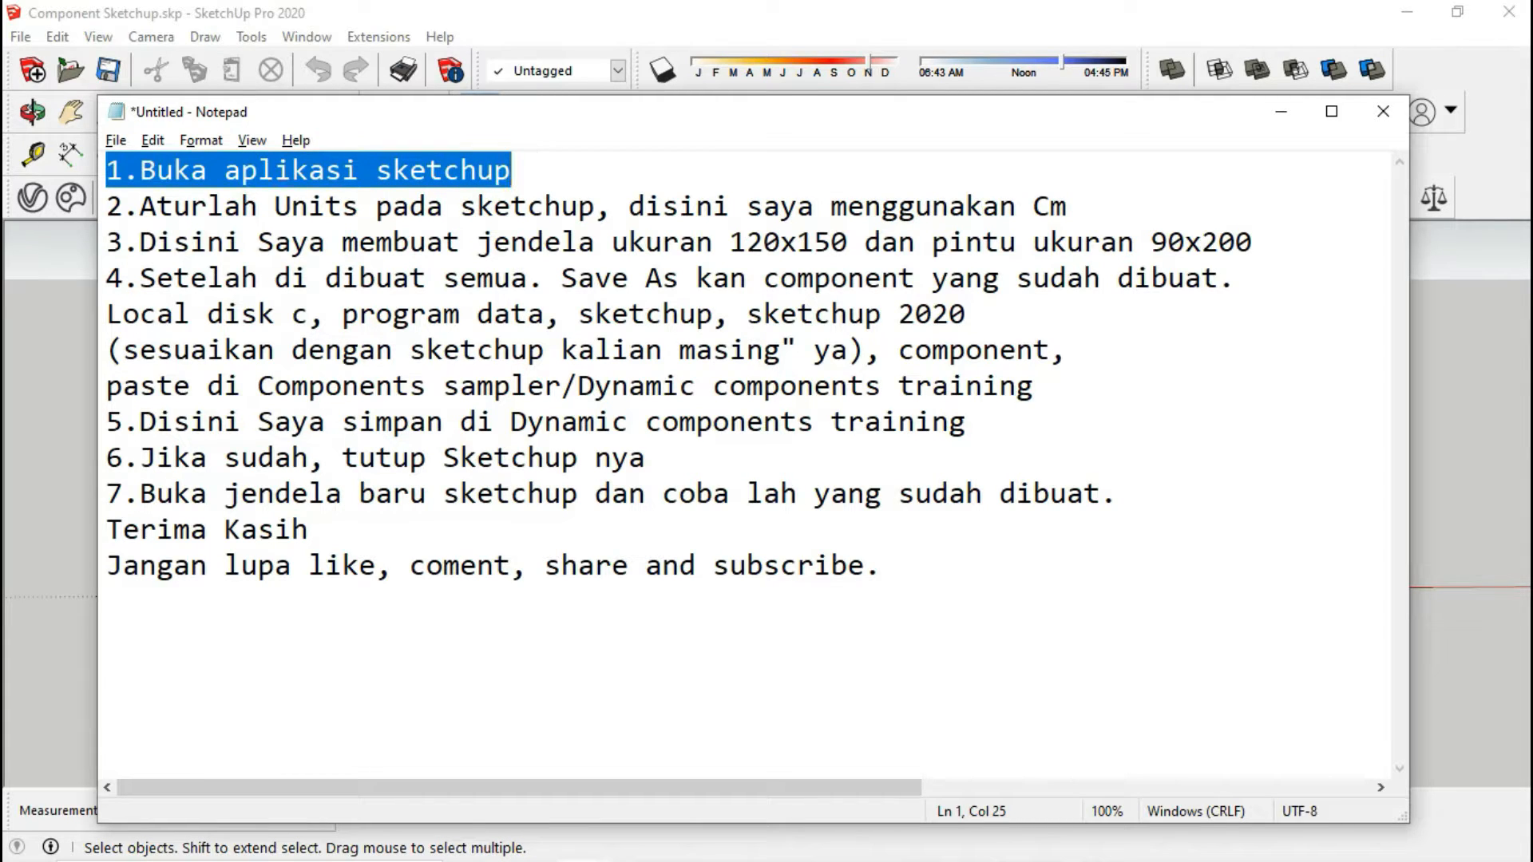
- Highlight the second instruction in the notes, about setting the units to centimetres, and put the notes away
key(Right)
key(shift+Right)
key(shift+Right)
key(shift+Right)
key(shift+Right)
key(shift+Right)
key(shift+Right)
key(shift+Right)
key(shift+Right)
key(shift+Right)
key(shift+Right)
key(shift+Right)
key(shift+Right)
key(shift+Right)
key(shift+Right)
key(shift+Right)
key(shift+Right)
key(shift+Right)
key(shift+Right)
key(shift+Right)
key(shift+Right)
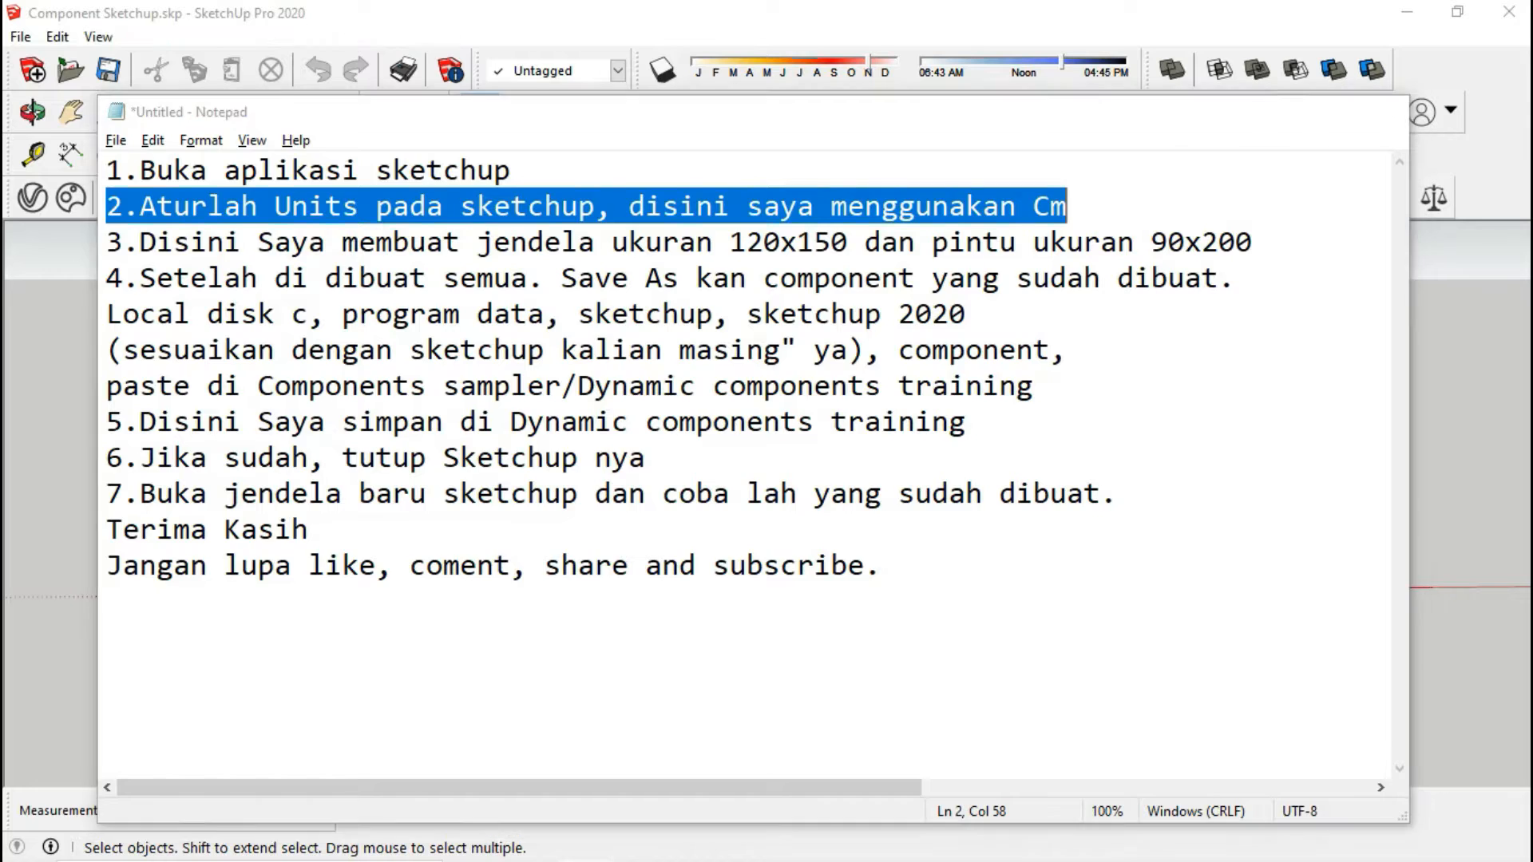
click(1281, 111)
- Set the model's area units to square centimetres and its volume units to cubic centimetres
click(306, 37)
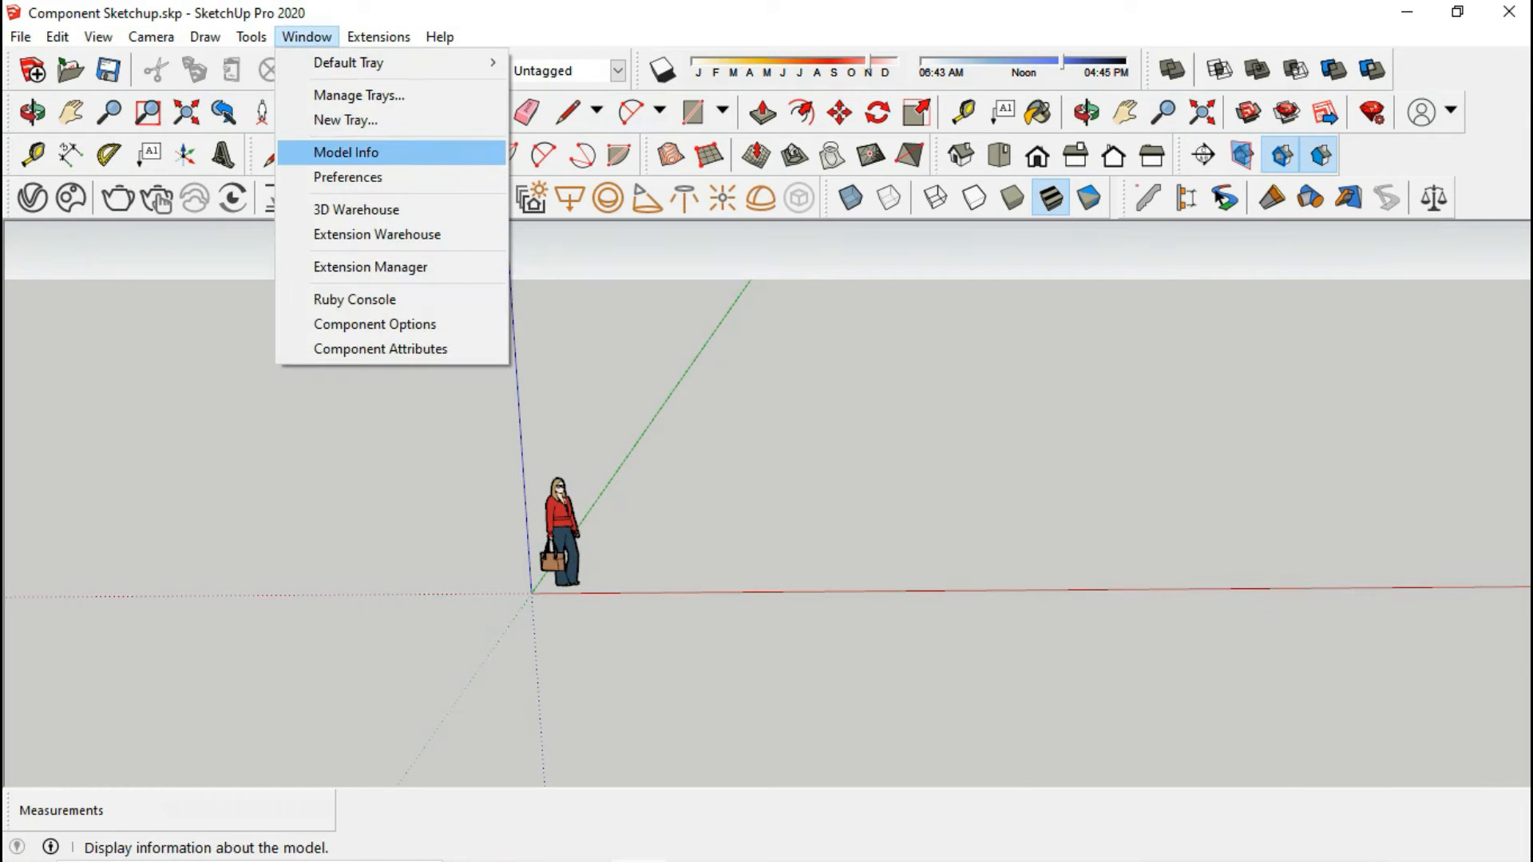
click(346, 152)
click(34, 250)
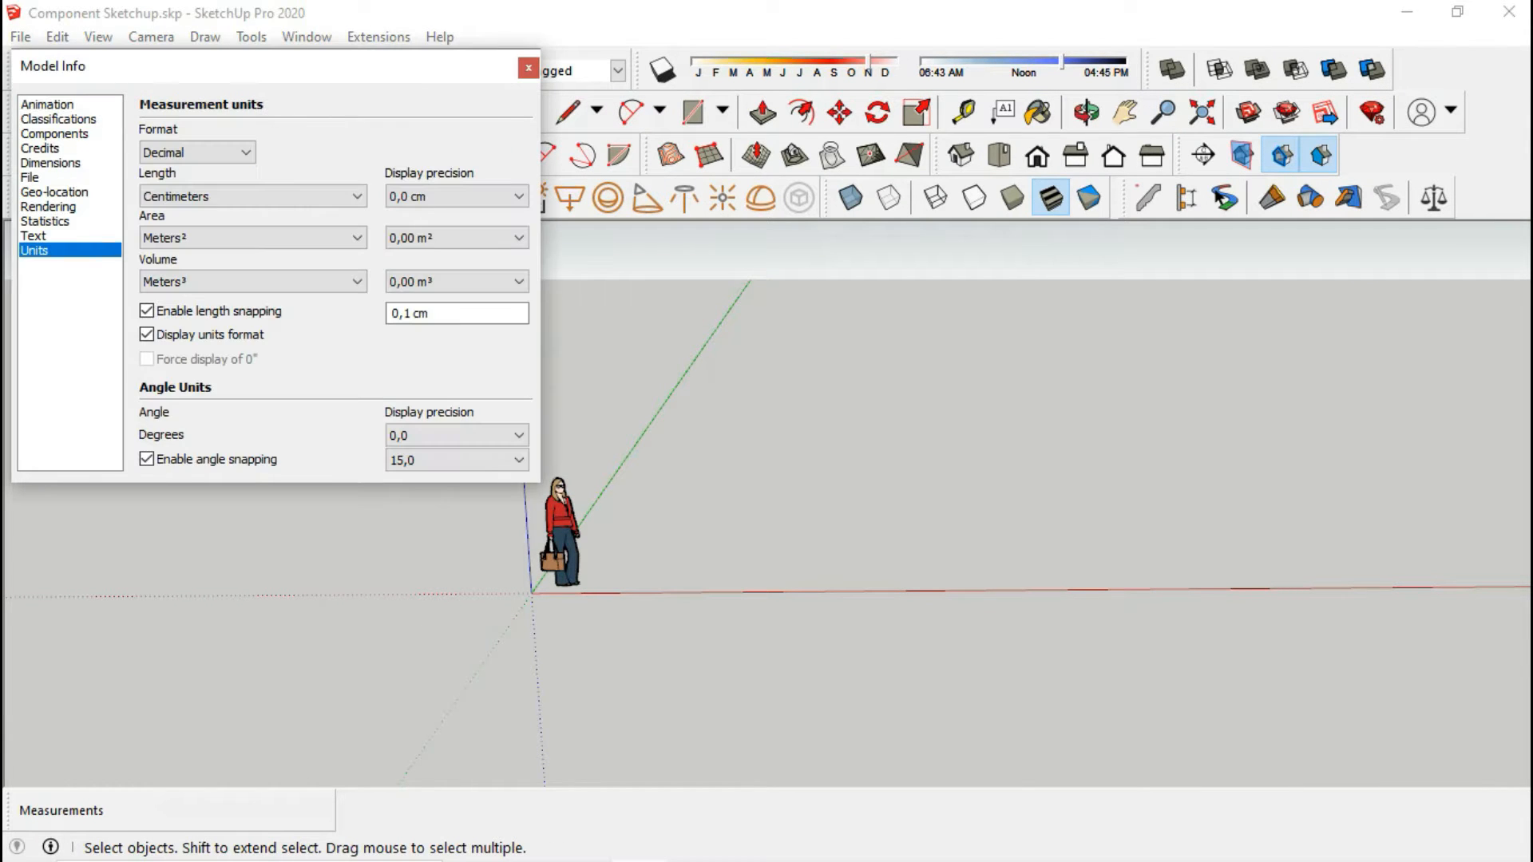
click(253, 237)
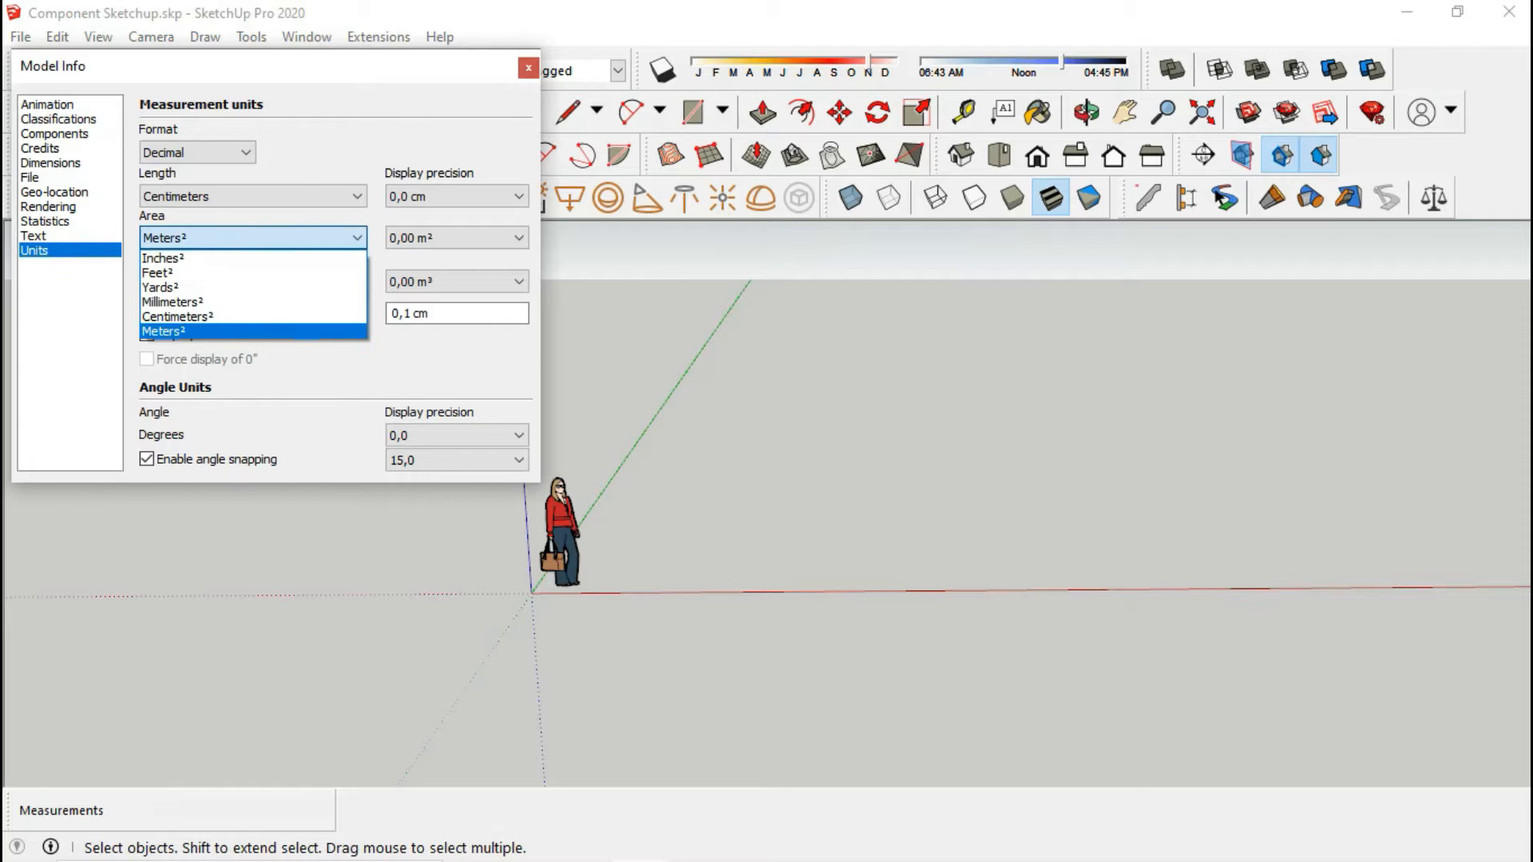
click(239, 317)
click(254, 282)
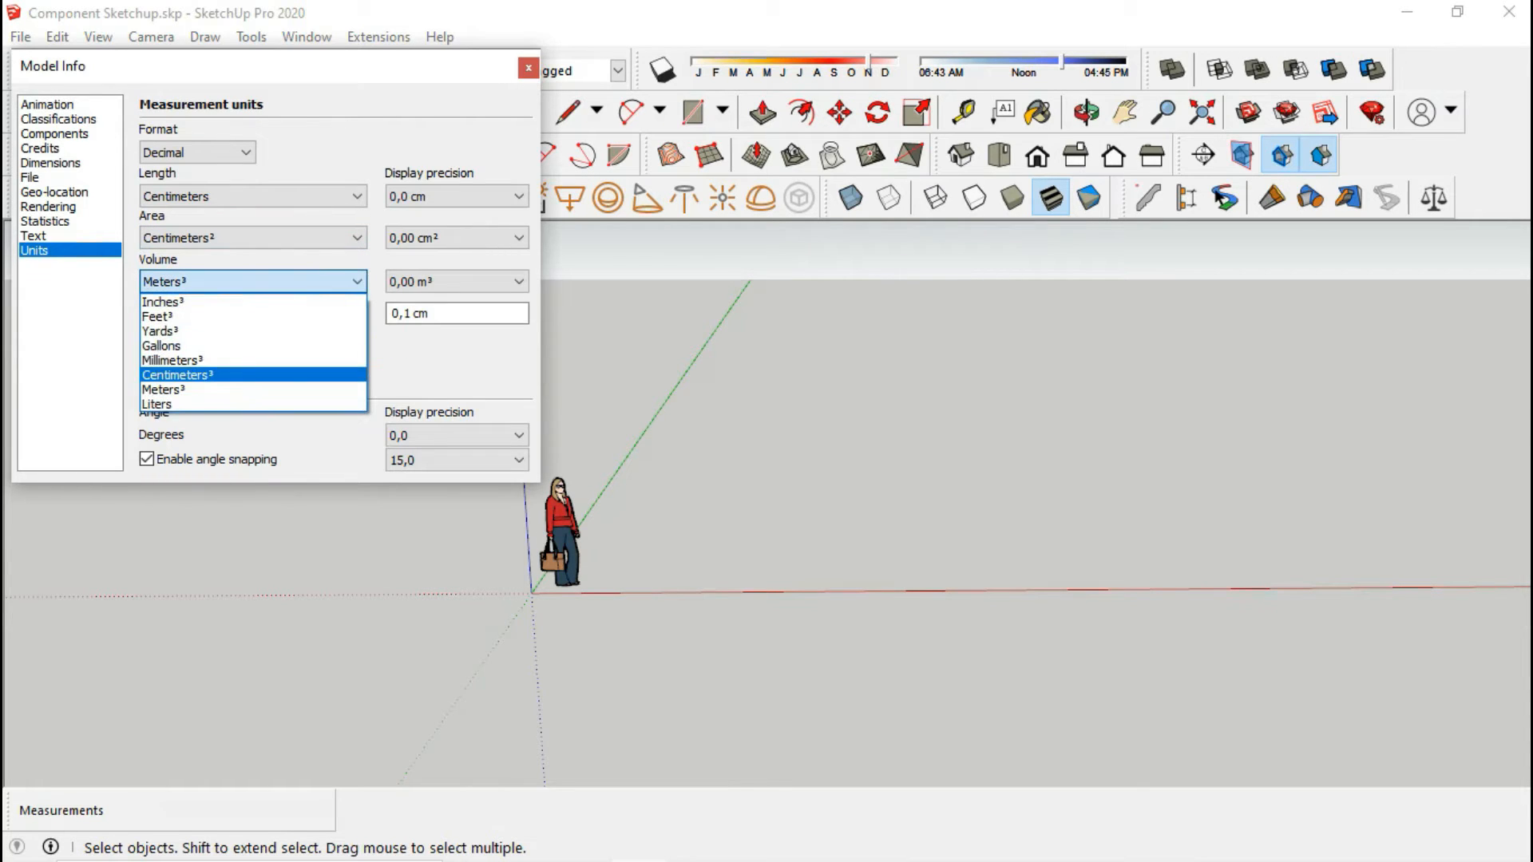
click(239, 376)
- Set the display precision of the length, area, volume and angle units to 0 decimals and close the model settings
click(456, 196)
click(408, 214)
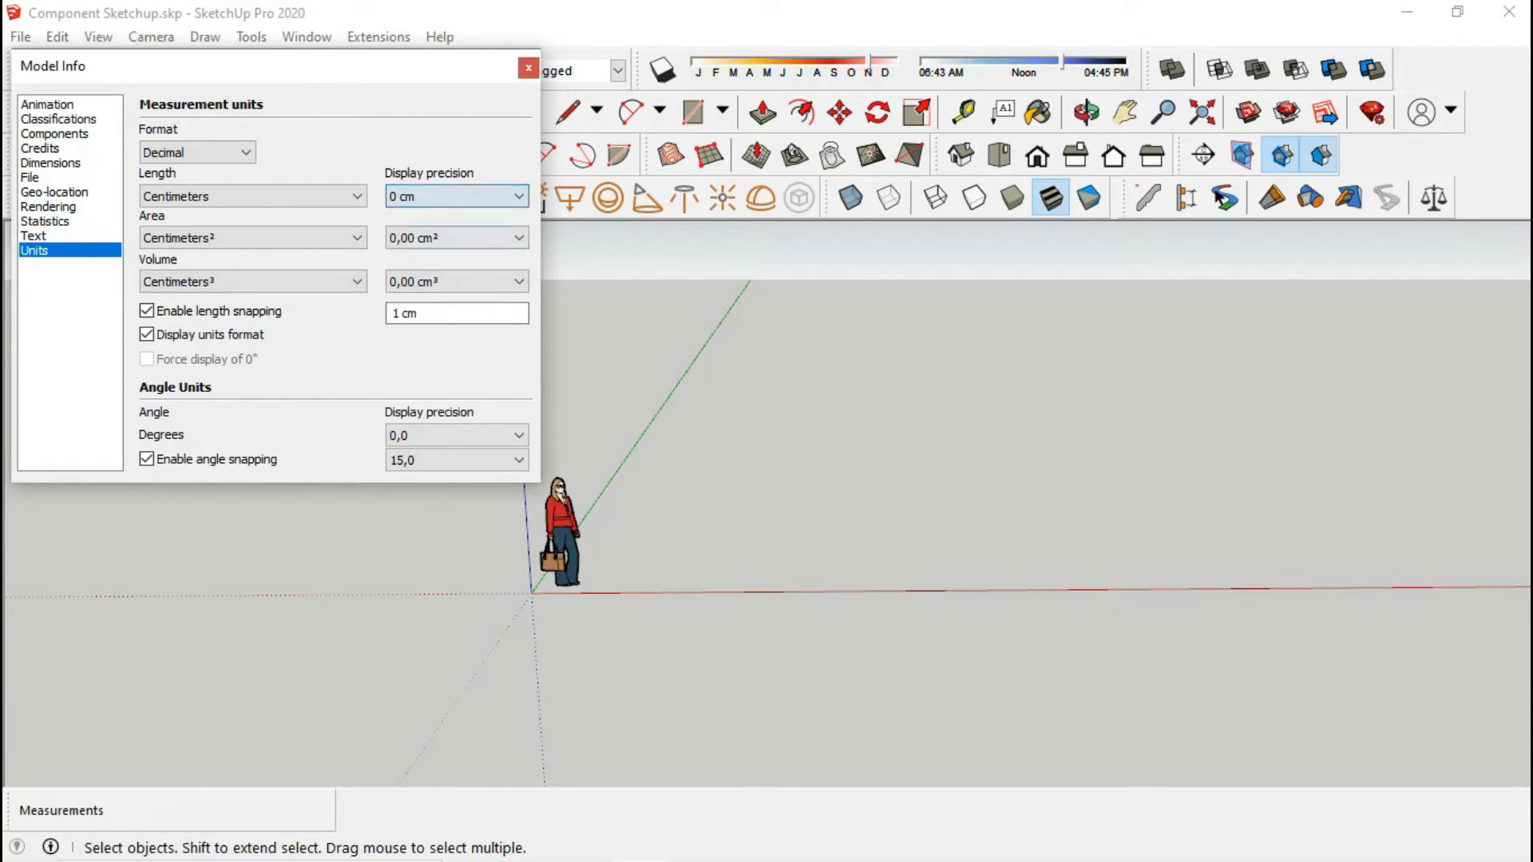
click(455, 238)
click(407, 258)
click(456, 282)
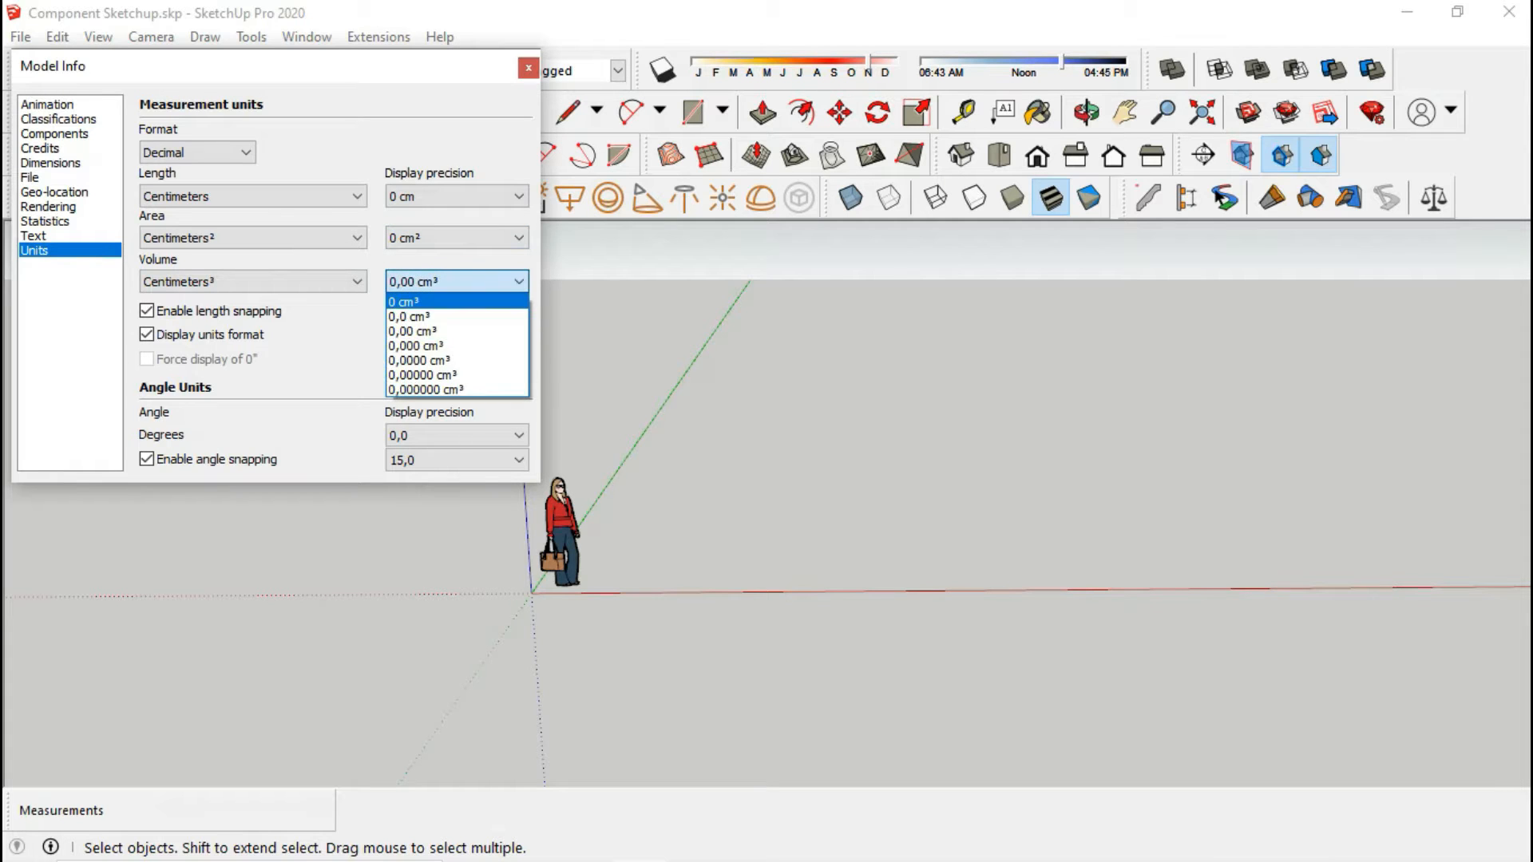
click(411, 317)
click(455, 282)
click(409, 301)
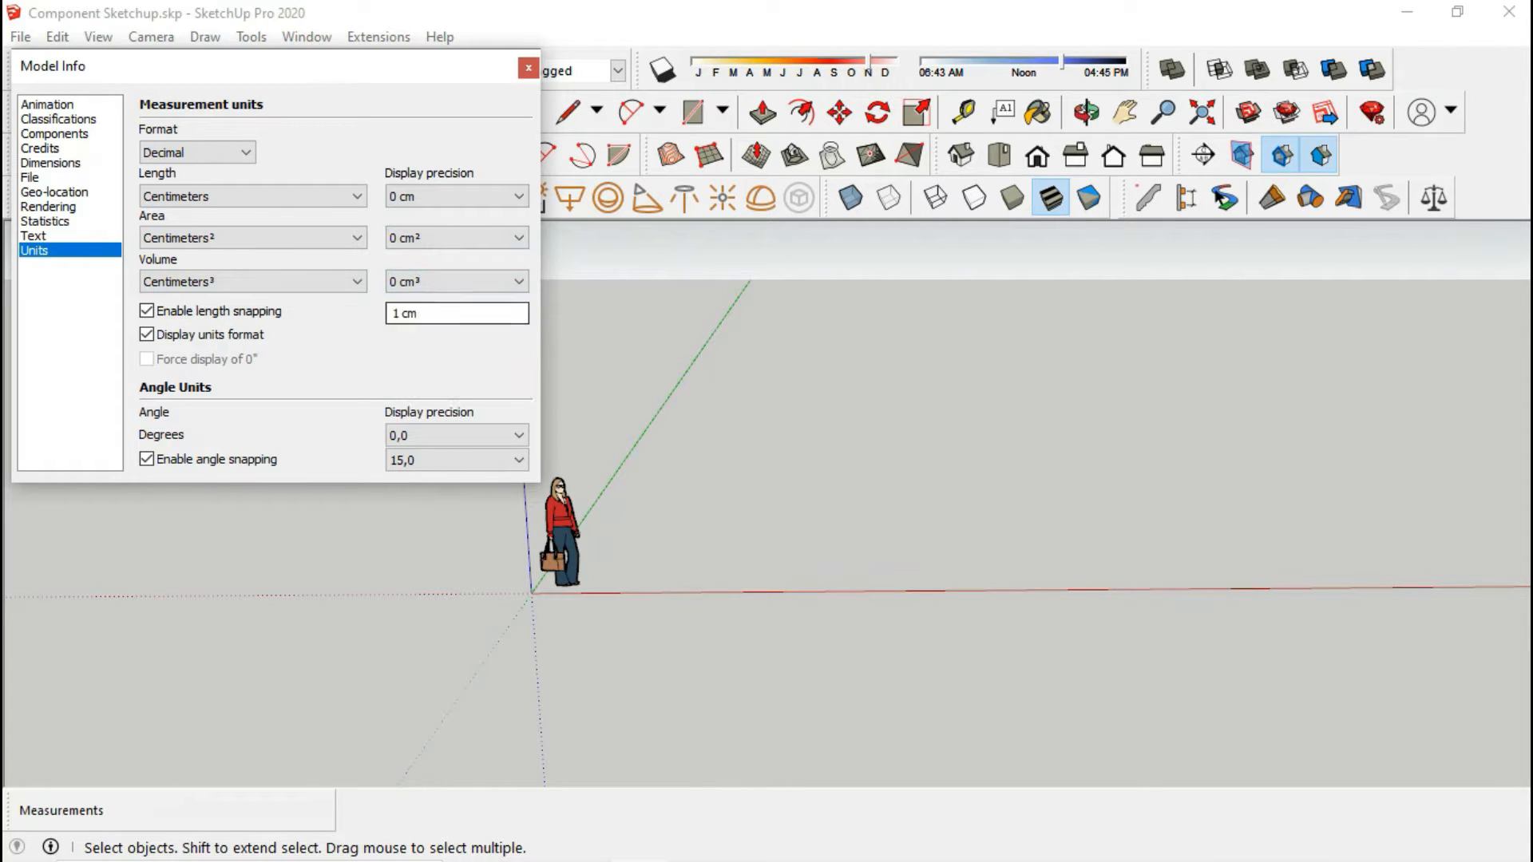
click(455, 435)
click(409, 453)
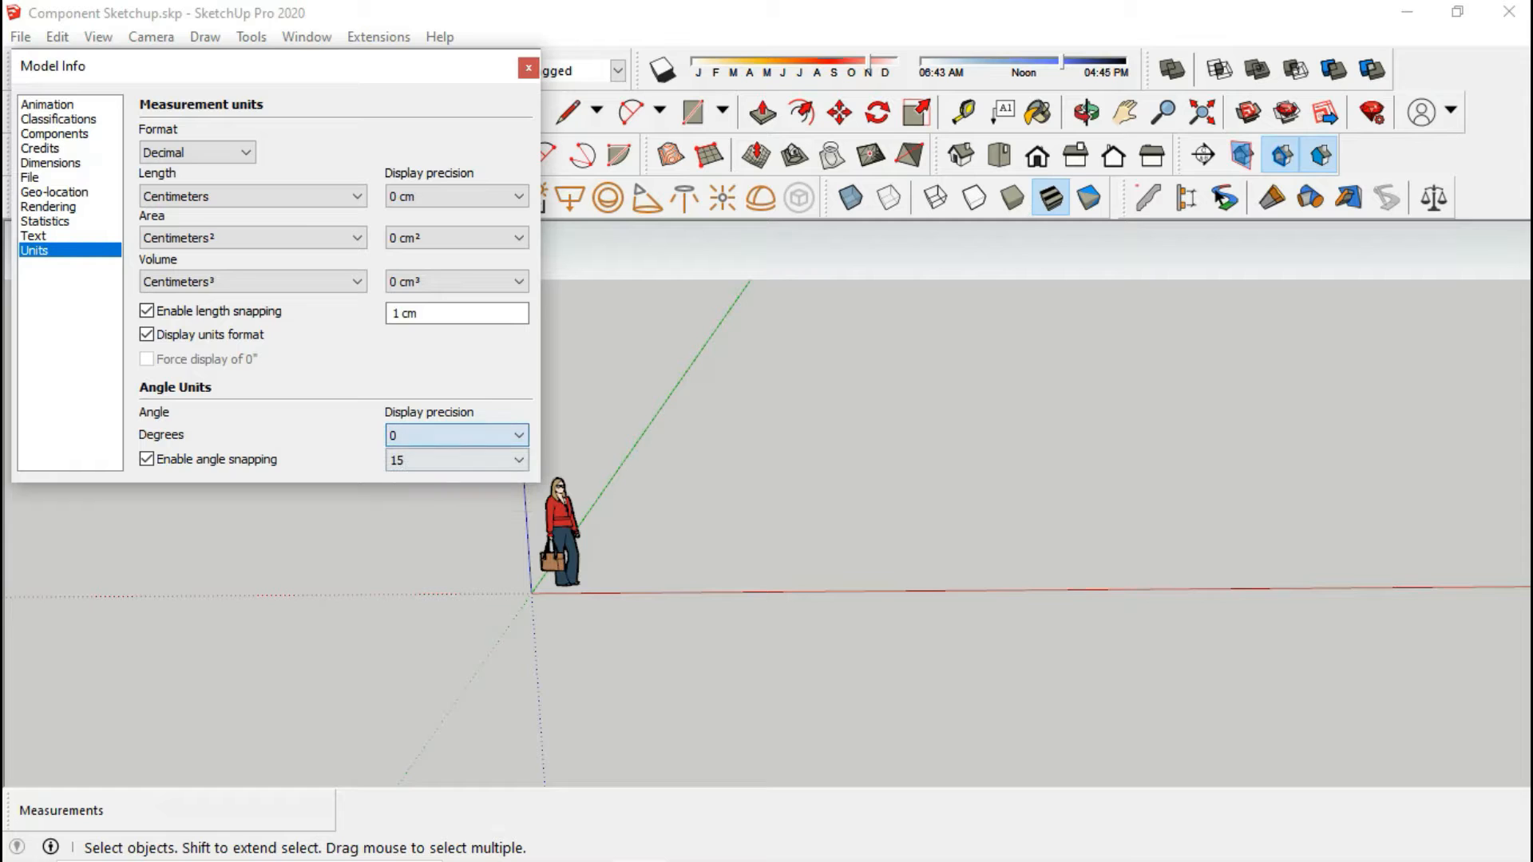
click(528, 68)
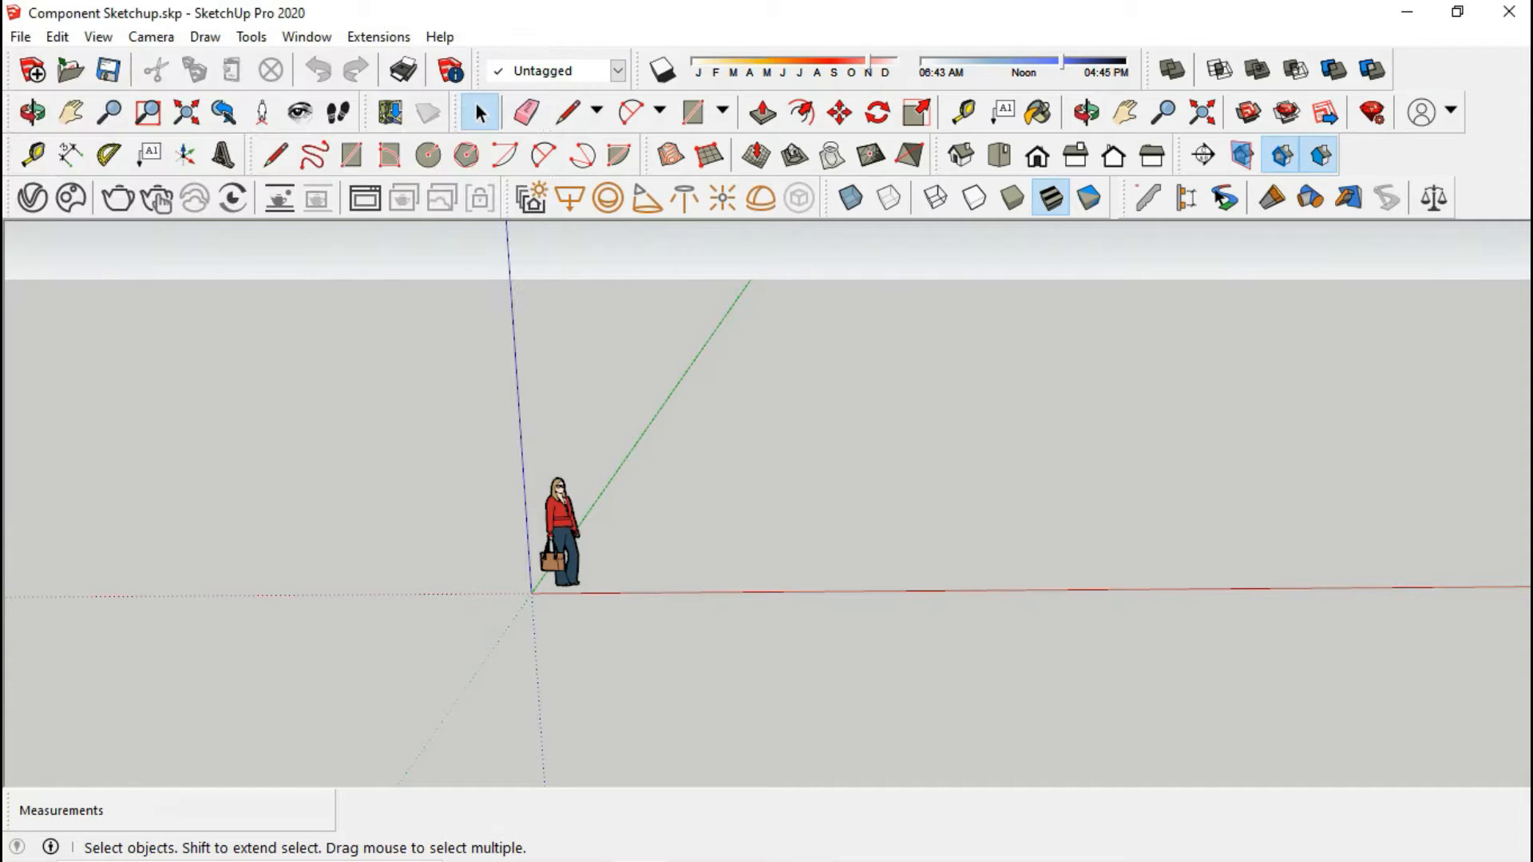
- Highlight the third instruction in the notes, covering the window and door sizes, and return to the model
key(r)
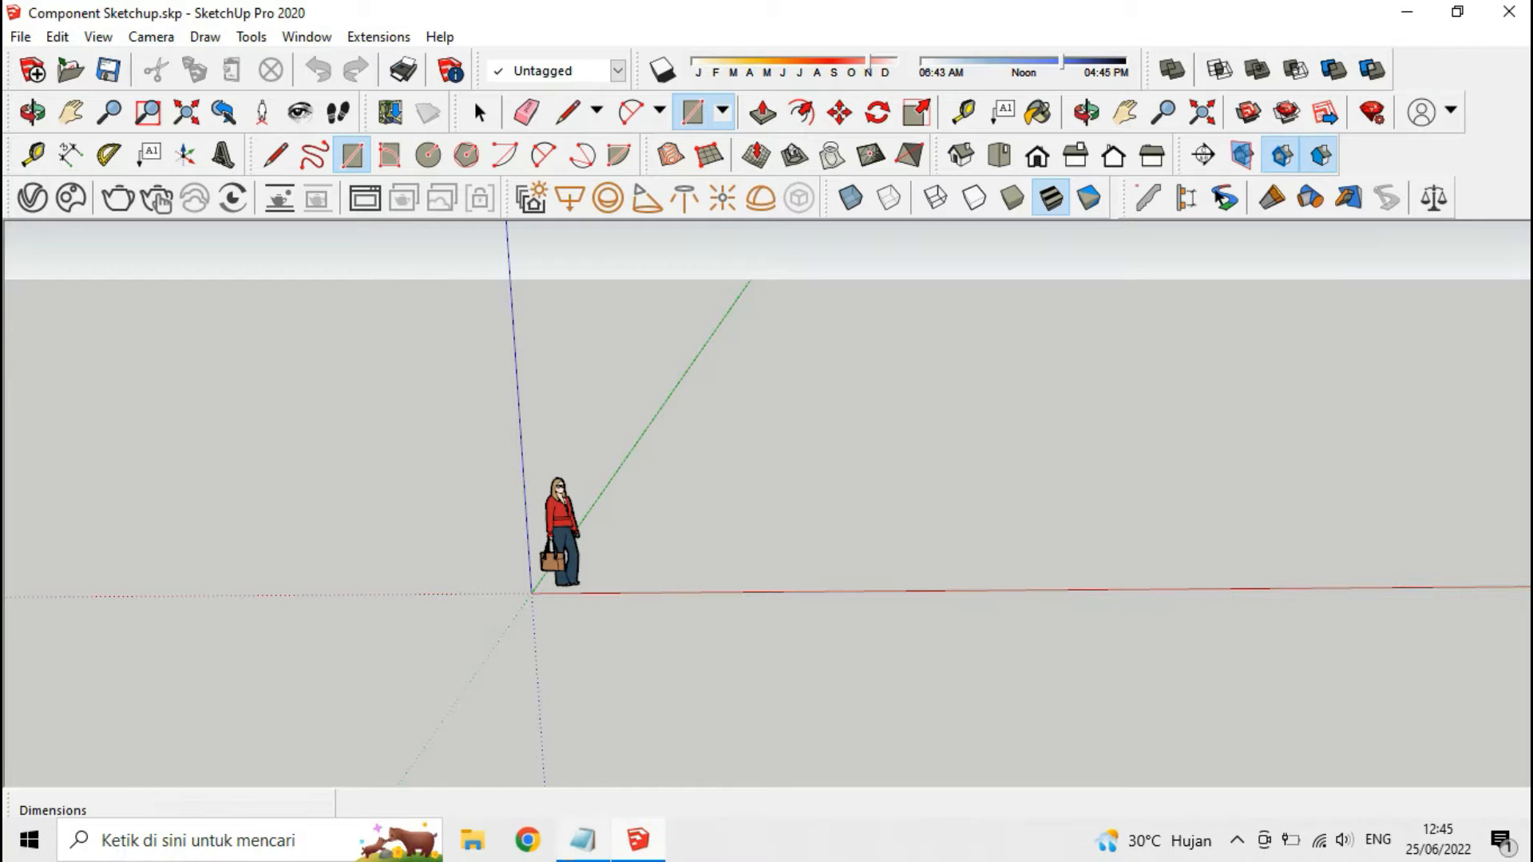
click(583, 839)
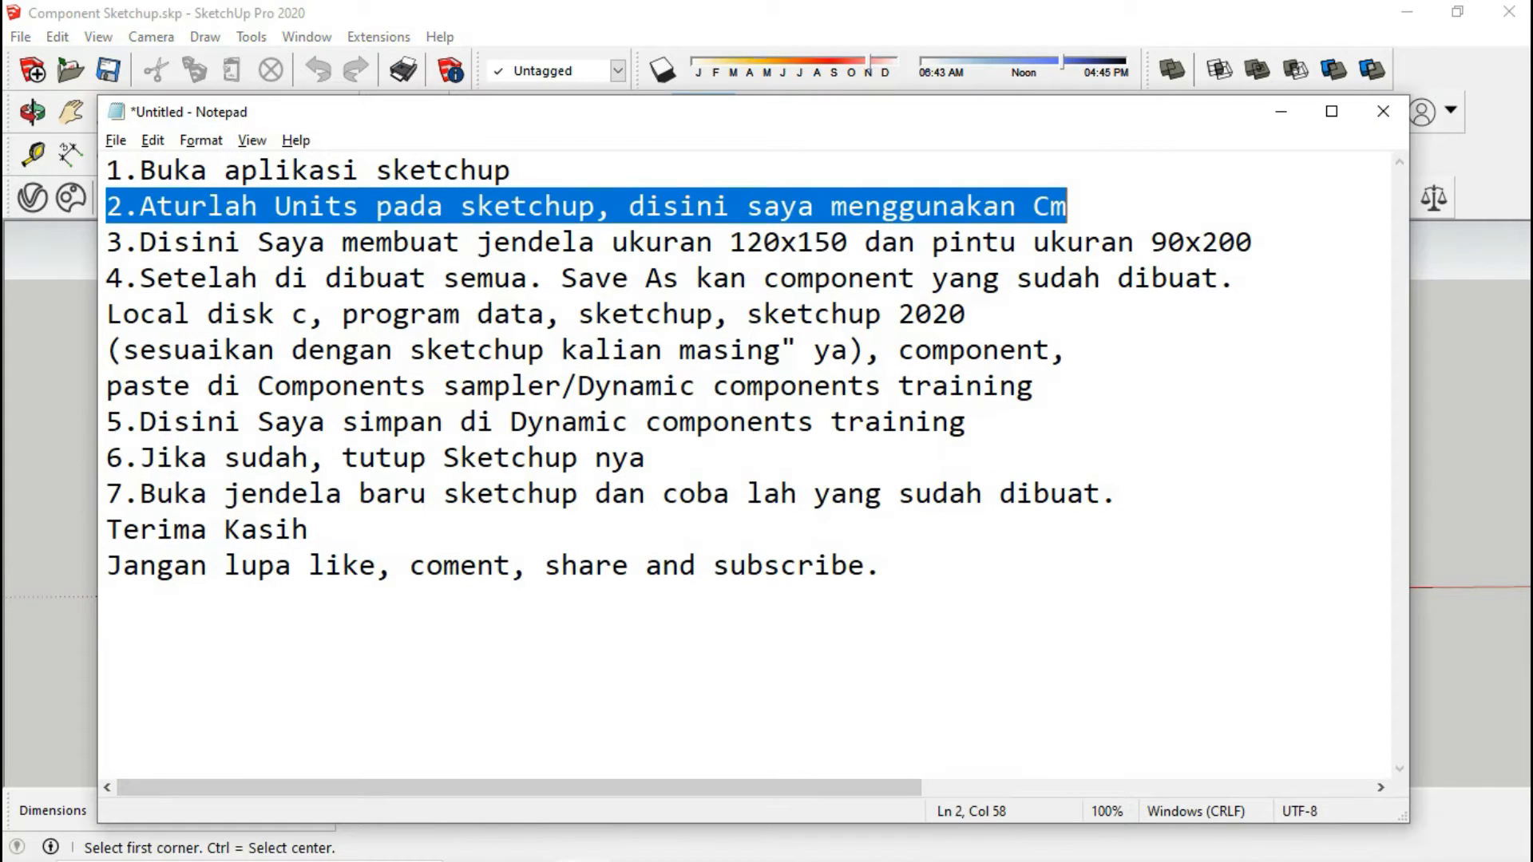
drag(106, 242, 1218, 242)
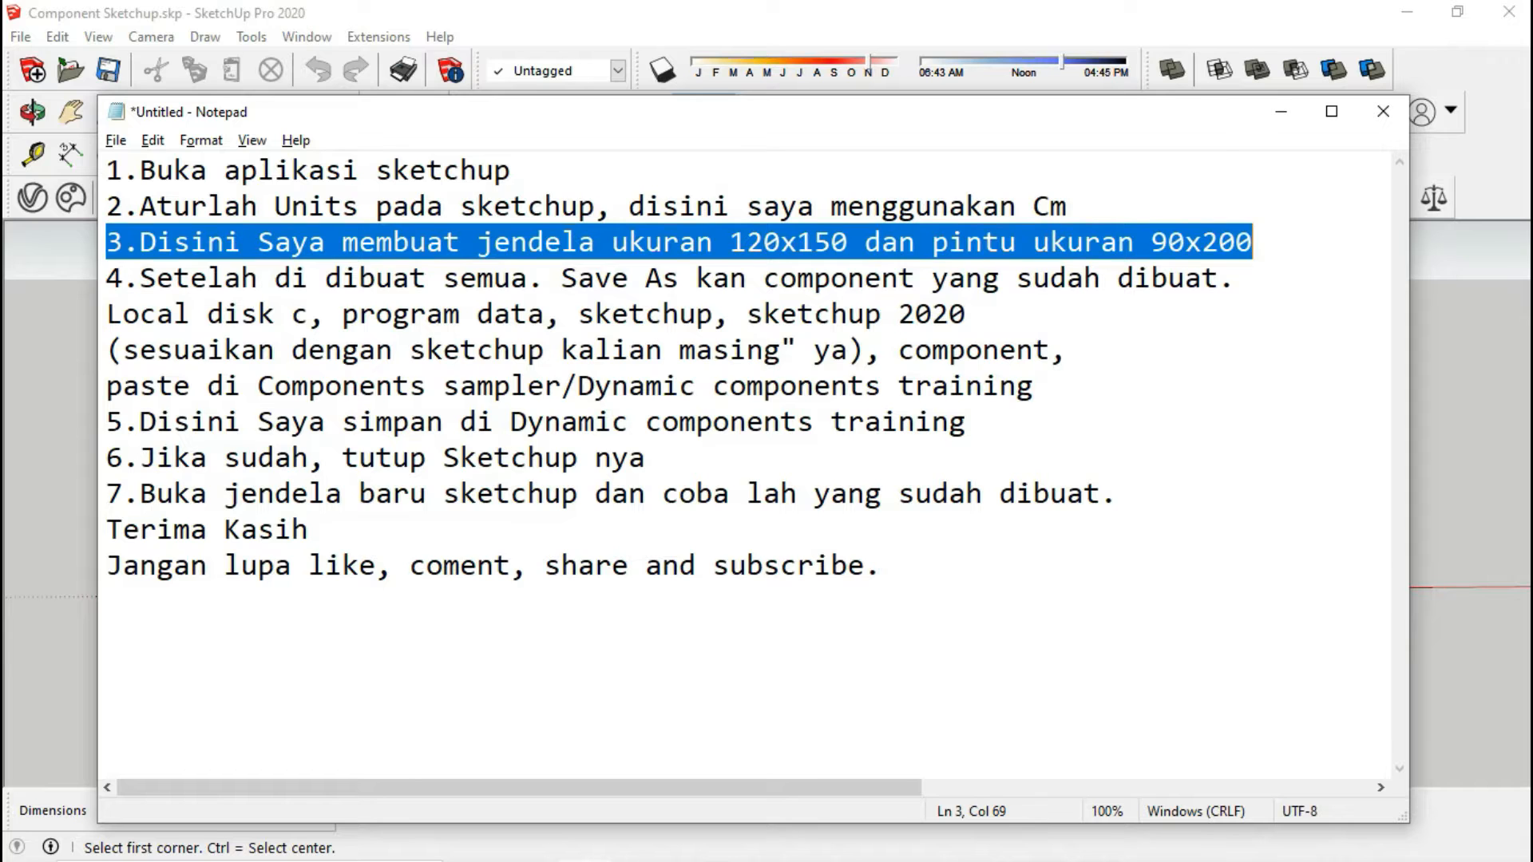
click(1281, 111)
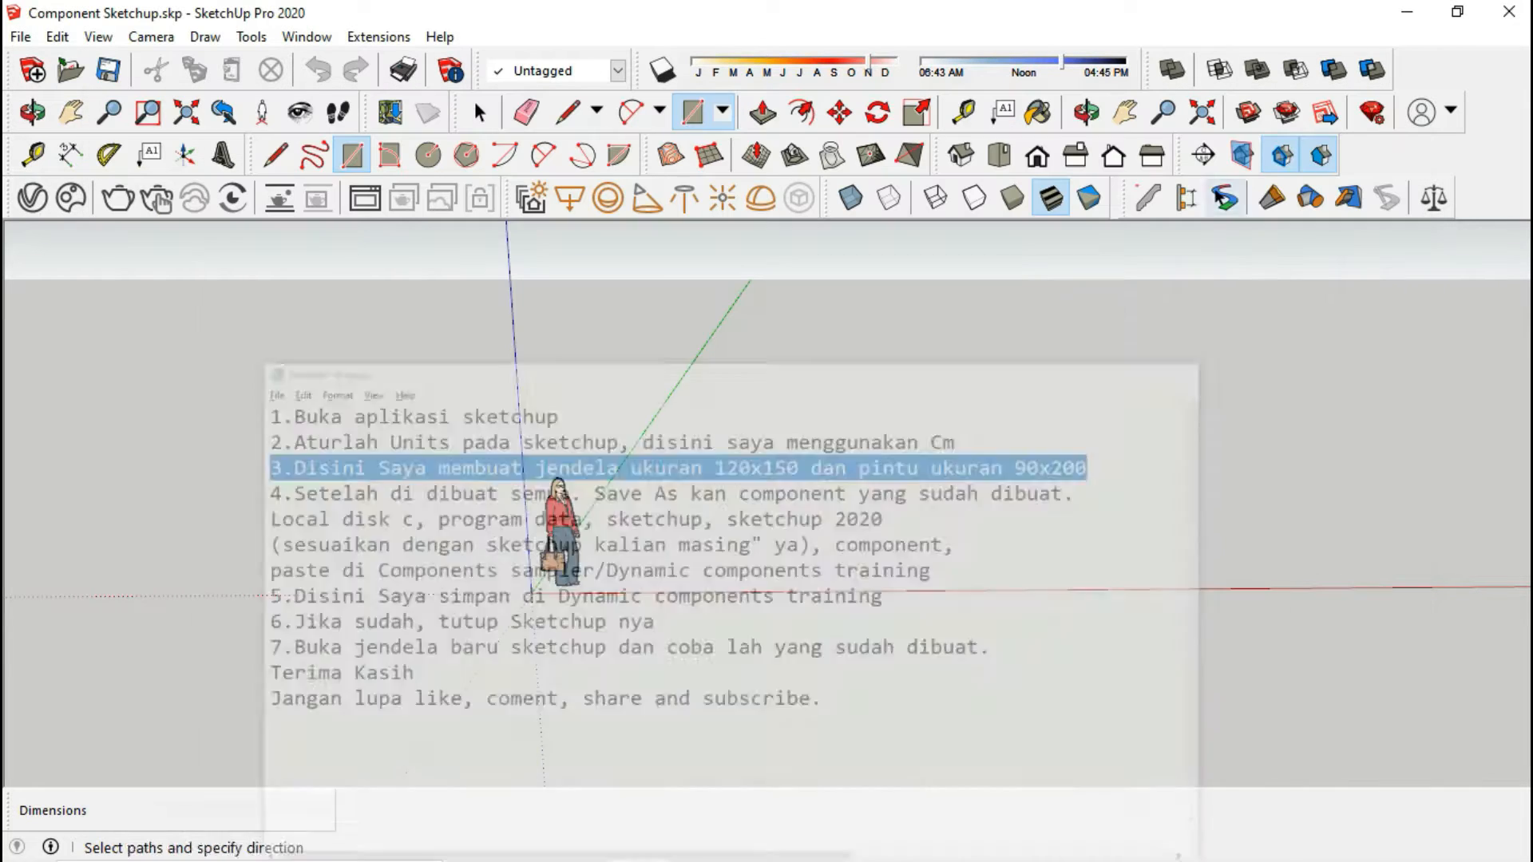
- Draw an upright 120 x 150 cm rectangle standing on the red axis as the window outline
scroll(792, 587, up, 1)
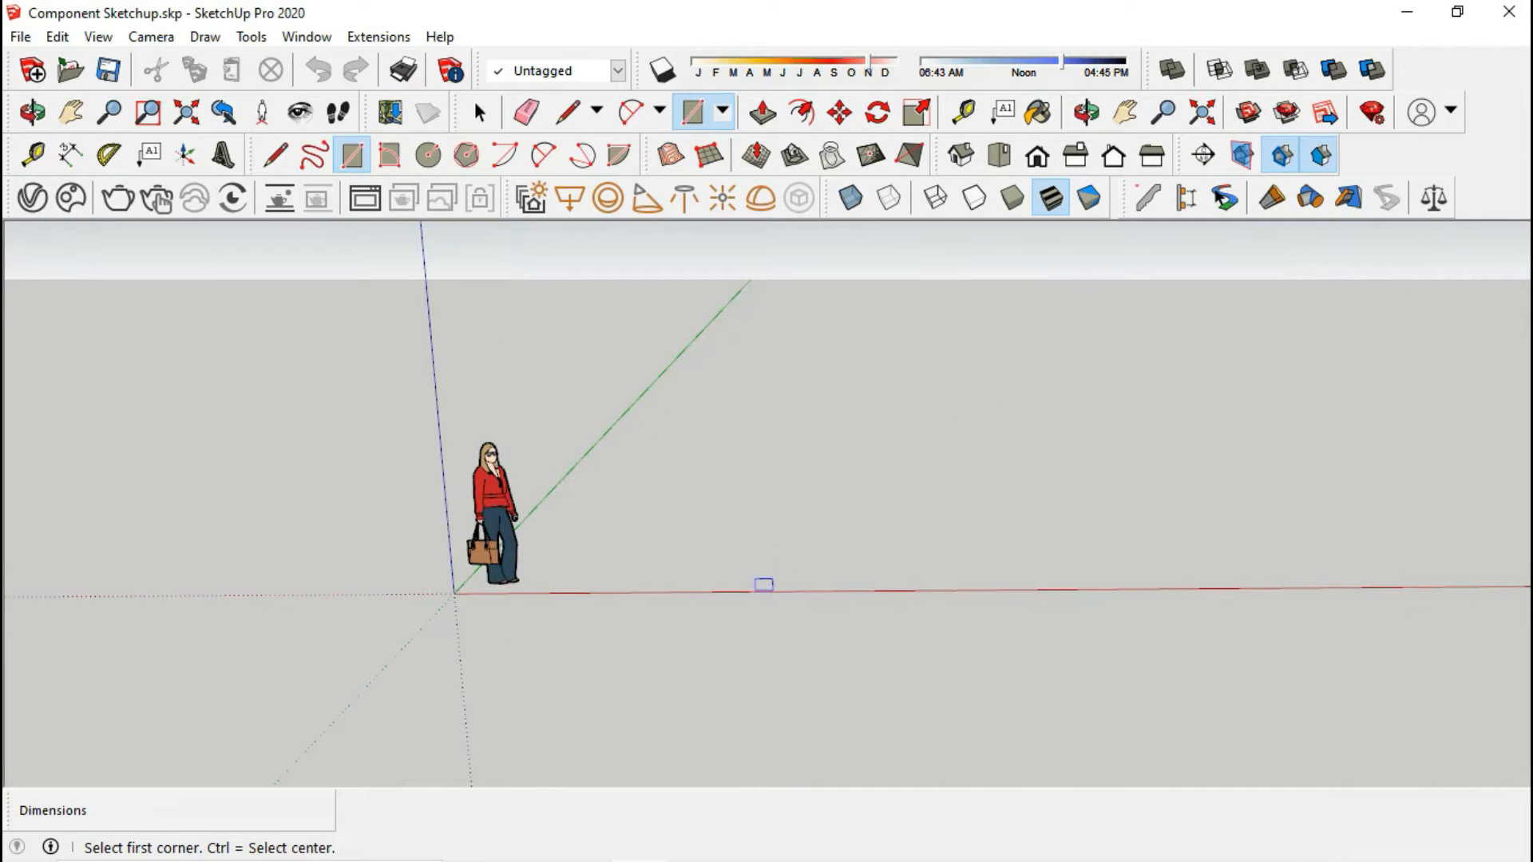
click(748, 588)
middle_drag(748, 588, 832, 459)
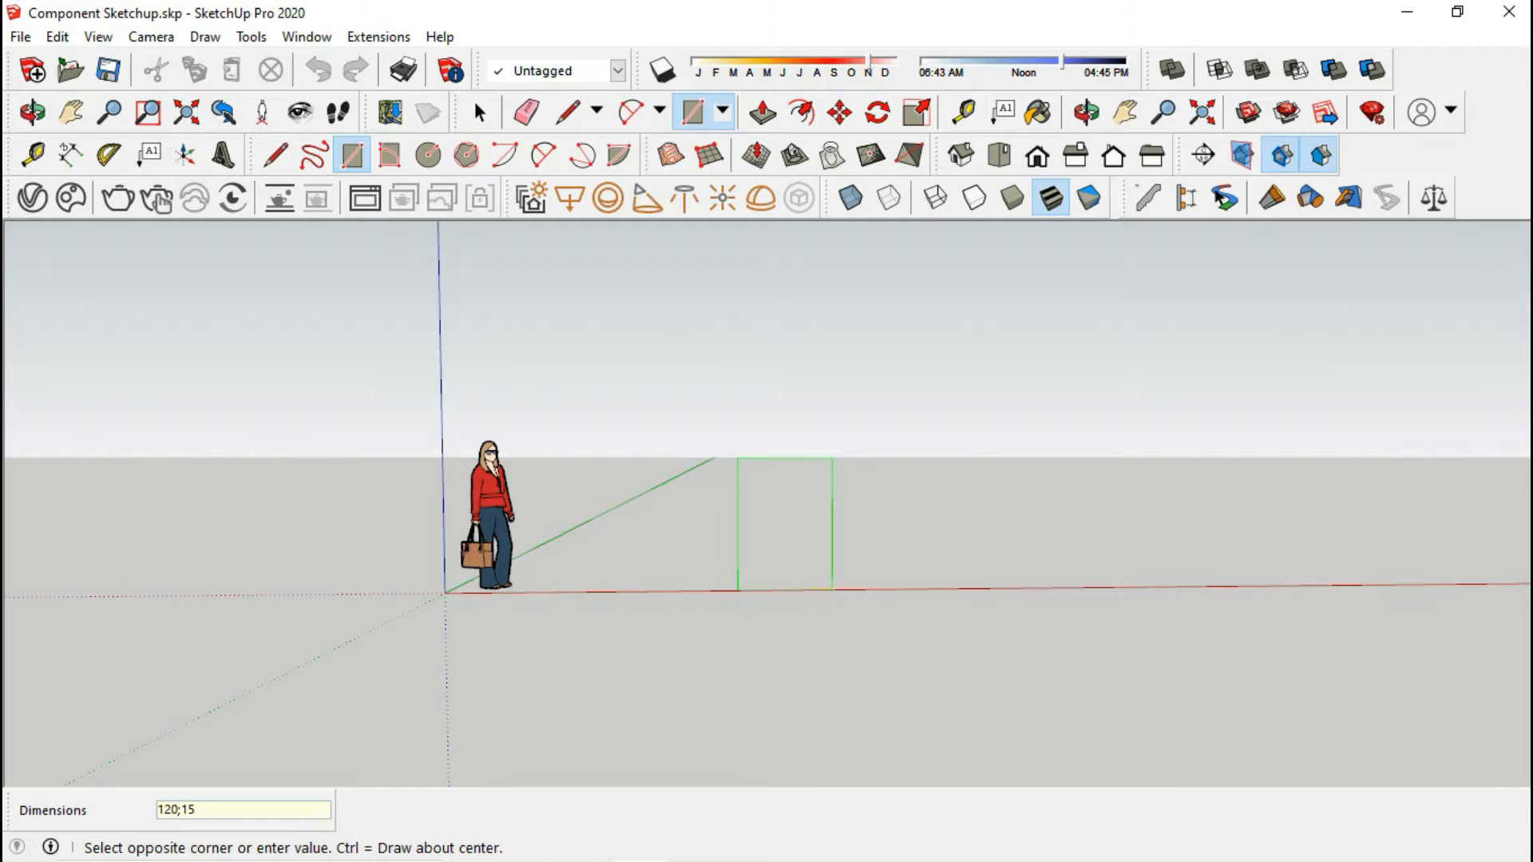
key(Return)
scroll(809, 535, up, 5)
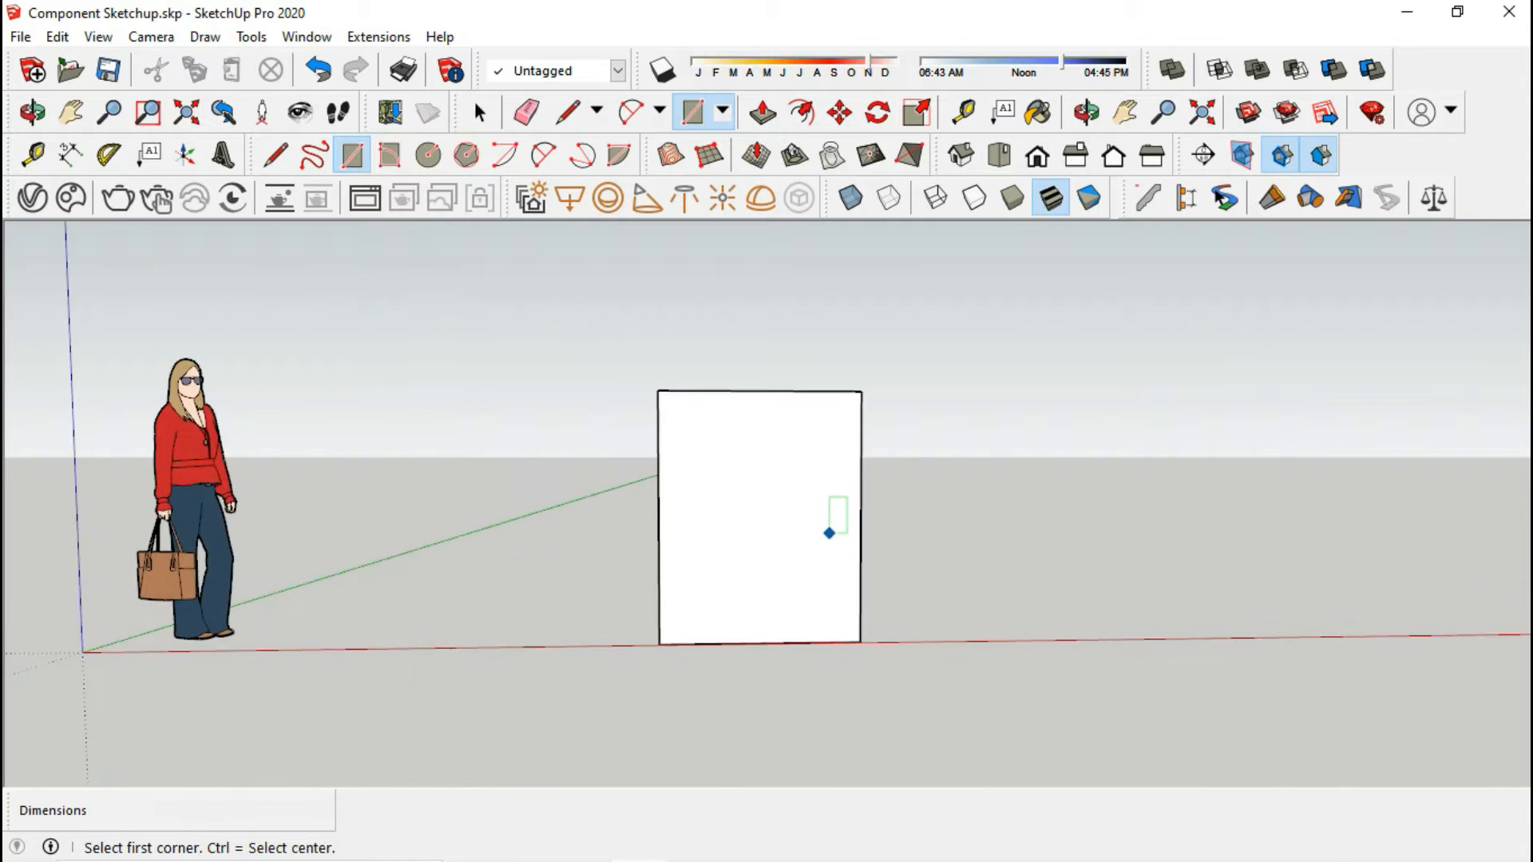
- Offset the window outline inward by 5 cm to form the frame border
scroll(809, 548, up, 1)
click(801, 112)
scroll(742, 365, down, 2)
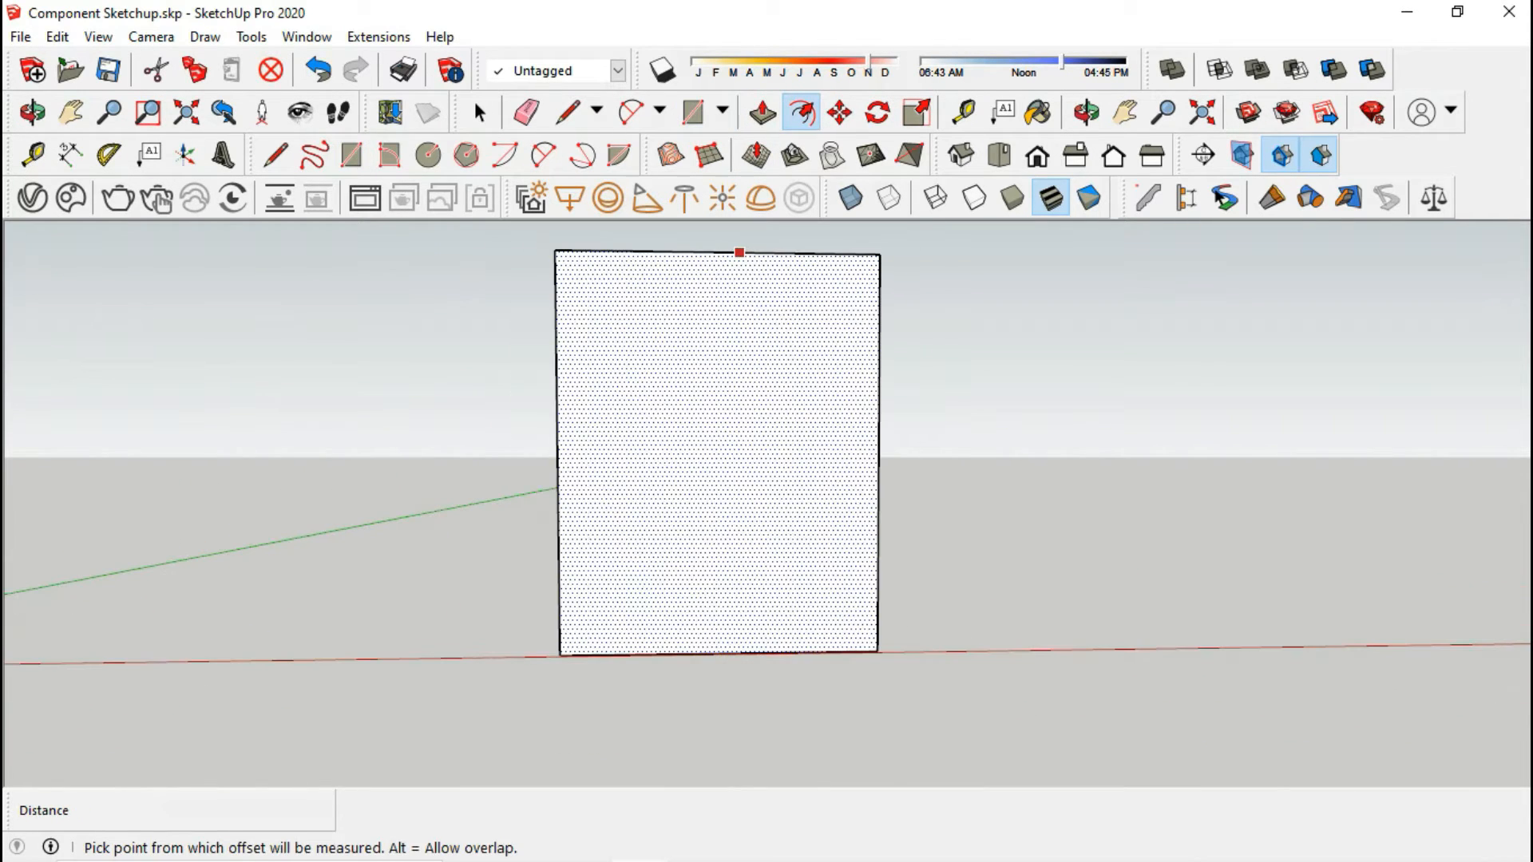
click(739, 339)
click(739, 332)
text(5)
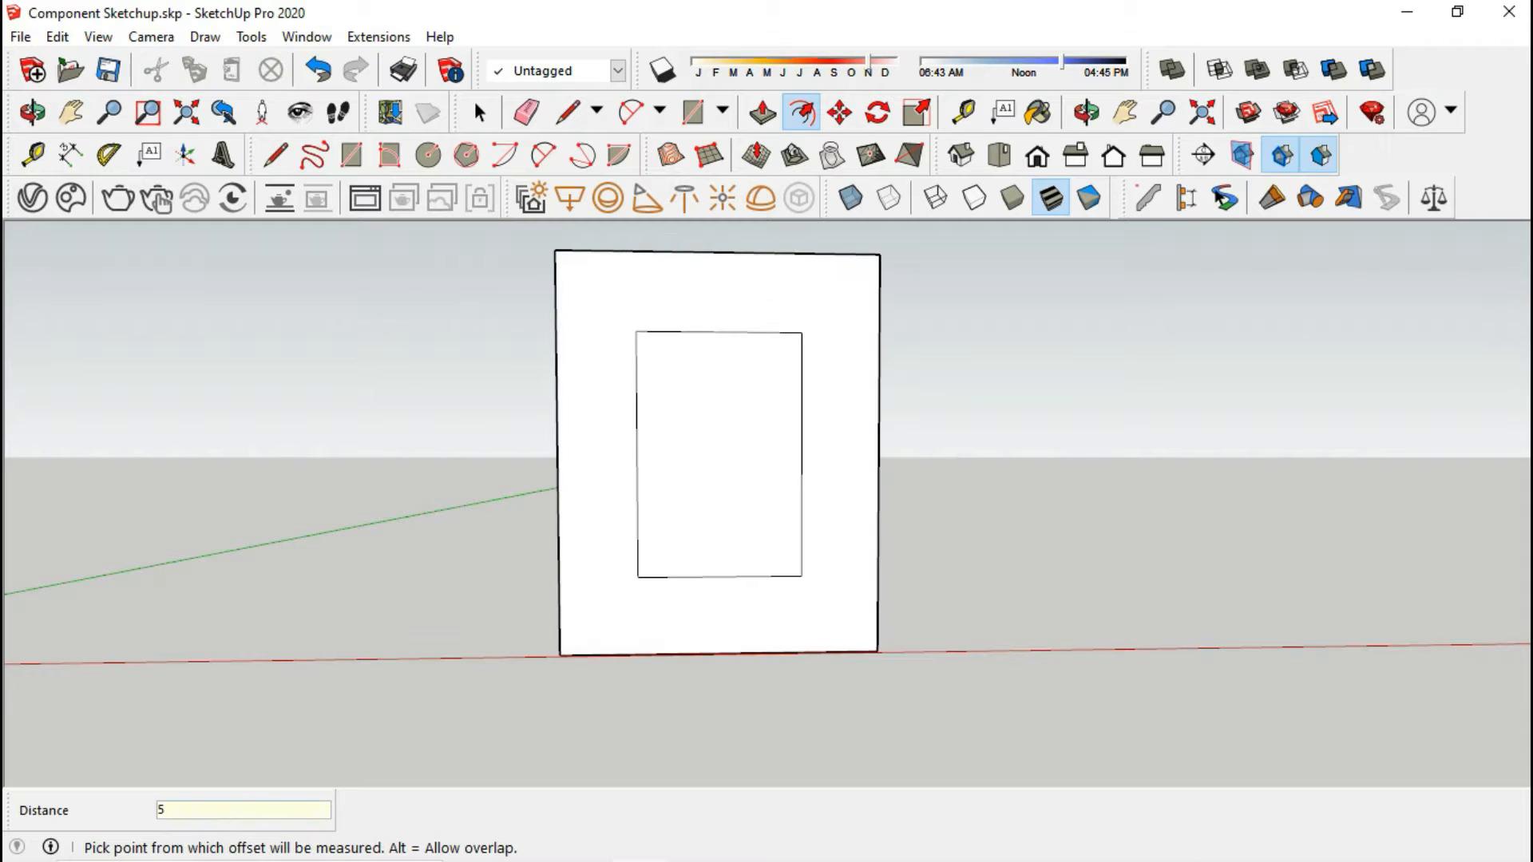
key(Return)
- Place a vertical guide at the window's centre, 60 cm from its outer side edge
click(479, 112)
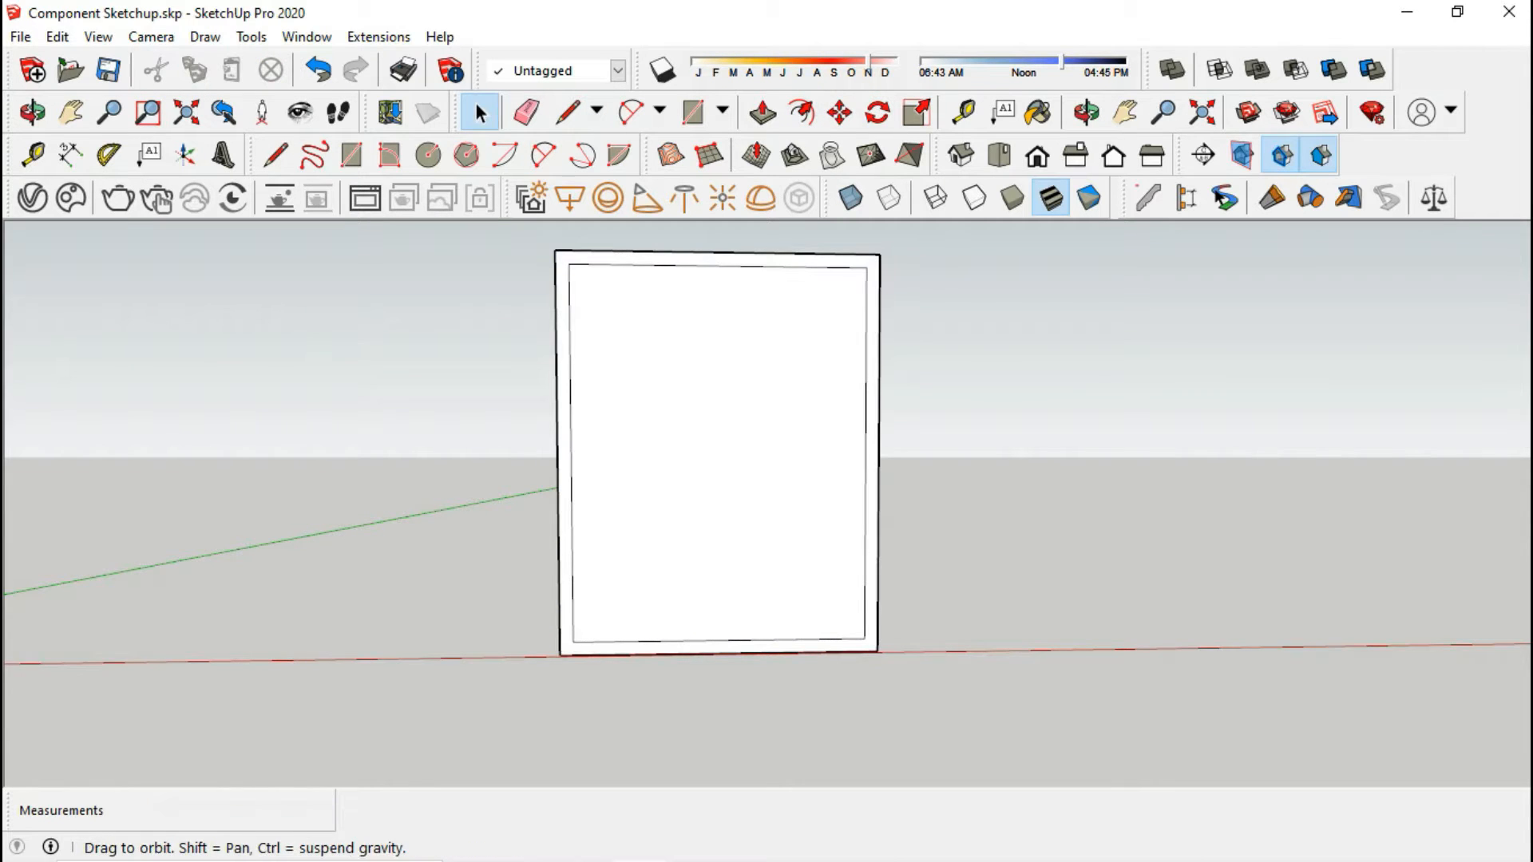
middle_drag(591, 416, 573, 427)
scroll(638, 254, up, 2)
middle_drag(639, 254, 634, 254)
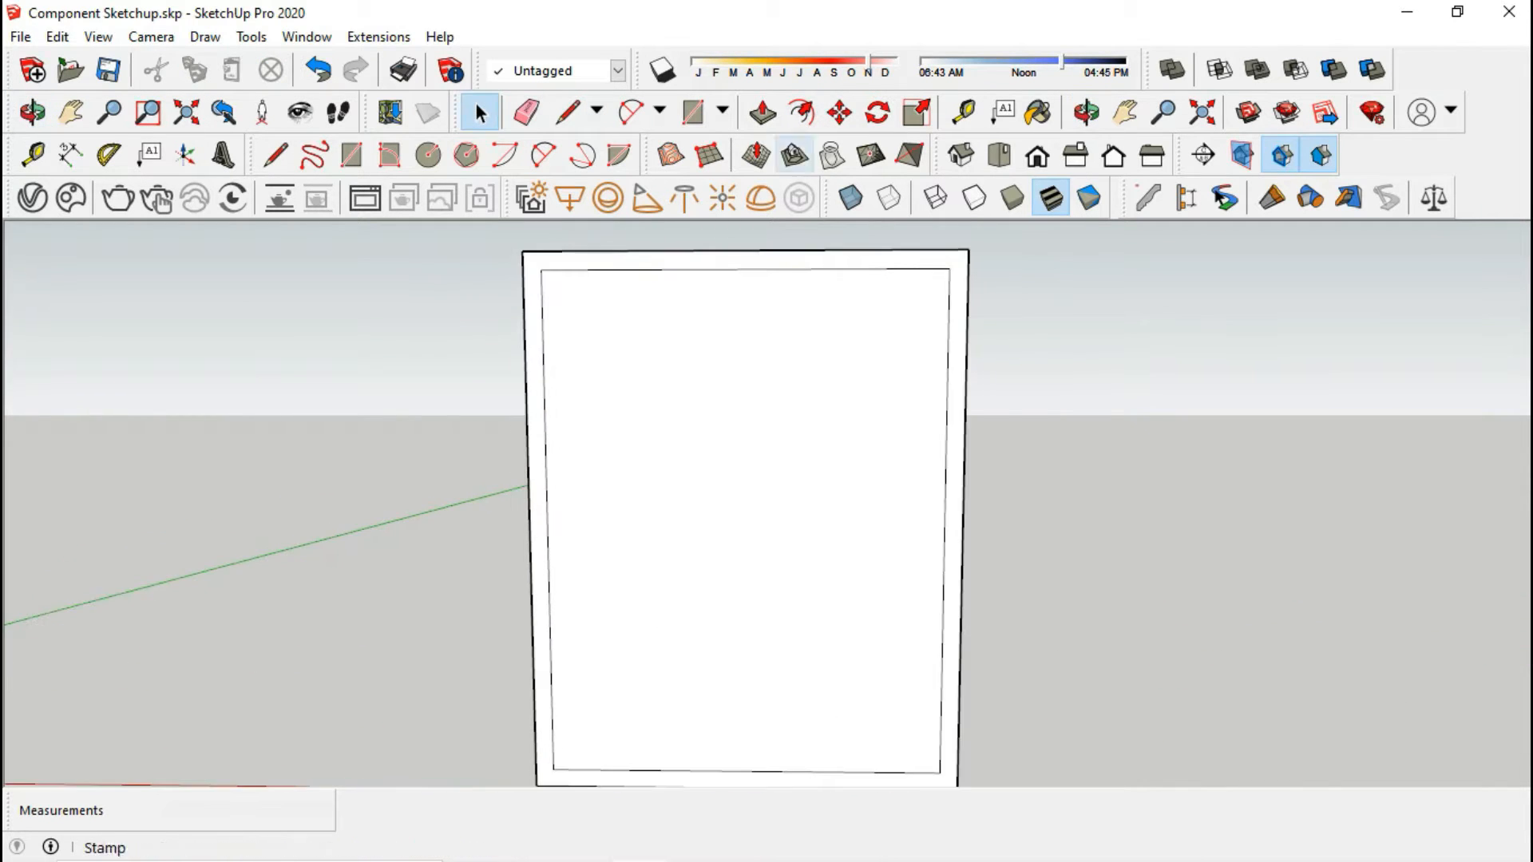
click(963, 112)
click(524, 371)
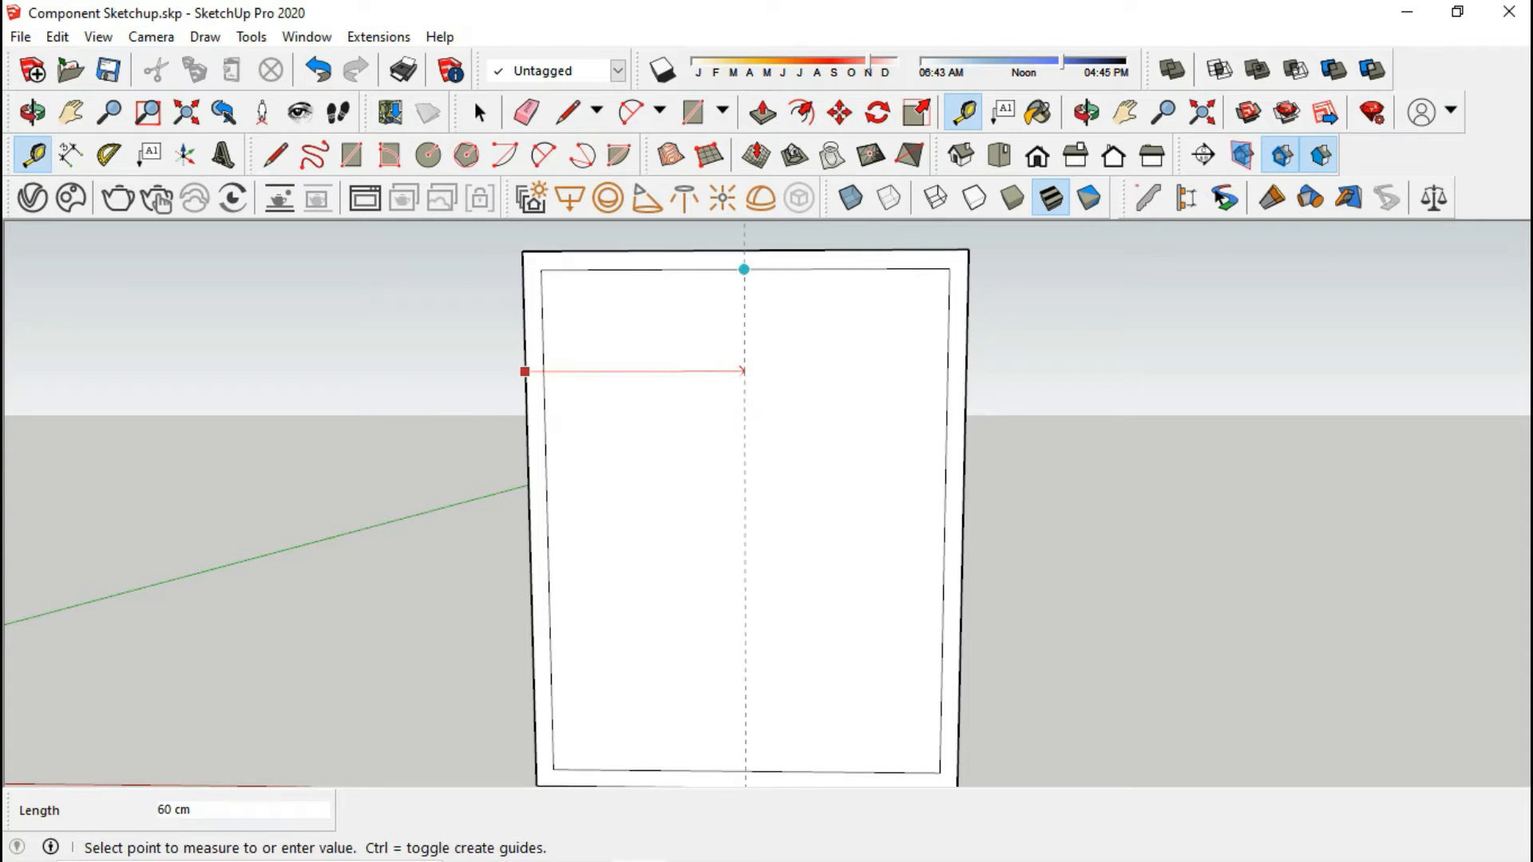
click(743, 372)
- Add a parallel guide on each side of the centre guide, marking out a mullion as wide as the 5 cm frame border
click(743, 303)
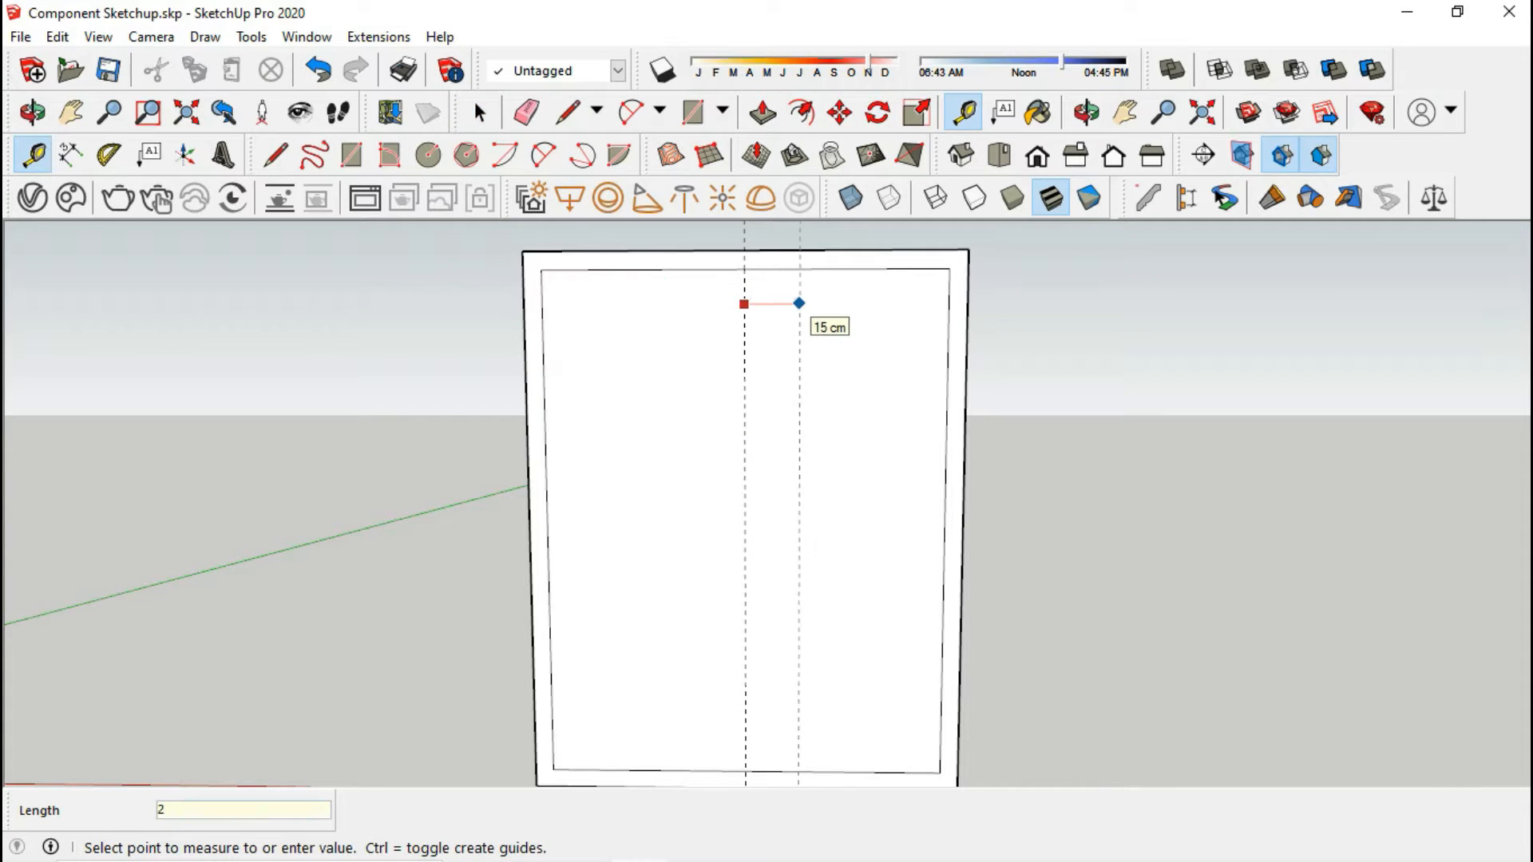
key(Return)
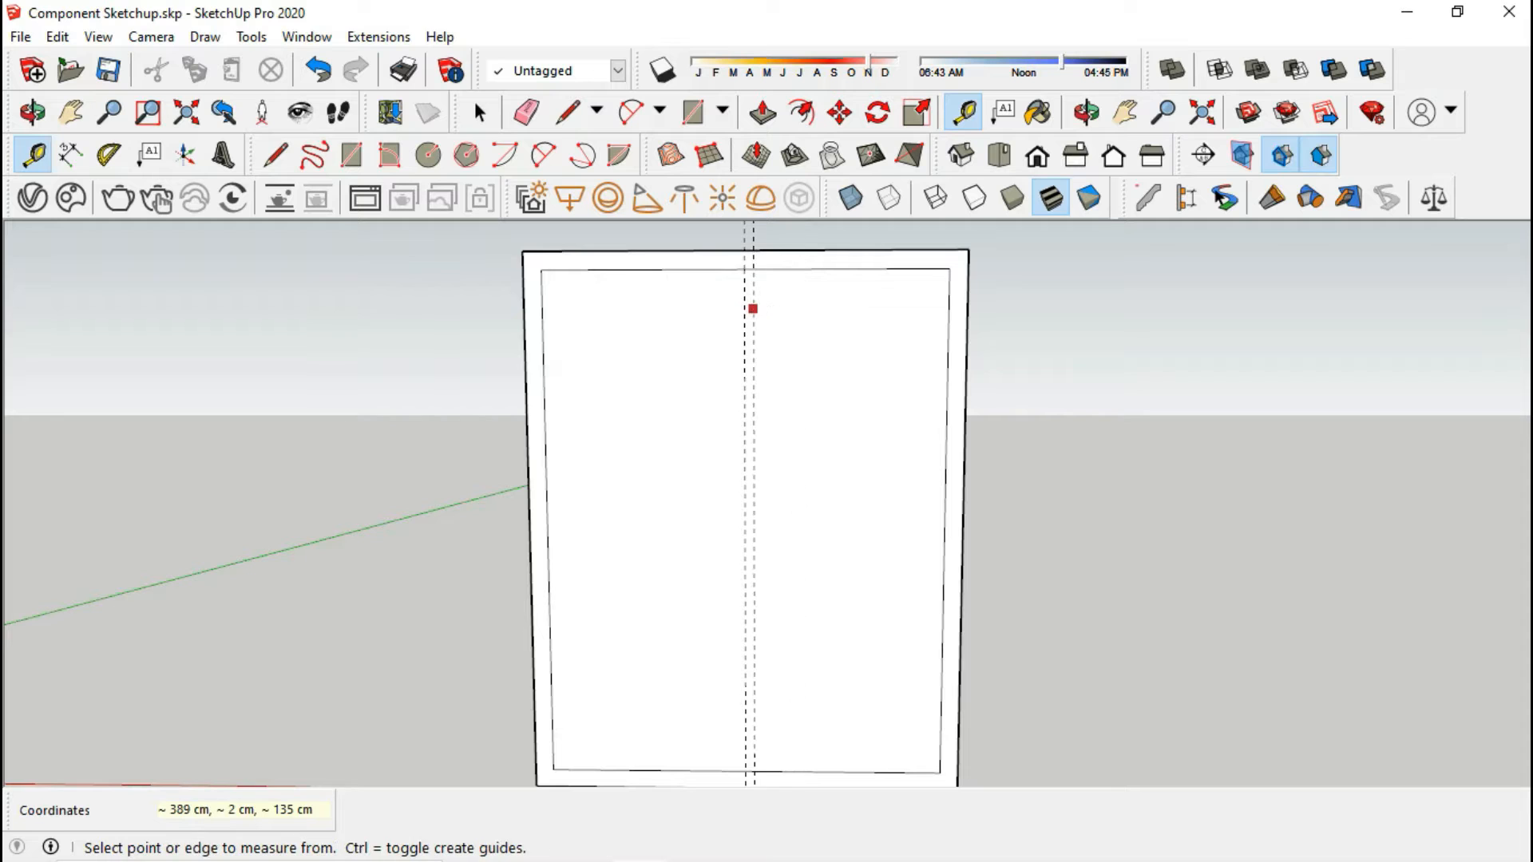
click(743, 306)
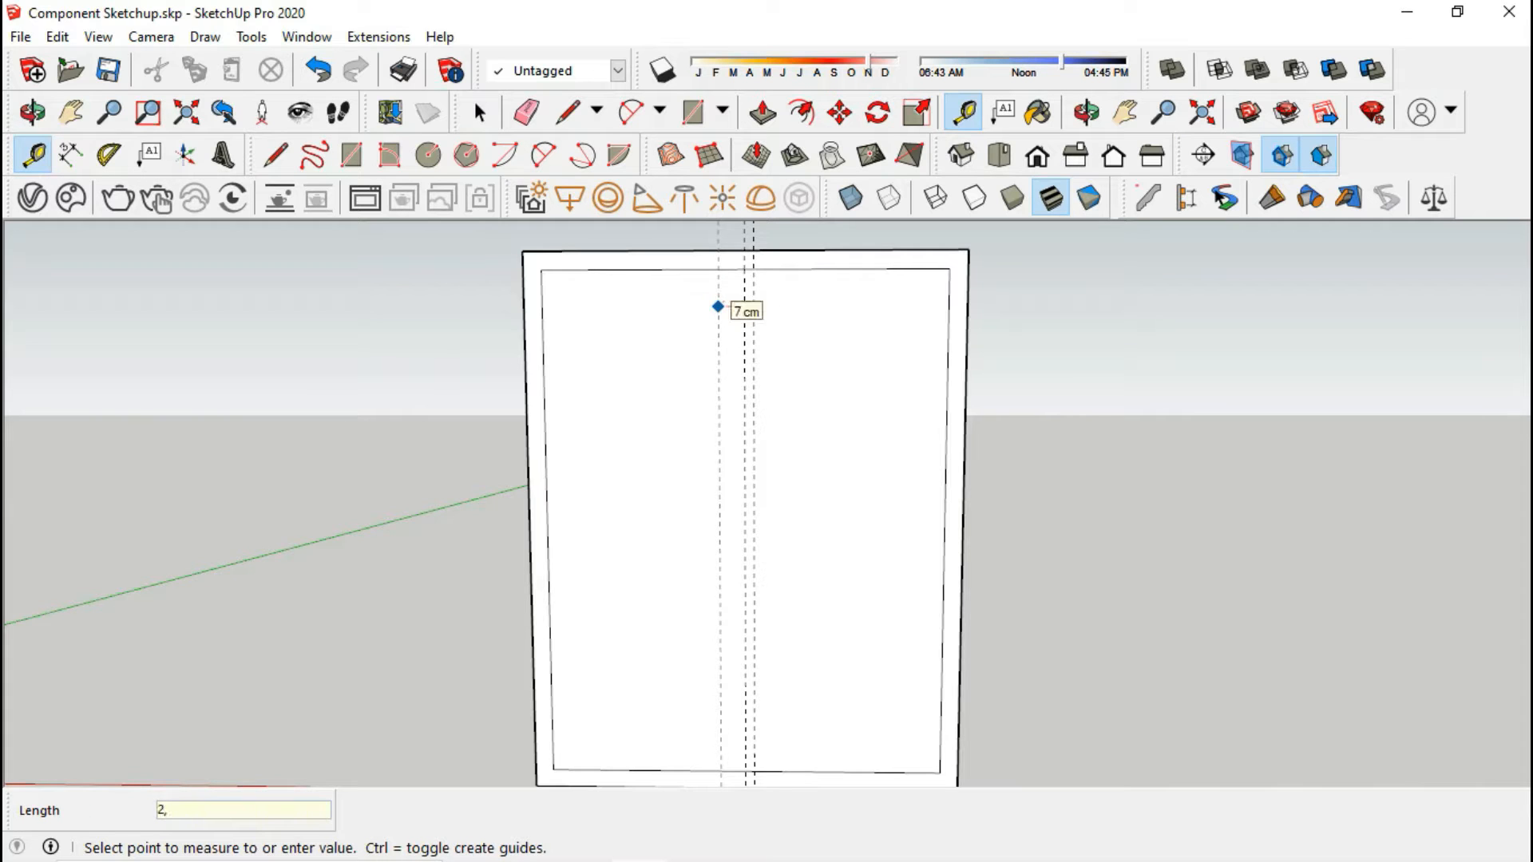
key(Return)
- Draw the mullion as a rectangle between the two outer guides, from the upper to the lower inner edge of the frame
scroll(714, 290, up, 4)
scroll(739, 264, up, 1)
key(r)
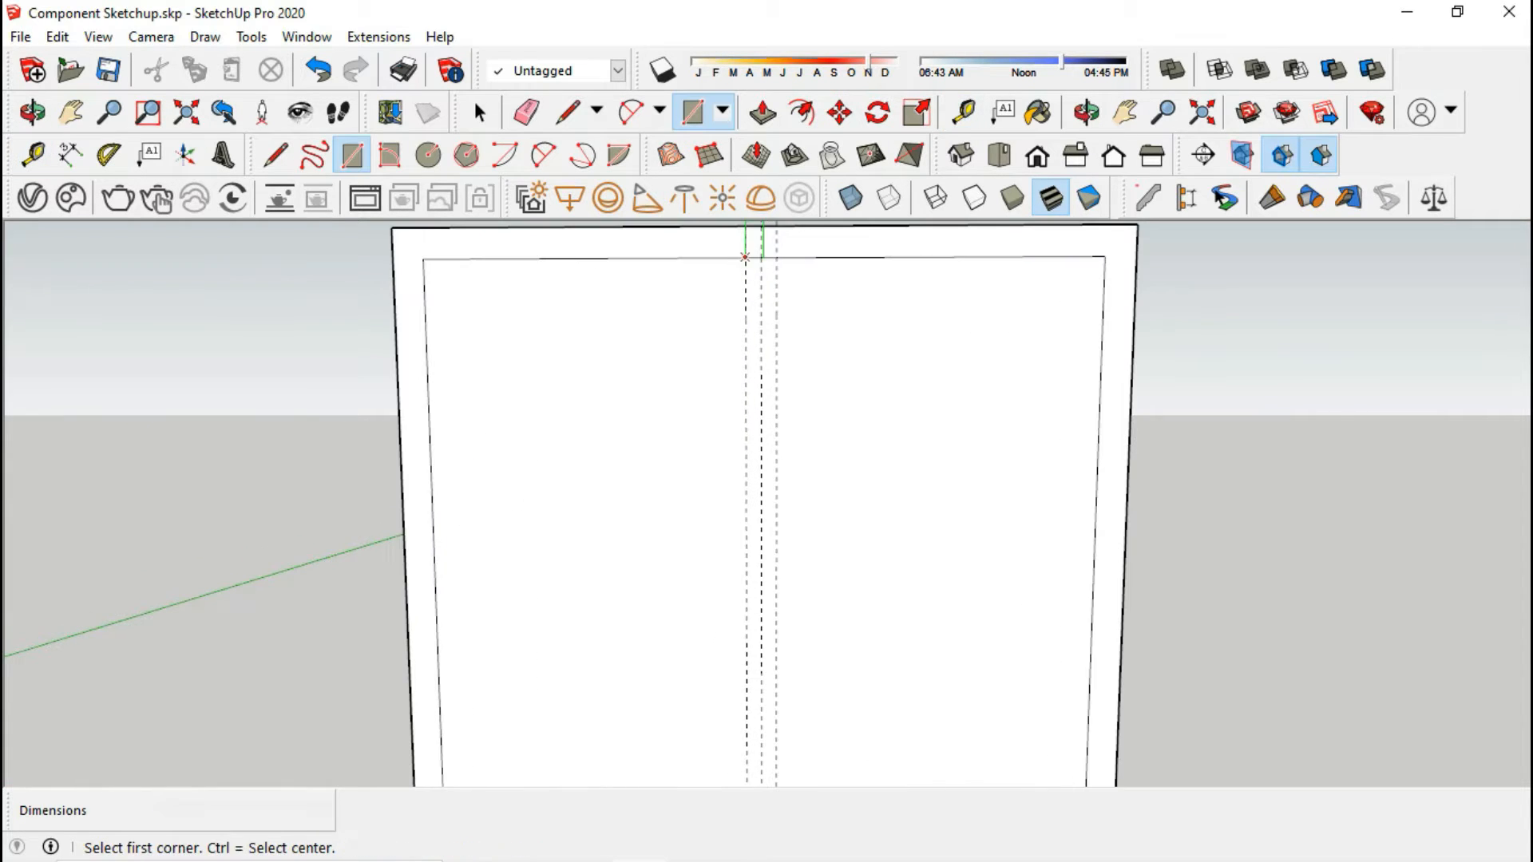
click(745, 257)
scroll(843, 415, down, 2)
scroll(845, 418, down, 2)
shift+middle_drag(876, 663, 876, 397)
scroll(822, 593, up, 2)
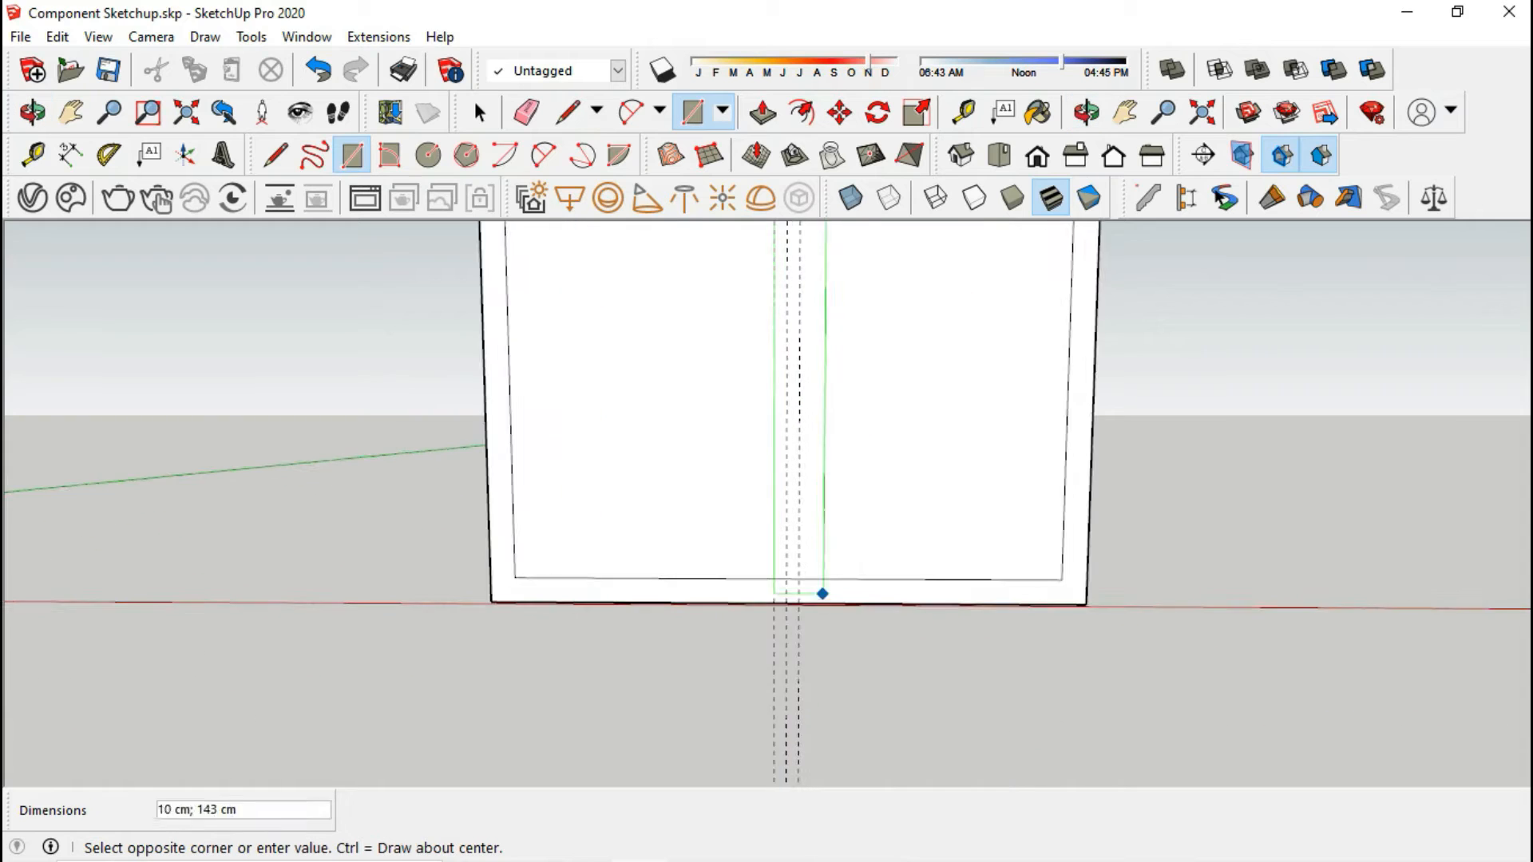
scroll(807, 589, up, 1)
click(794, 577)
- Erase the three vertical guides along the mullion
key(e)
scroll(795, 576, down, 1)
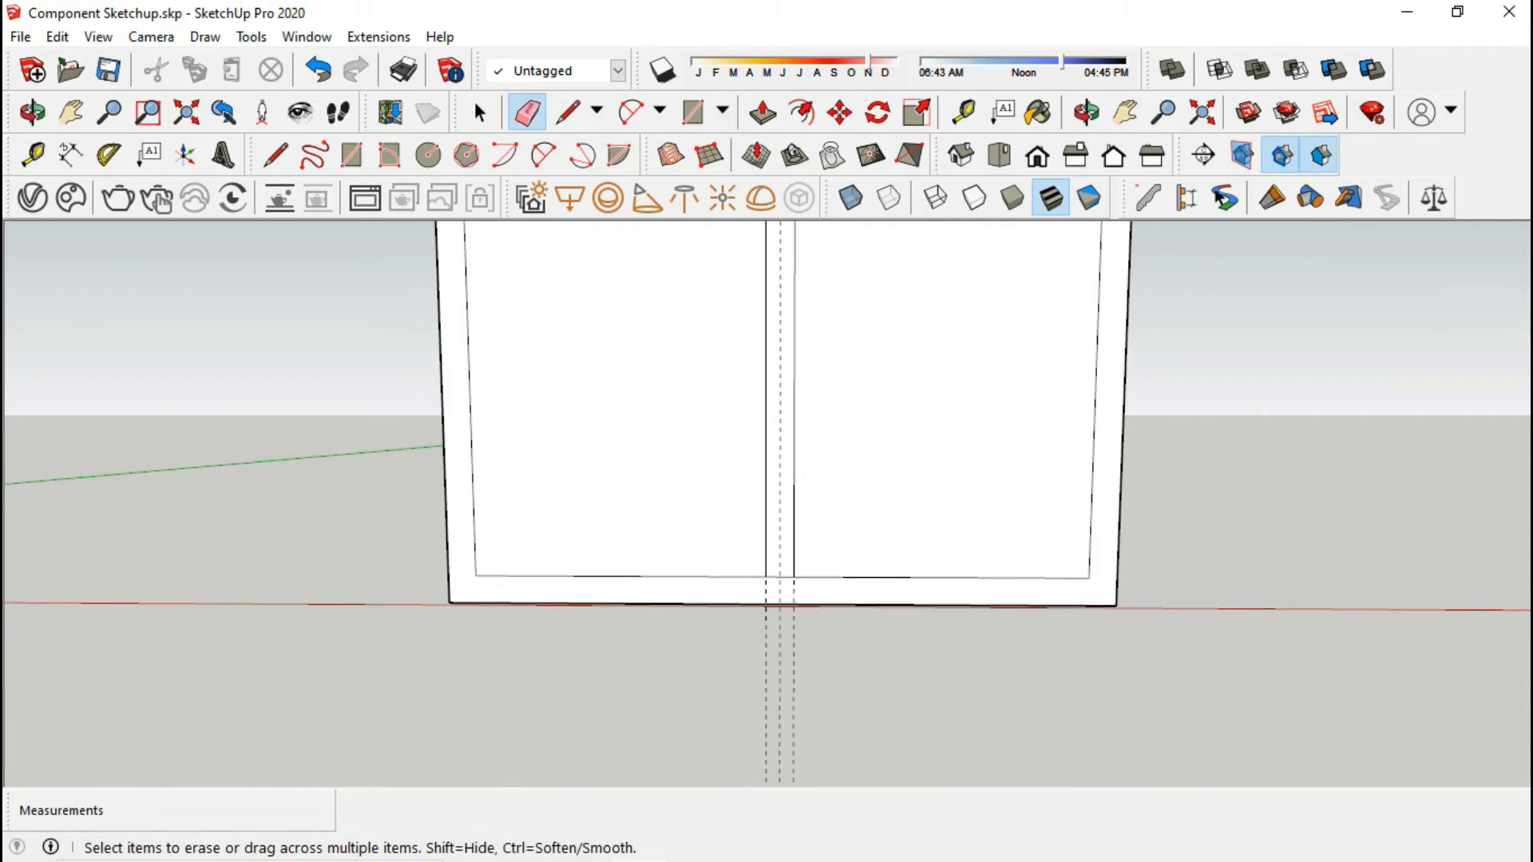
key(Delete)
- Hide the two pane faces on either side of the mullion to open up the frame
scroll(790, 580, up, 2)
right_click(610, 456)
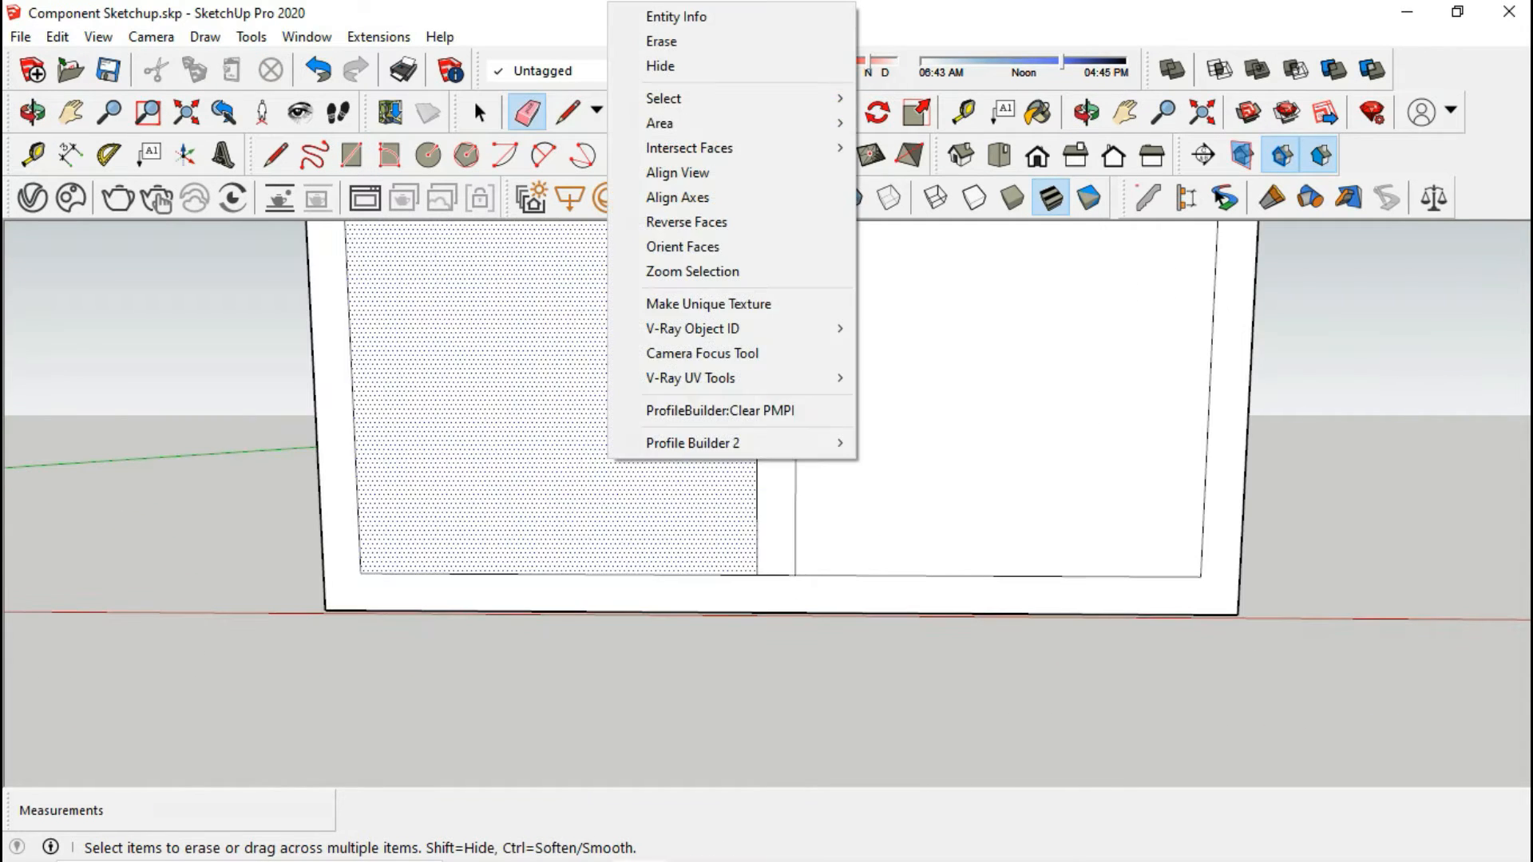
click(660, 65)
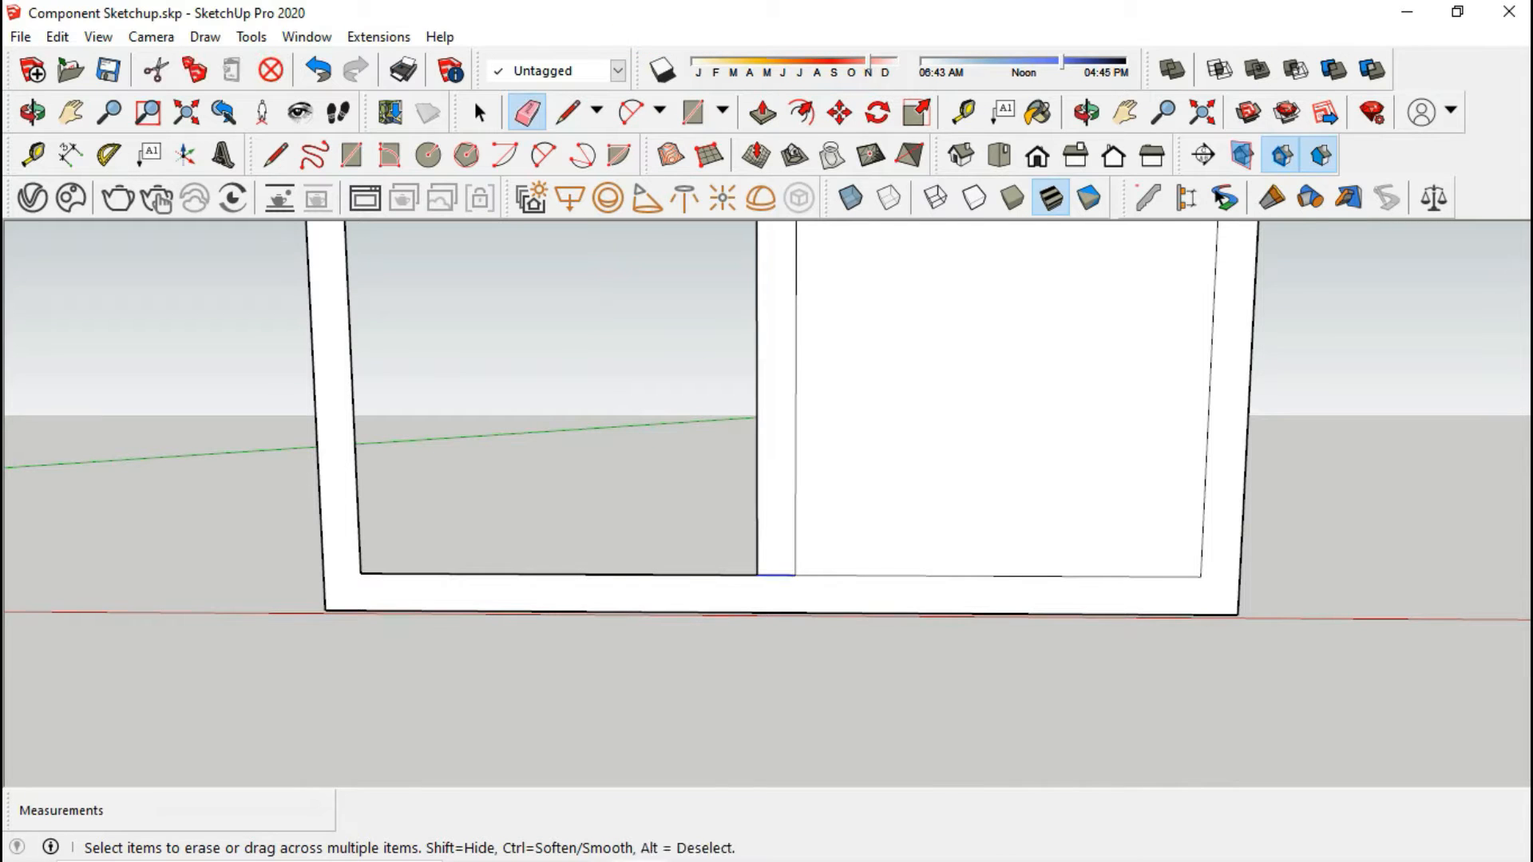
right_click(883, 404)
click(926, 467)
scroll(934, 444, down, 2)
scroll(684, 639, down, 2)
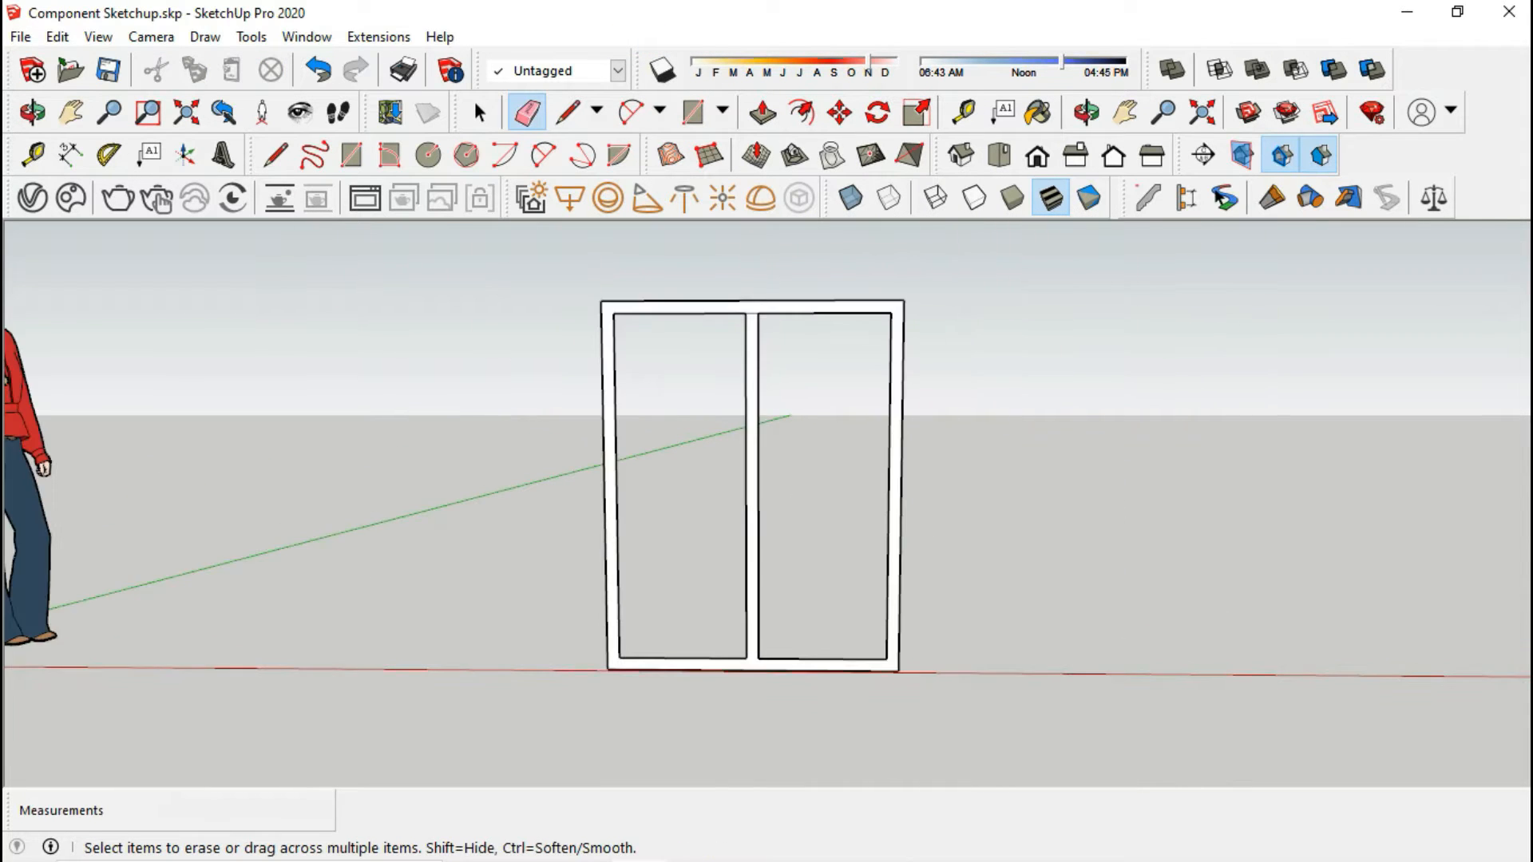
- Select all connected frame geometry, including the mullion, and make it a group
scroll(694, 319, up, 4)
scroll(683, 429, down, 4)
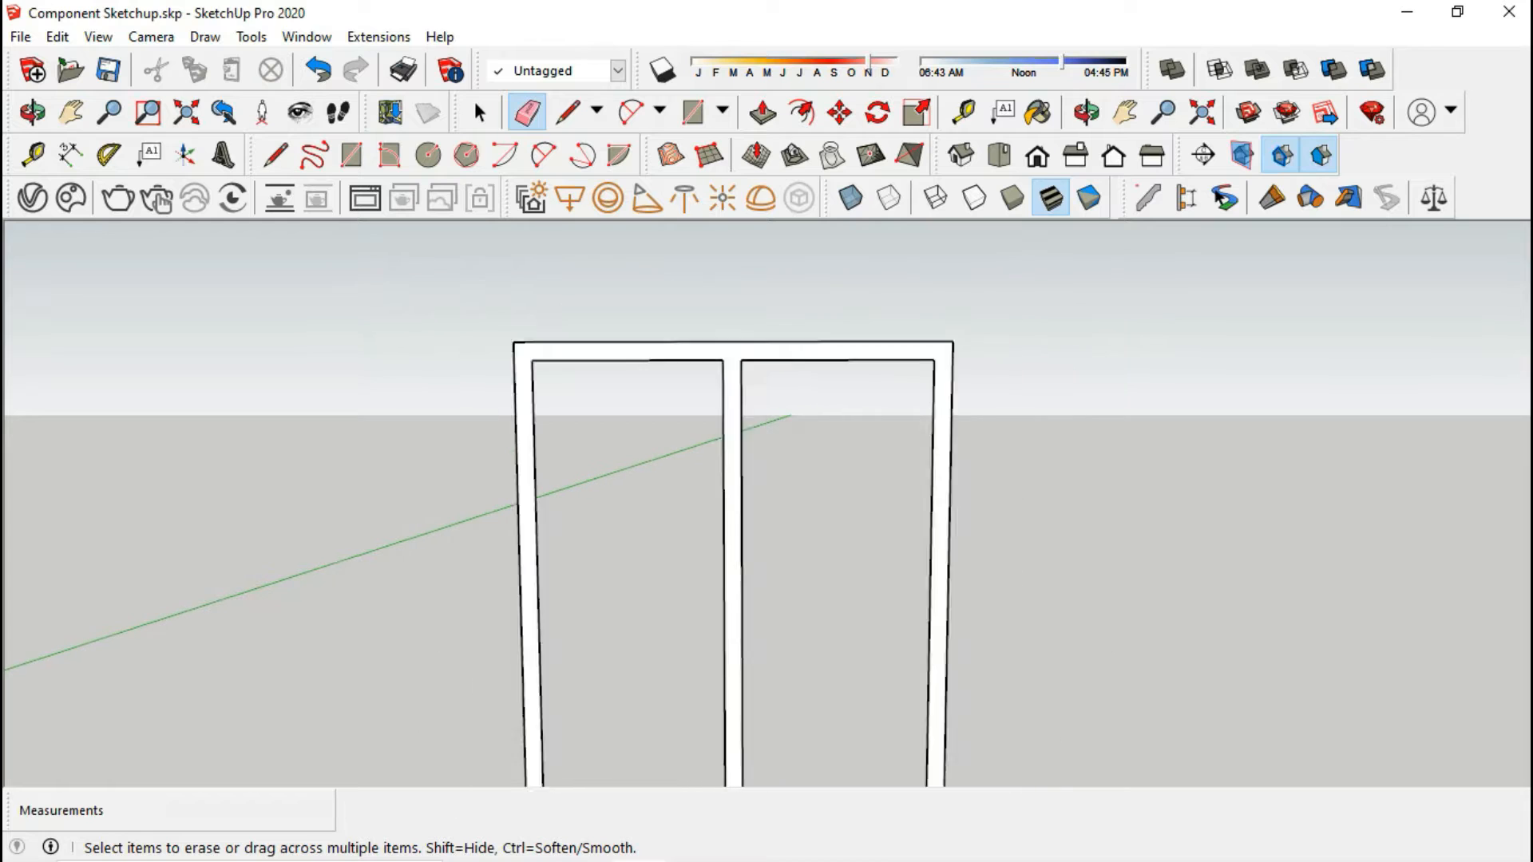
mouse_move(683, 429)
middle_down()
mouse_move(704, 477)
mouse_move(694, 447)
middle_up()
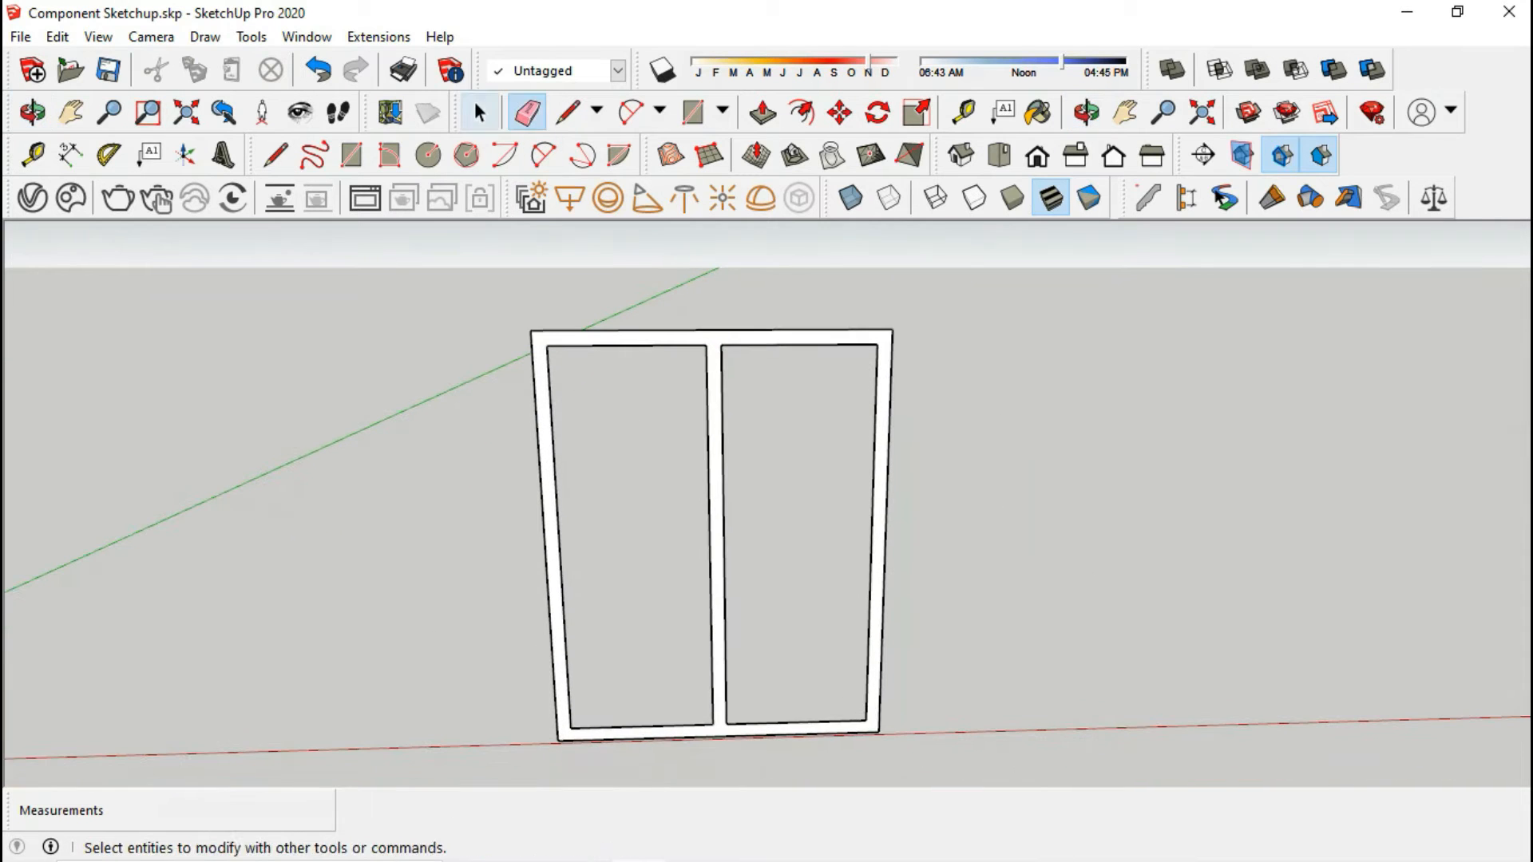
click(480, 113)
triple_click(712, 350)
right_click(712, 351)
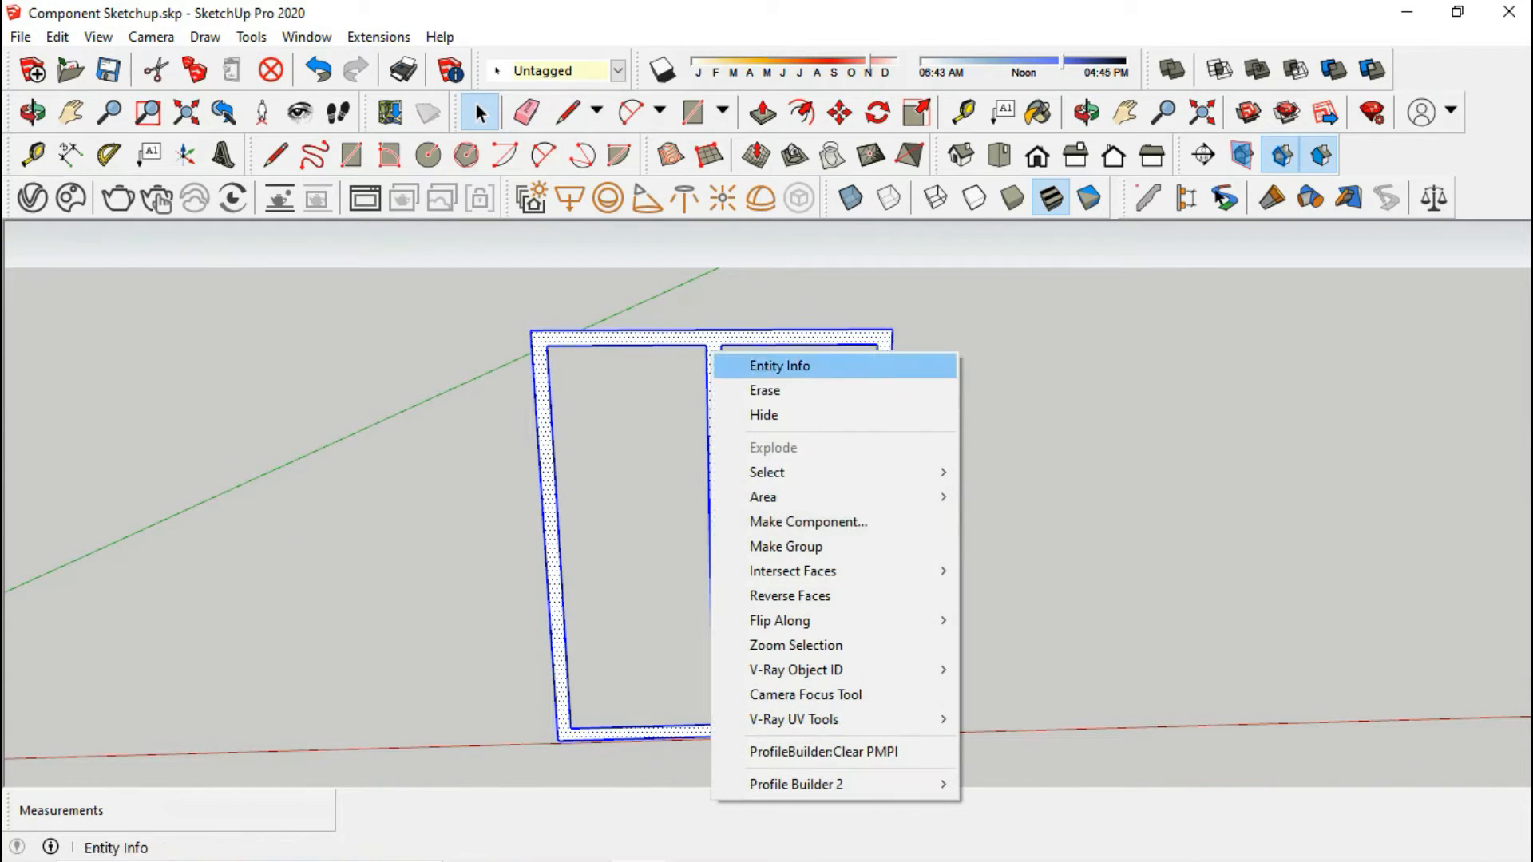
click(786, 546)
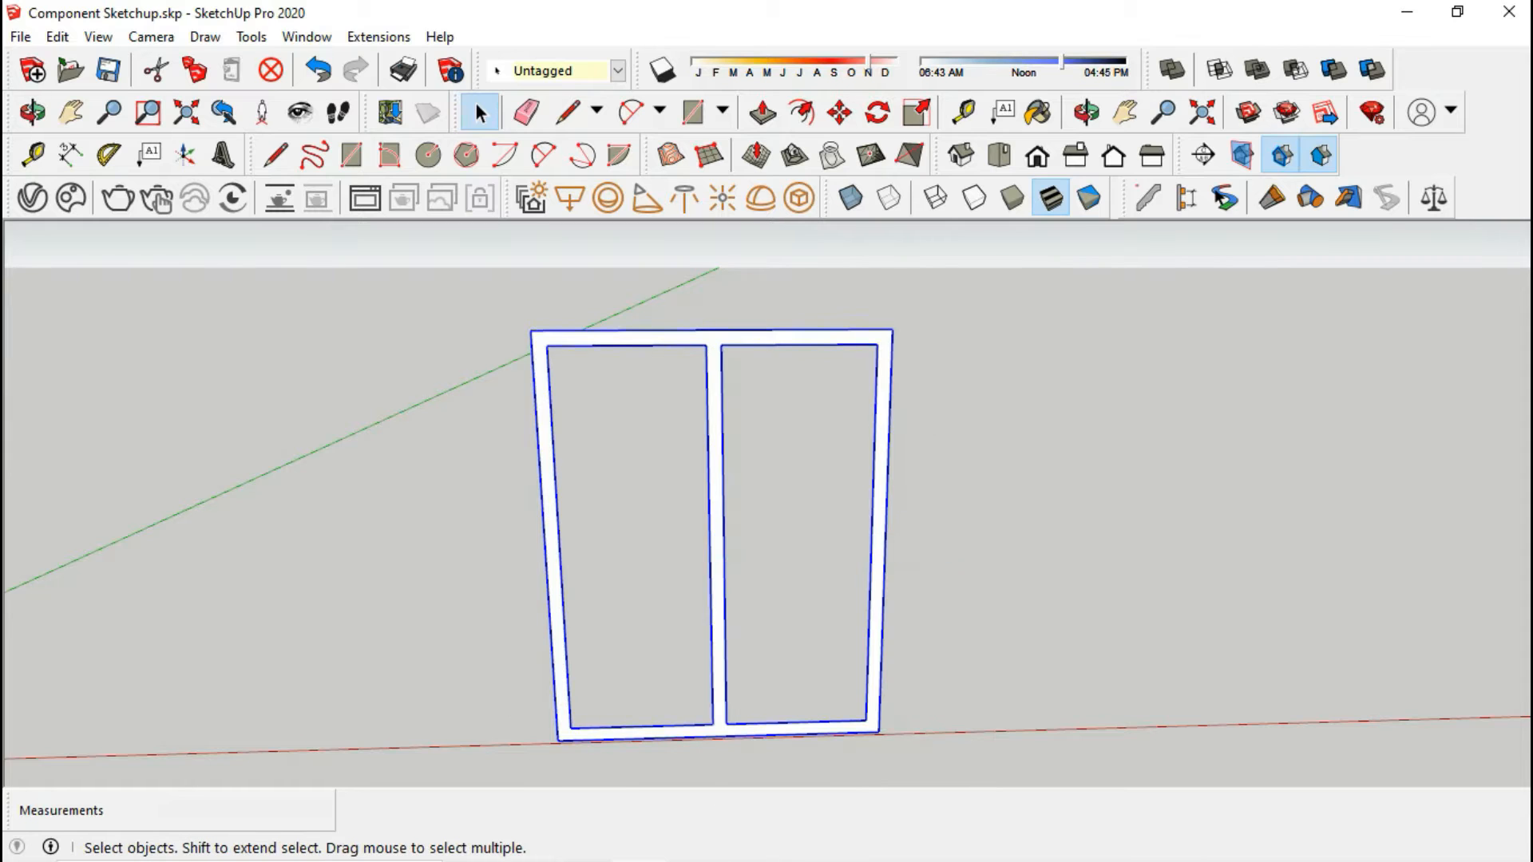
- Push/Pull the front face of the window frame group to a depth of 15 cm
triple_click(717, 541)
key(p)
click(717, 541)
click(716, 524)
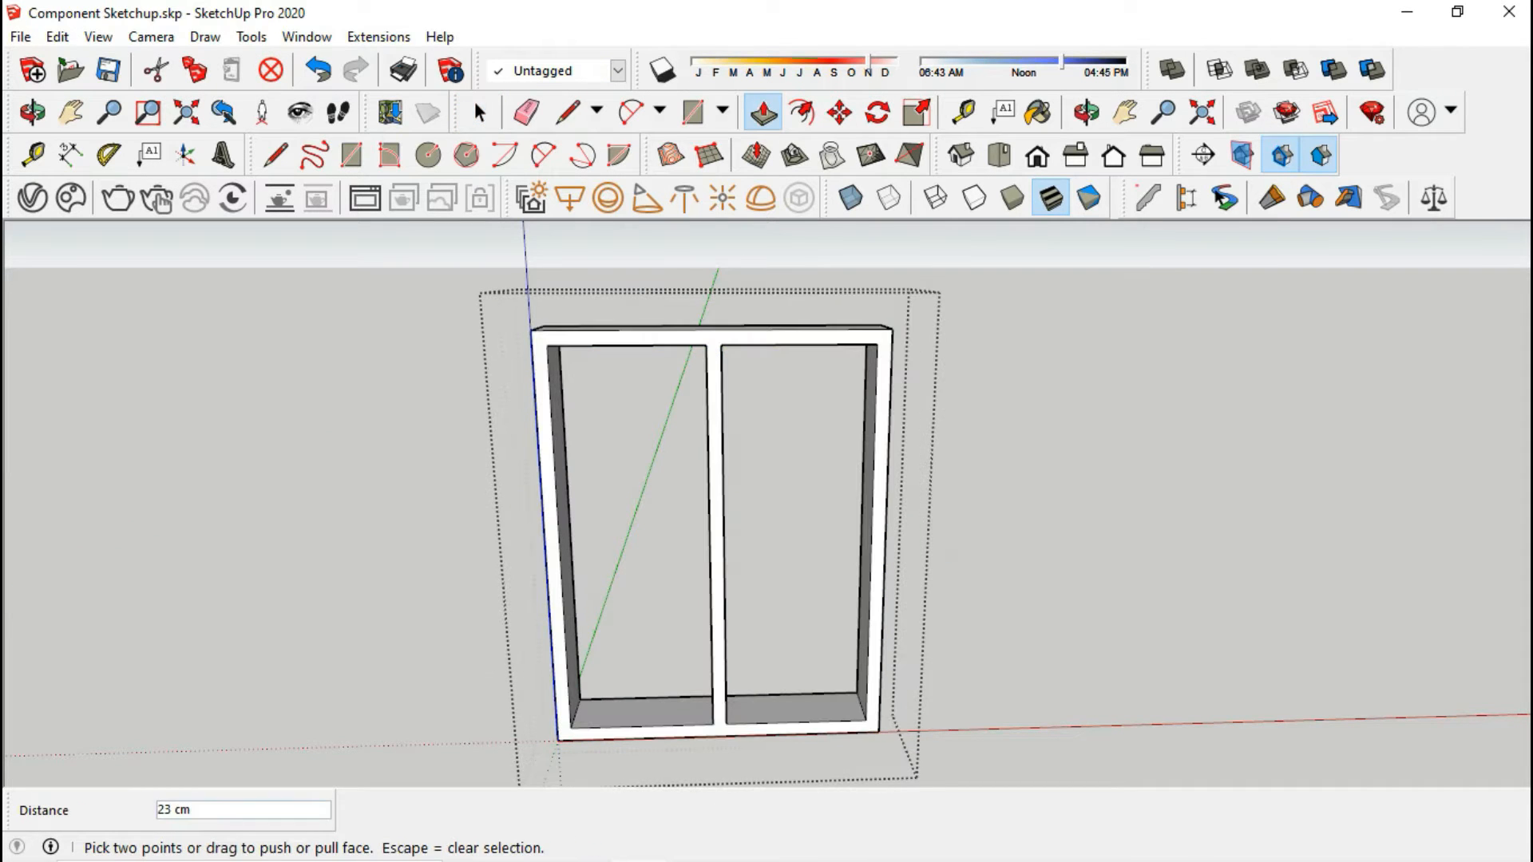
key(Return)
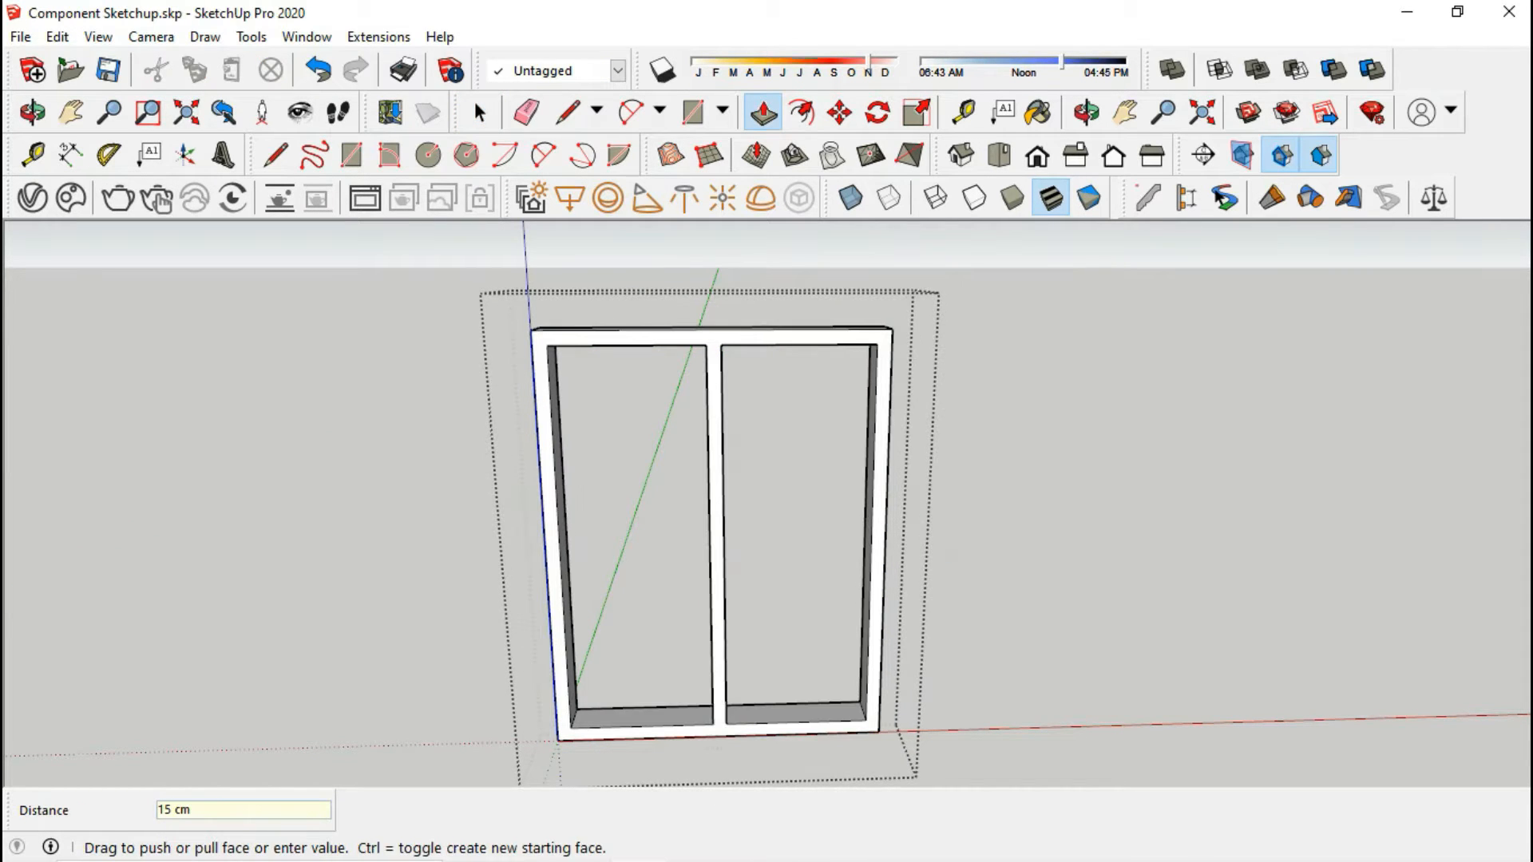
- Fill the left opening of the frame with a face using a diagonal line, and erase the diagonal
key(l)
click(570, 728)
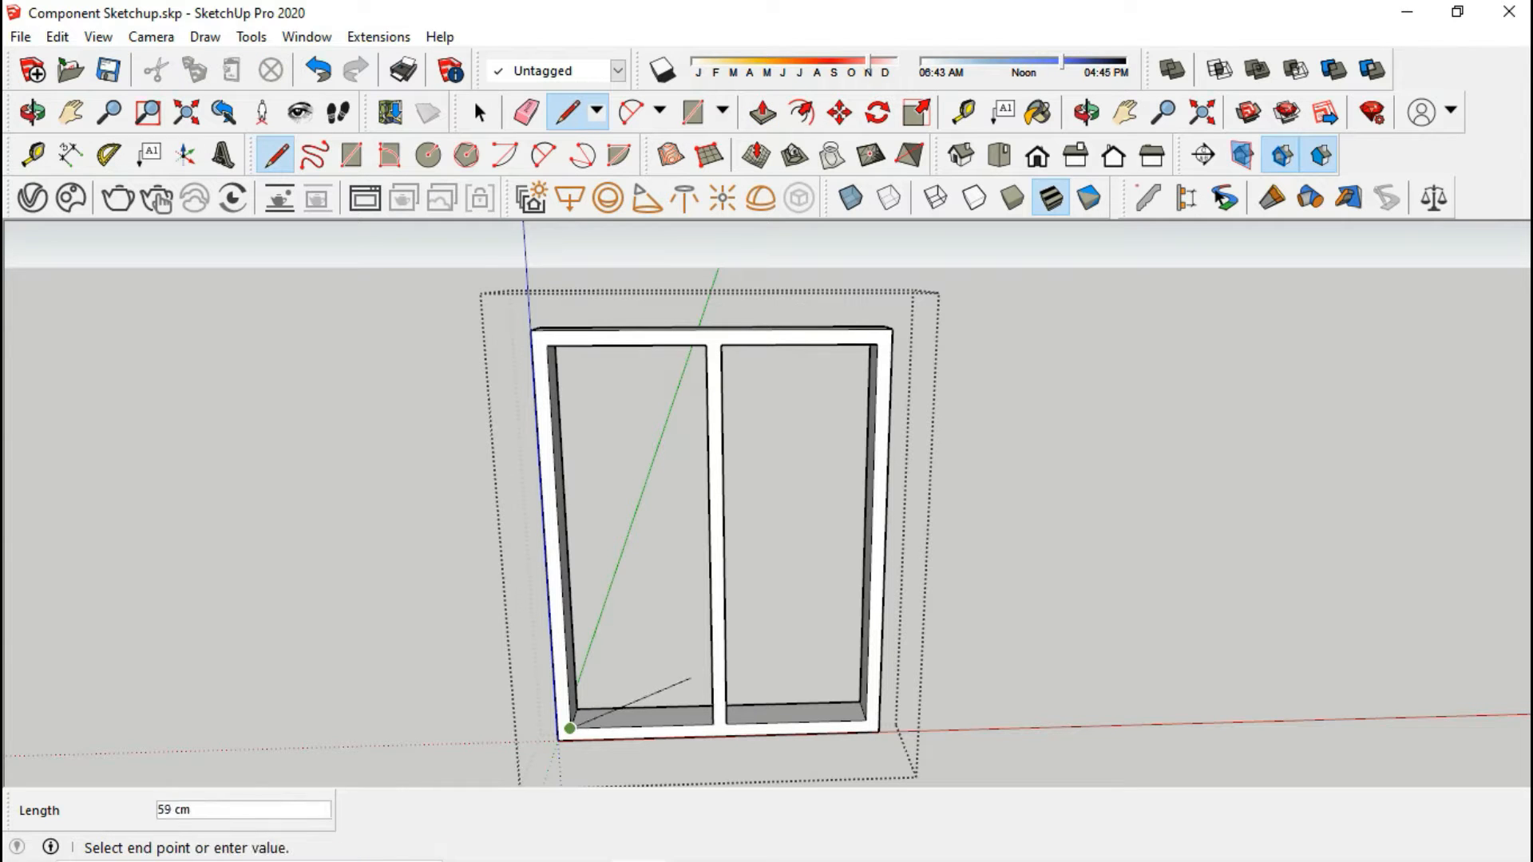
click(710, 677)
key(e)
click(639, 703)
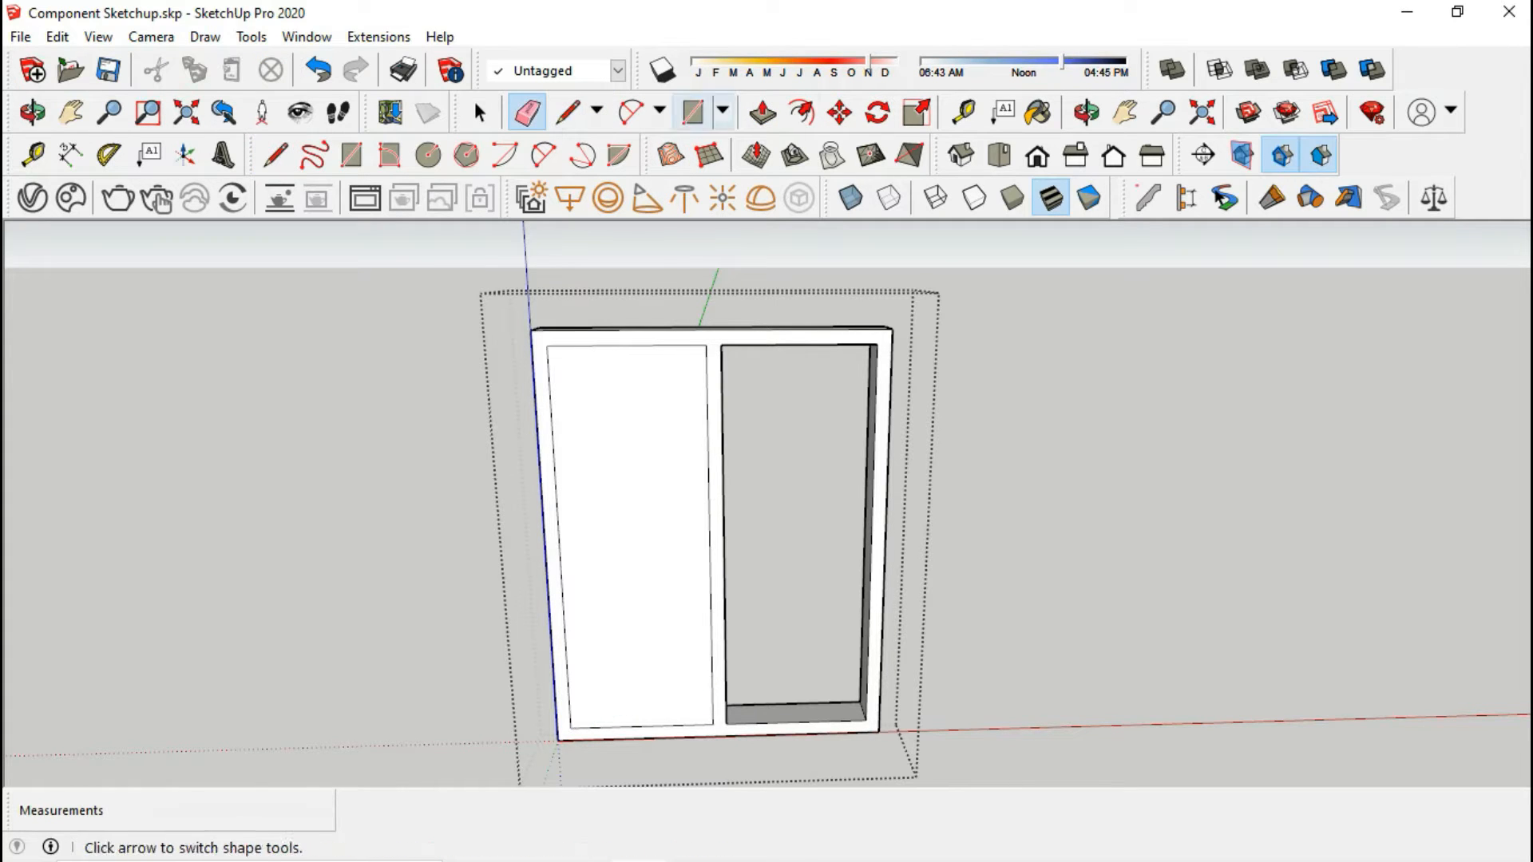
- Offset the left opening's face inward to form a sash border, and erase the inner face
click(802, 112)
click(709, 444)
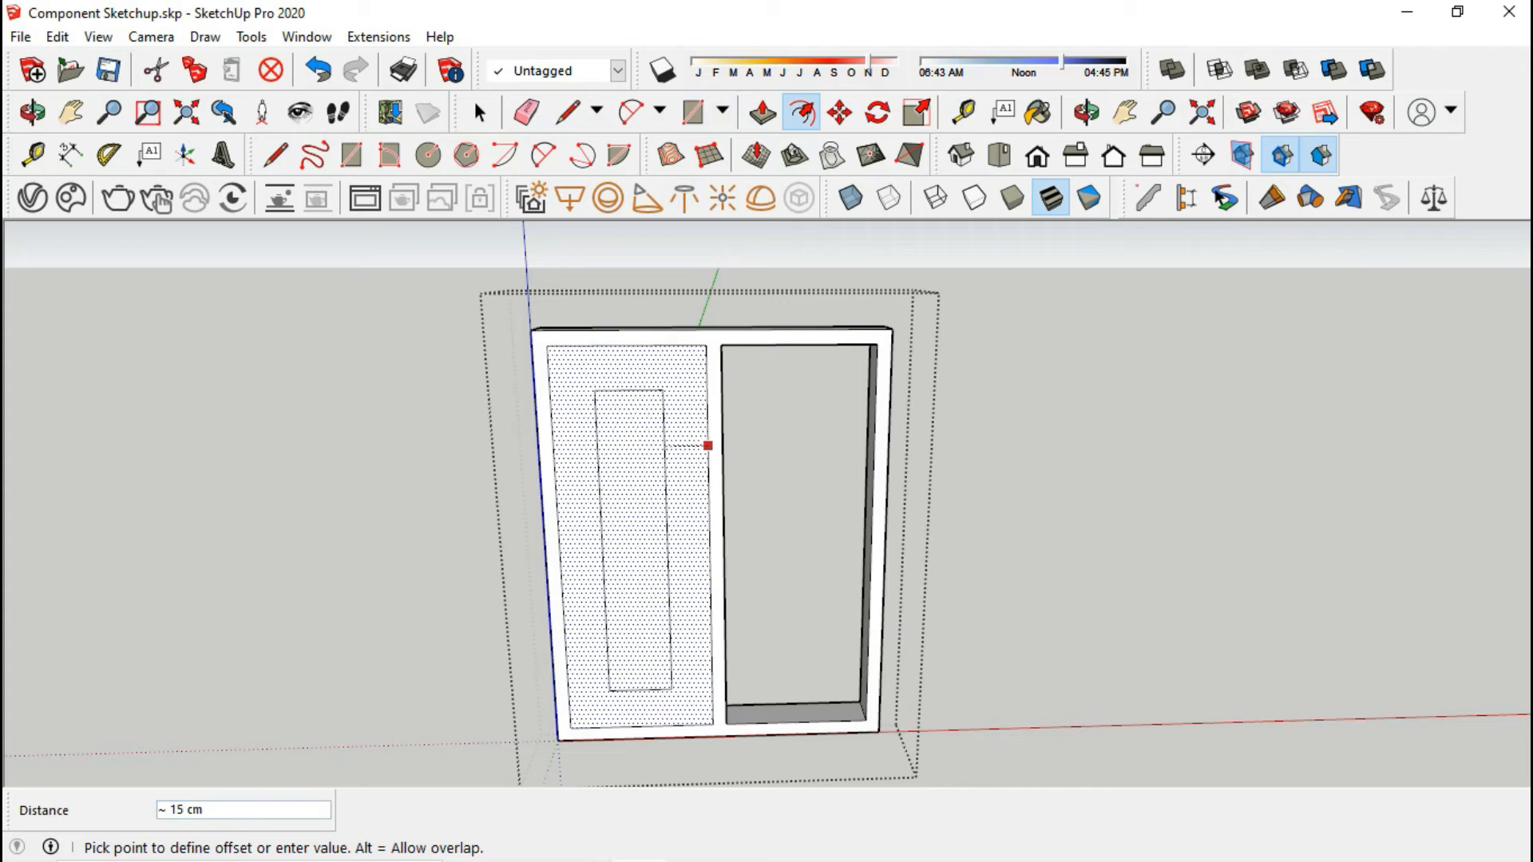
click(666, 447)
key(Return)
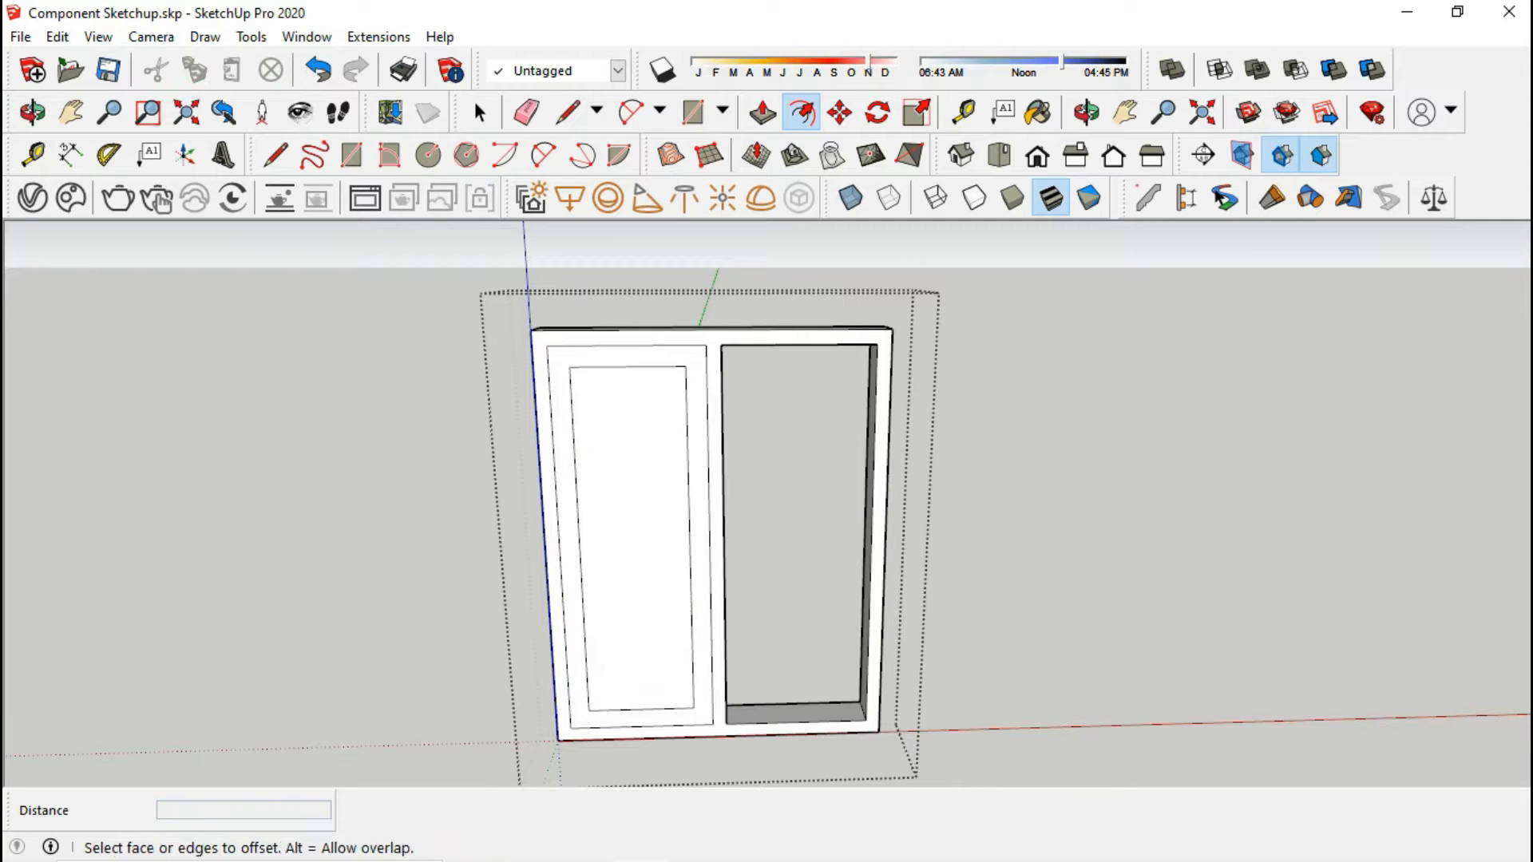
click(480, 113)
right_click(616, 401)
click(678, 441)
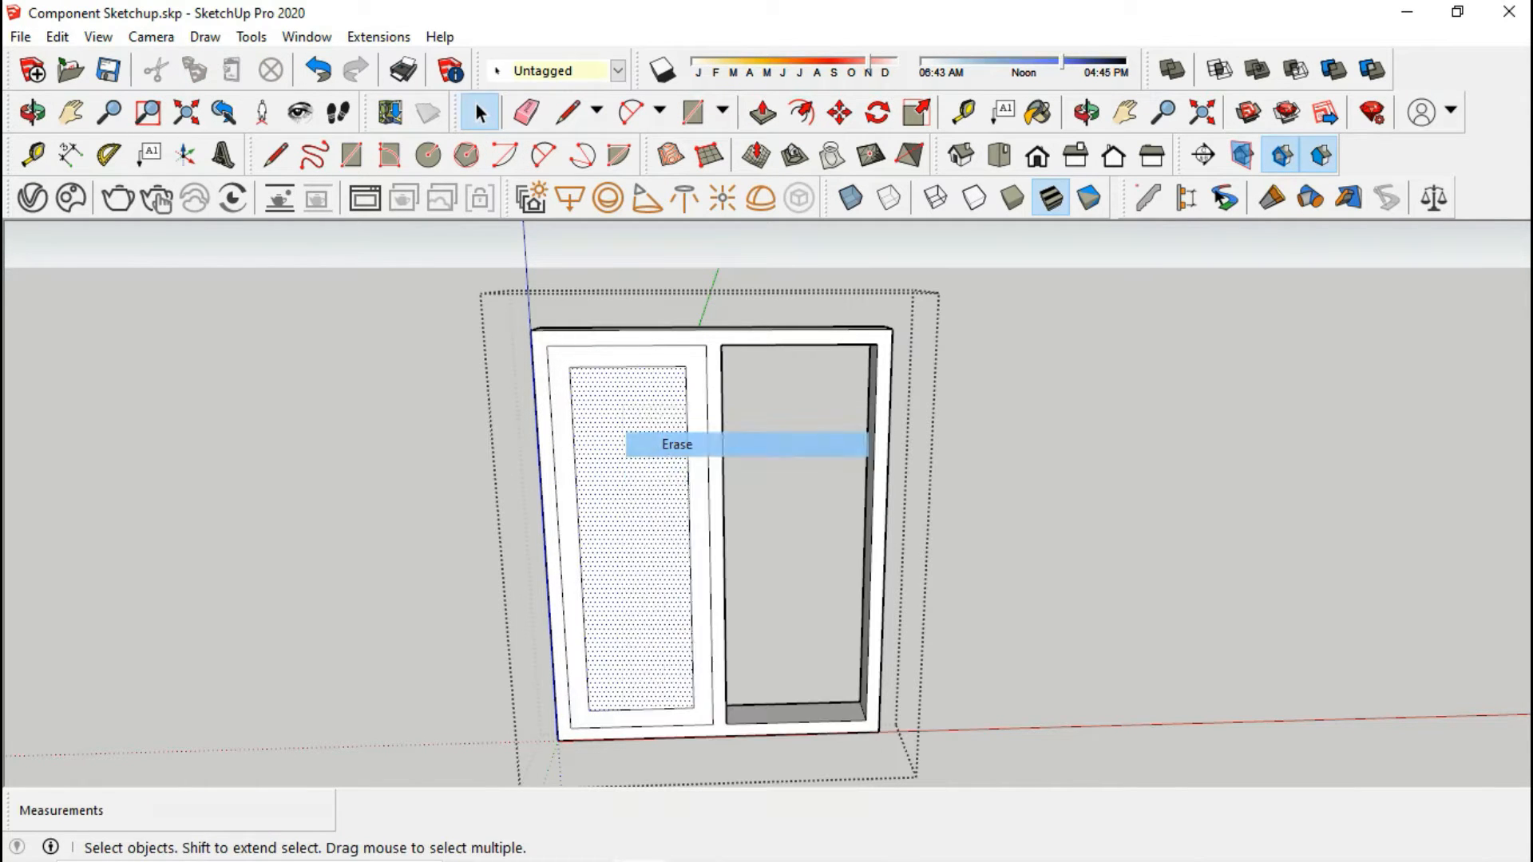
- Select the remaining sash border face in the left opening and make it a group
scroll(580, 703, up, 4)
click(582, 655)
right_click(582, 654)
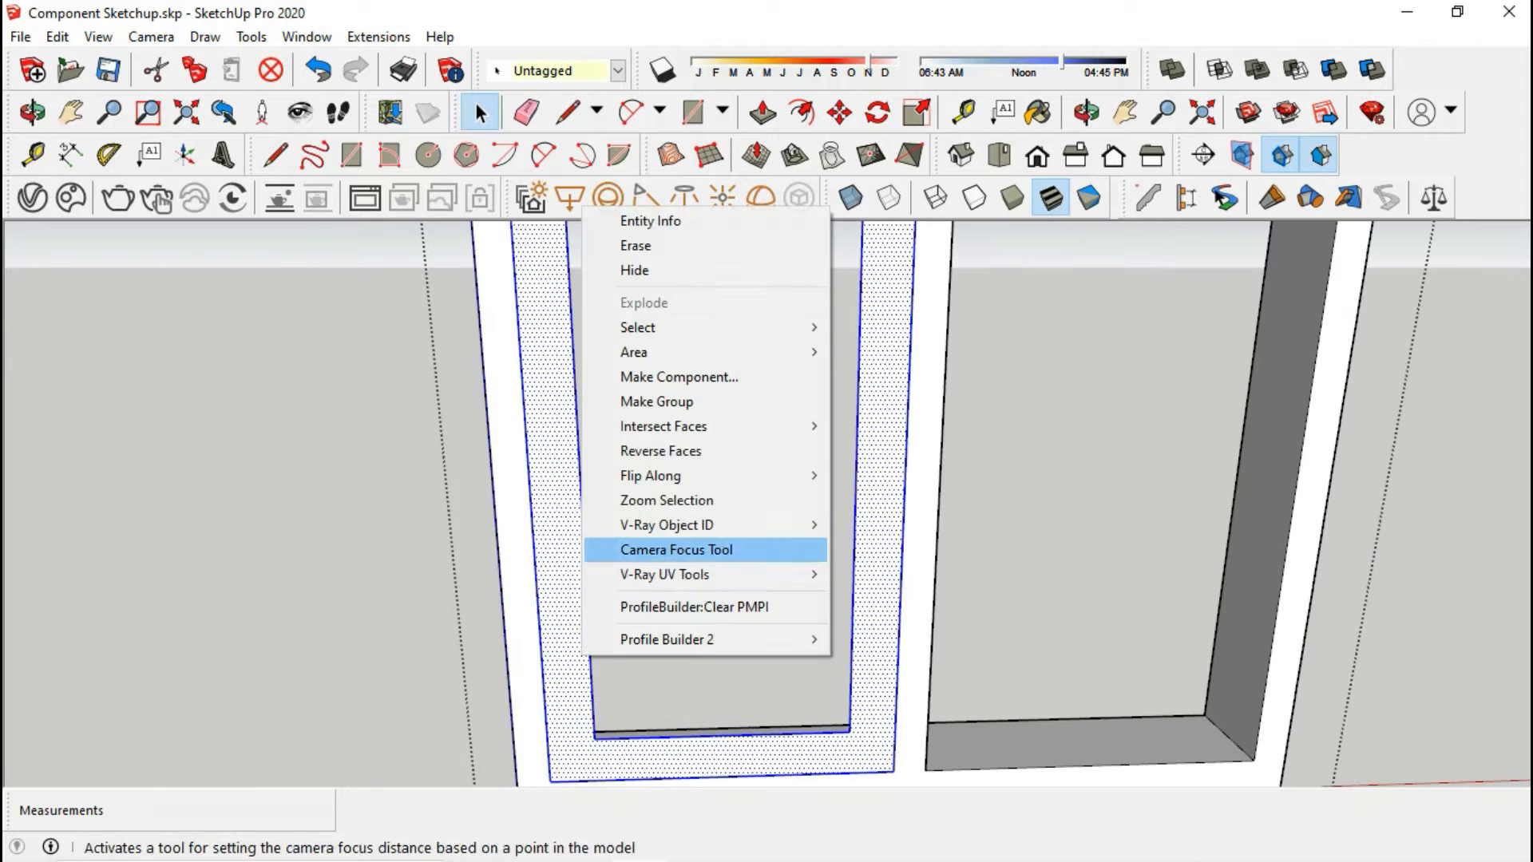
click(655, 401)
- Open the sash group and Push/Pull its border face 3 cm thick
middle_drag(511, 431, 1094, 511)
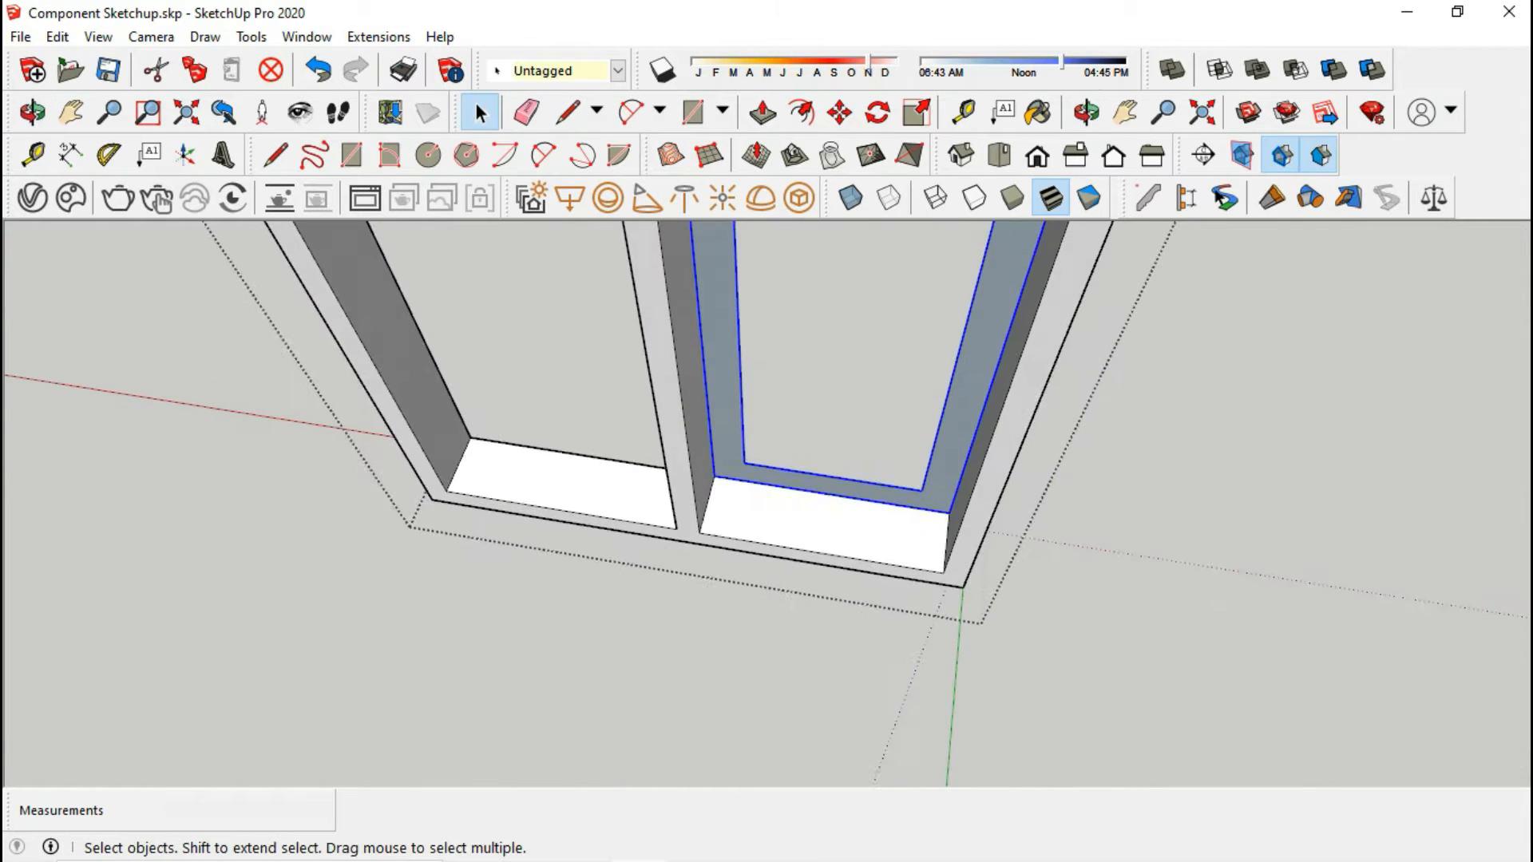
scroll(947, 508, up, 4)
triple_click(931, 456)
scroll(931, 457, up, 3)
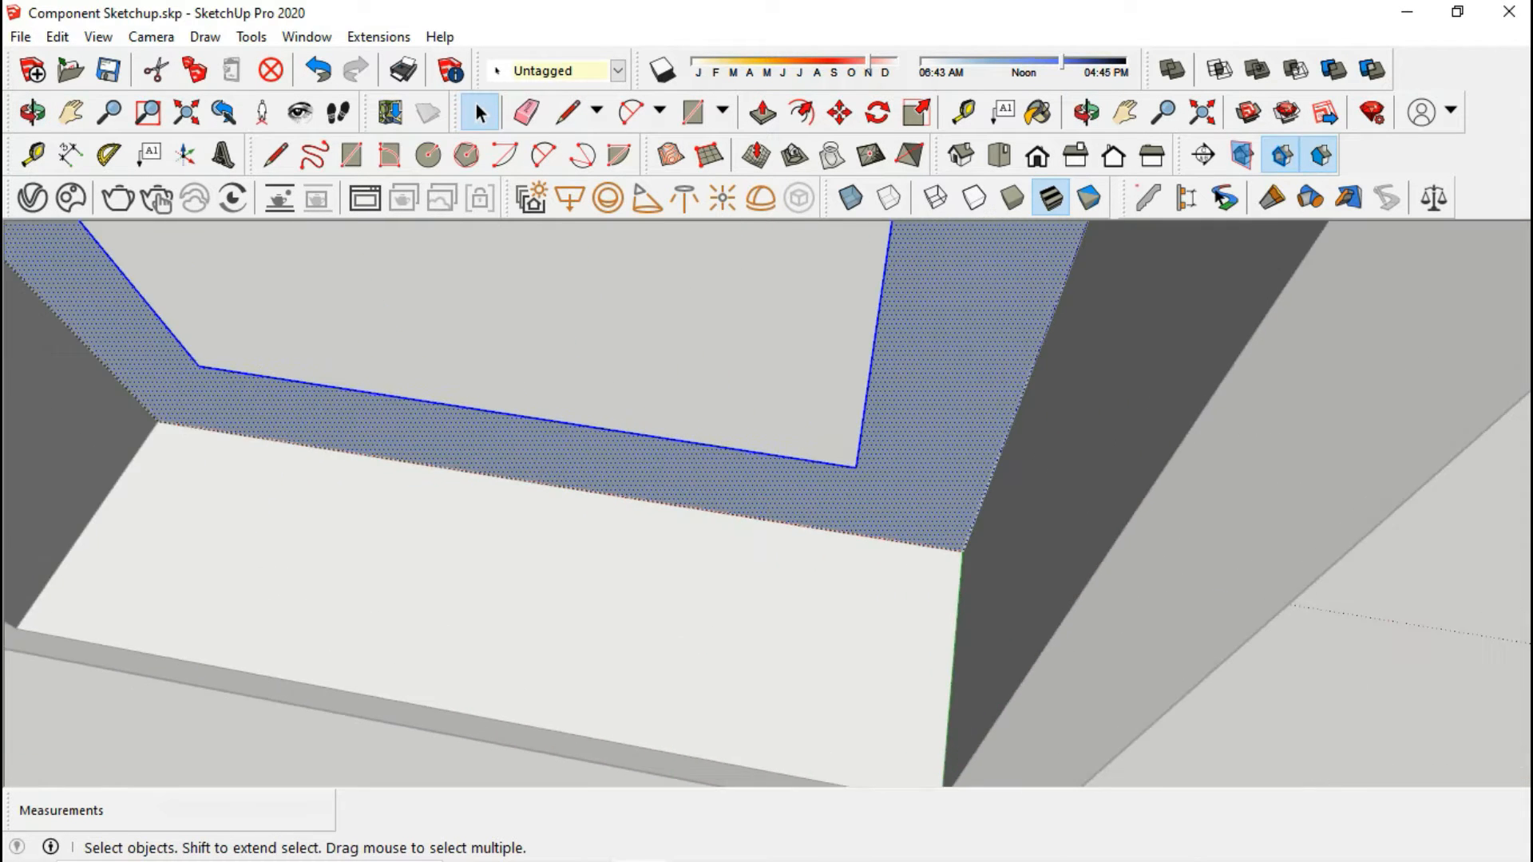
key(p)
click(931, 456)
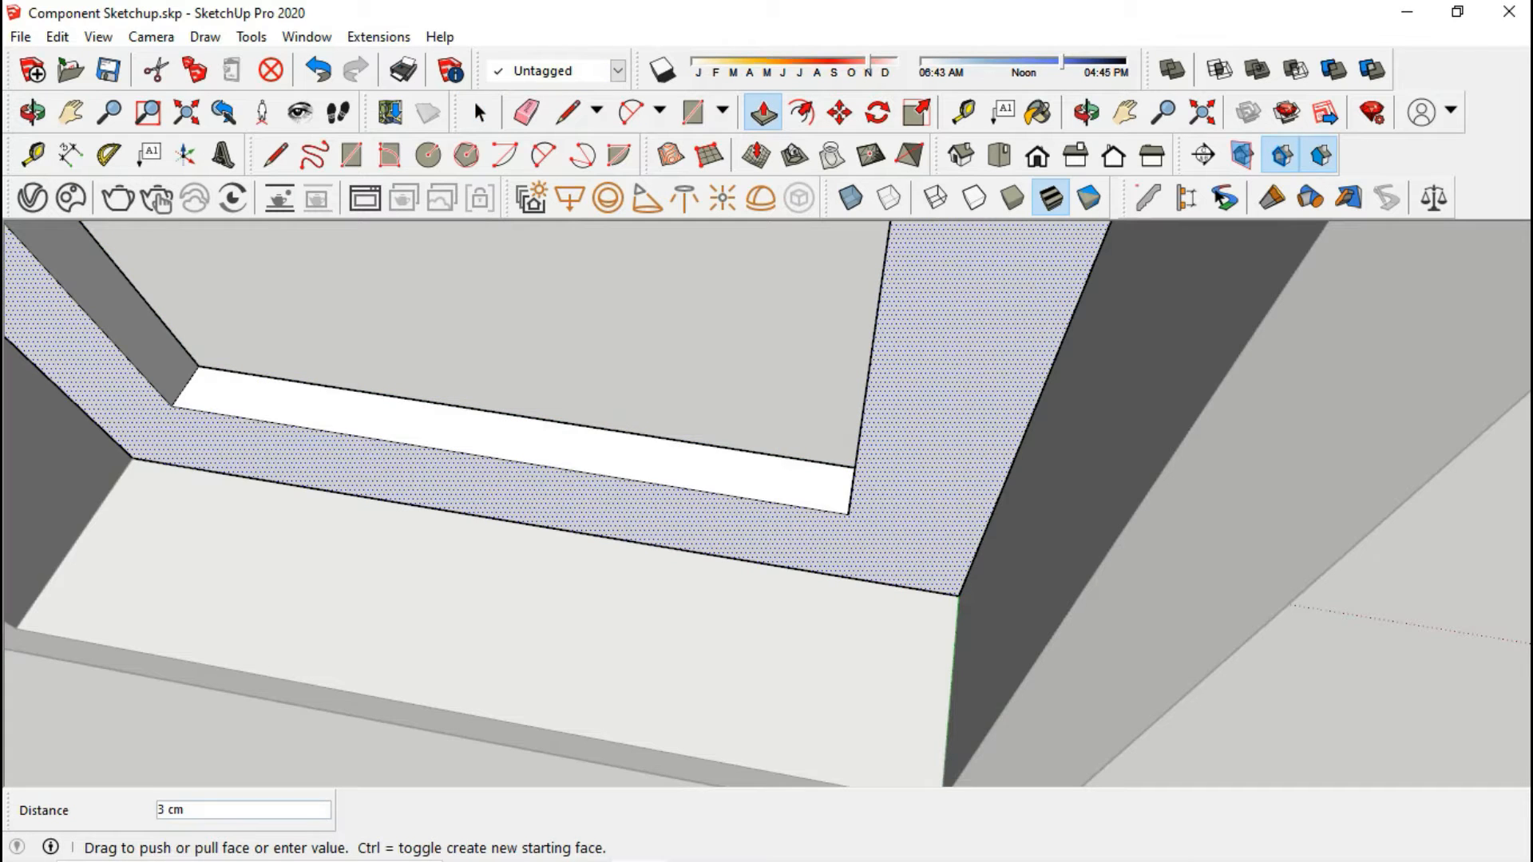
click(770, 643)
- Fill the sash's inner opening with a face using a diagonal line, and erase the diagonal
scroll(770, 643, down, 6)
middle_drag(769, 635, 343, 586)
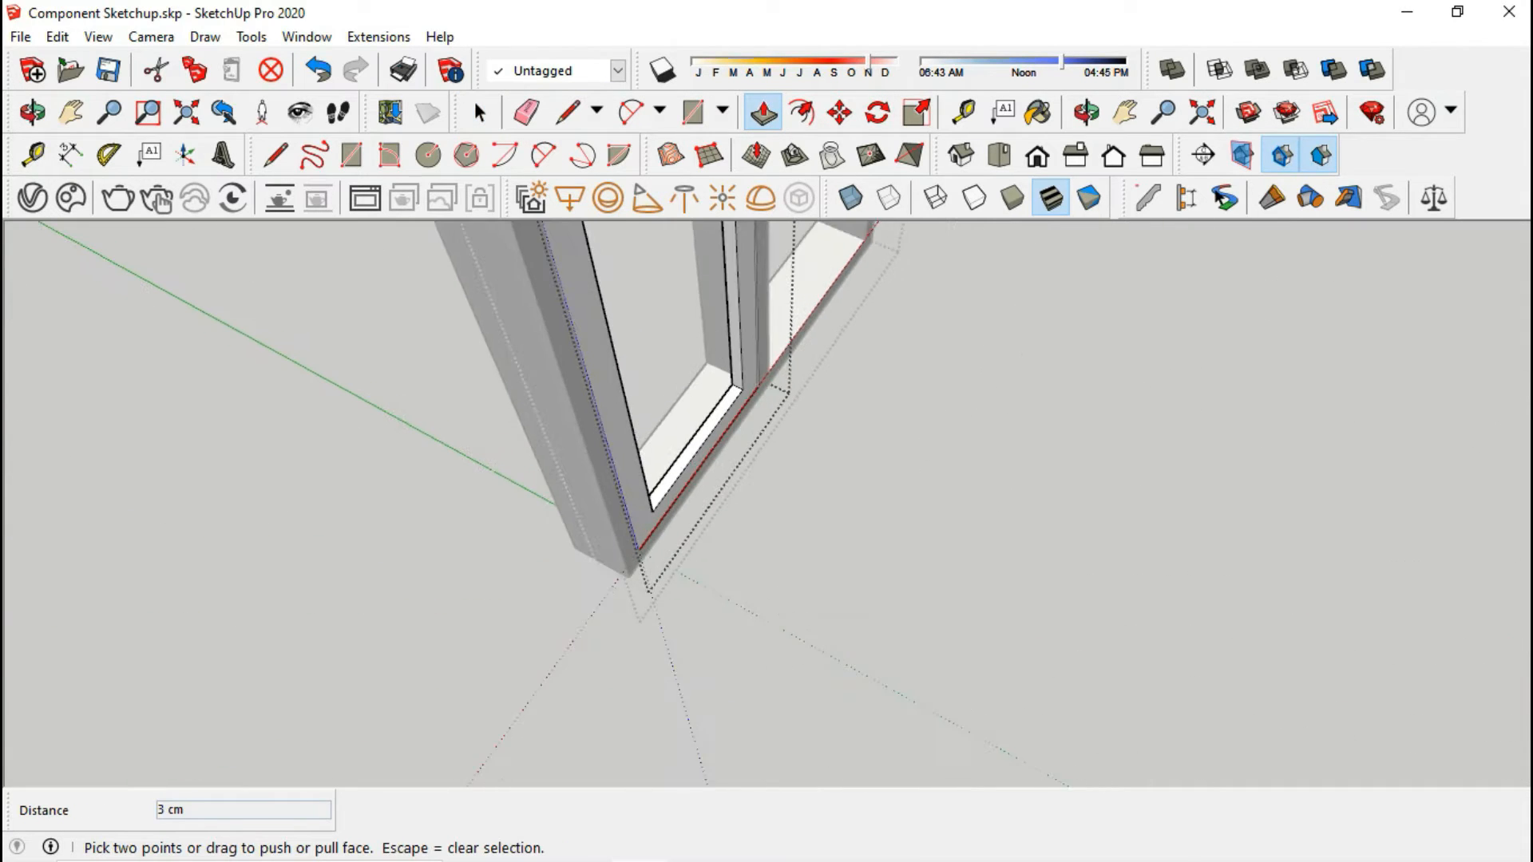
middle_drag(911, 551, 670, 614)
scroll(607, 559, up, 1)
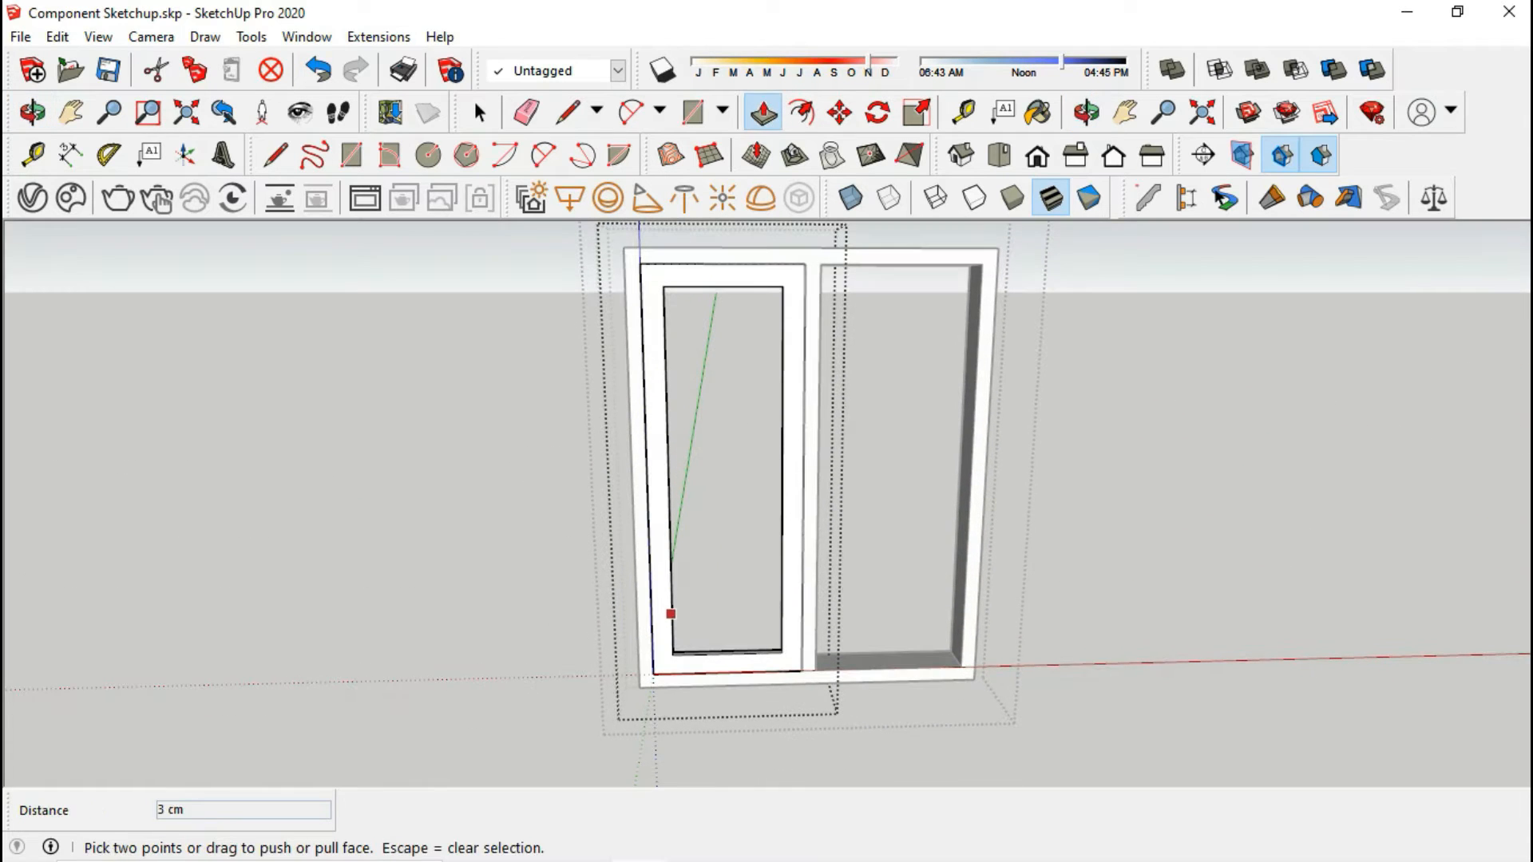
key(l)
click(672, 655)
click(782, 565)
key(e)
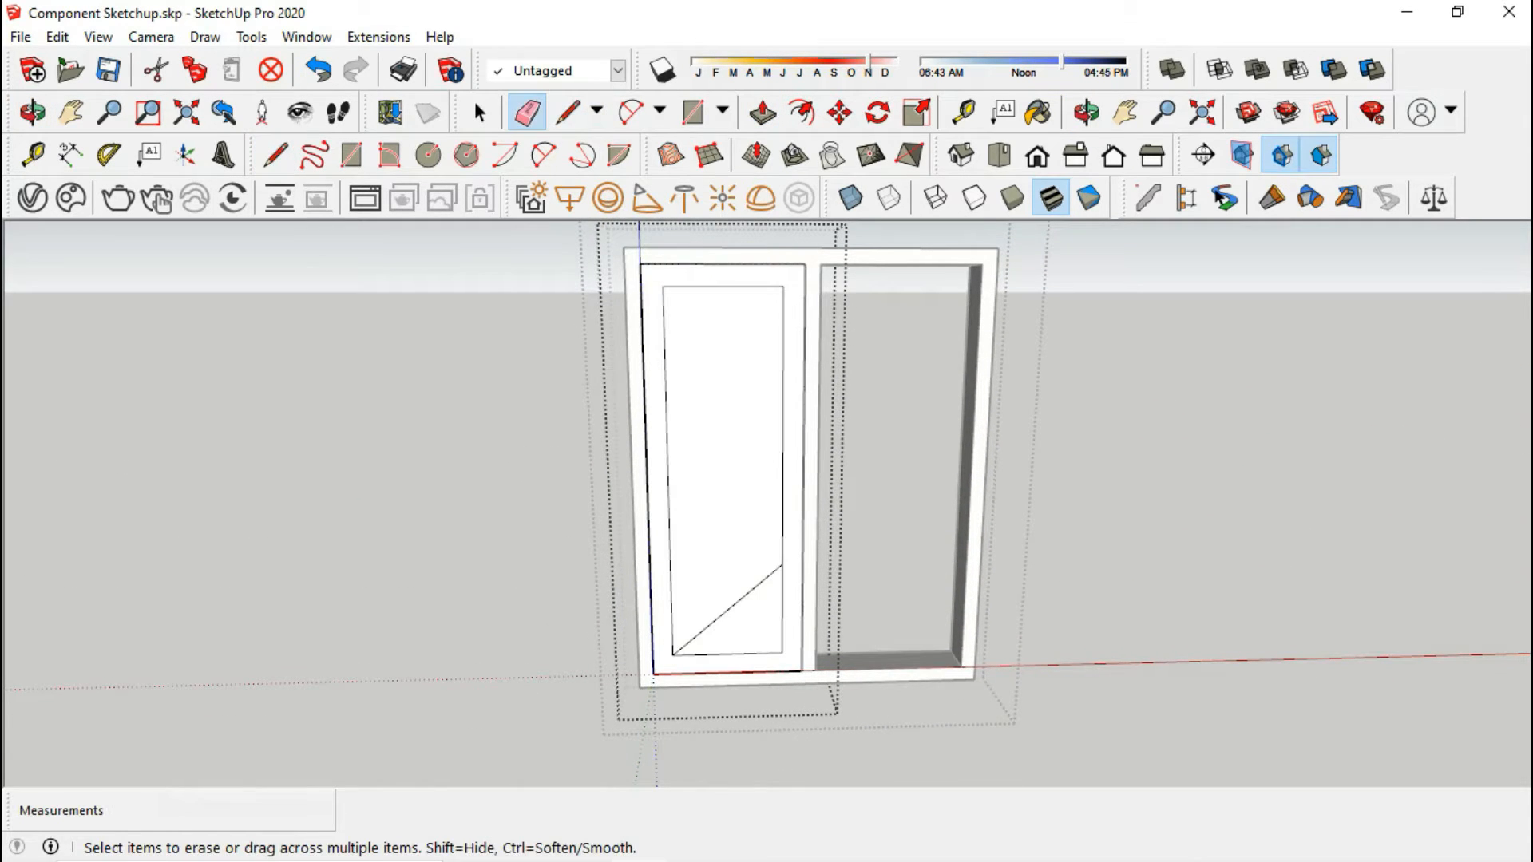
click(739, 601)
- Make the sash's pane face a group and move it 73 cm sideways, clear of the window's left side
click(479, 113)
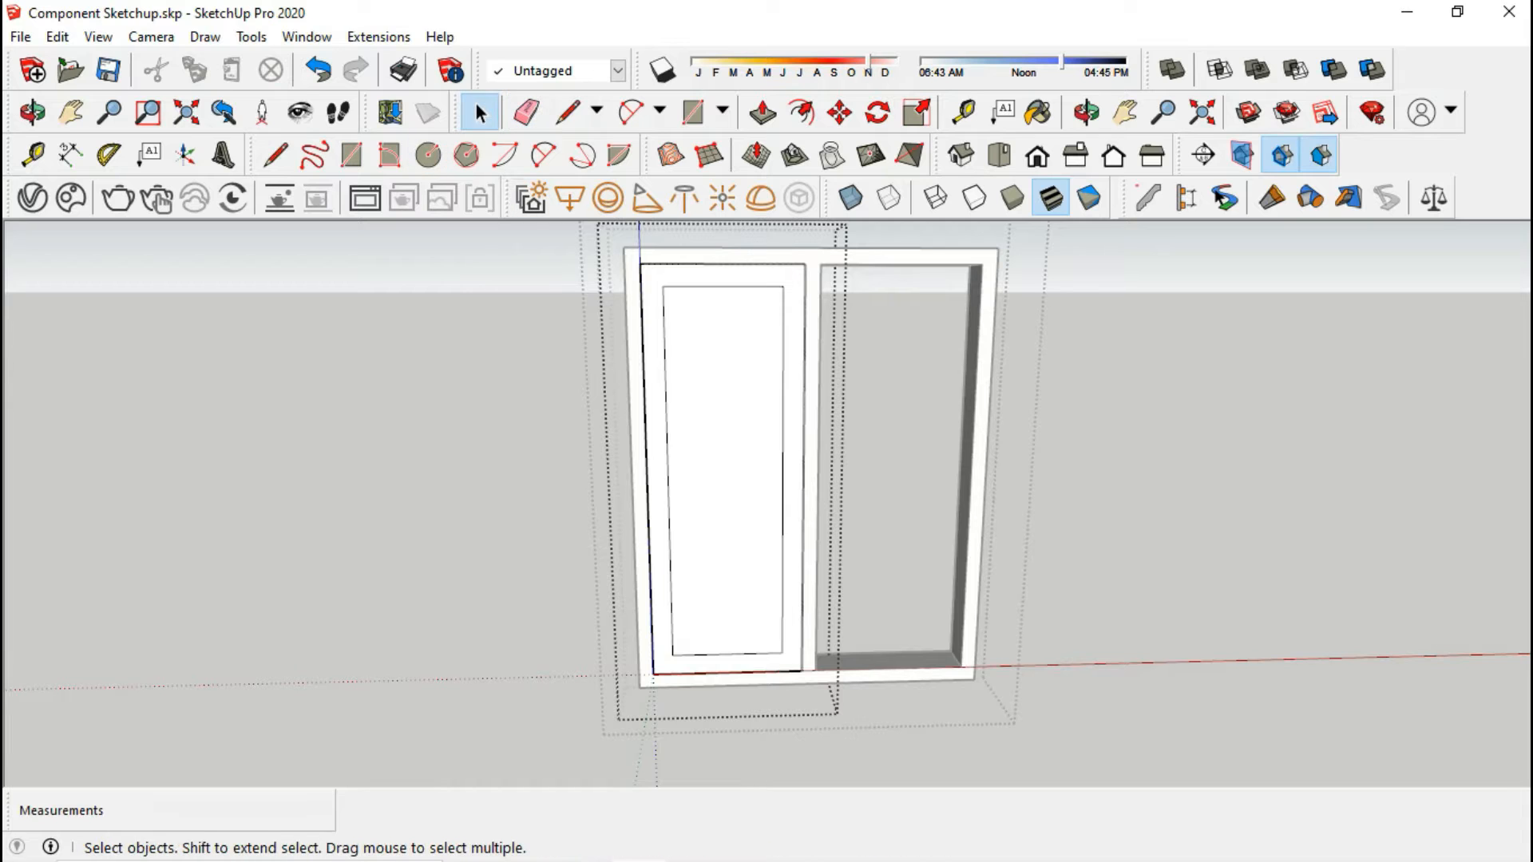
click(729, 416)
right_click(732, 414)
click(806, 609)
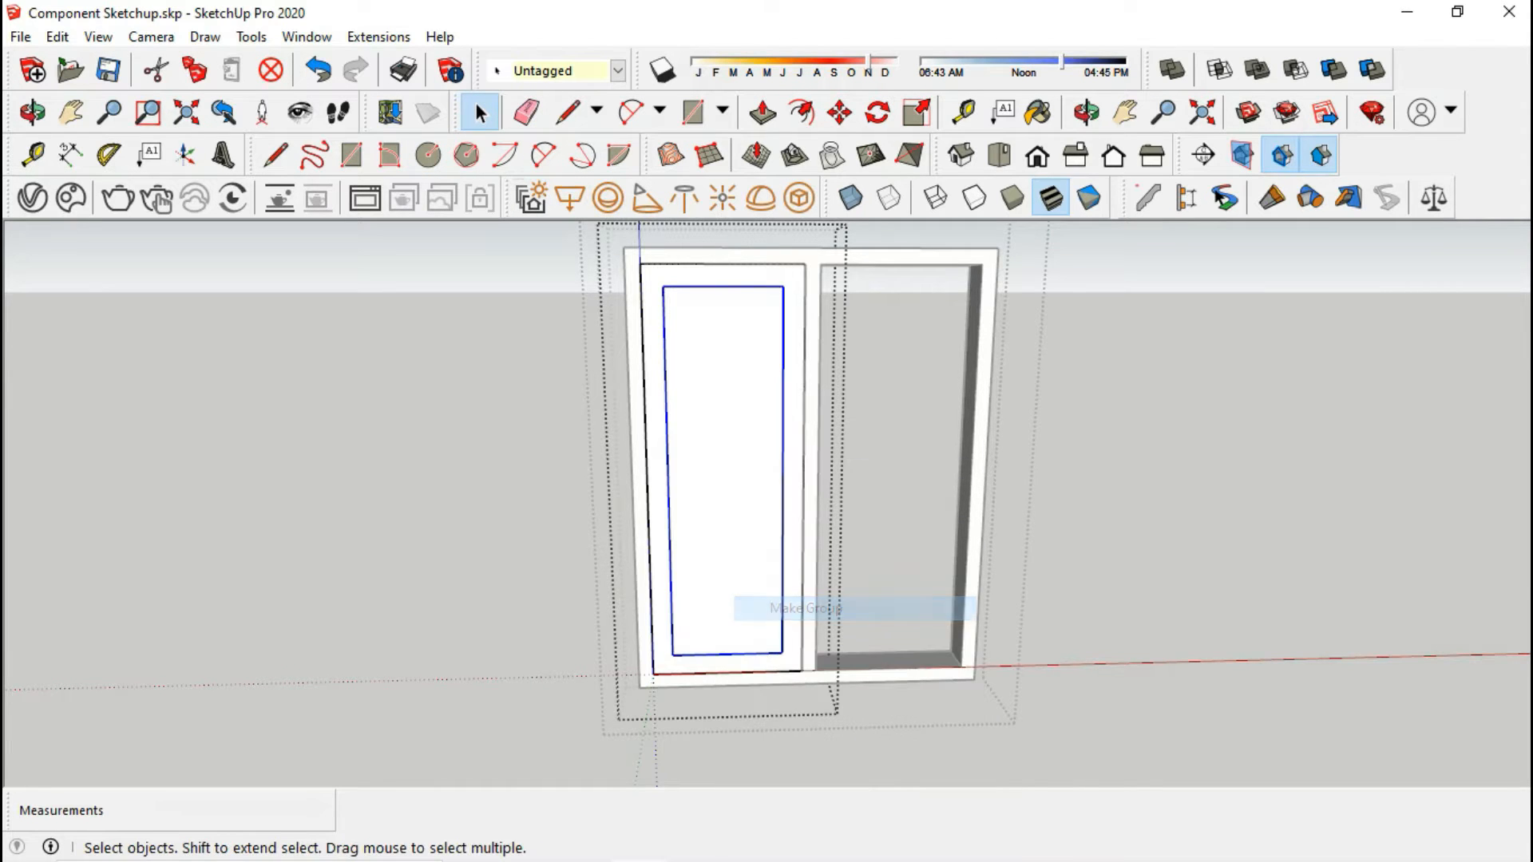
key(m)
click(739, 617)
click(550, 611)
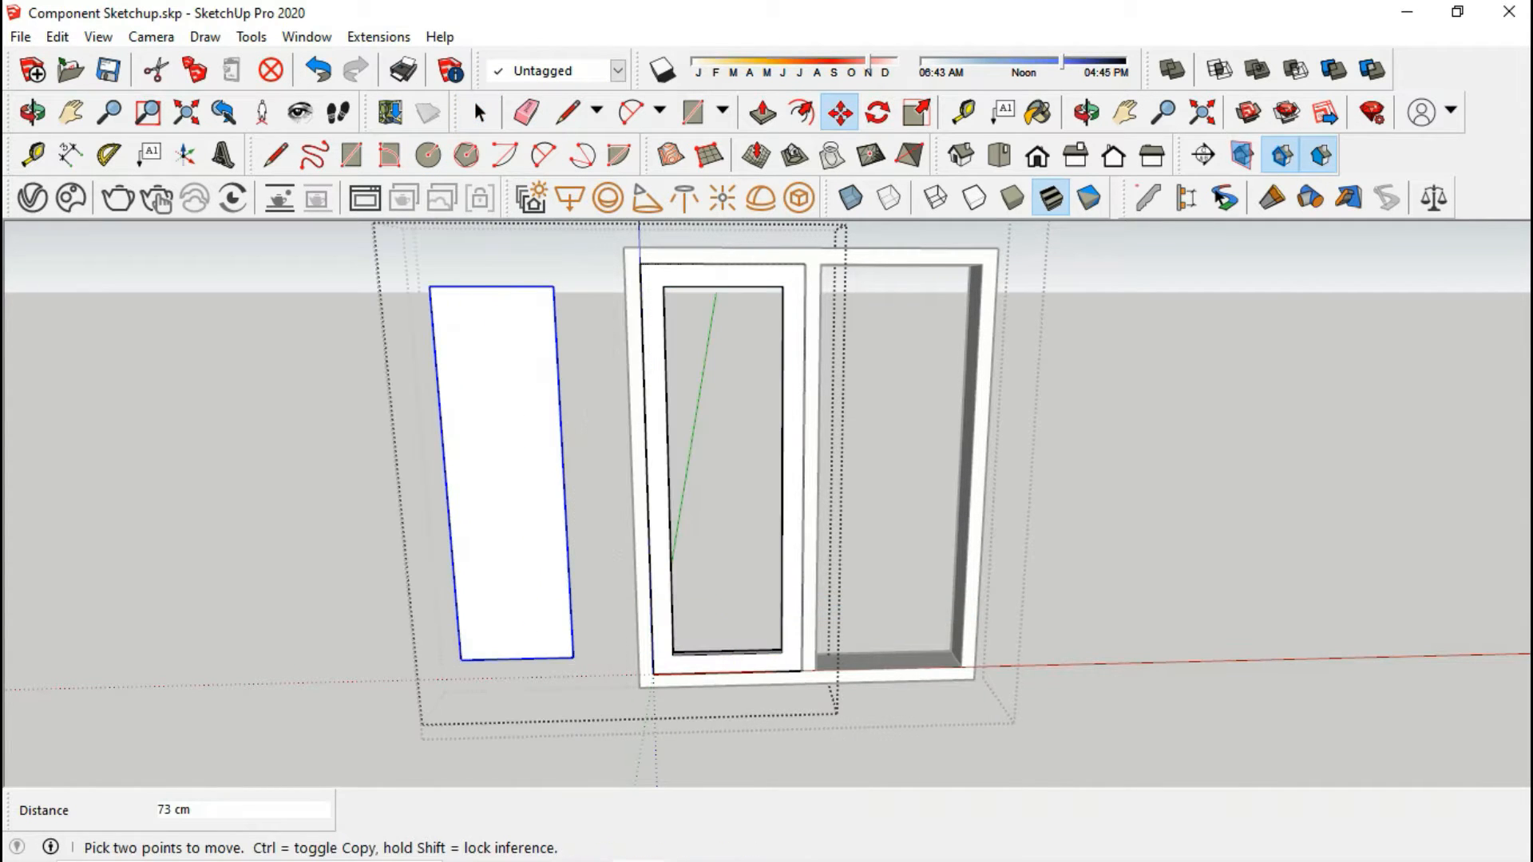
- Open the pane group and Push/Pull its face to a thickness of 0,5 cm
key(space)
double_click(511, 407)
click(511, 407)
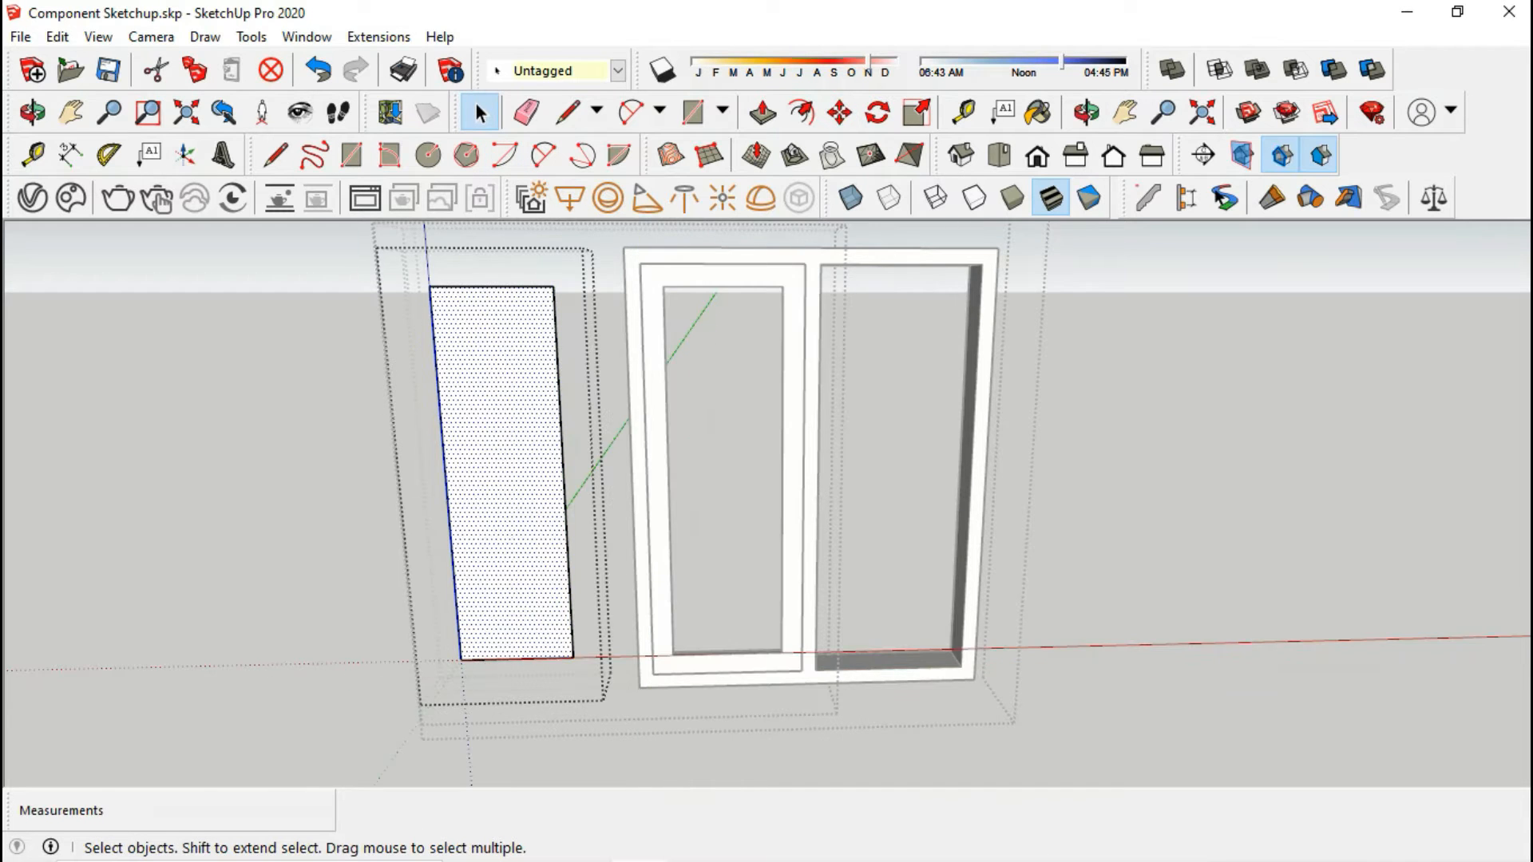
middle_drag(511, 376, 485, 427)
scroll(489, 423, up, 4)
key(p)
click(488, 425)
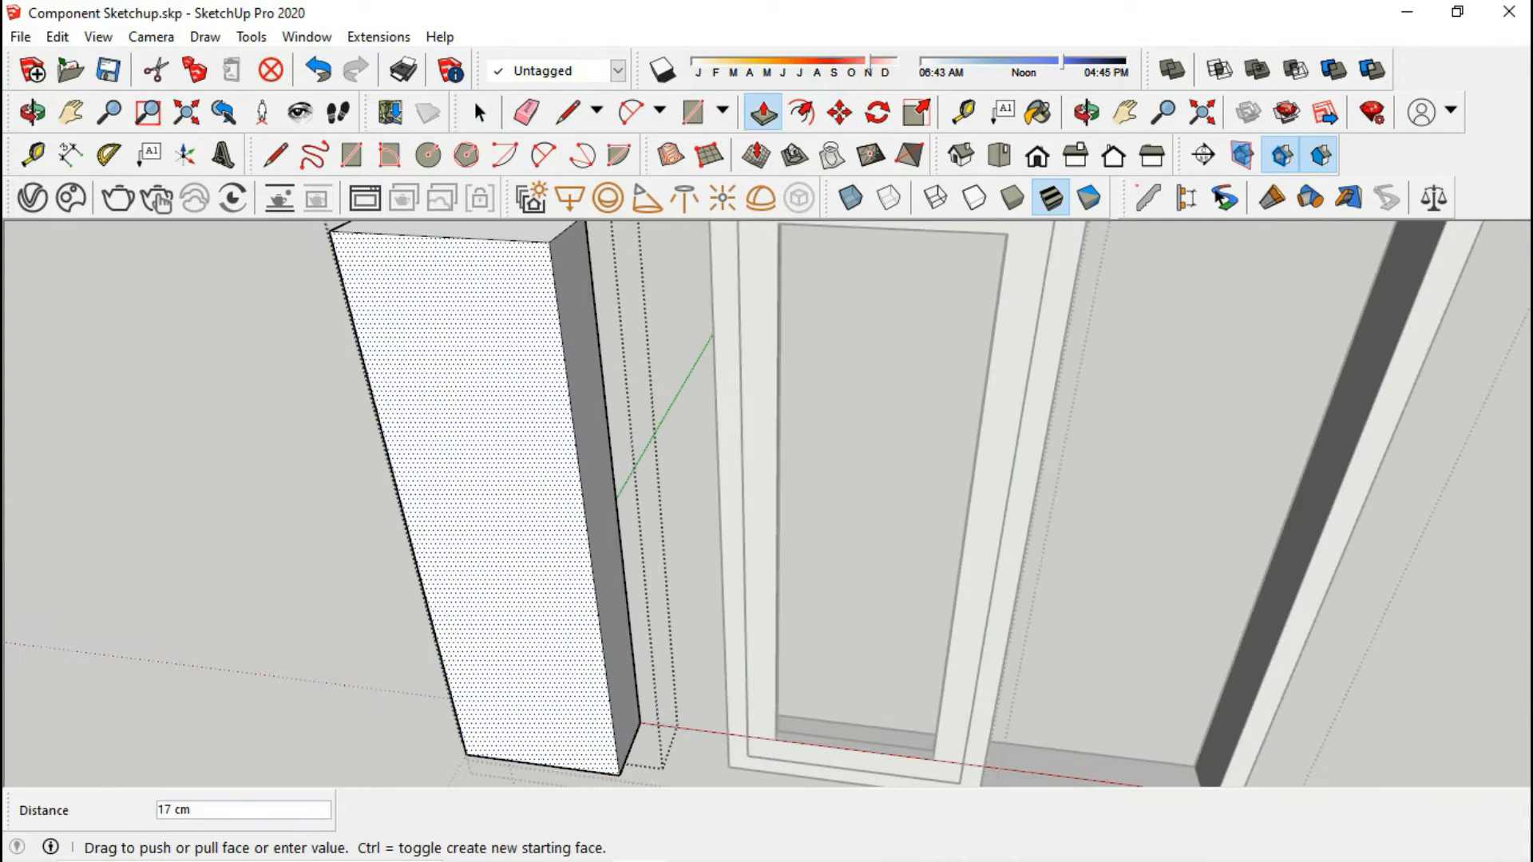
click(459, 467)
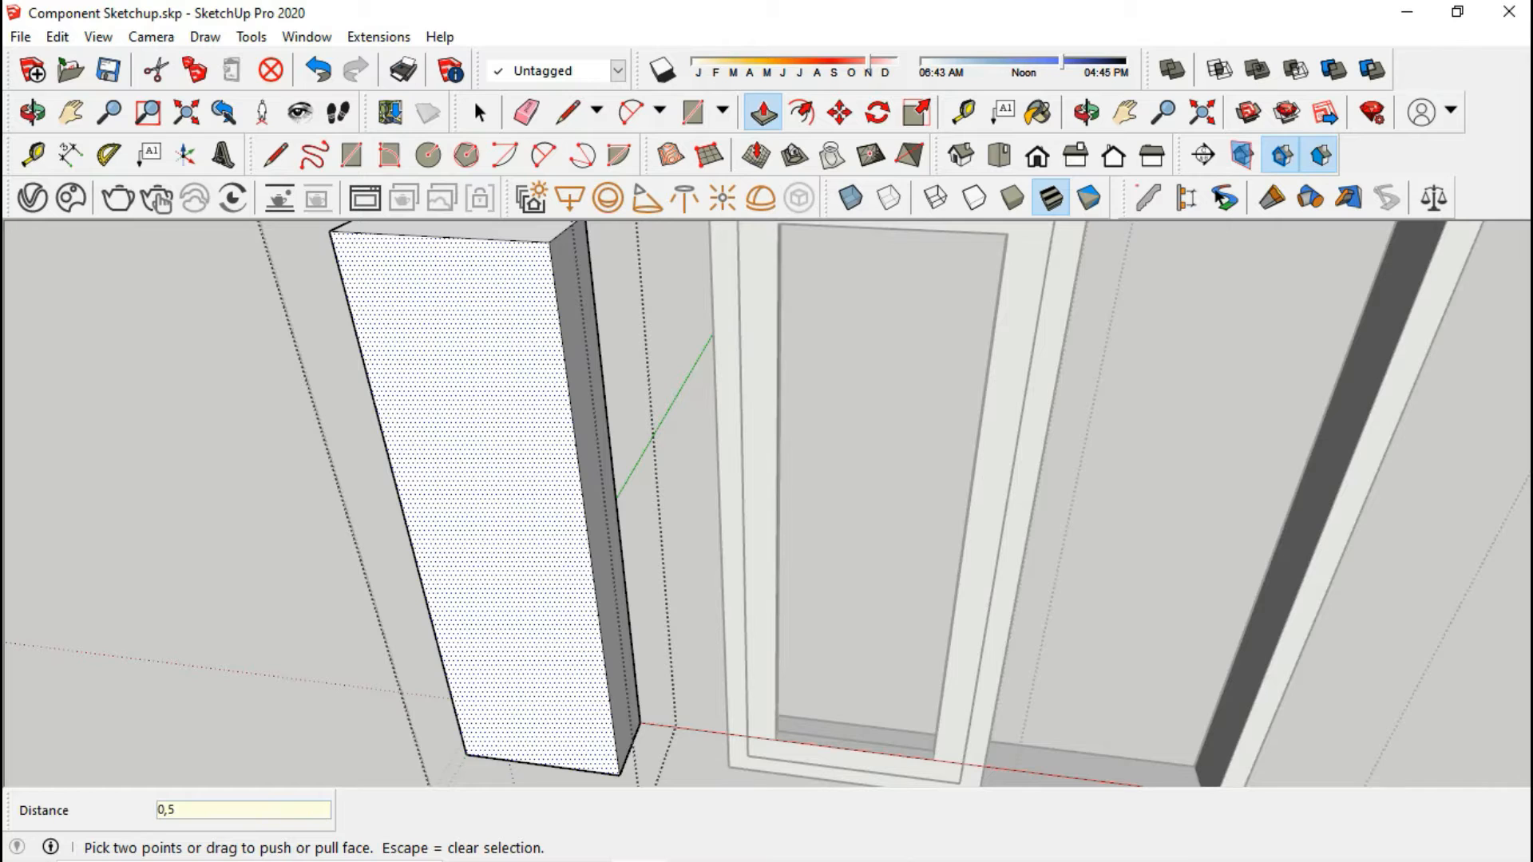
key(Return)
- Paint the whole pane with Translucent Glass Gray from the Glass and Mirrors materials
scroll(693, 627, down, 2)
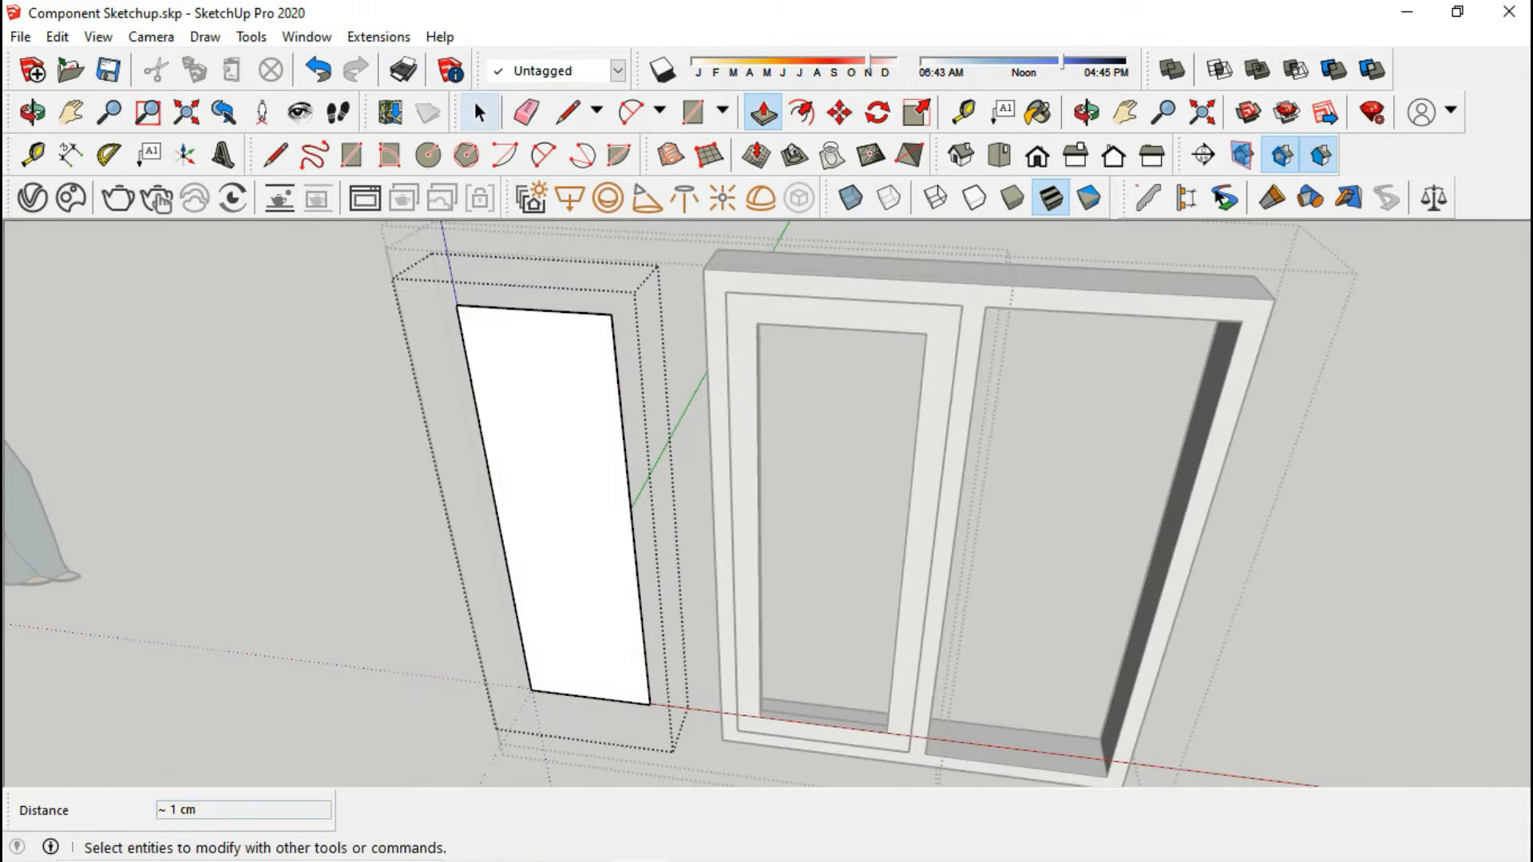
click(480, 113)
triple_click(551, 447)
key(b)
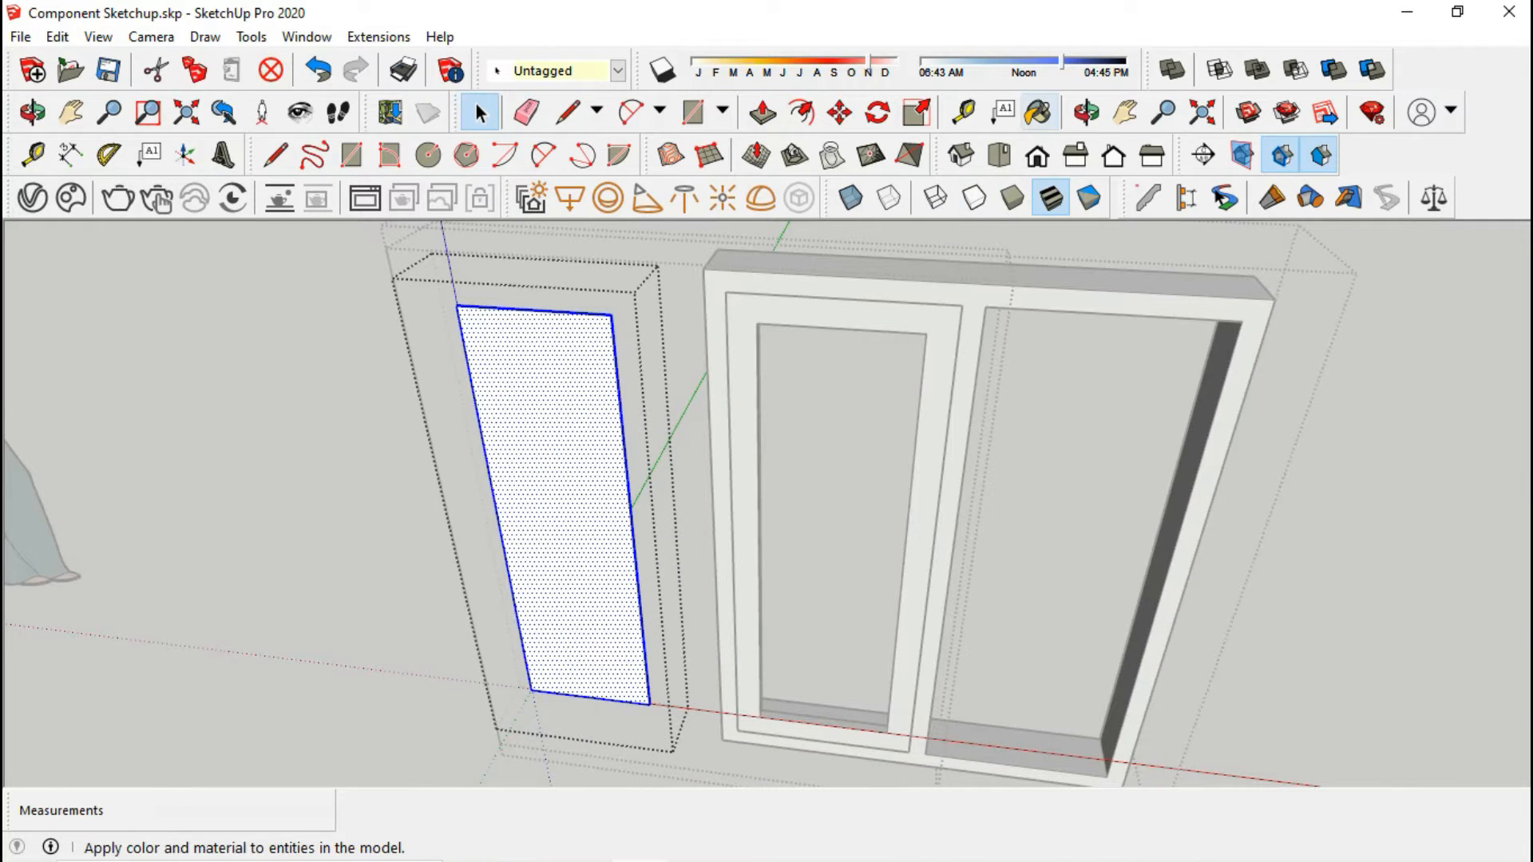
click(1397, 453)
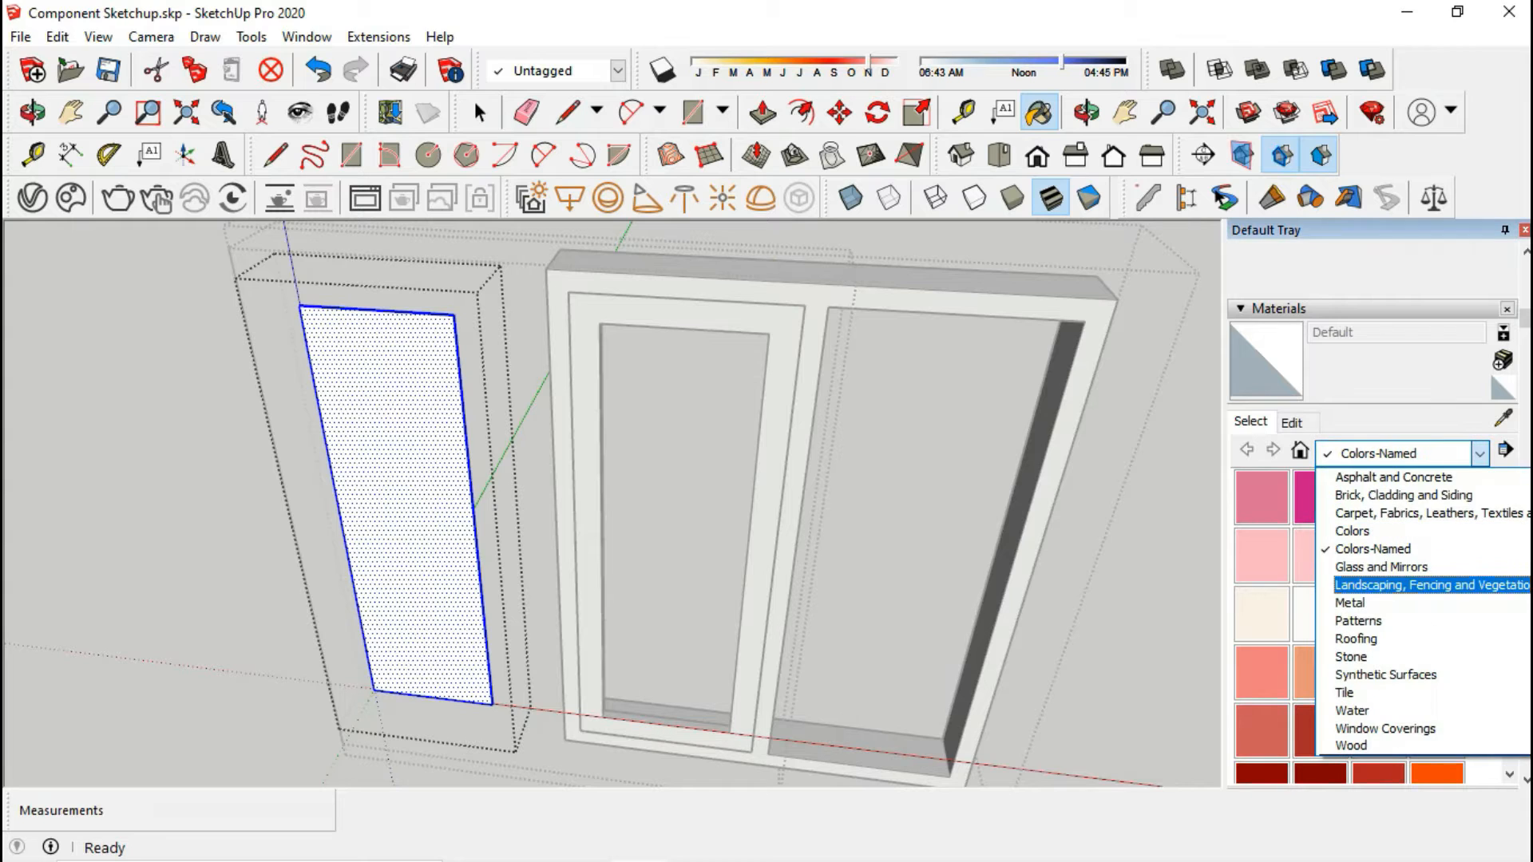
click(1369, 567)
click(1438, 557)
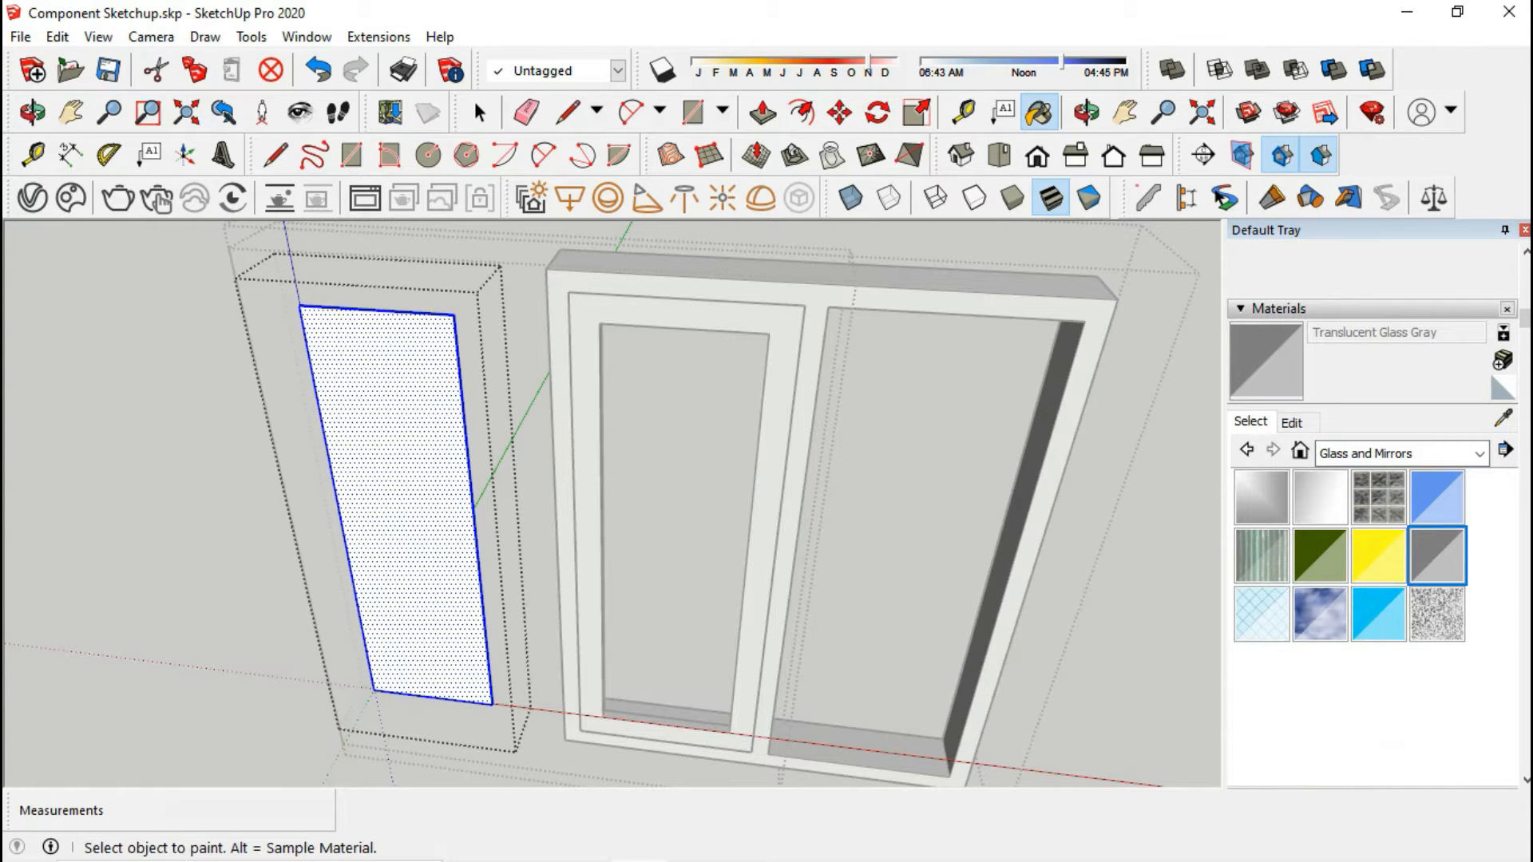
click(403, 503)
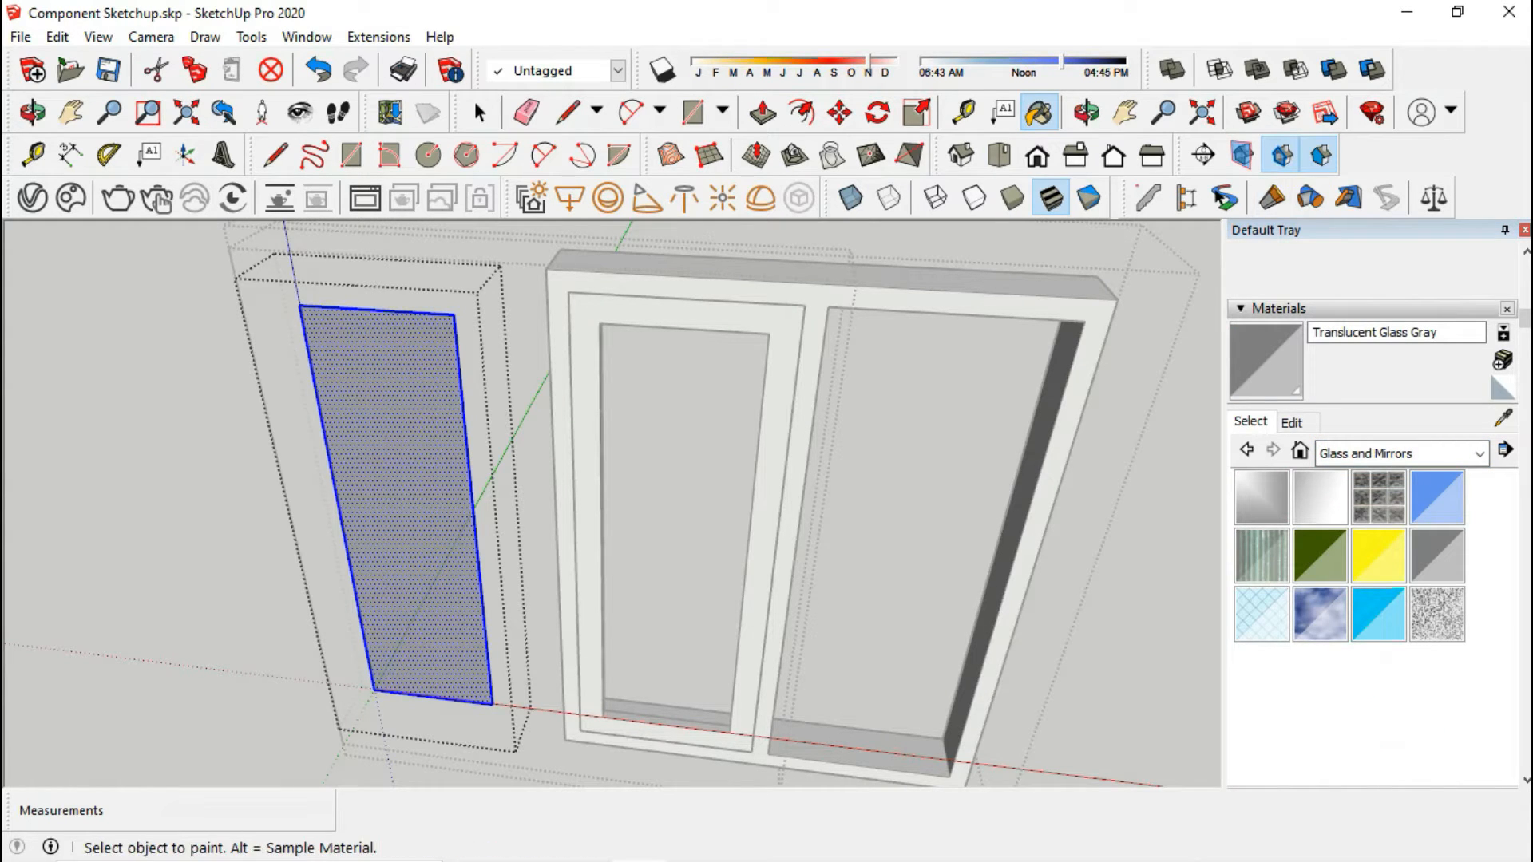
click(1525, 230)
click(480, 112)
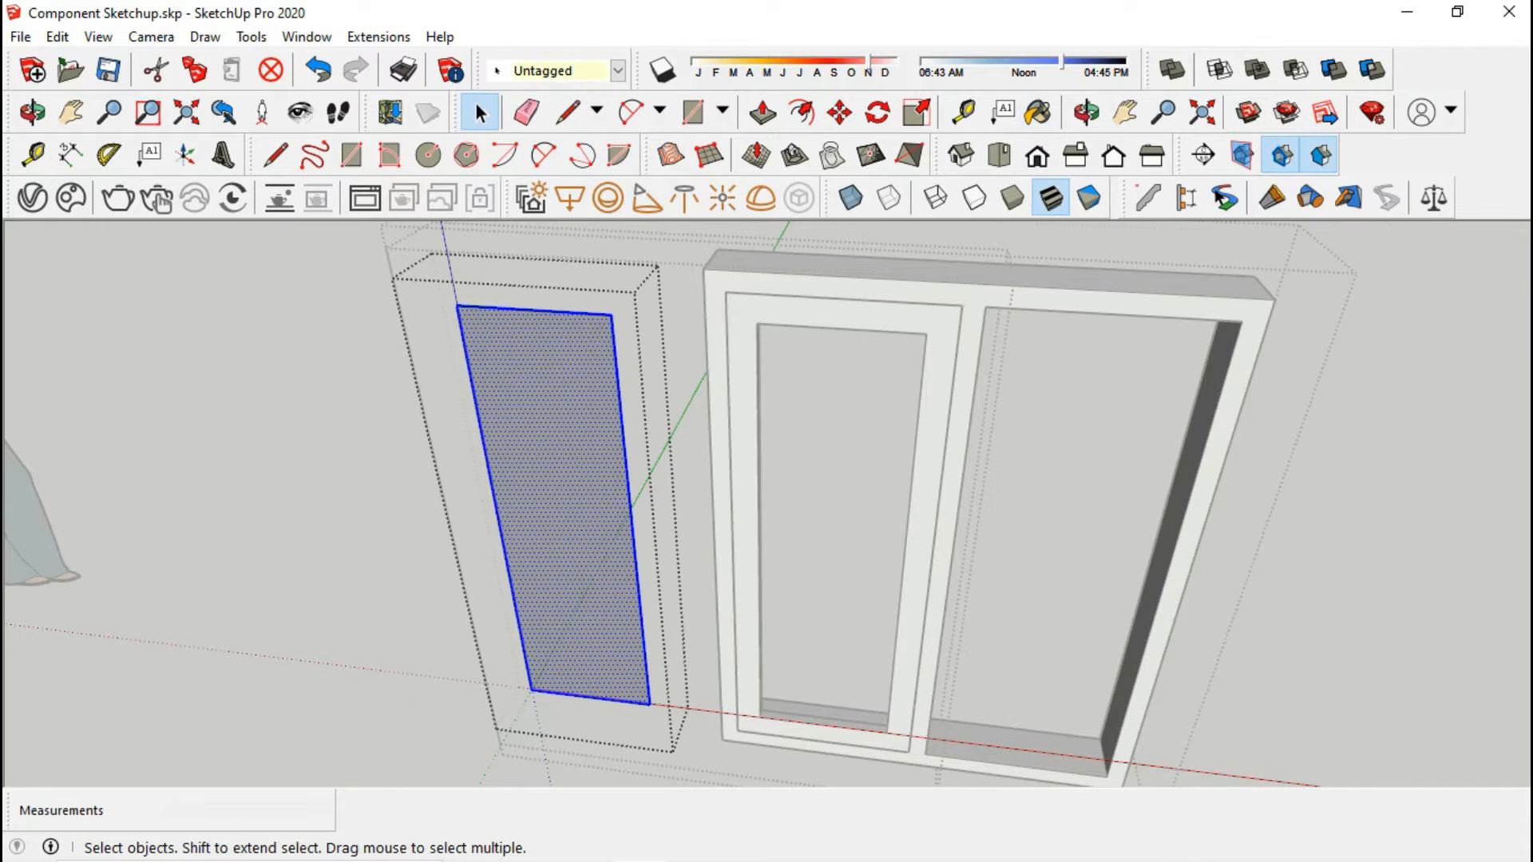
- Move the glass pane by its lower corner edge's midpoint back into the sash, centred in the sash thickness, and leave the pane group
scroll(655, 700, up, 3)
scroll(654, 694, up, 6)
key(m)
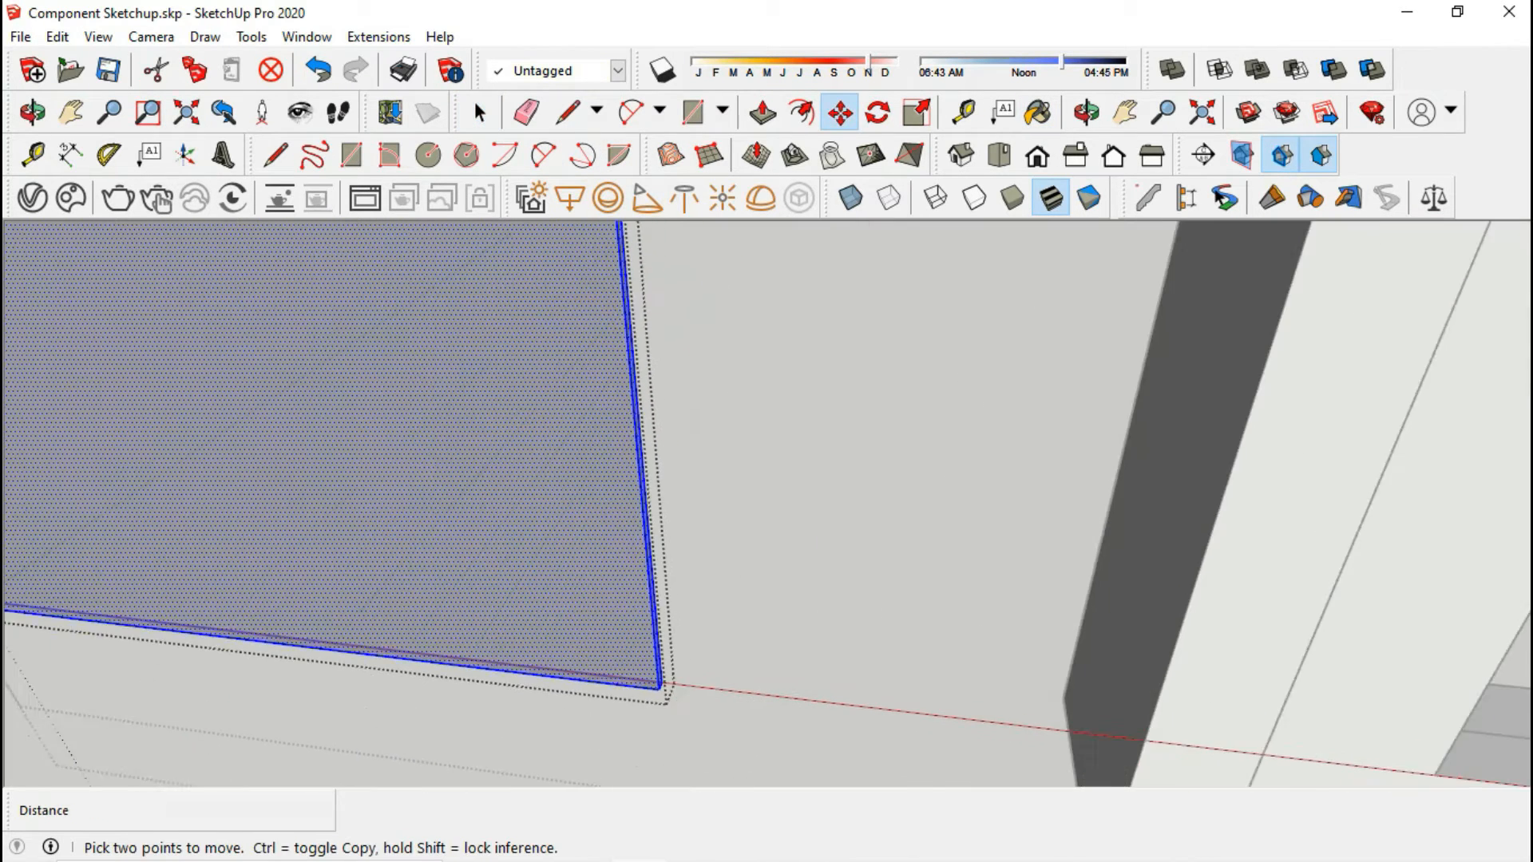
scroll(664, 690, up, 6)
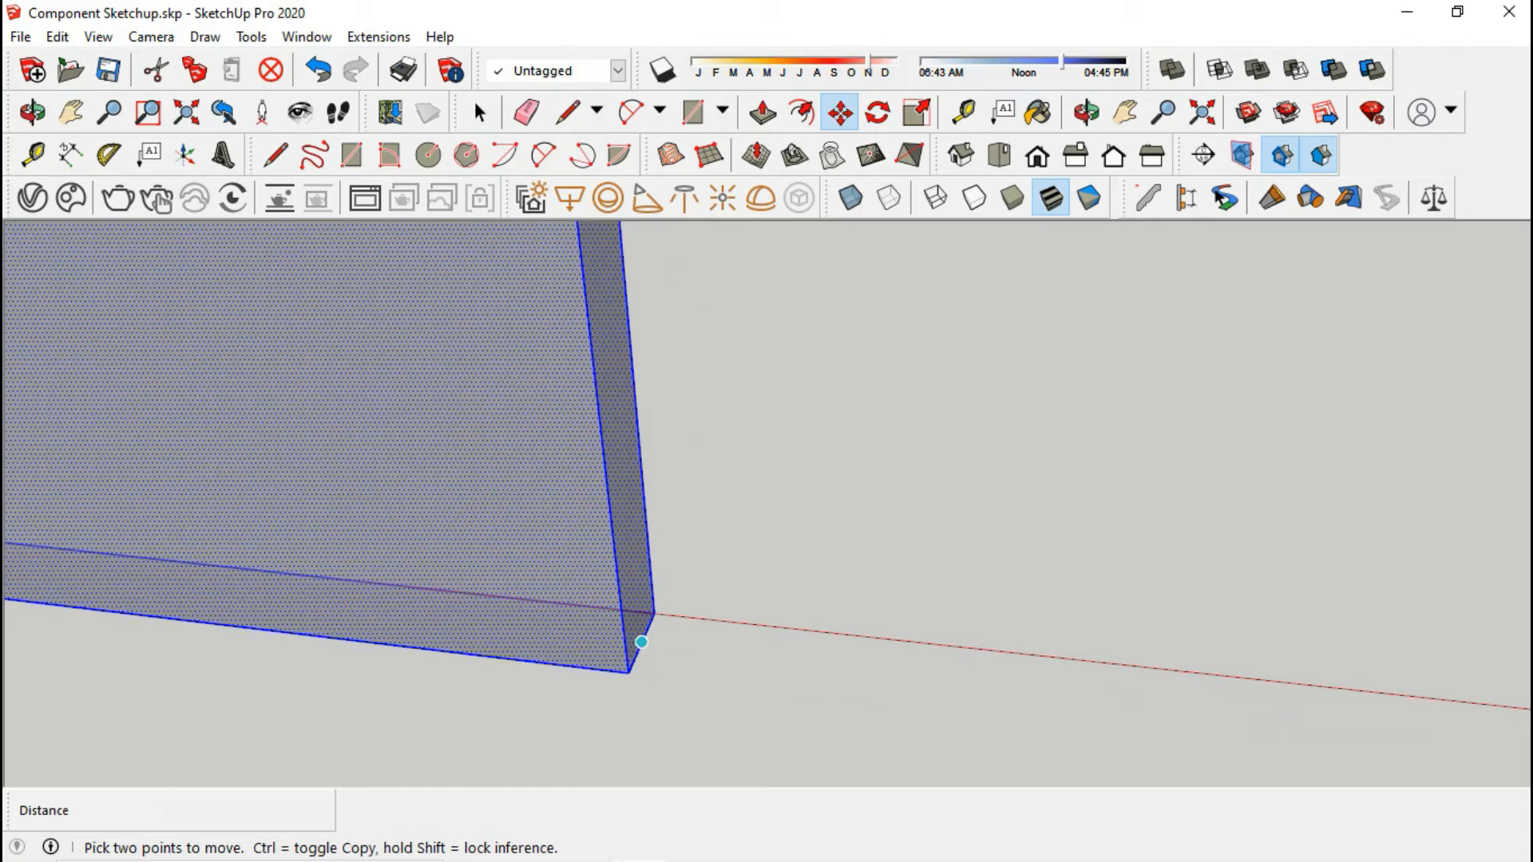
click(641, 642)
scroll(359, 591, down, 5)
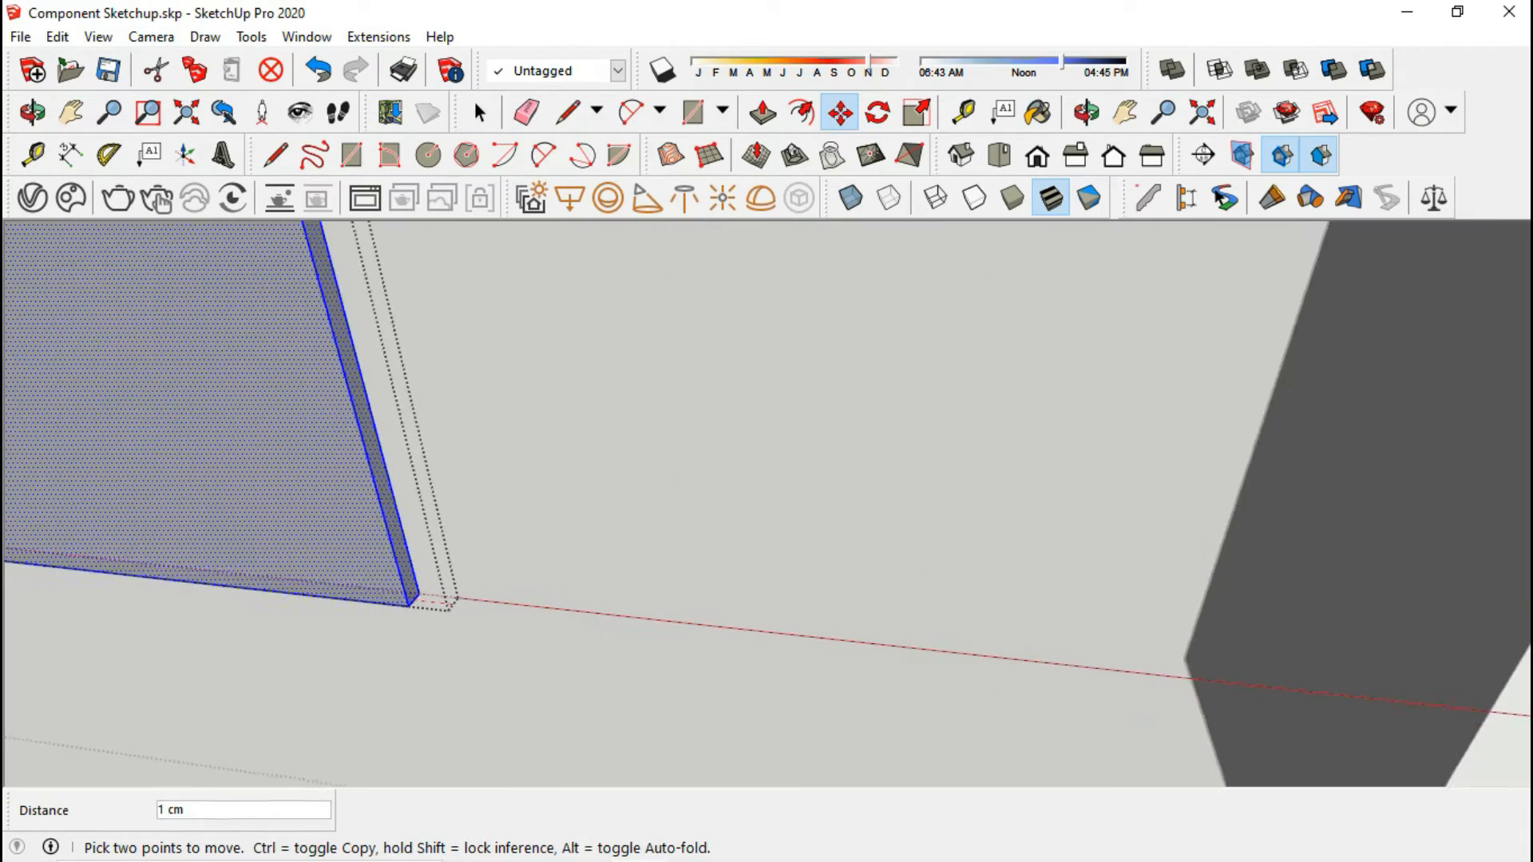
scroll(415, 603, down, 6)
scroll(882, 649, up, 3)
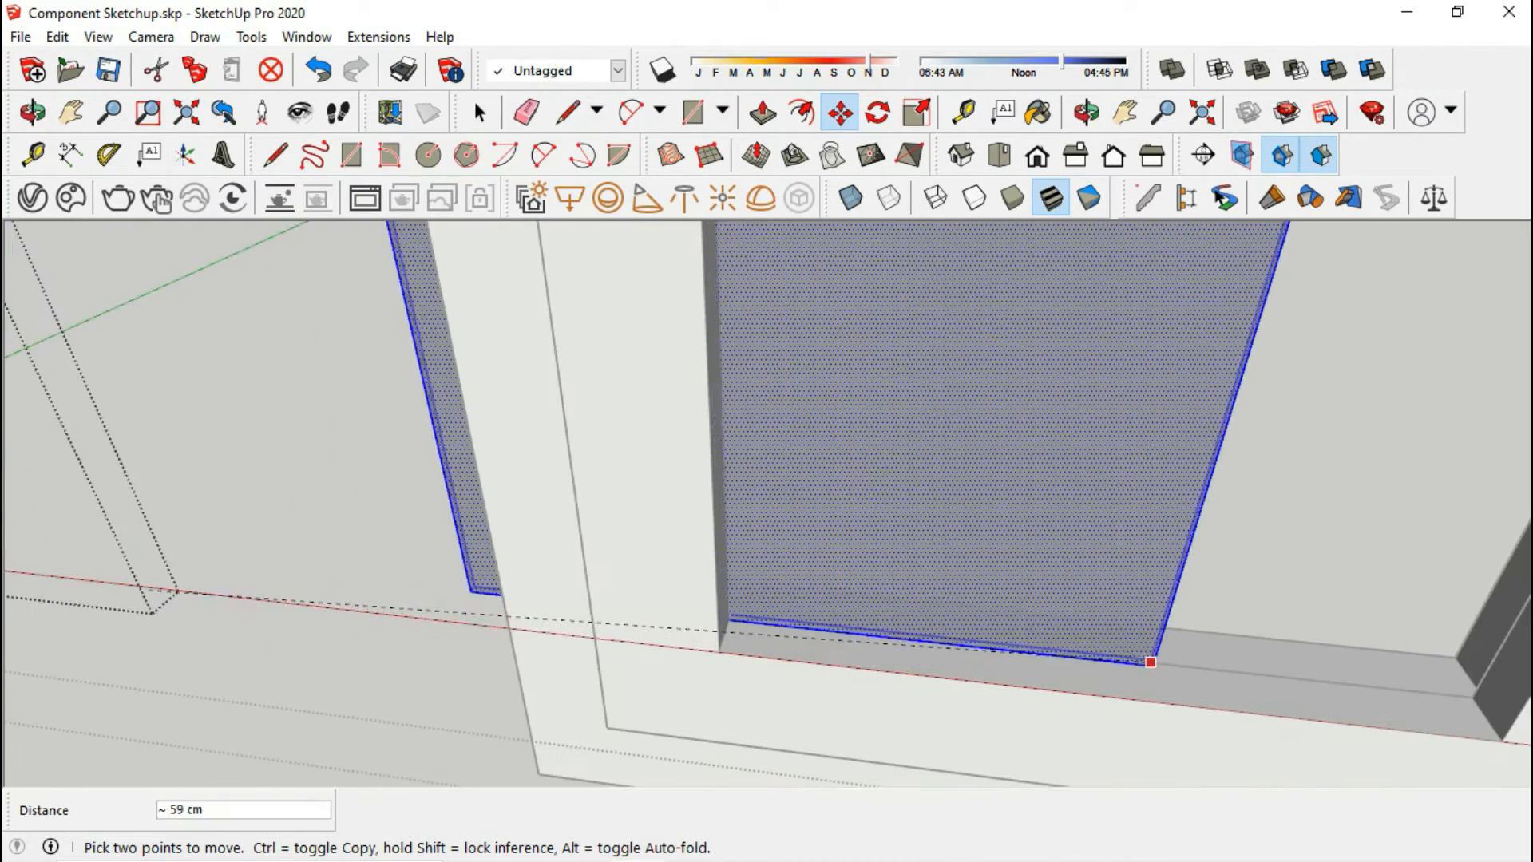
scroll(863, 606, down, 2)
scroll(1318, 660, up, 5)
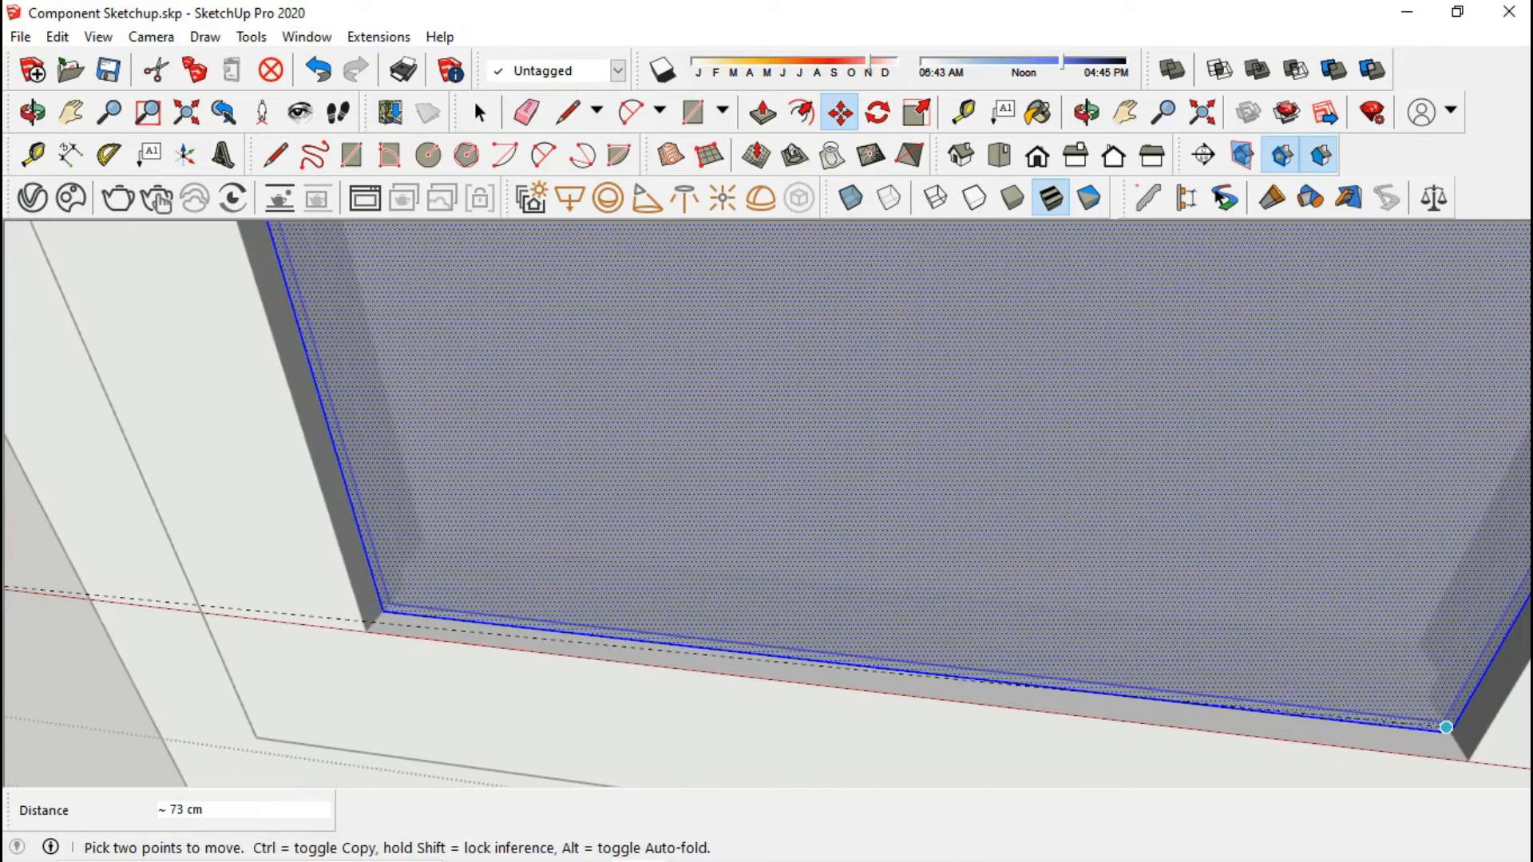
click(1449, 729)
click(479, 112)
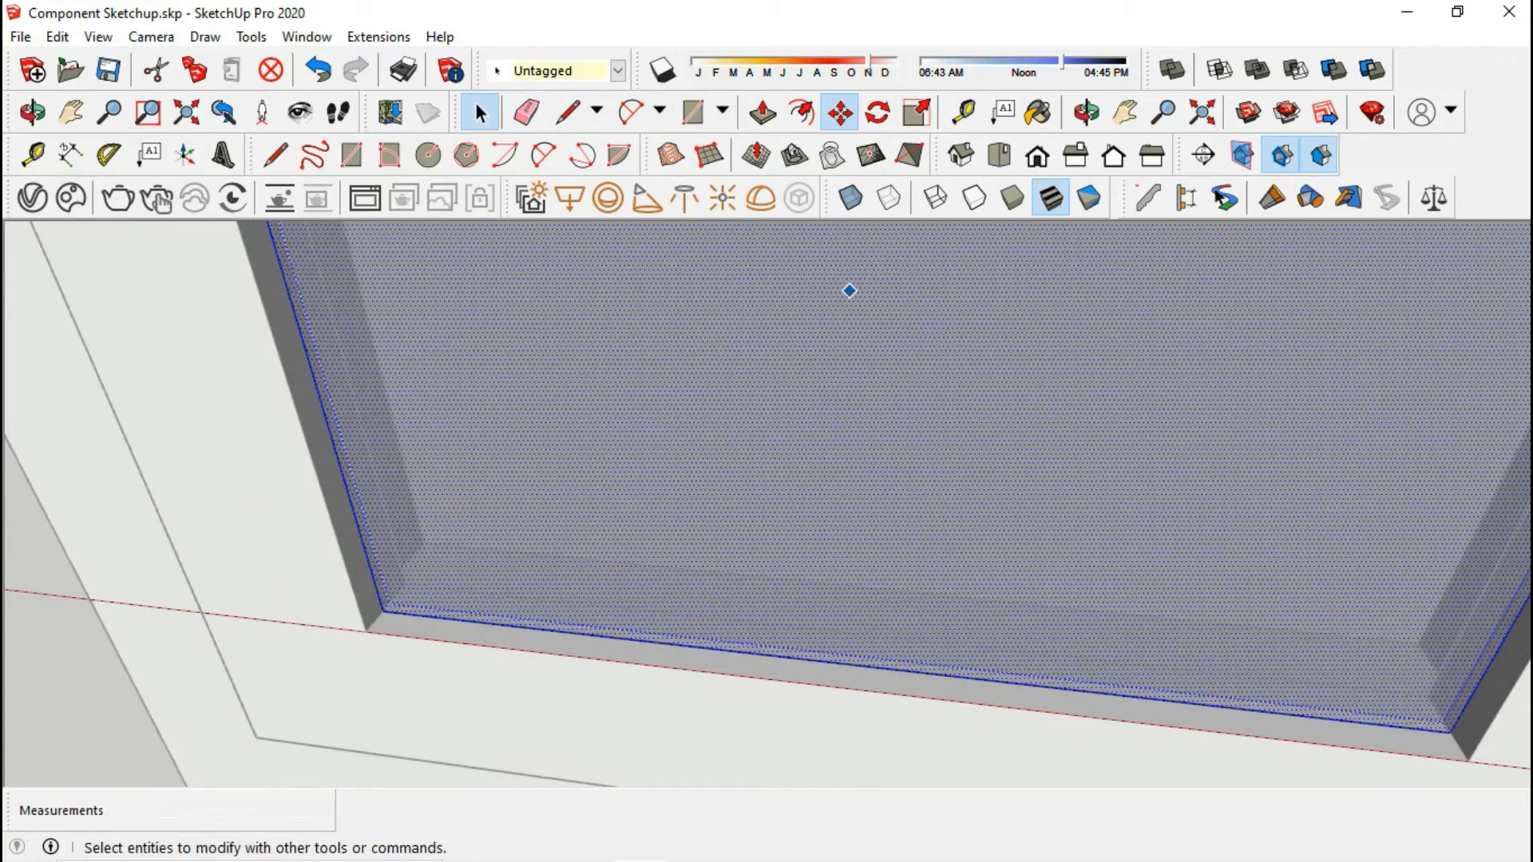
scroll(586, 571, down, 3)
scroll(584, 599, down, 5)
key(Escape)
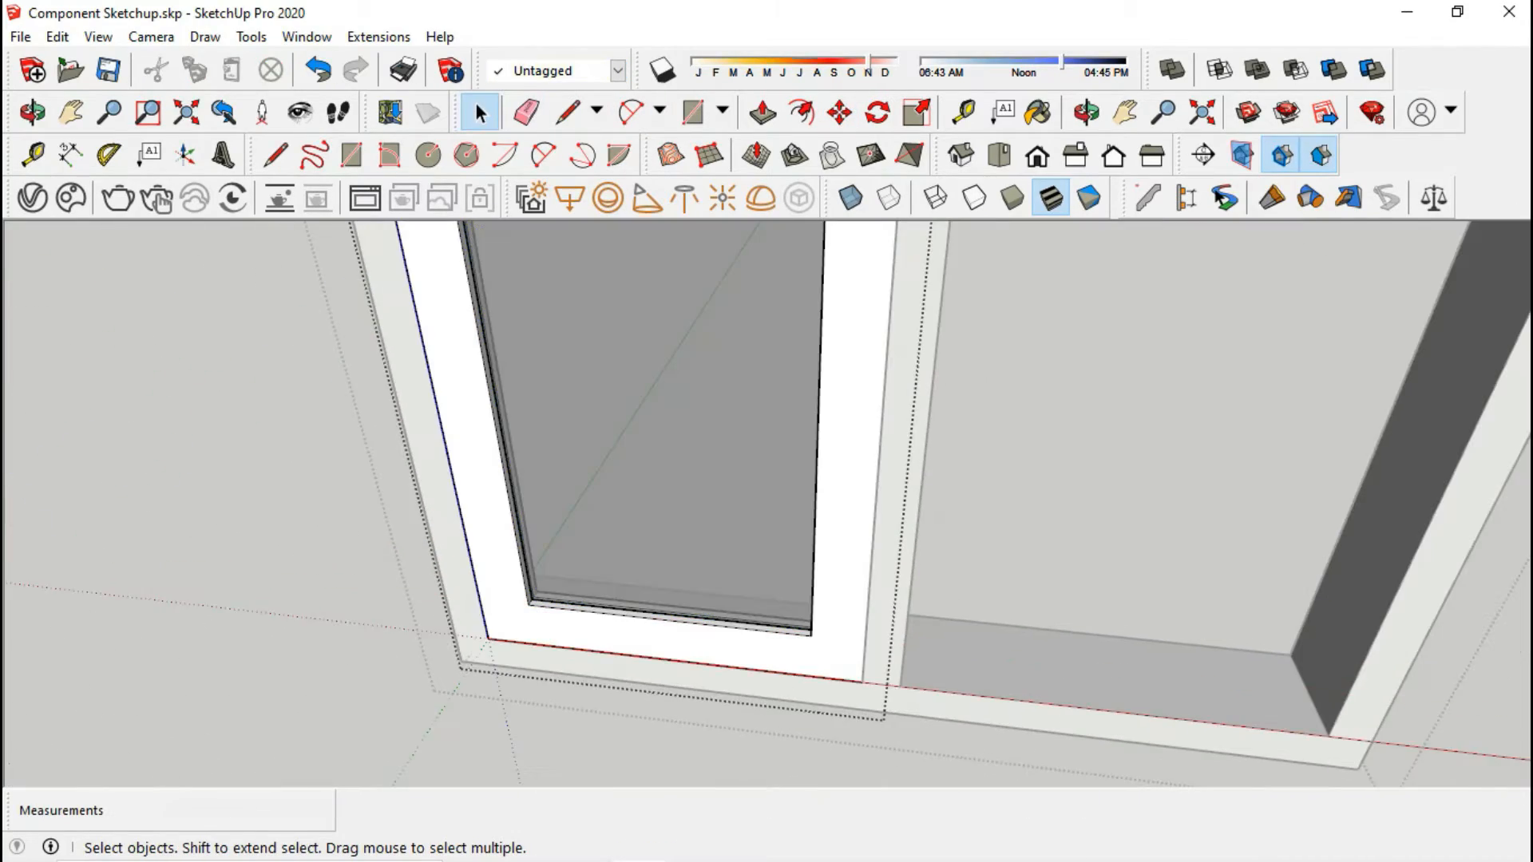
- Copy the glazed sash about 57 cm into the right opening, matching its lower-left corner to the opening's
key(Escape)
key(m)
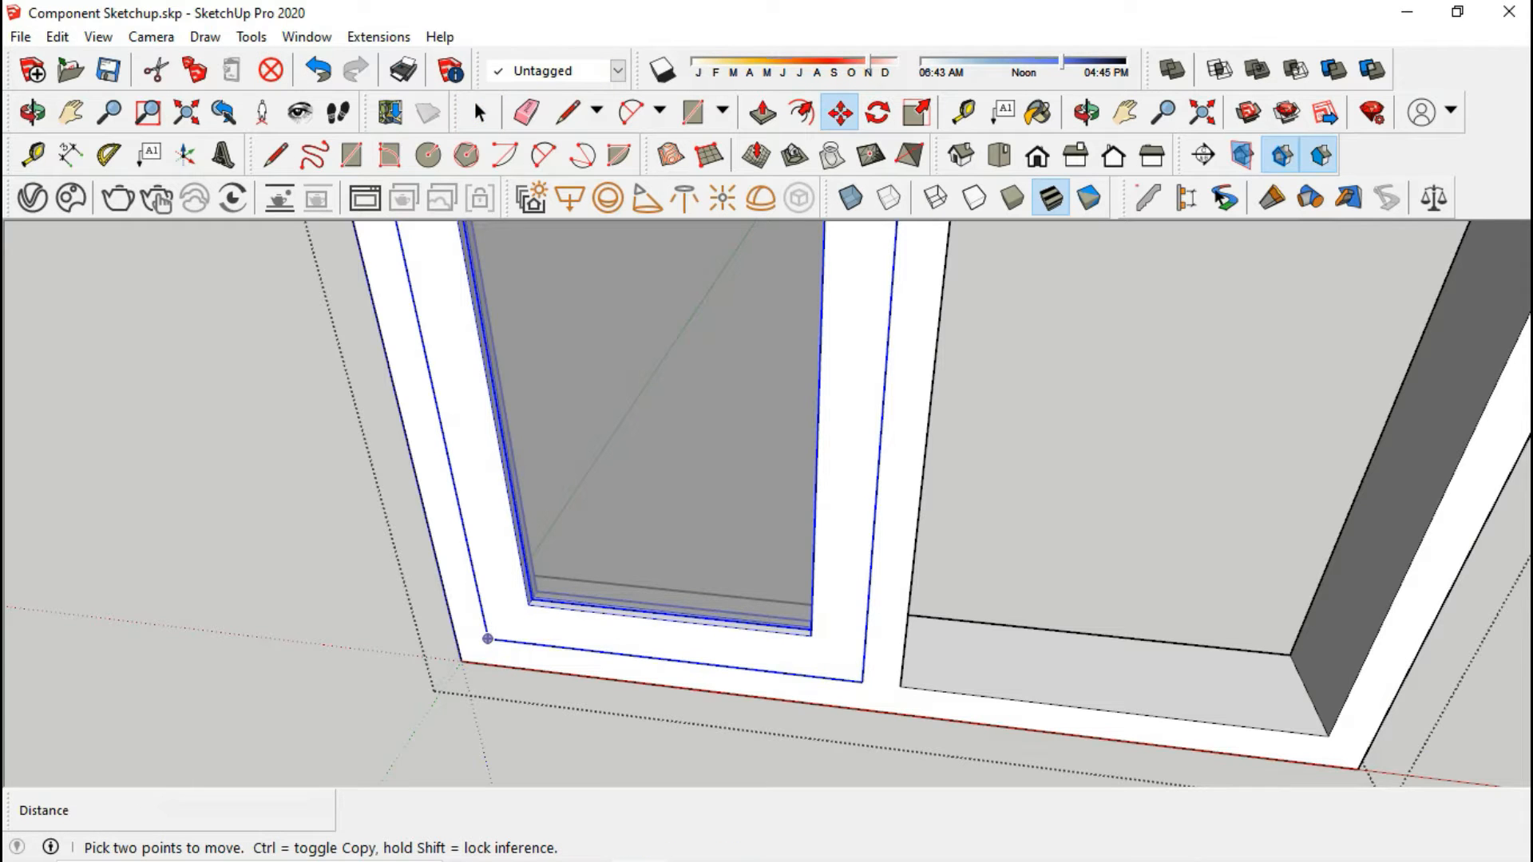
click(488, 639)
key(ctrl)
click(900, 685)
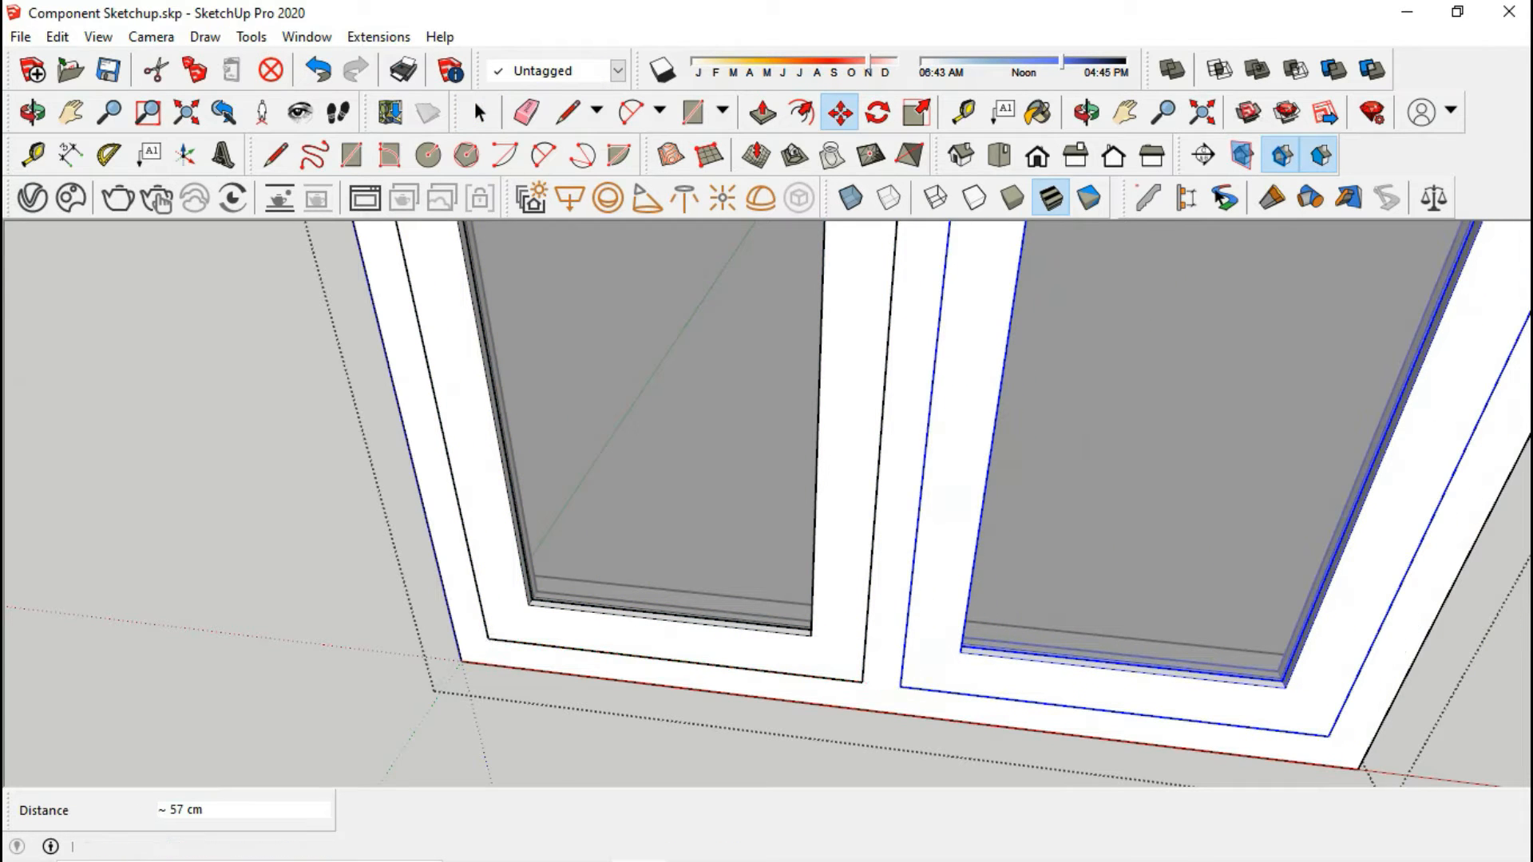
- Leave the window group and move the whole window along the red axis, farther away from the scale figure
click(481, 113)
scroll(583, 571, down, 8)
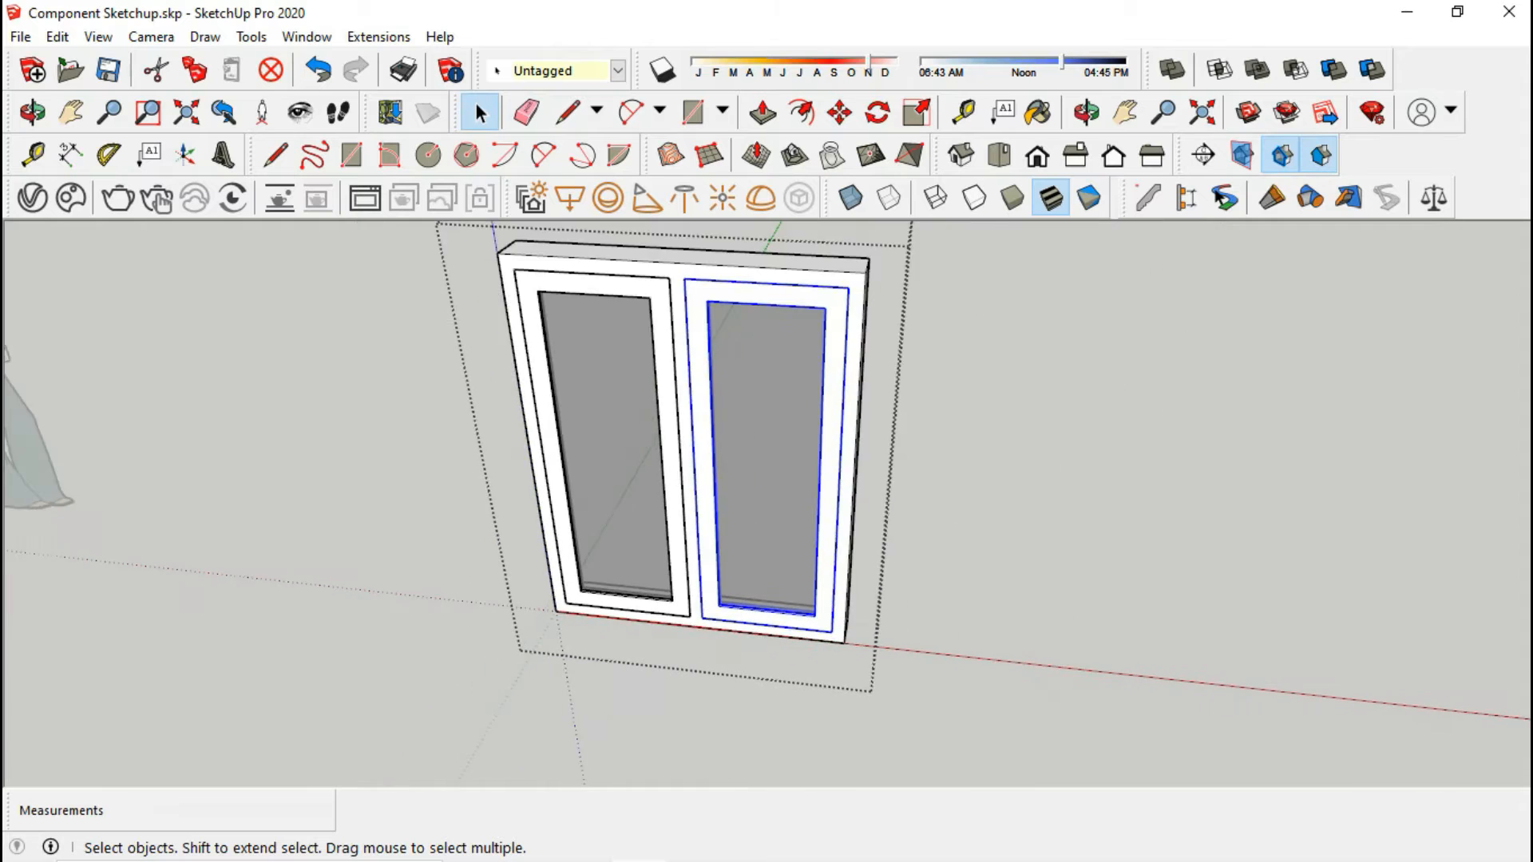
middle_drag(627, 610, 718, 551)
key(Escape)
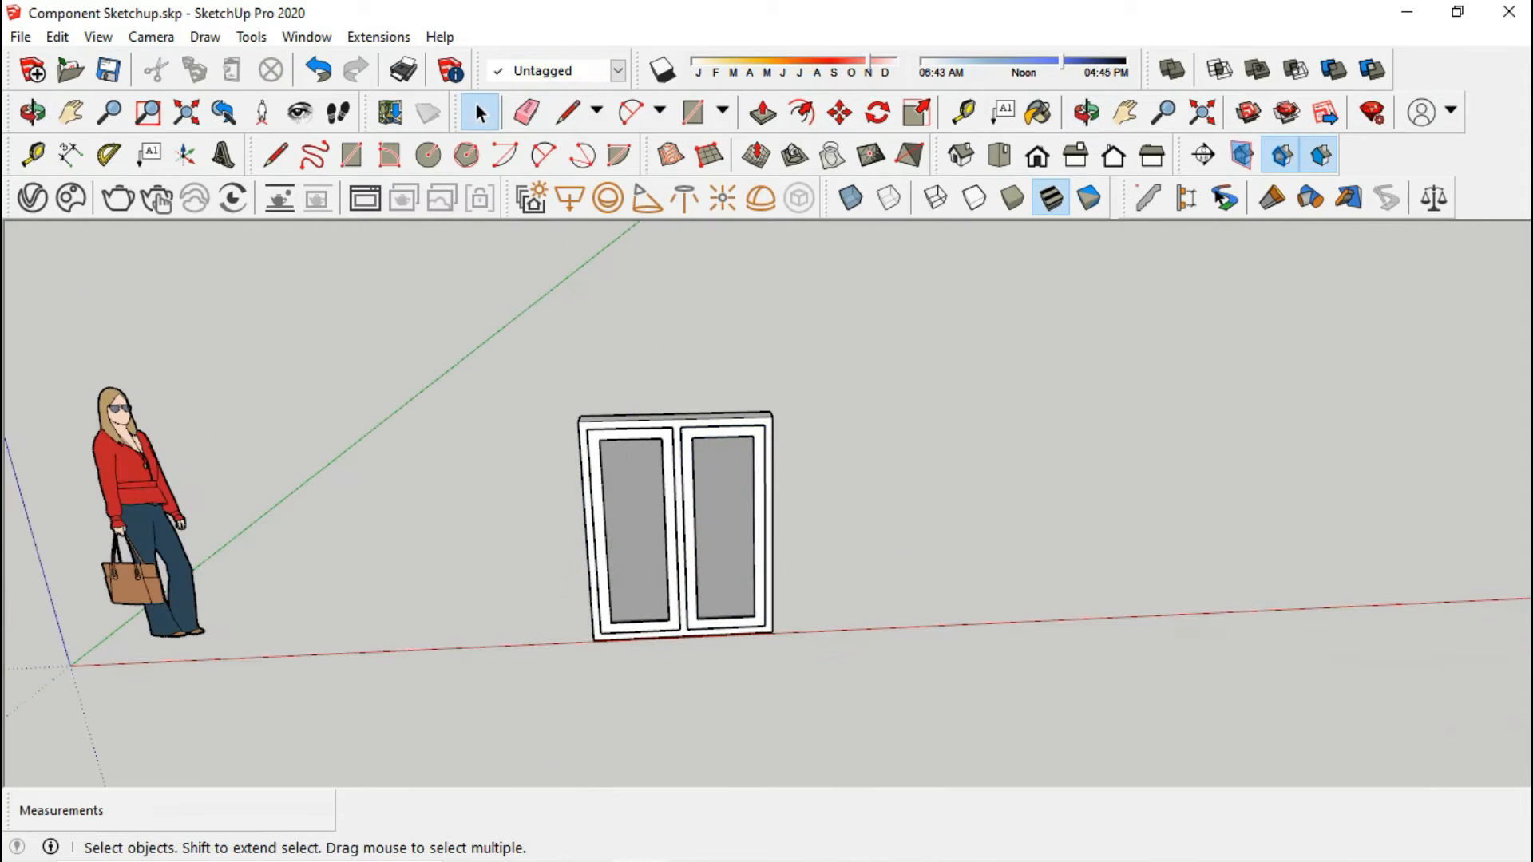
click(678, 563)
key(m)
click(593, 639)
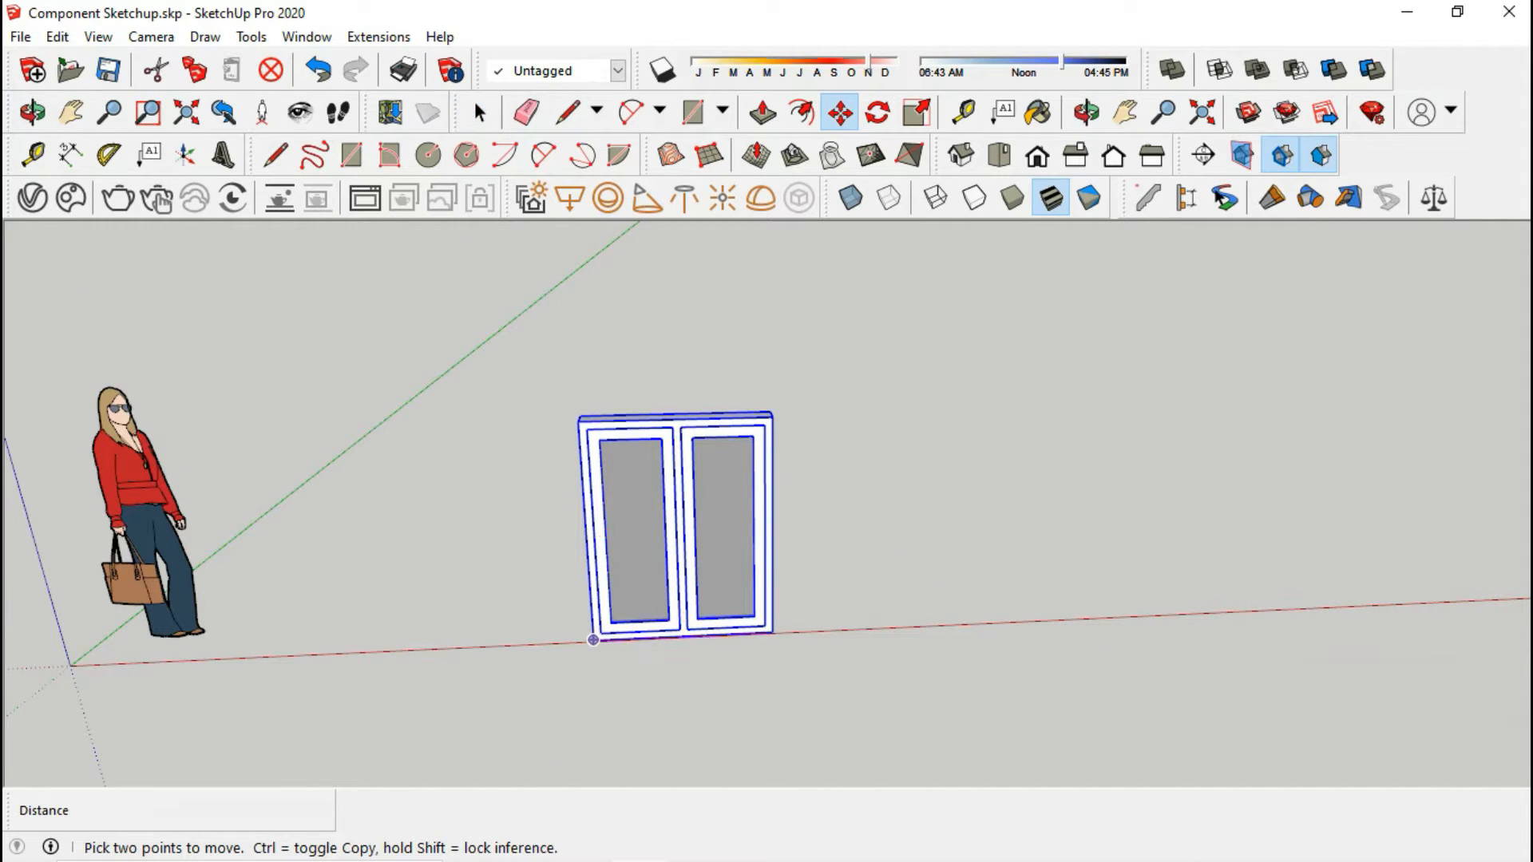
click(1065, 618)
middle_drag(1066, 617, 1062, 614)
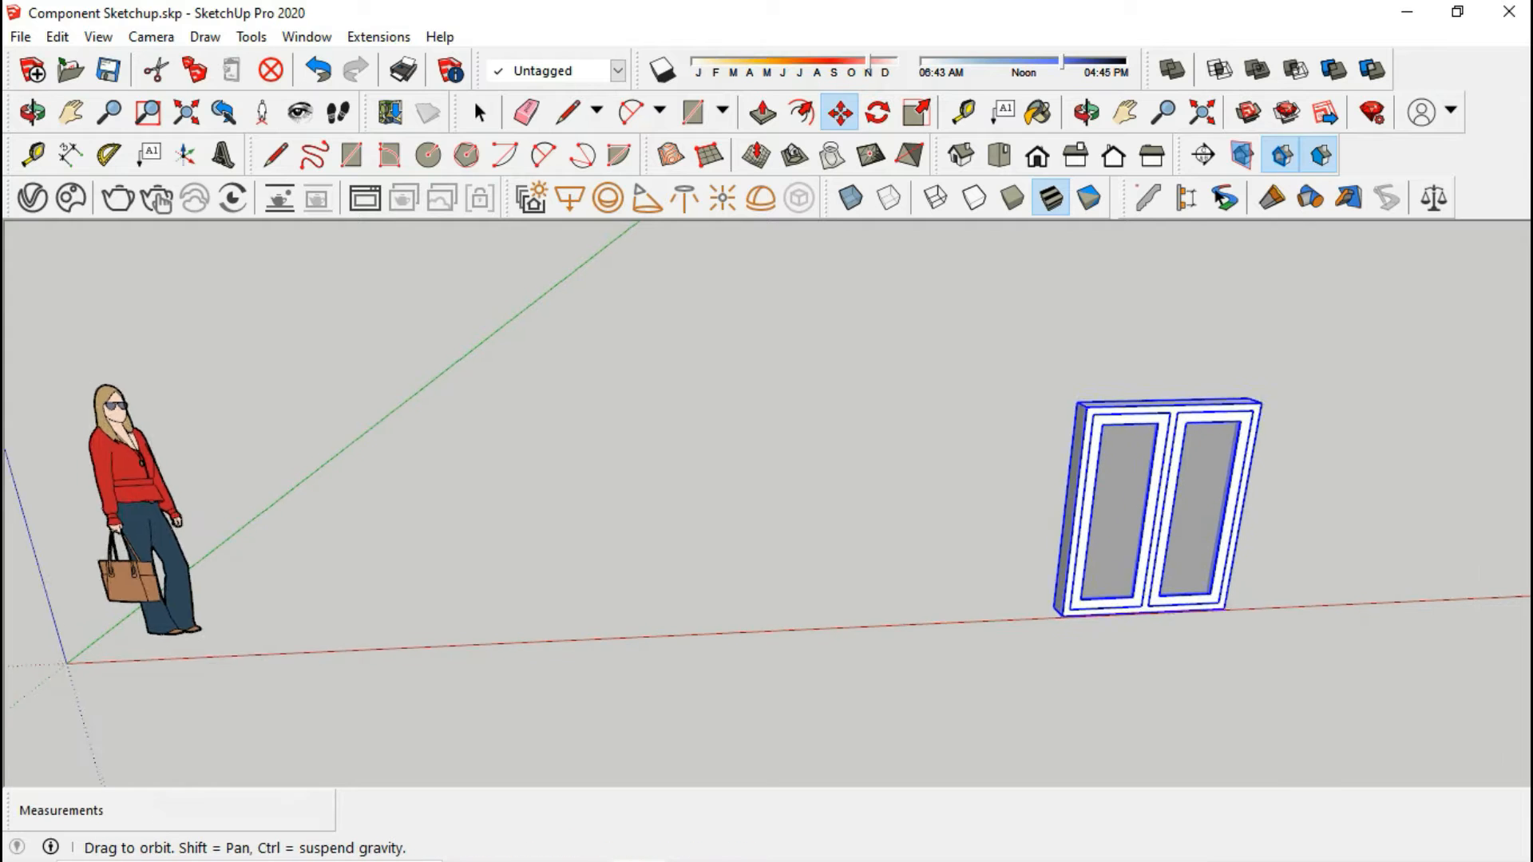
shift+middle_drag(1139, 575, 713, 588)
scroll(713, 588, up, 2)
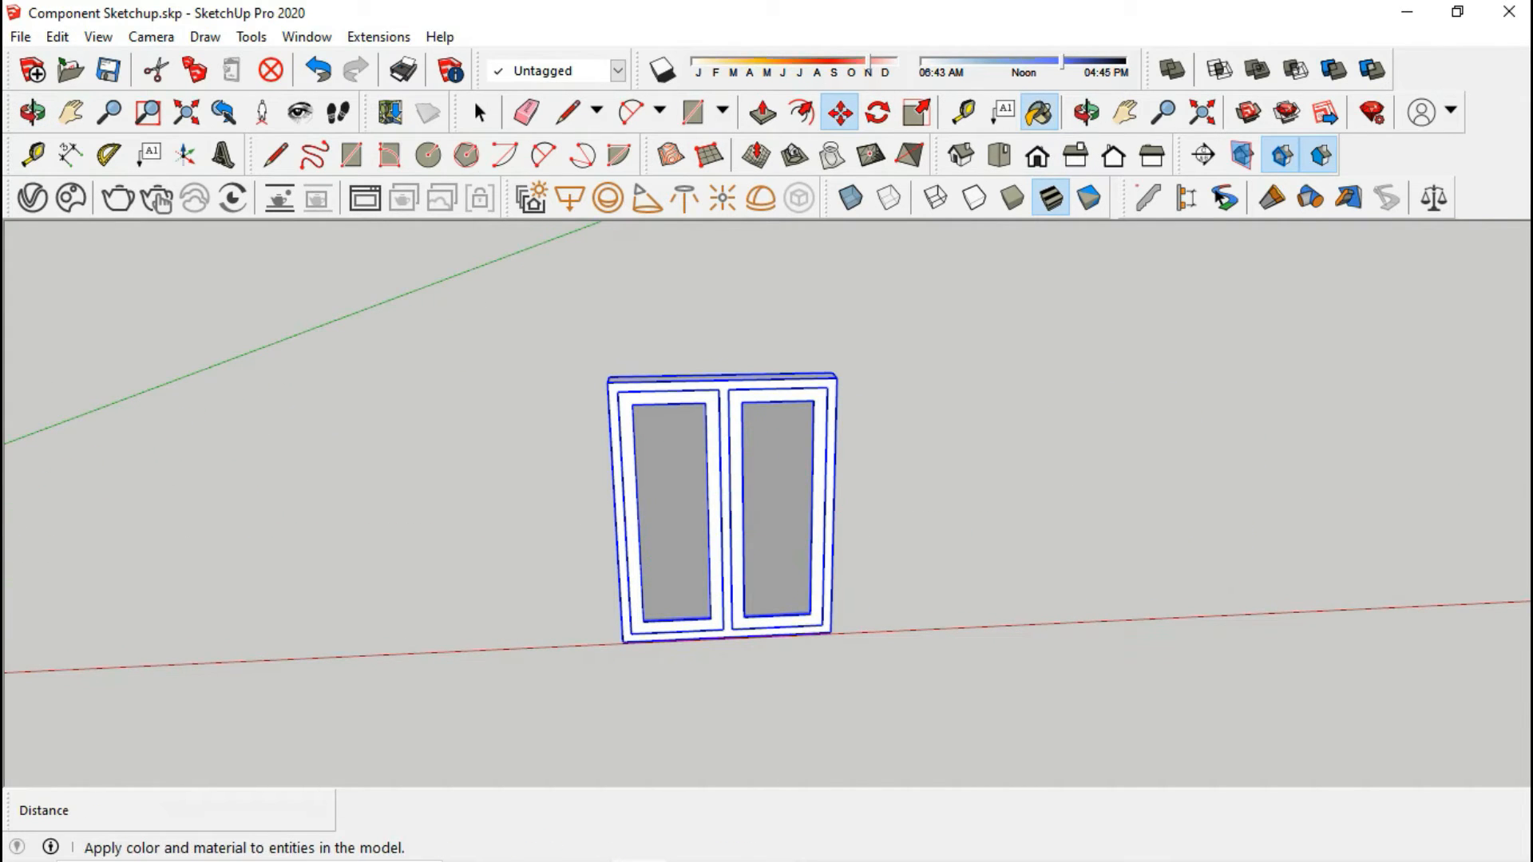
- Paint the whole window with 0128_White from the Colors-Named materials and deselect it
click(1039, 113)
click(1479, 454)
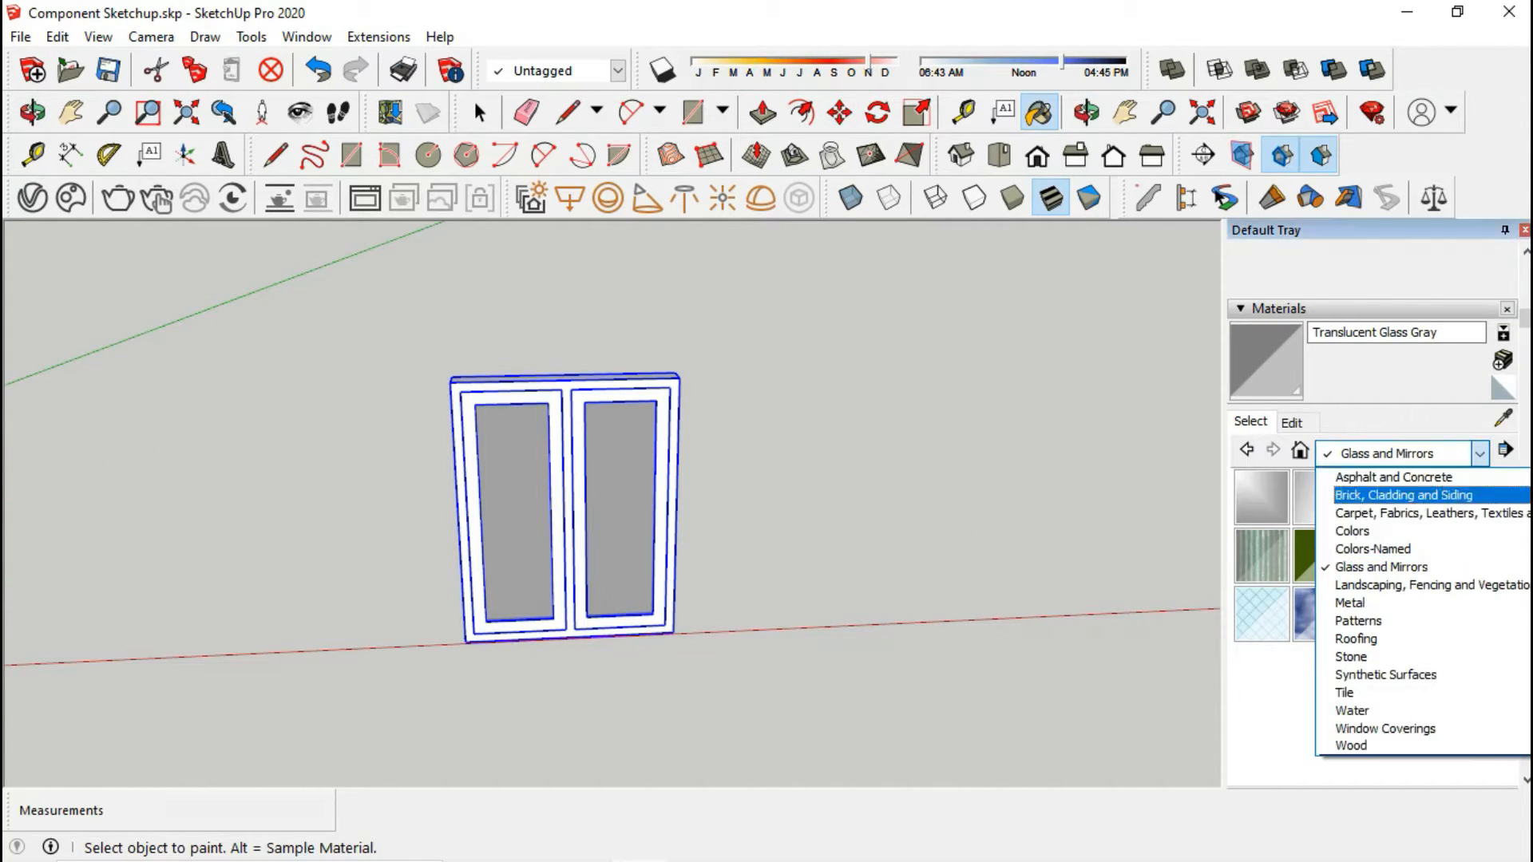
click(1415, 549)
drag(1509, 496, 1509, 716)
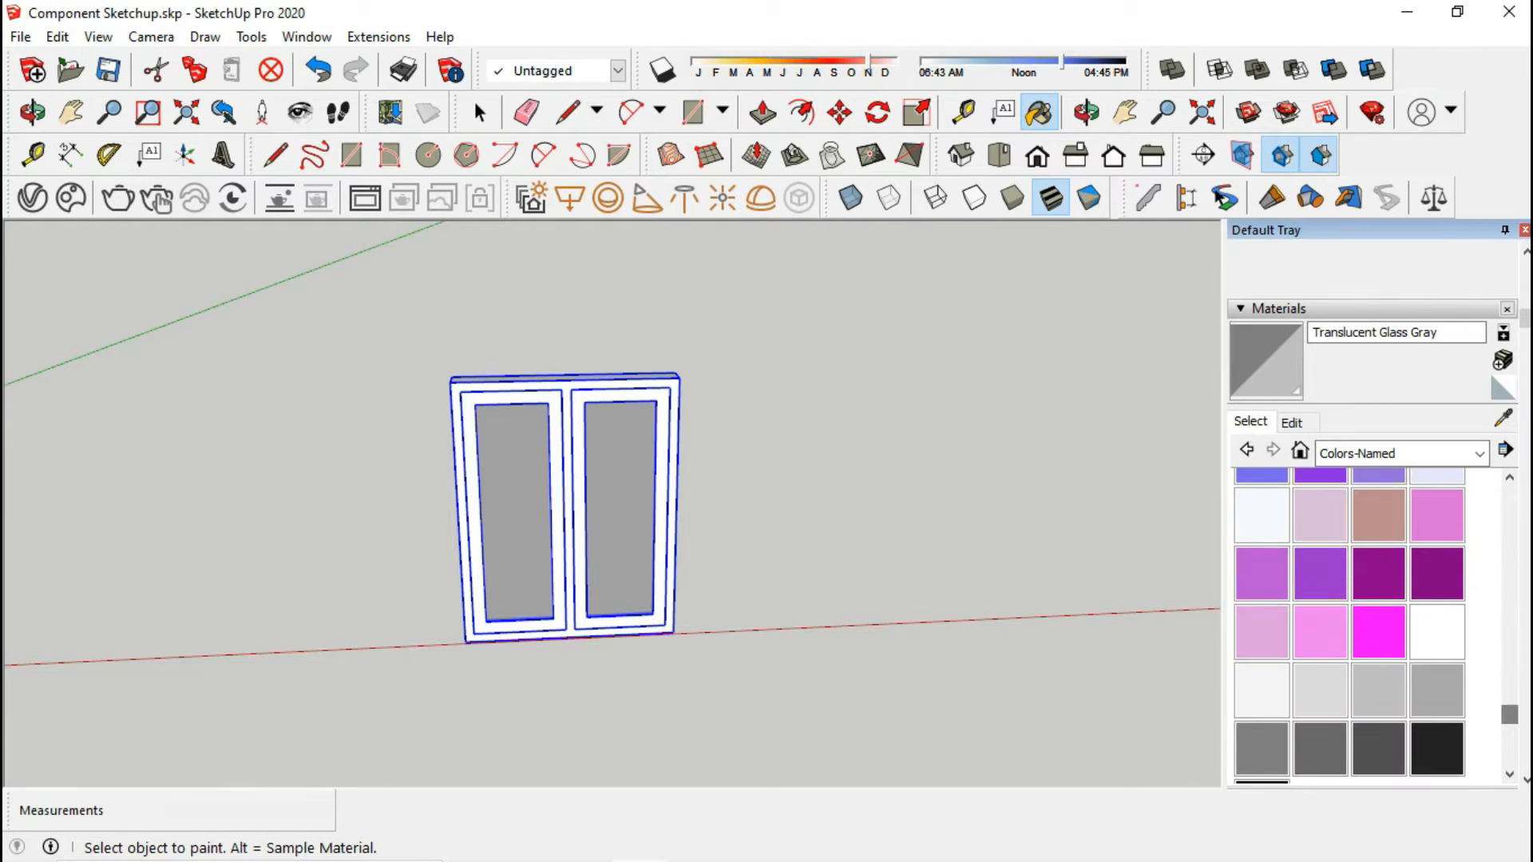
click(1437, 633)
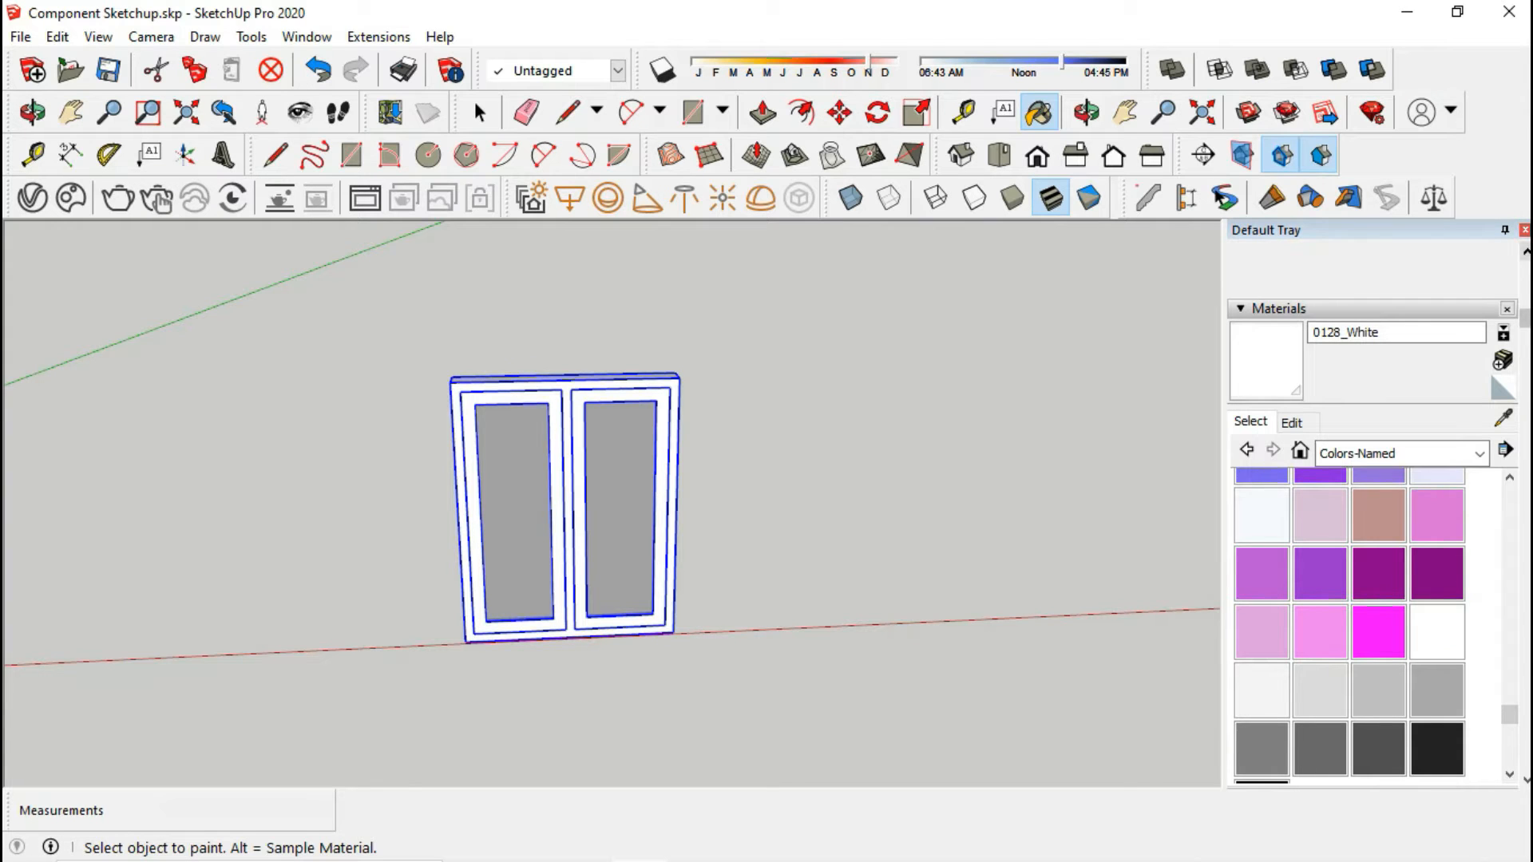
click(1524, 230)
click(479, 113)
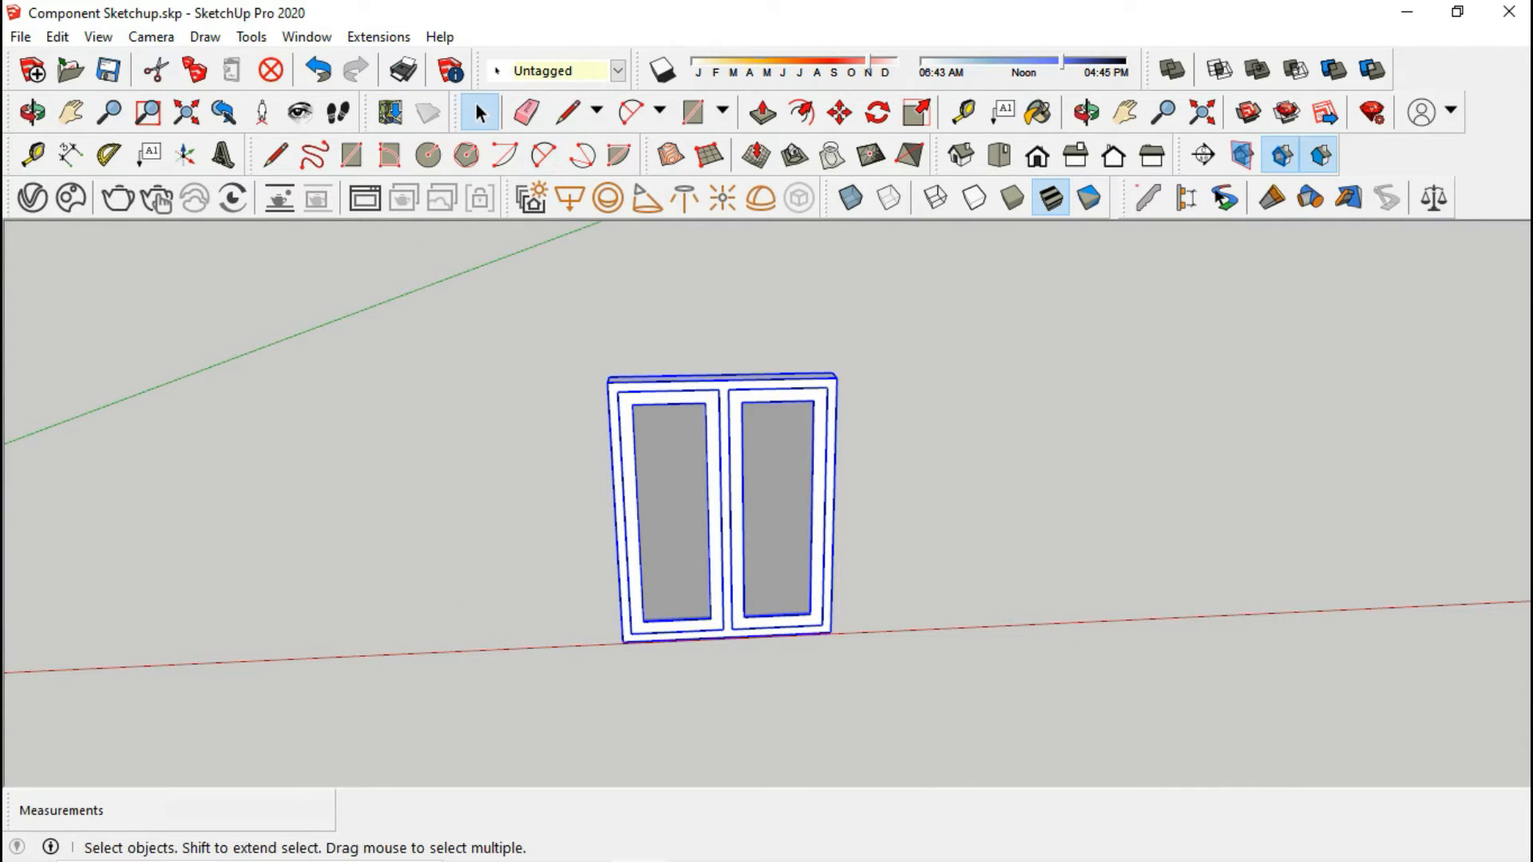
middle_drag(767, 511, 711, 510)
click(942, 511)
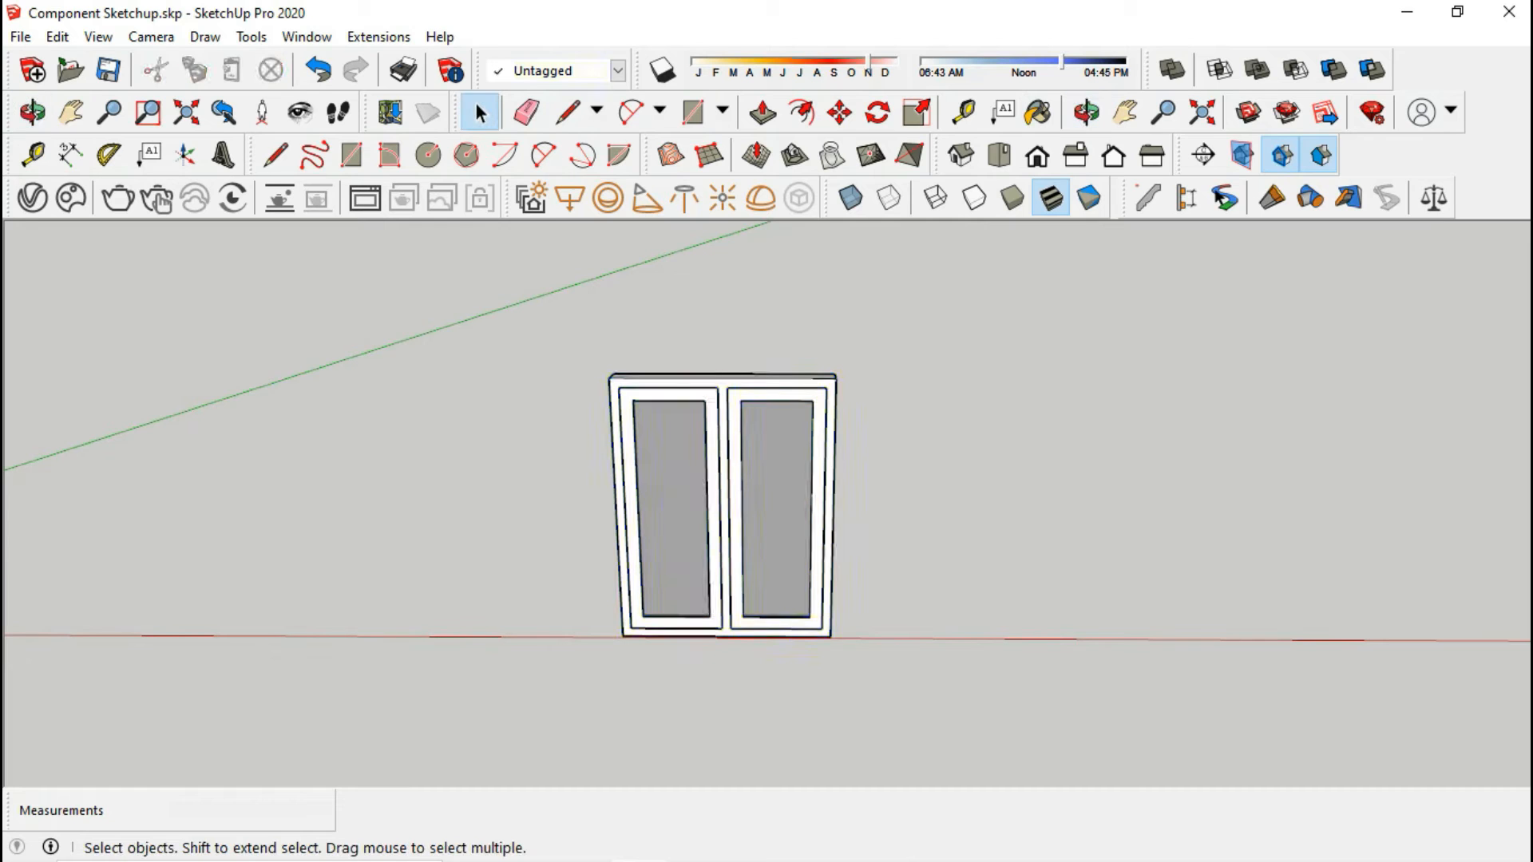
- Make the window a component with the definition name Jendela 120x150
right_click(675, 470)
click(770, 519)
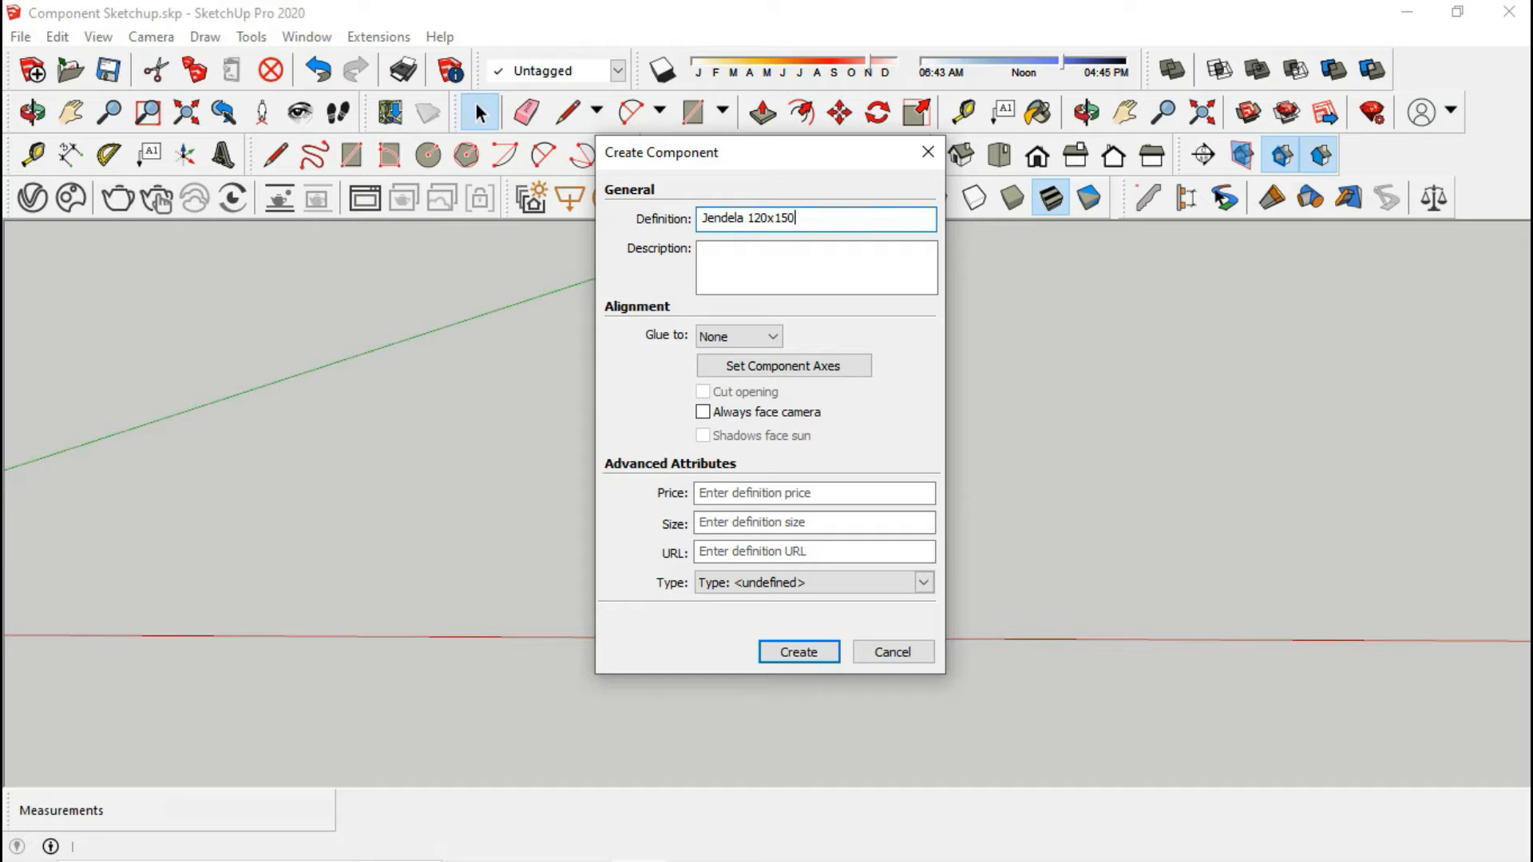
click(798, 652)
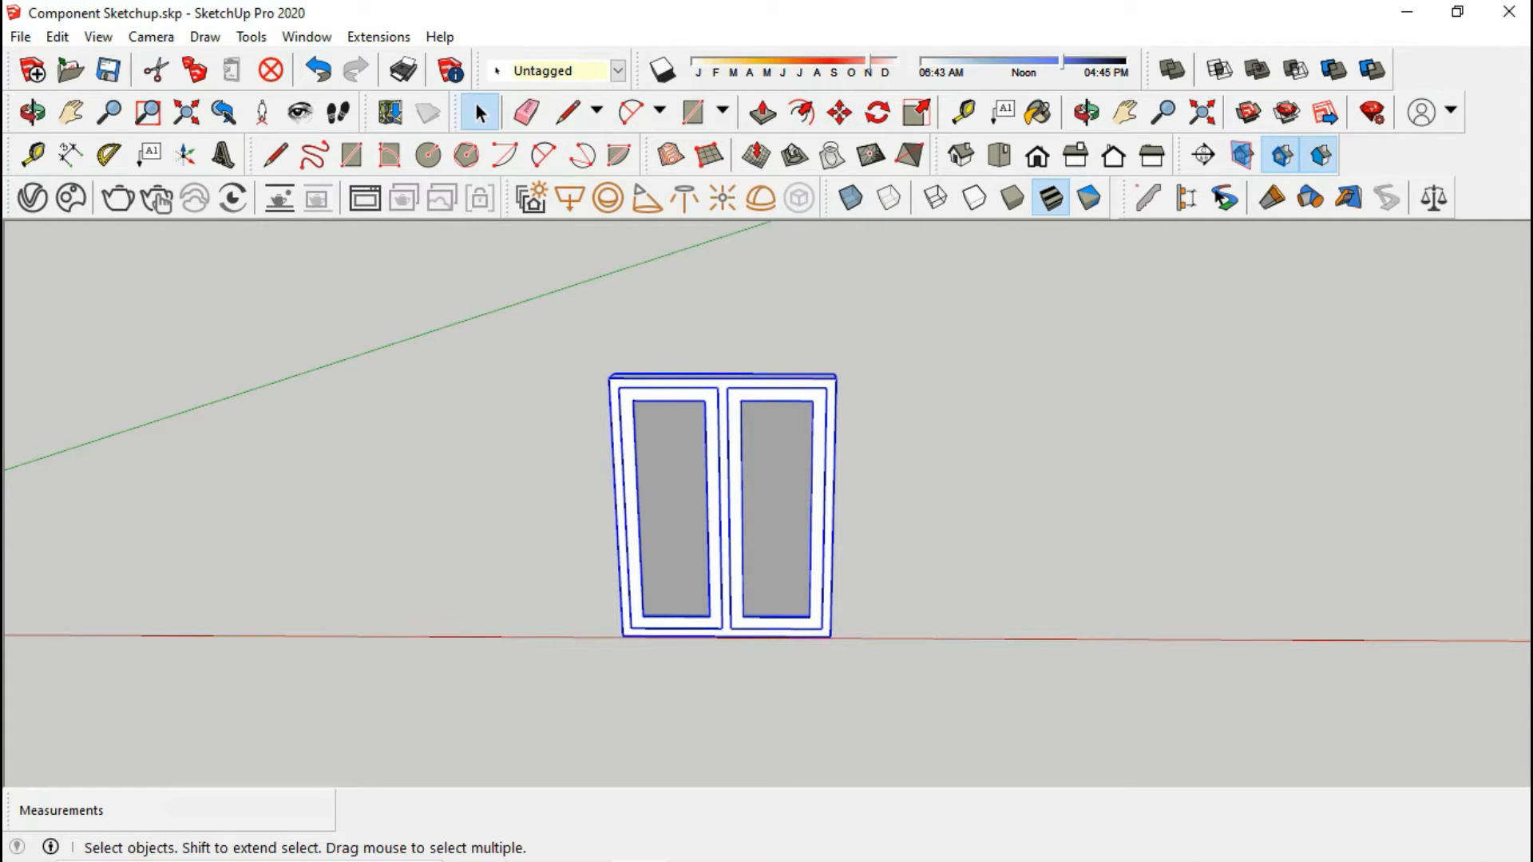
- Draw an upright 90 x 200 cm rectangle for the door on the red axis beside the window
key(r)
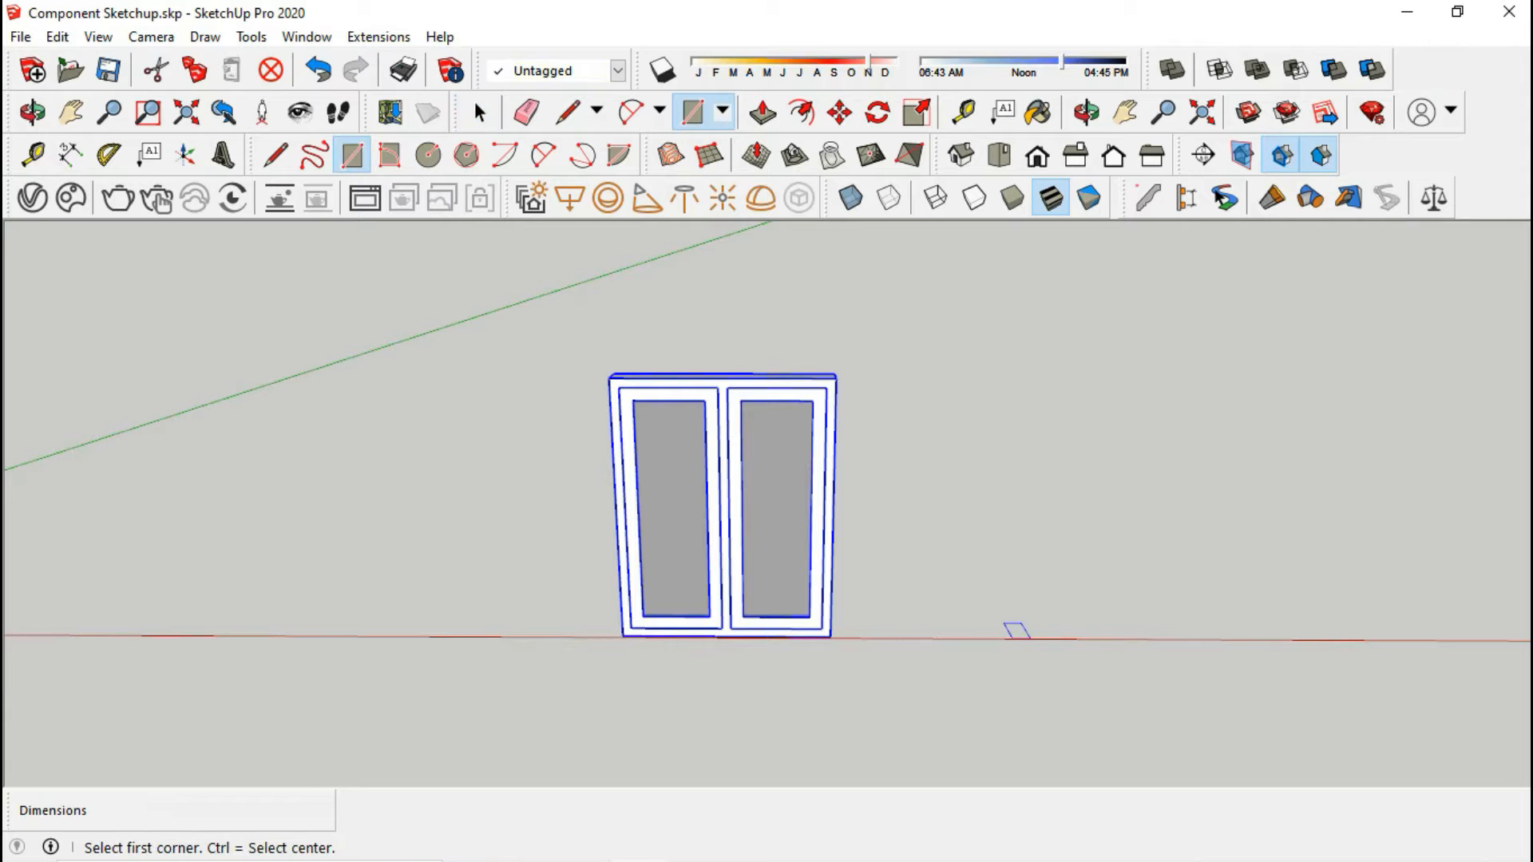
middle_drag(982, 625, 972, 615)
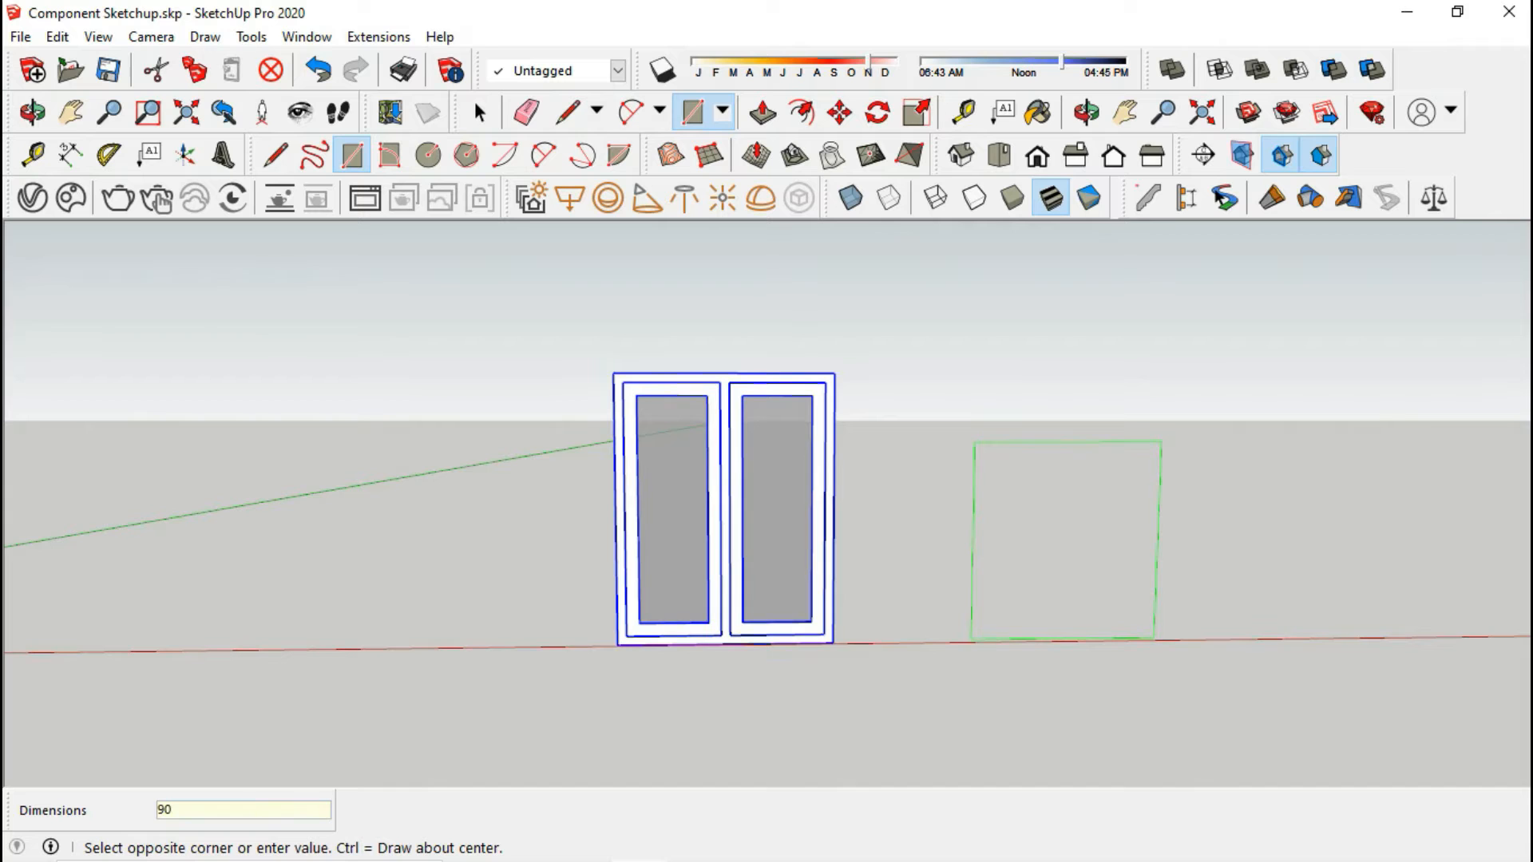
key(Return)
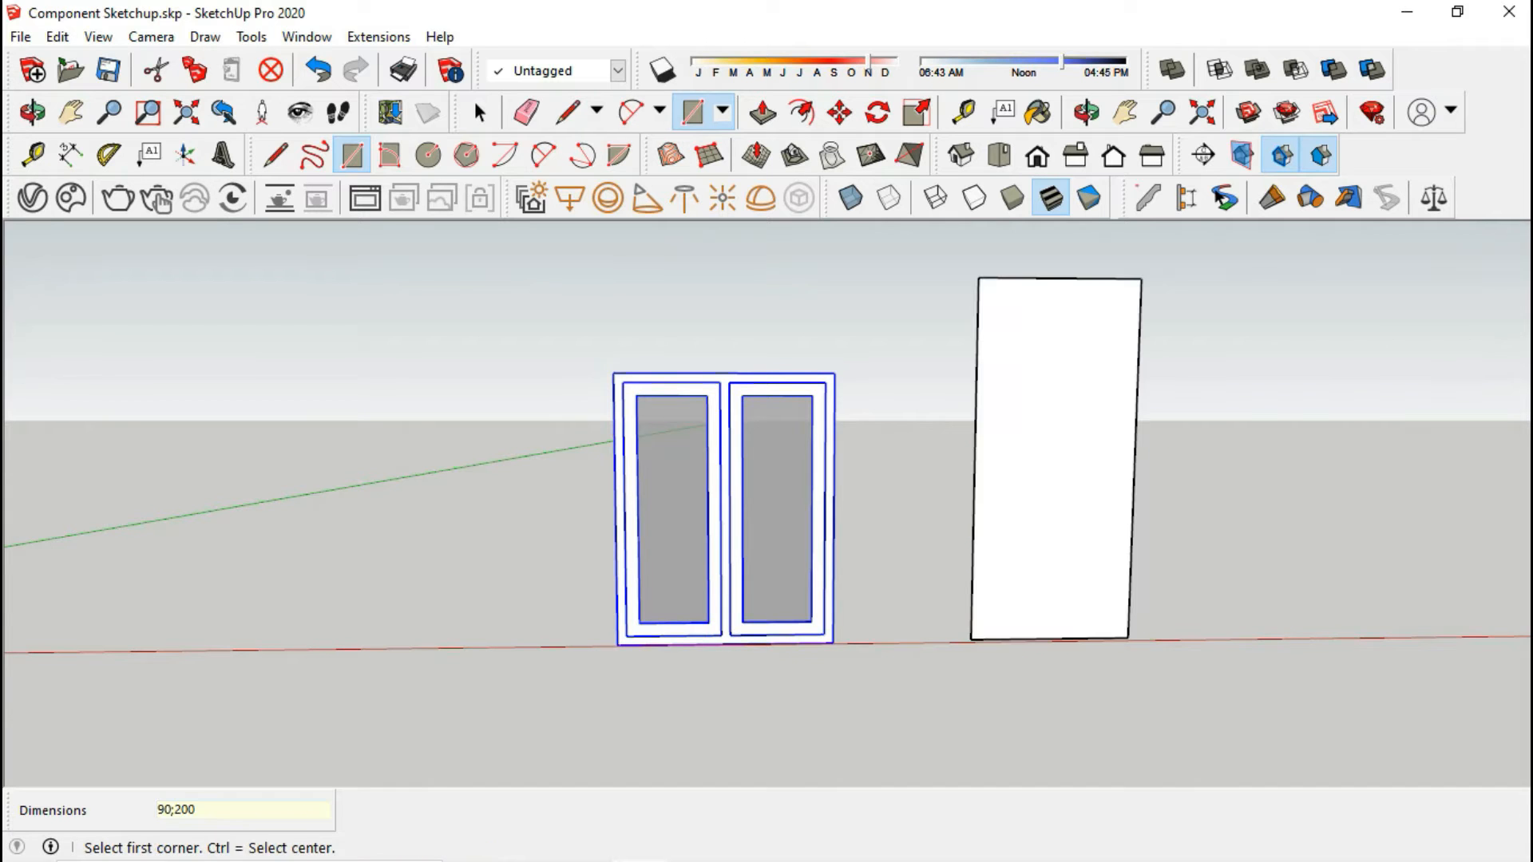
- Offset the door rectangle's outline 5 cm inward
middle_drag(1142, 433, 754, 399)
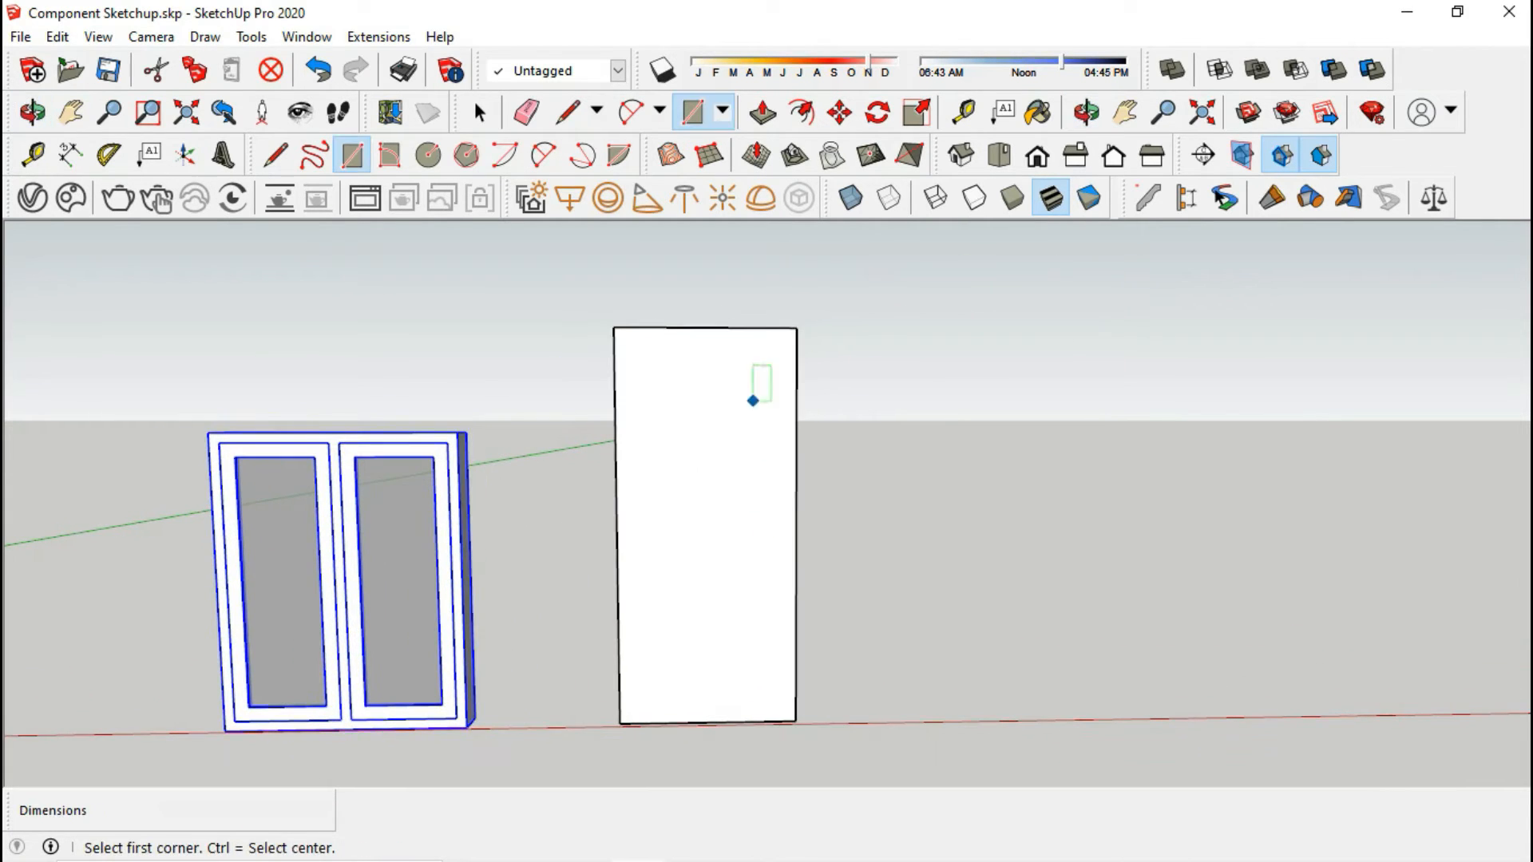
click(802, 112)
click(689, 326)
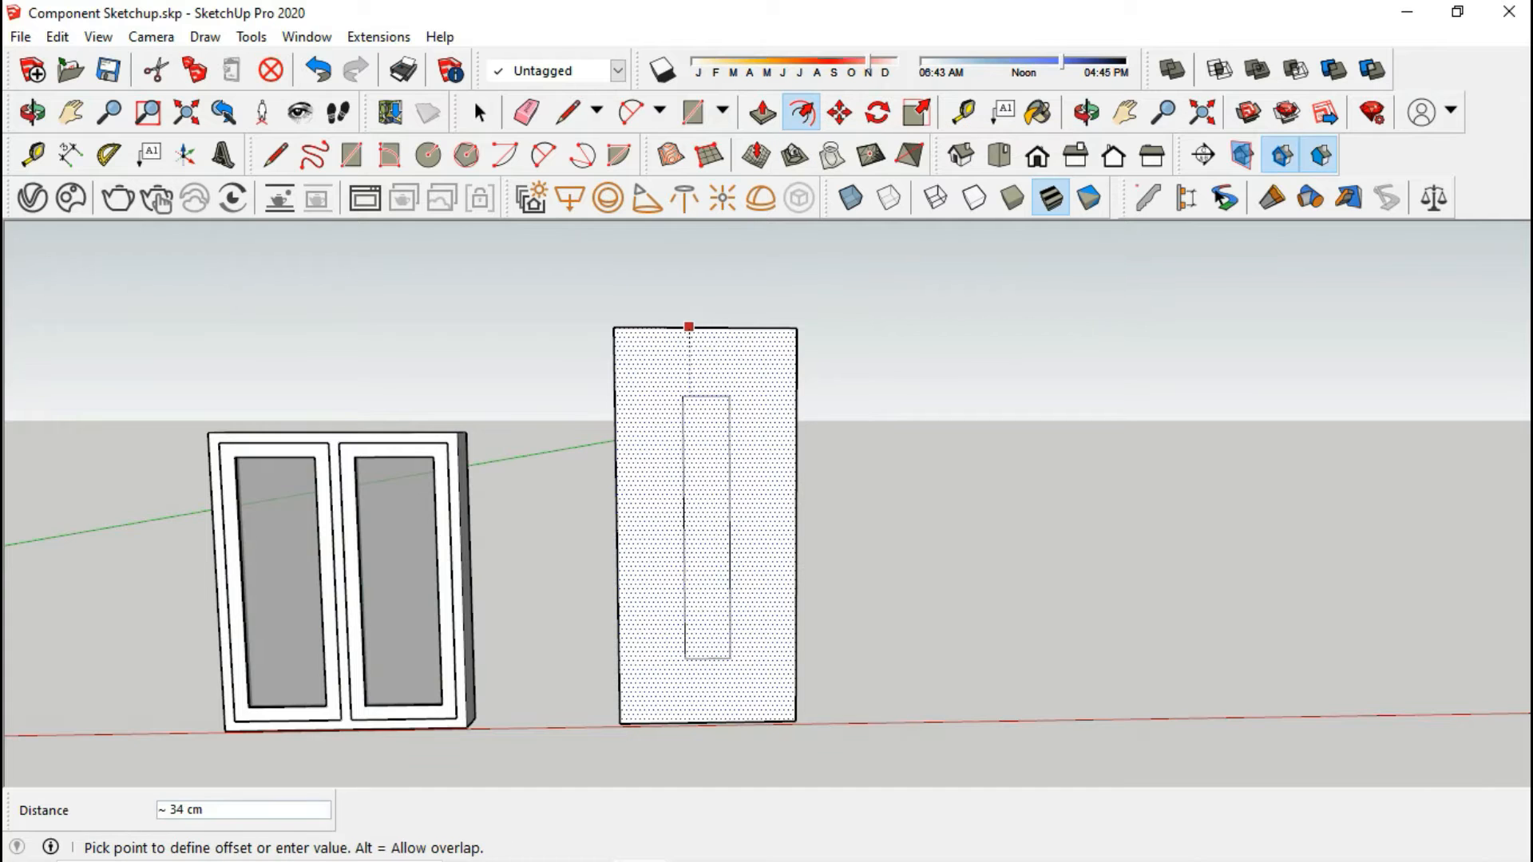
click(688, 396)
key(Return)
- Draw vertical lines from both lower corners of the inner outline down to the door's bottom edge
scroll(787, 703, up, 5)
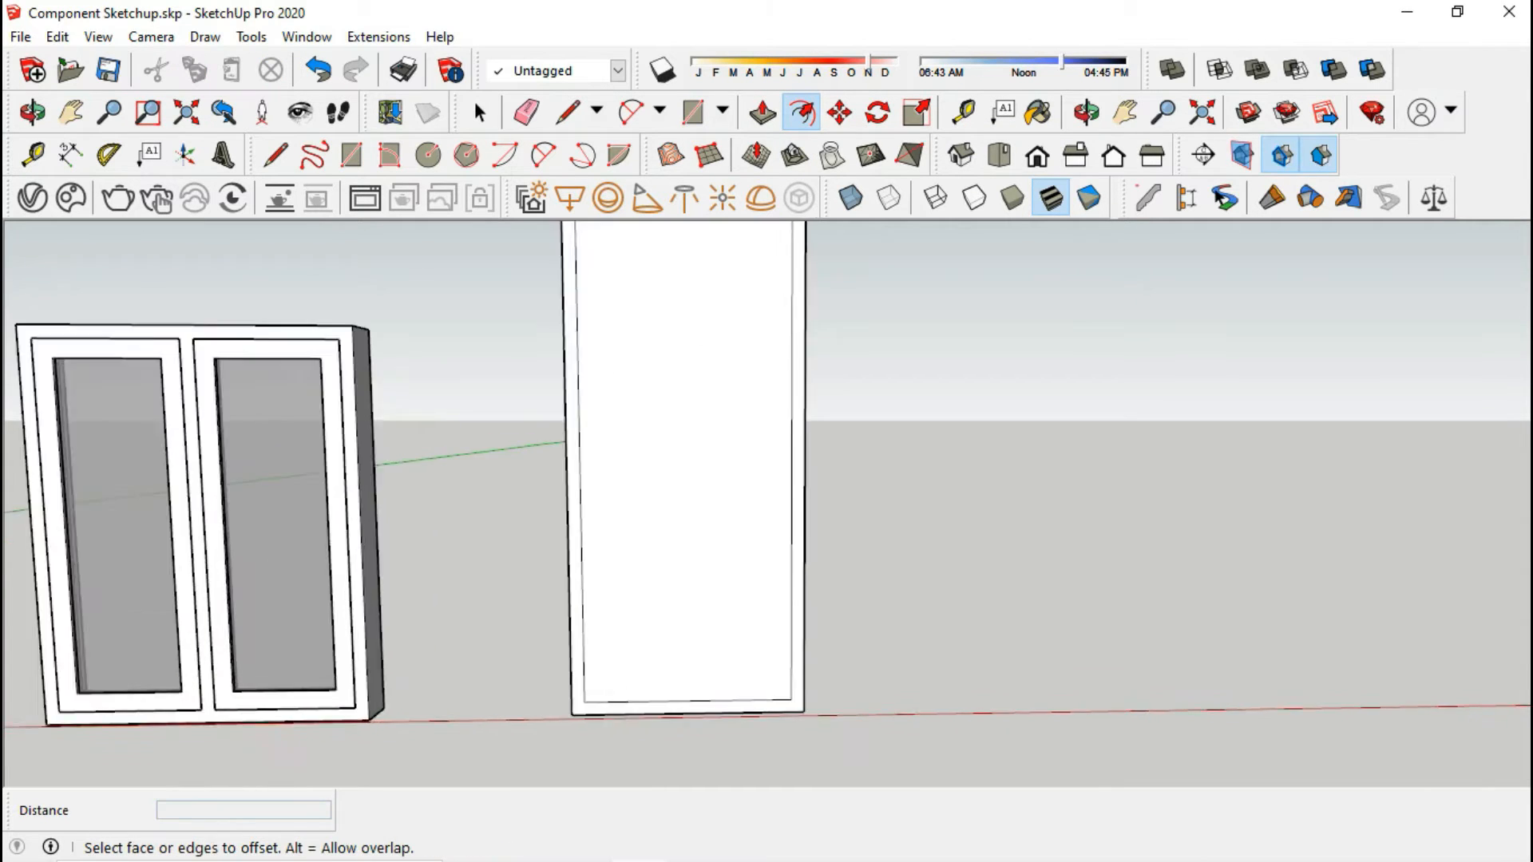
key(l)
scroll(794, 675, up, 3)
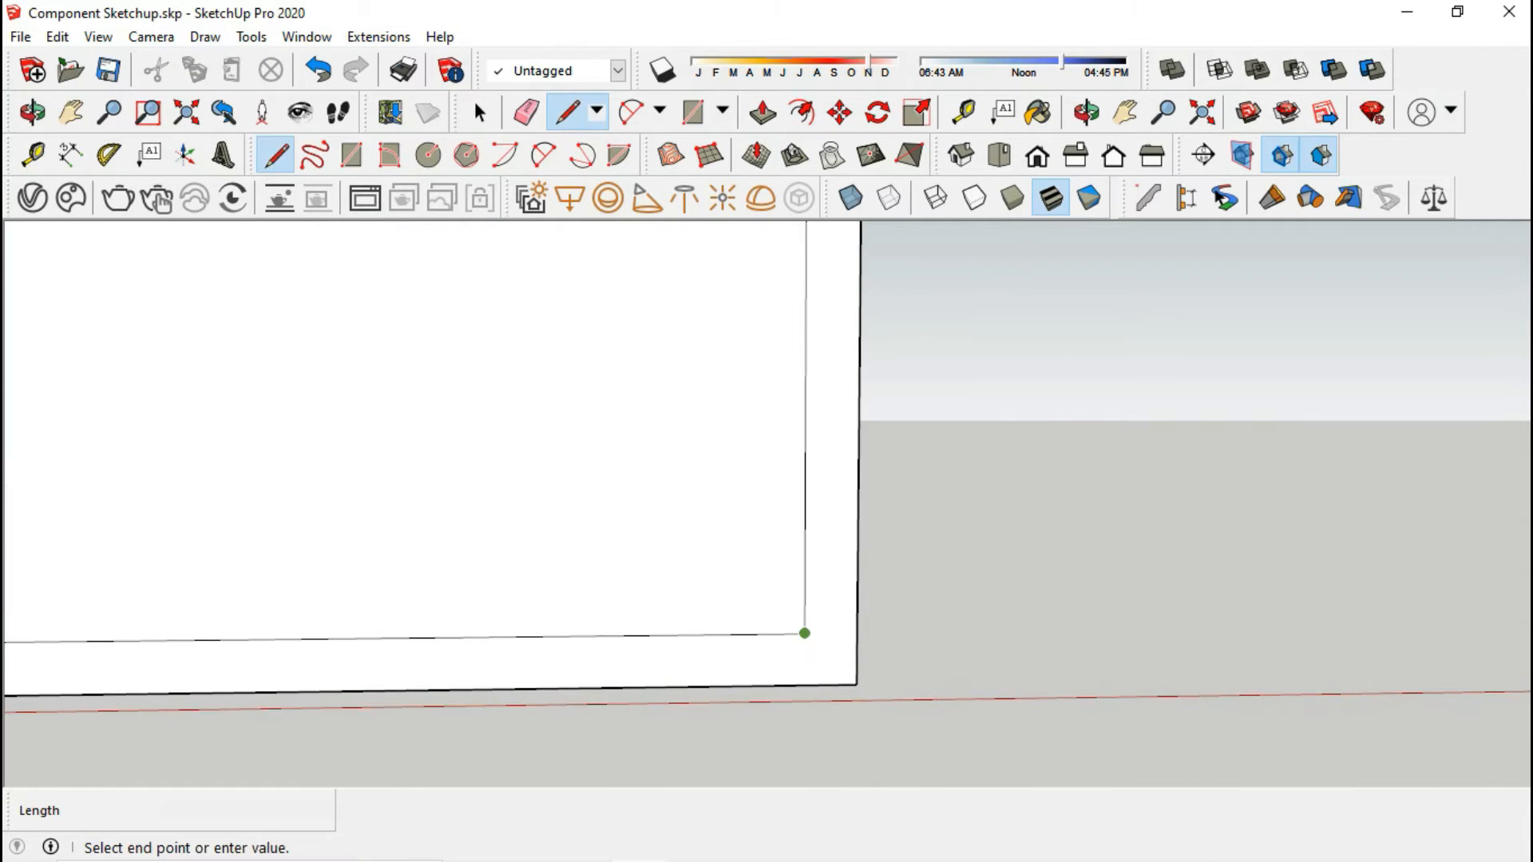
scroll(995, 684, down, 3)
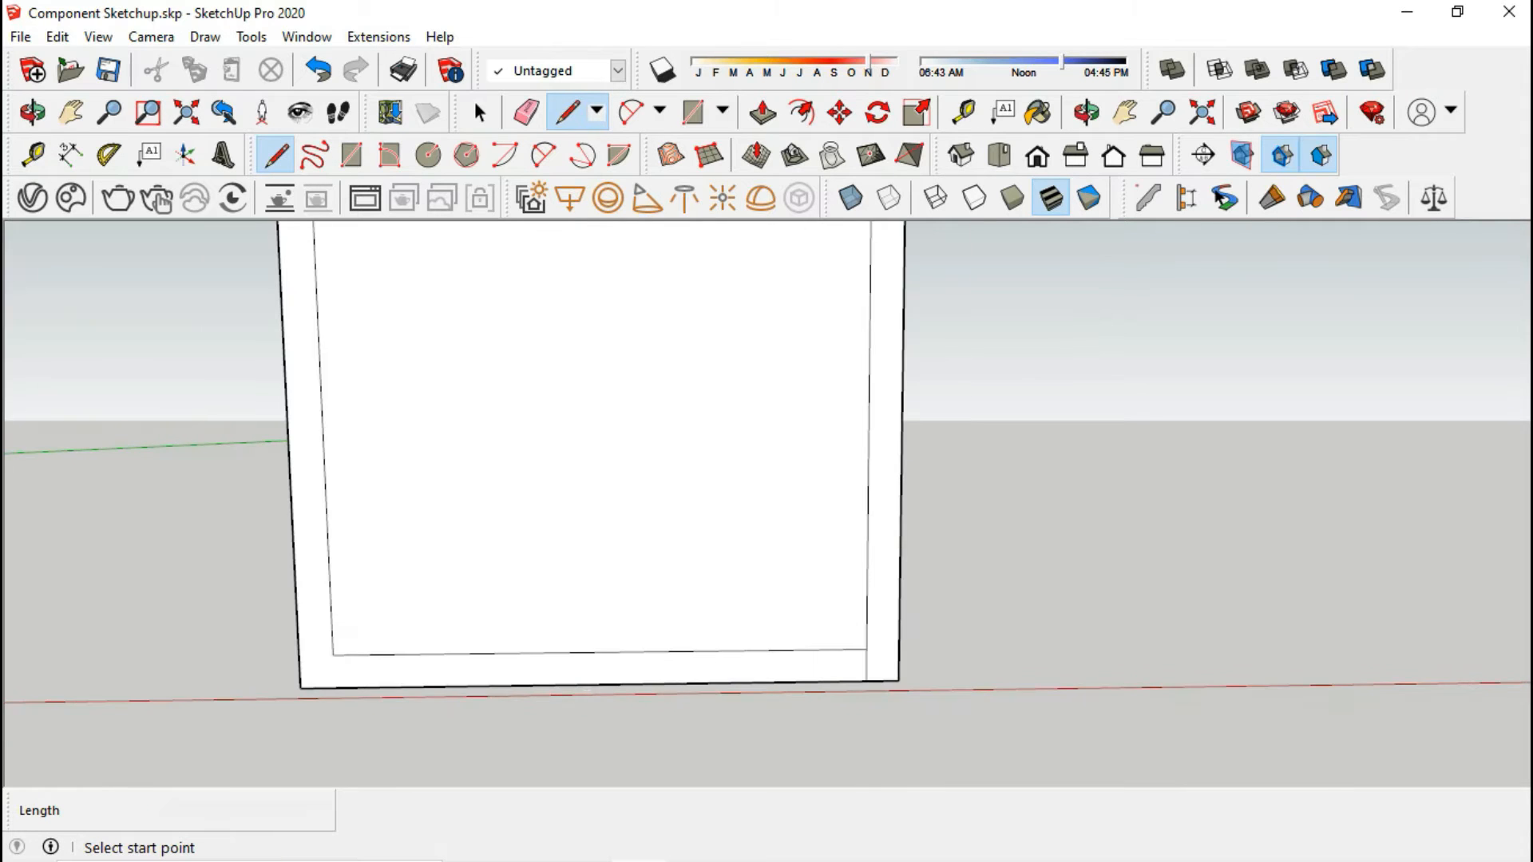
scroll(351, 660, up, 3)
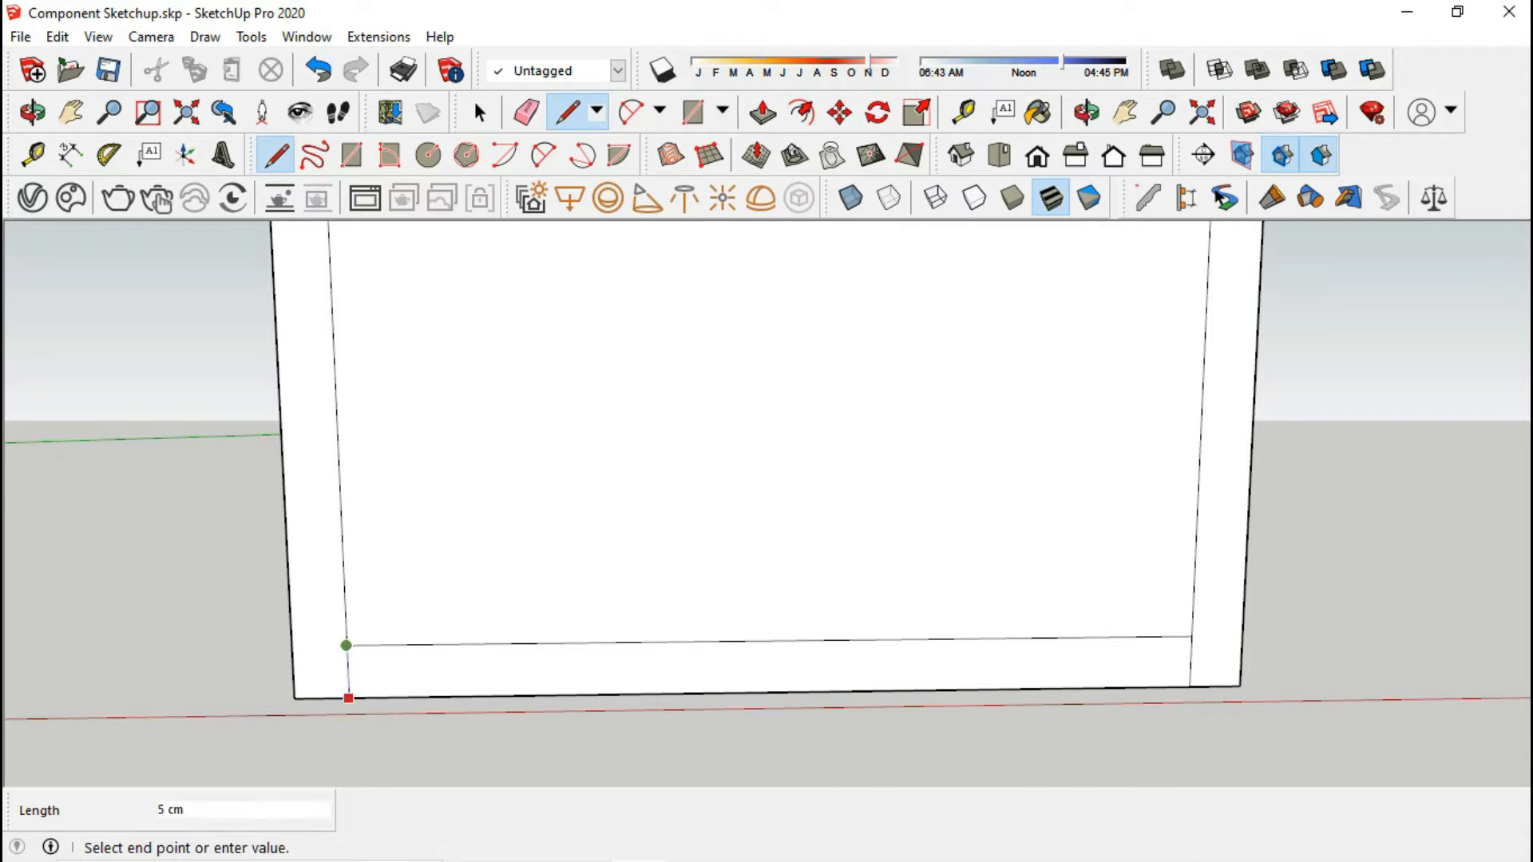
- Erase the inner and outer bottom edges between the two jambs to leave a frame open at the bottom
key(e)
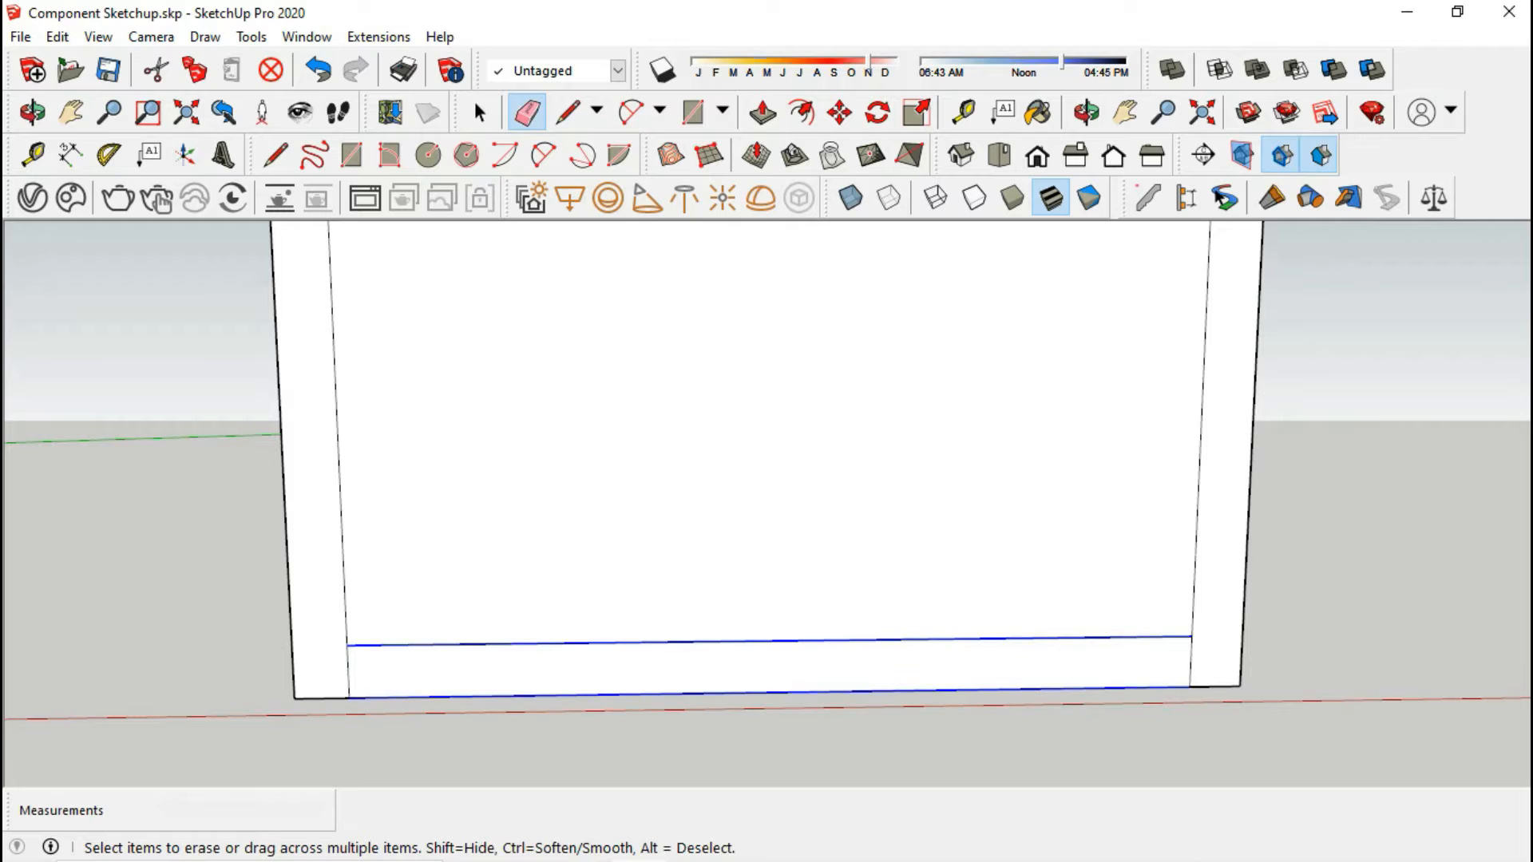
drag(719, 719, 730, 758)
scroll(743, 764, down, 5)
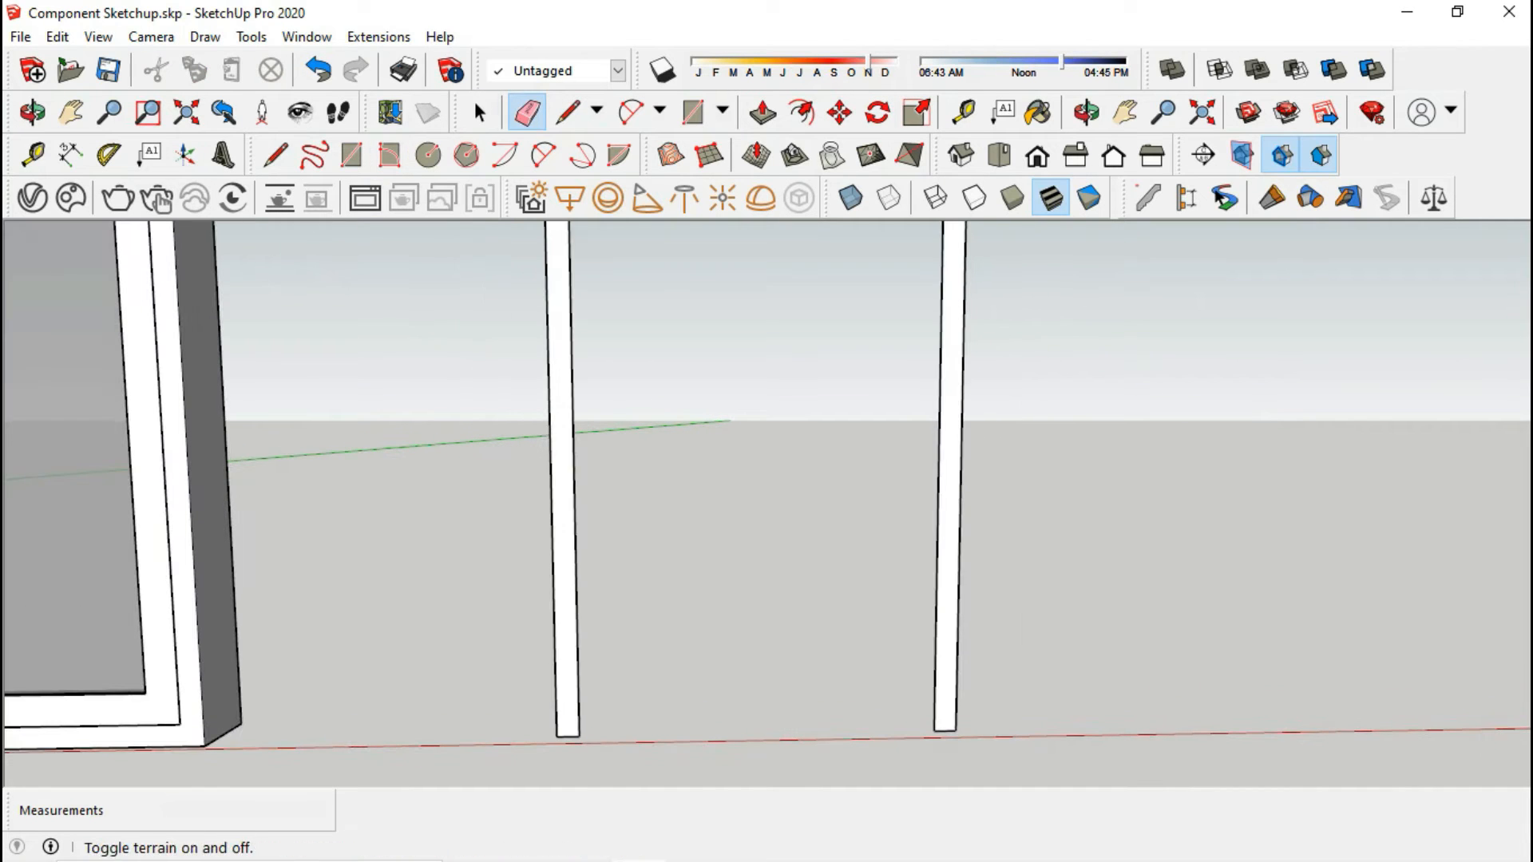
- Select the door frame face with its edges and make it a group
click(480, 112)
double_click(557, 401)
right_click(558, 401)
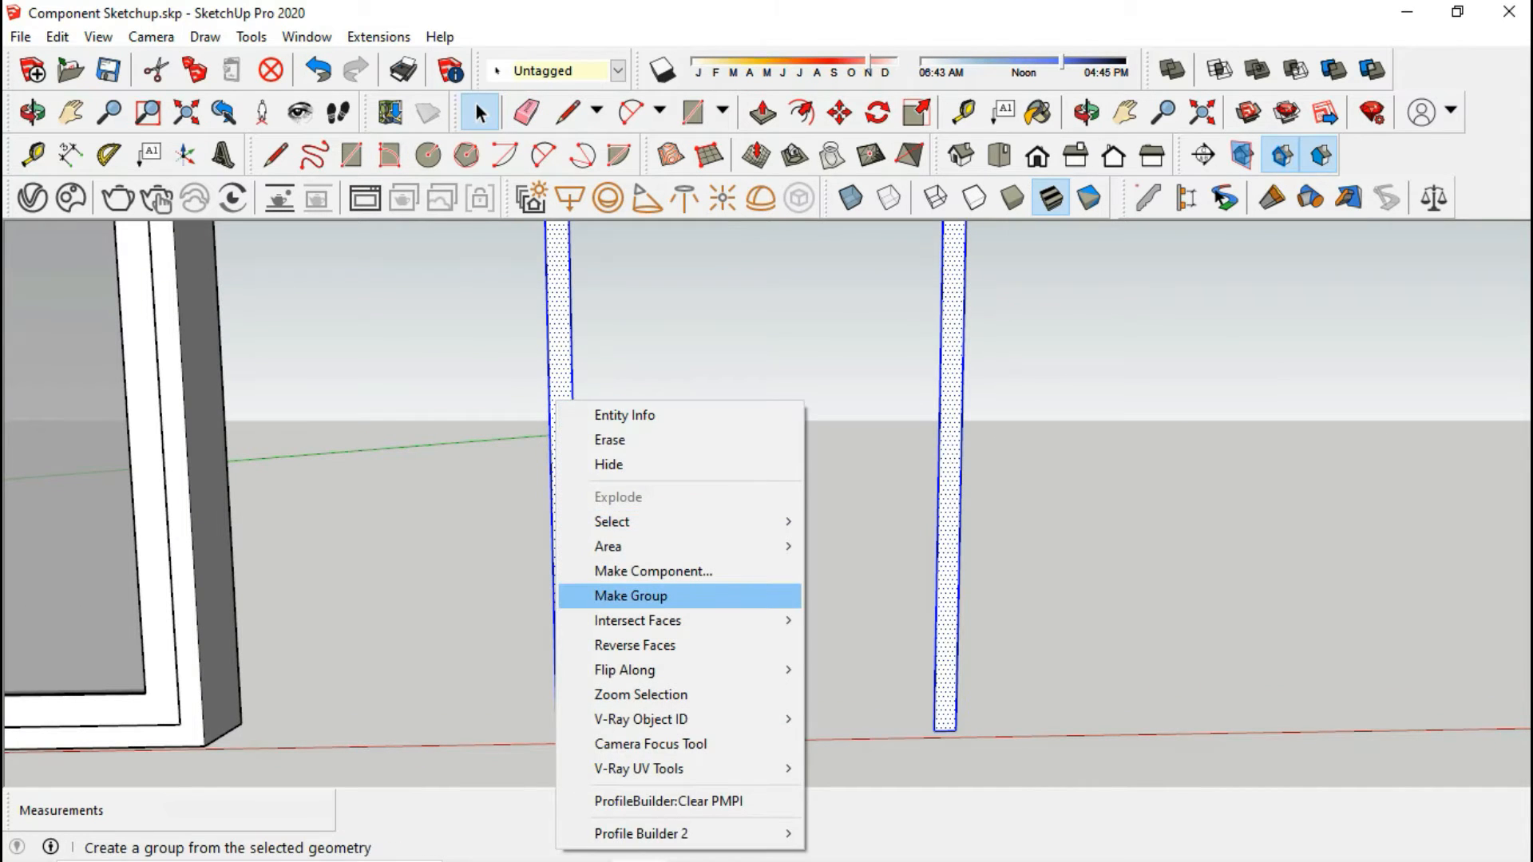
click(641, 597)
- Open the door frame group and Push/Pull its face to a depth of 15 cm
scroll(643, 599, down, 3)
middle_drag(675, 599, 679, 690)
scroll(680, 691, down, 3)
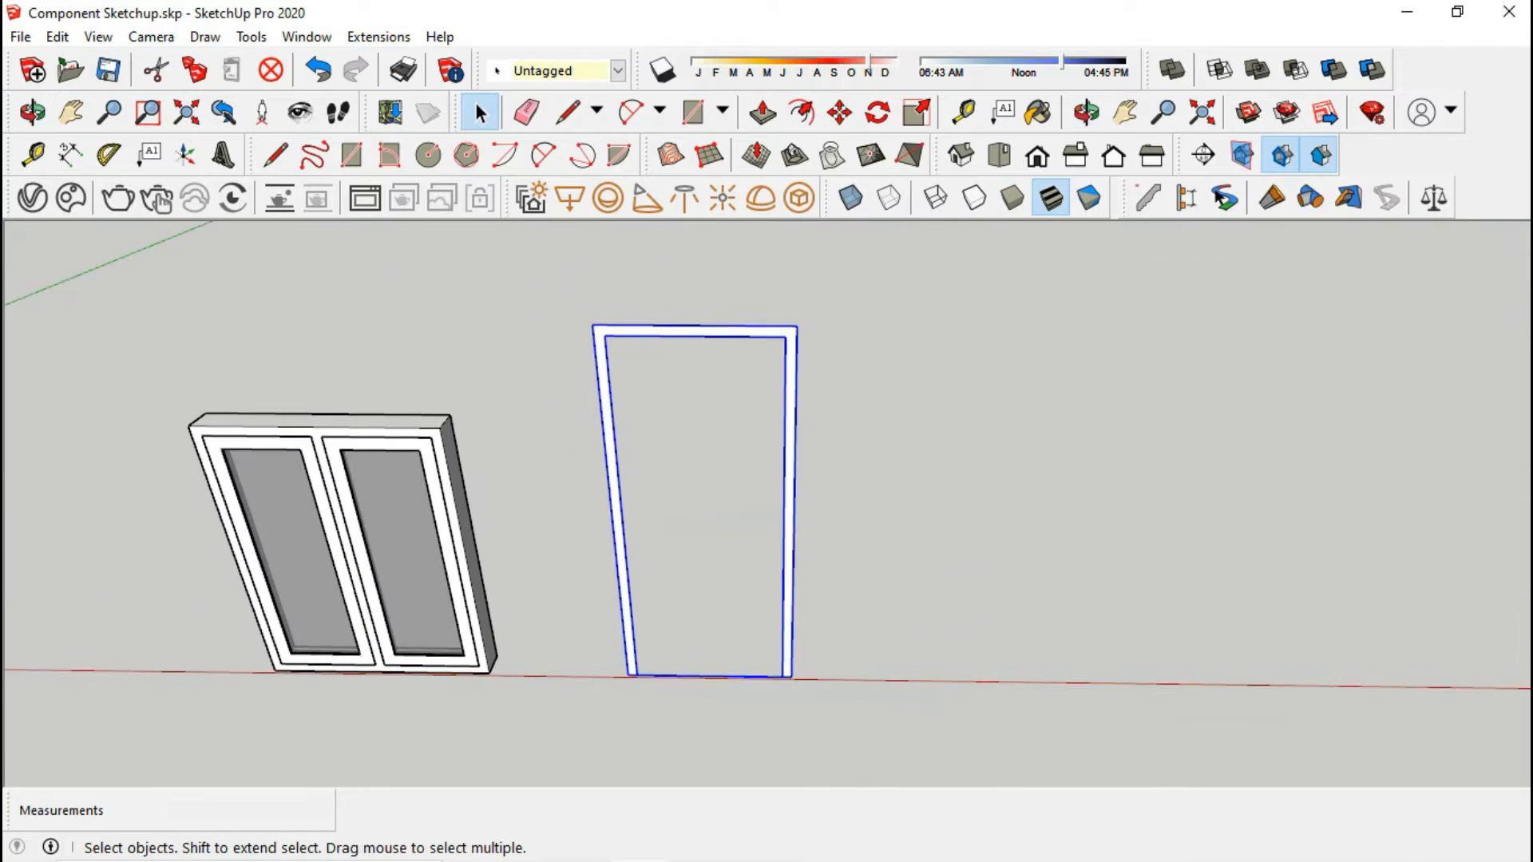
scroll(786, 345, up, 5)
double_click(806, 332)
click(806, 331)
scroll(806, 330, up, 5)
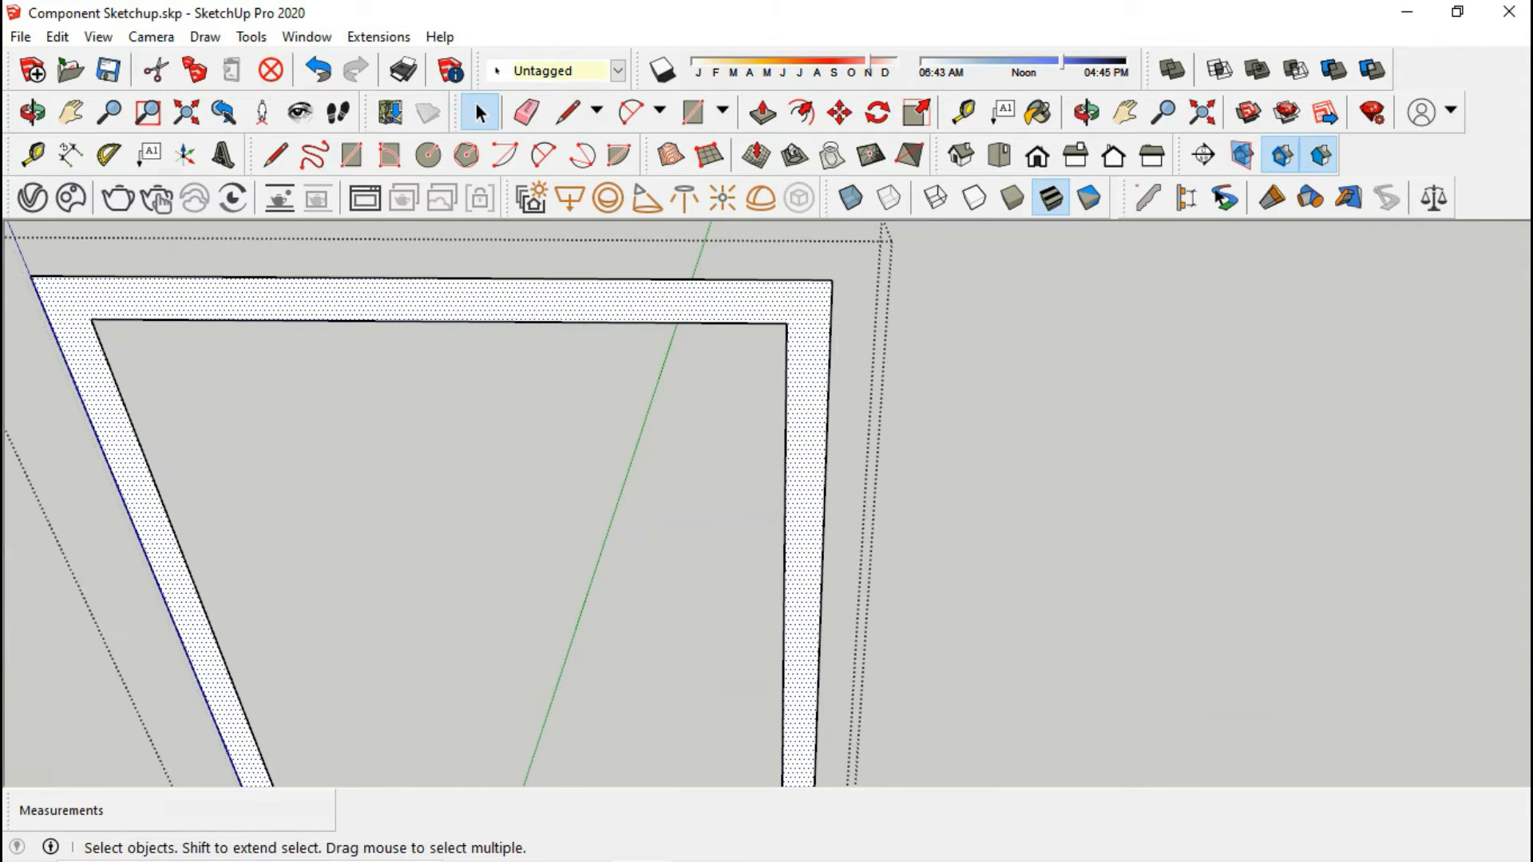
key(p)
click(806, 331)
click(803, 306)
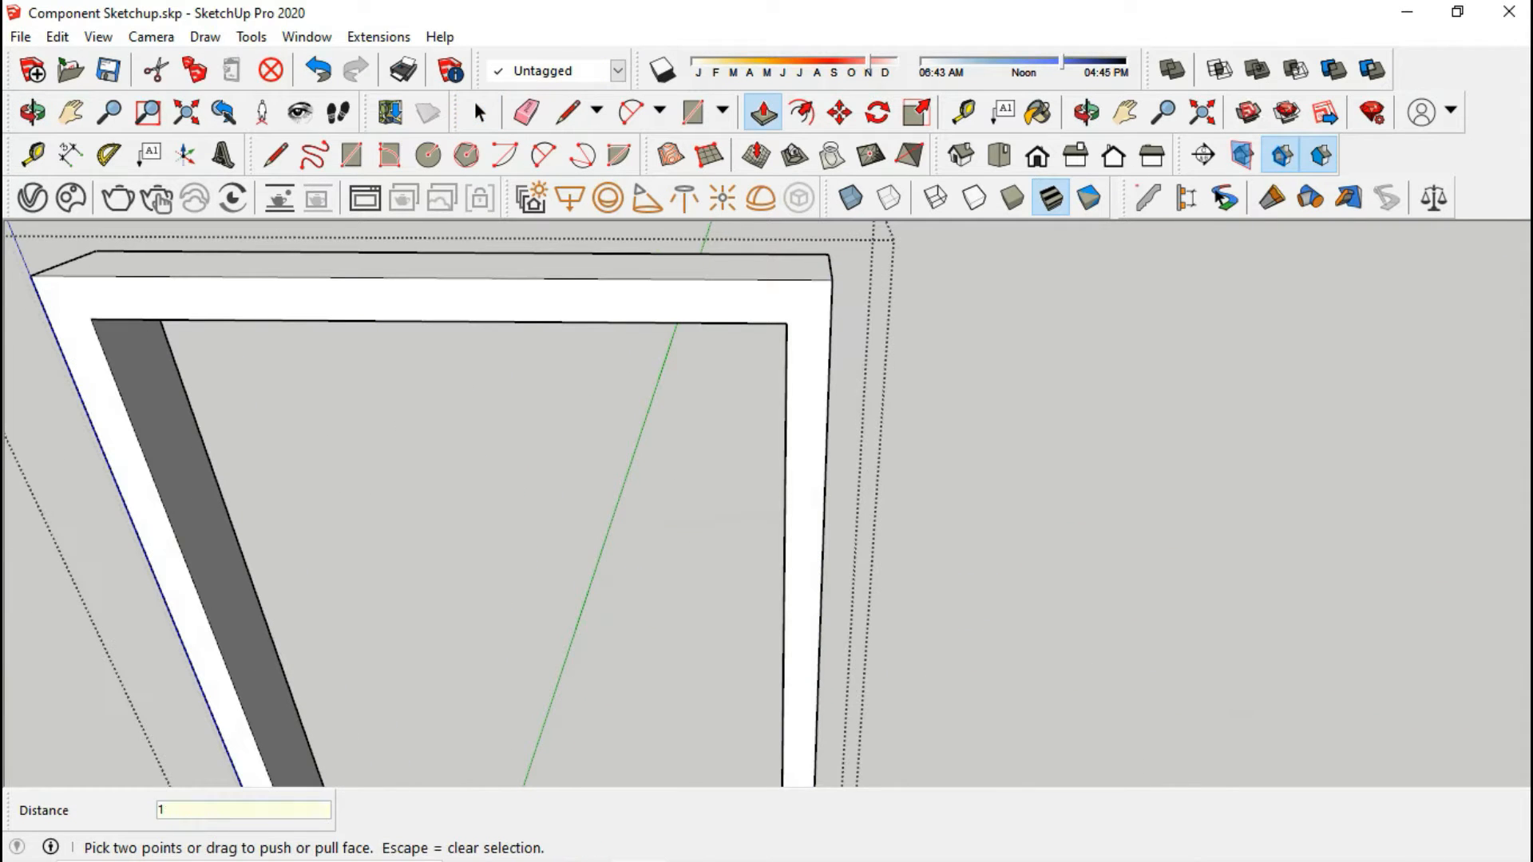
scroll(838, 239, down, 8)
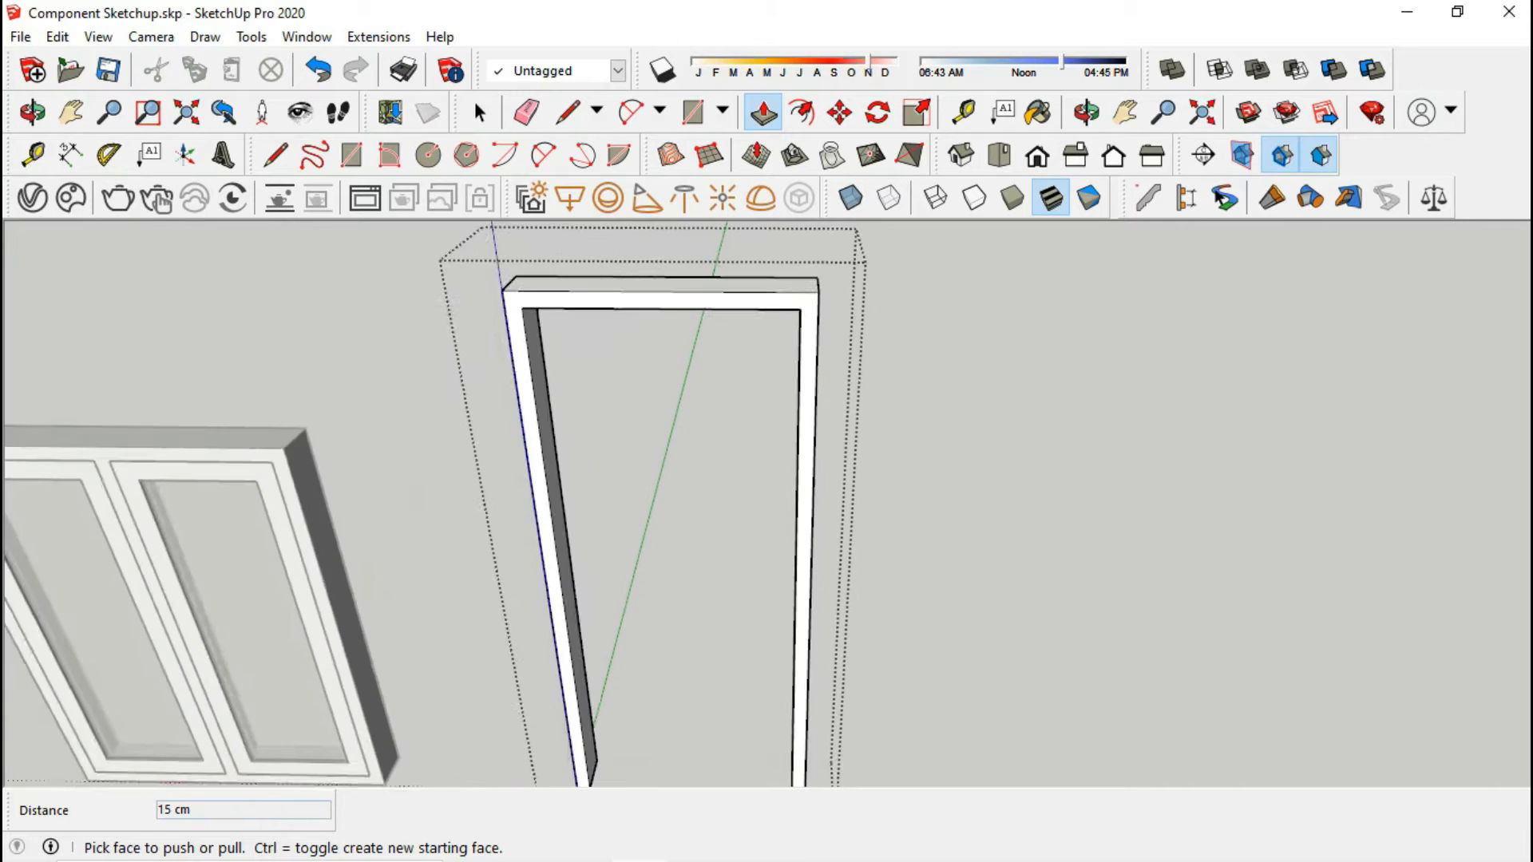
- Draw a line across the bottom of the frame opening to form the door leaf face, and group that face
key(l)
scroll(681, 561, up, 2)
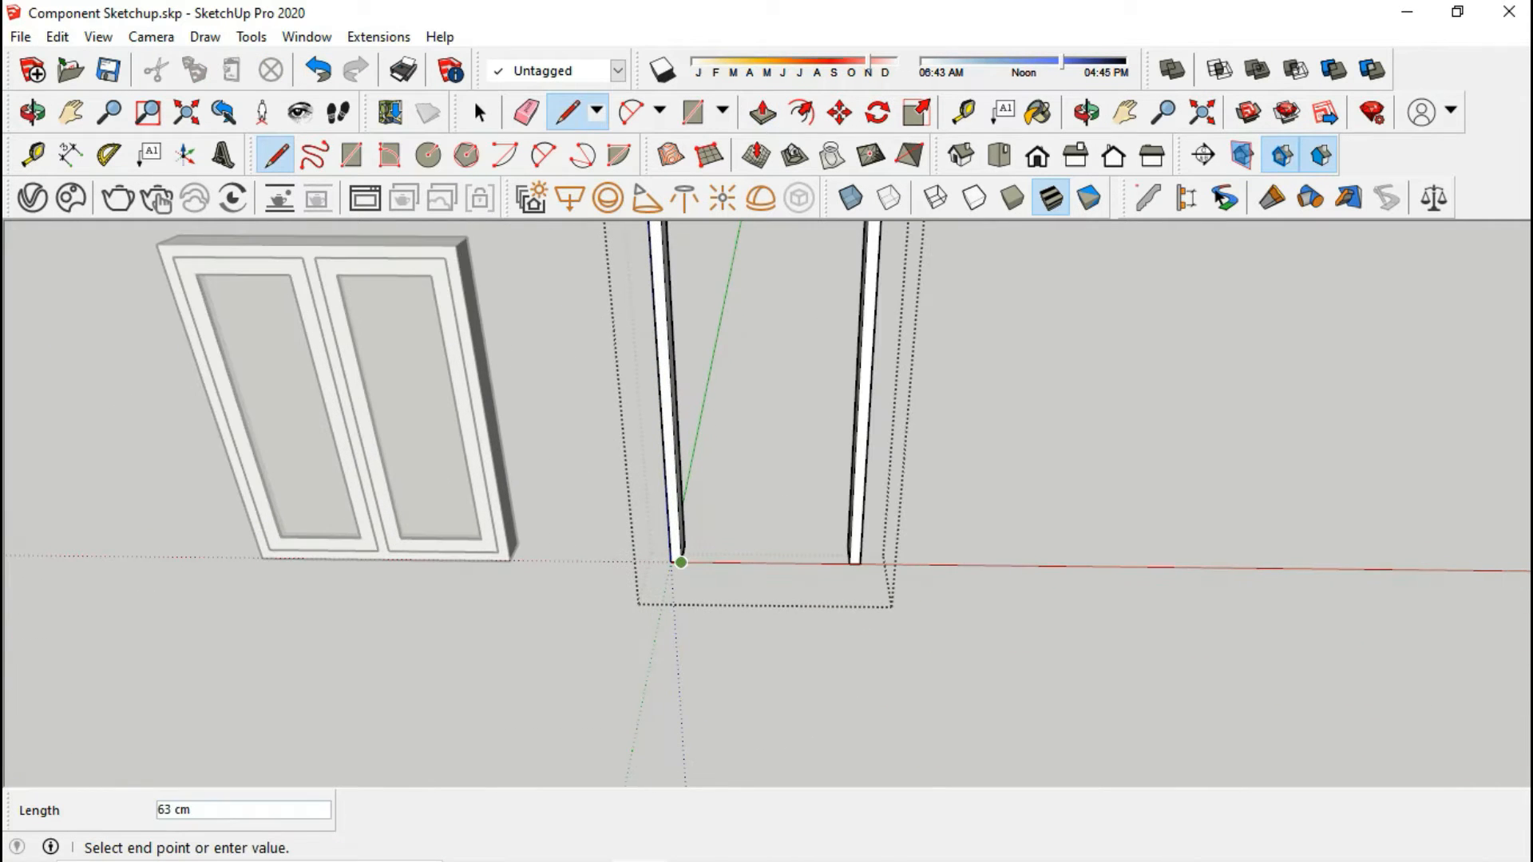
click(849, 564)
scroll(723, 623, down, 1)
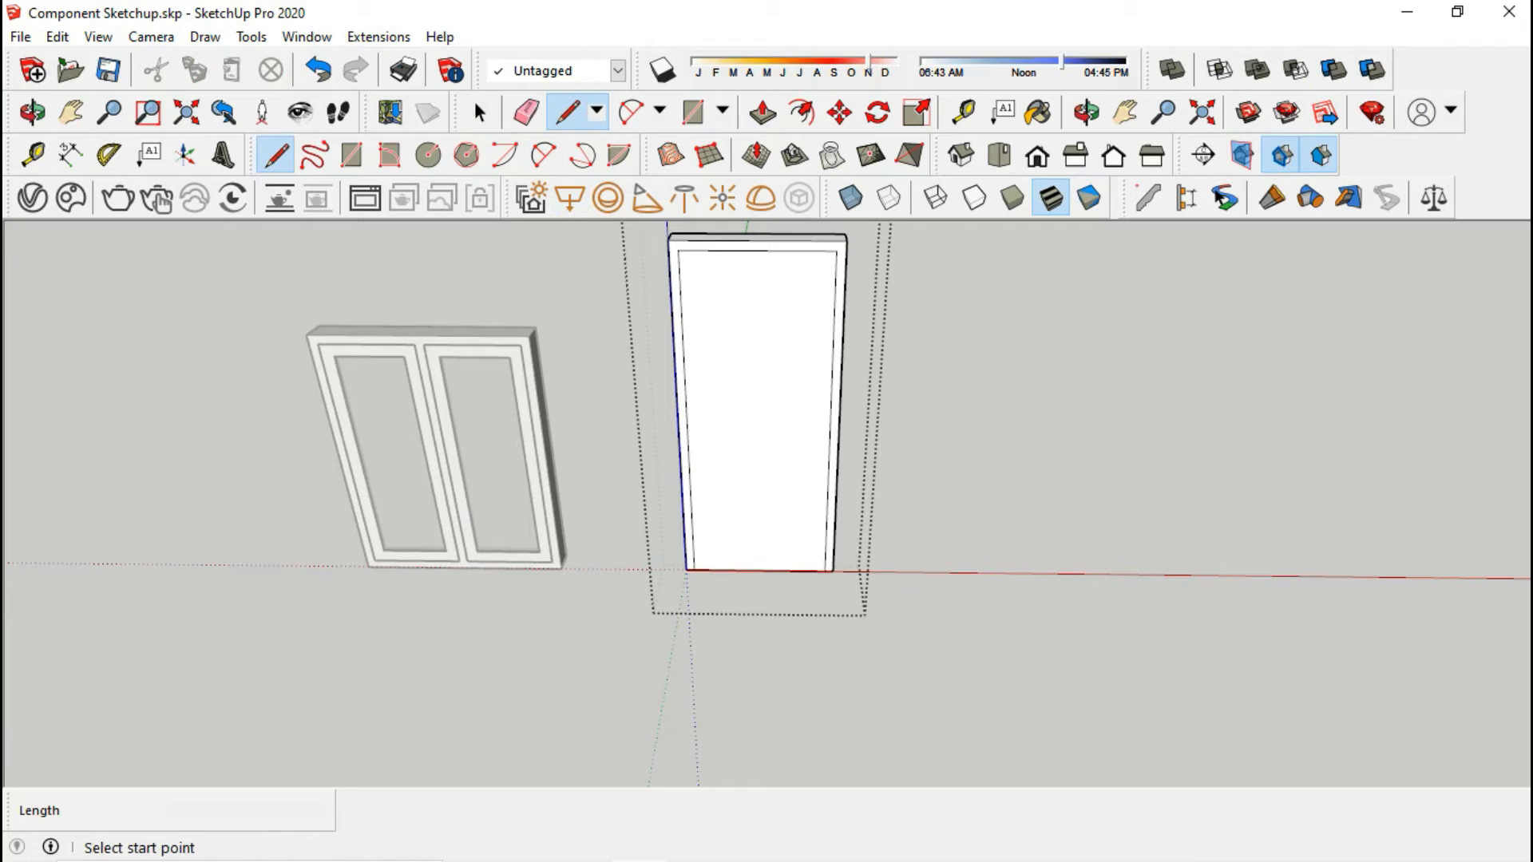
key(space)
scroll(704, 323, up, 1)
right_click(757, 334)
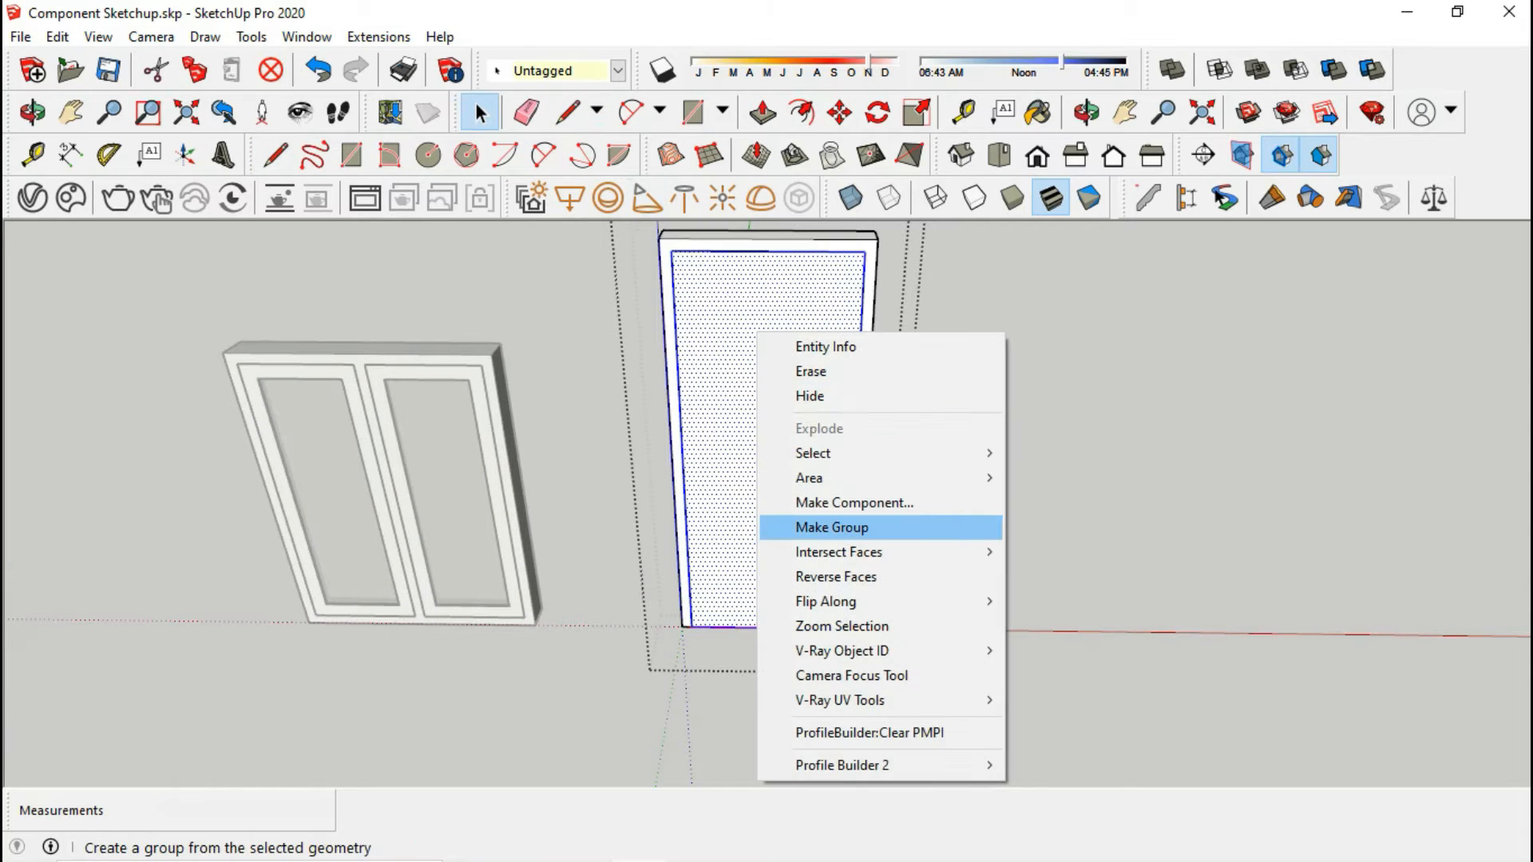
click(831, 527)
- Move the door leaf group by its lower-left corner about 125 cm along the red axis, out of the frame
key(q)
key(m)
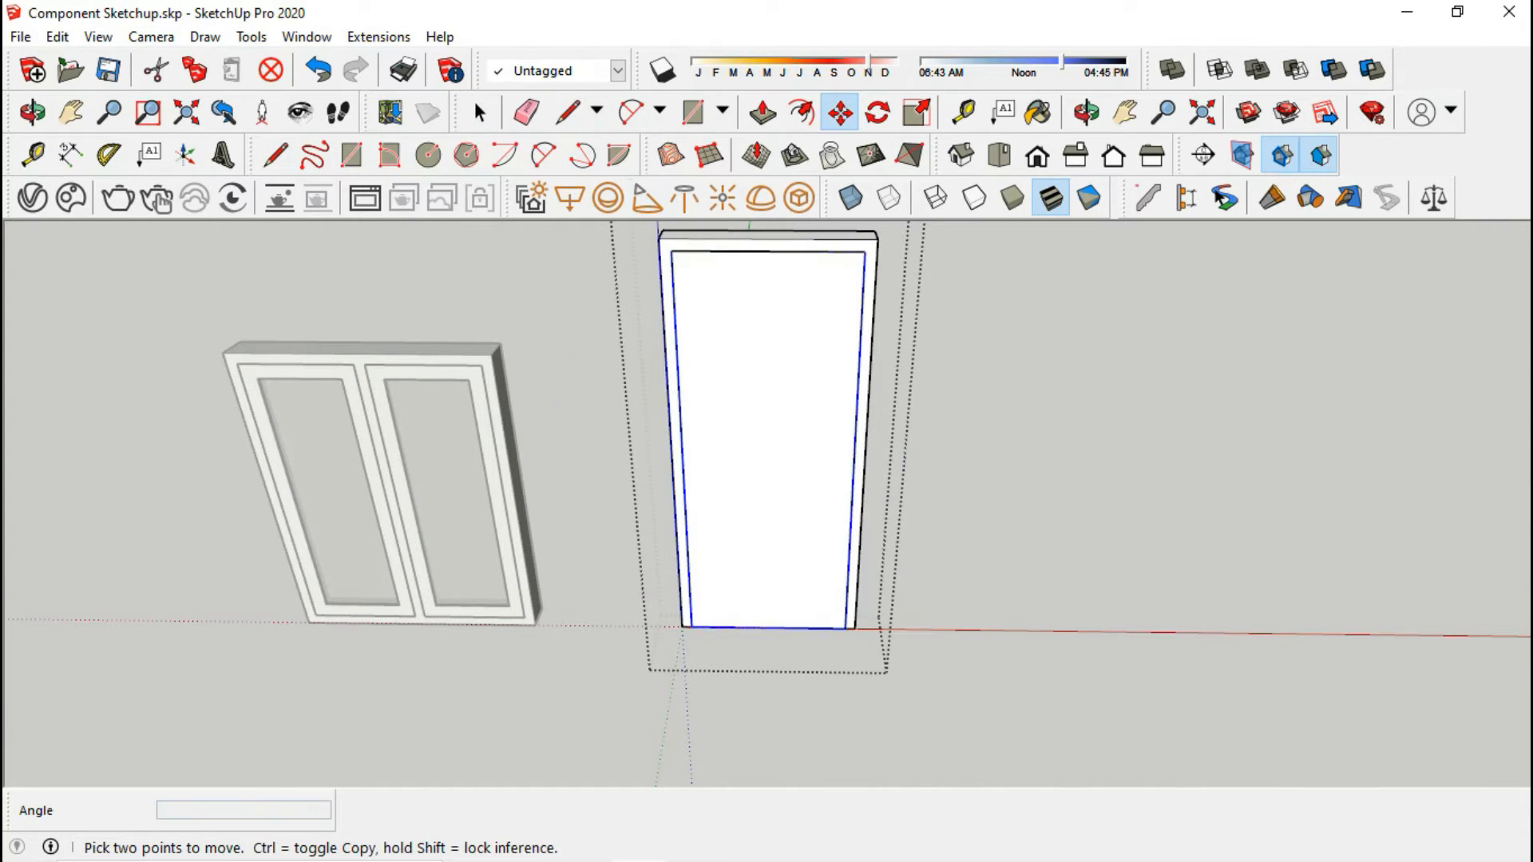
click(692, 628)
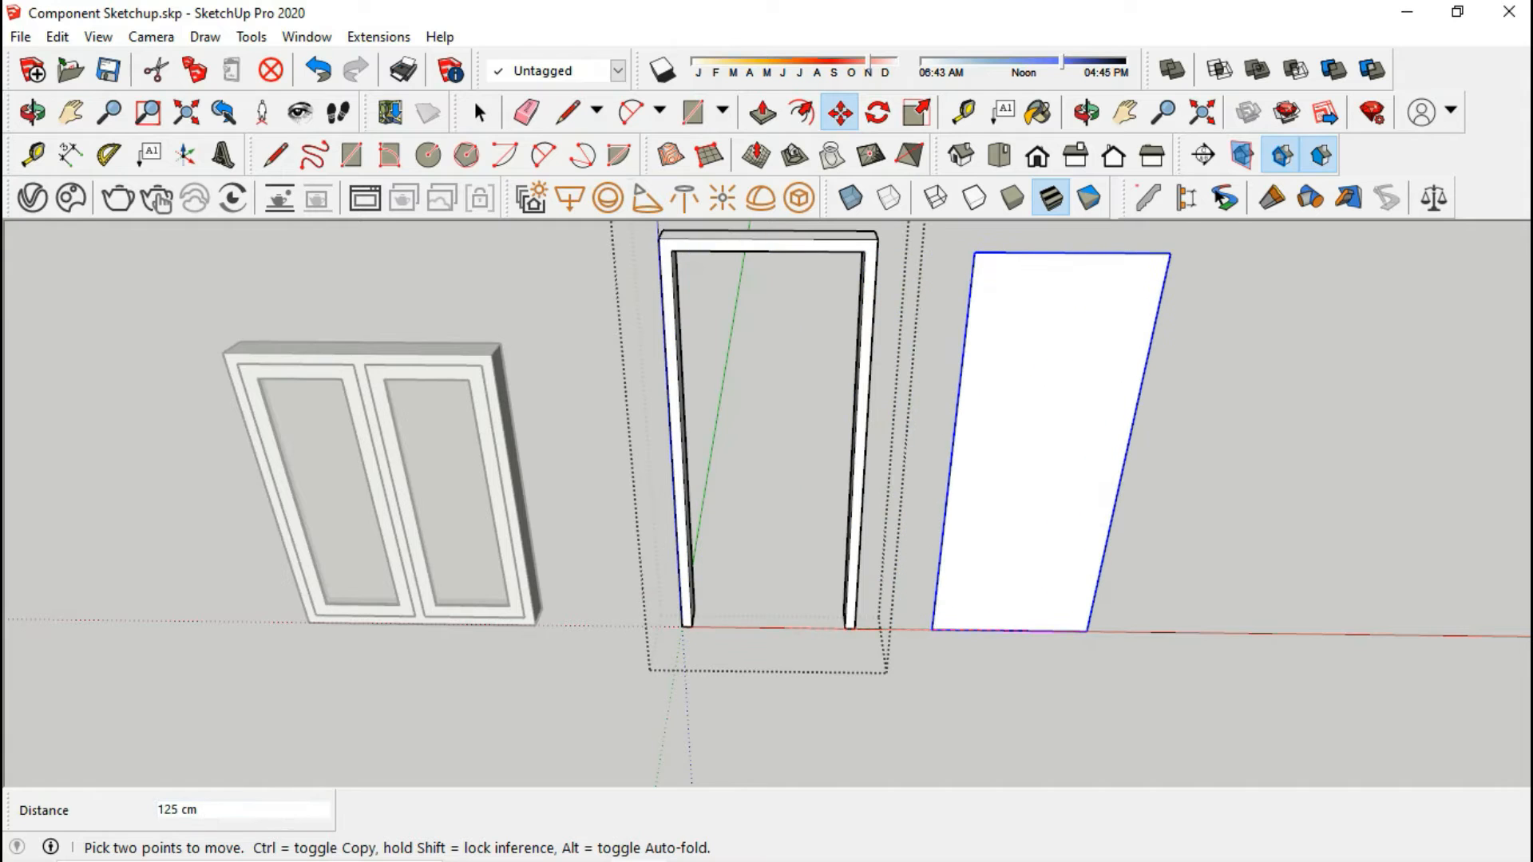
click(937, 630)
shift+middle_drag(982, 520, 510, 576)
key(space)
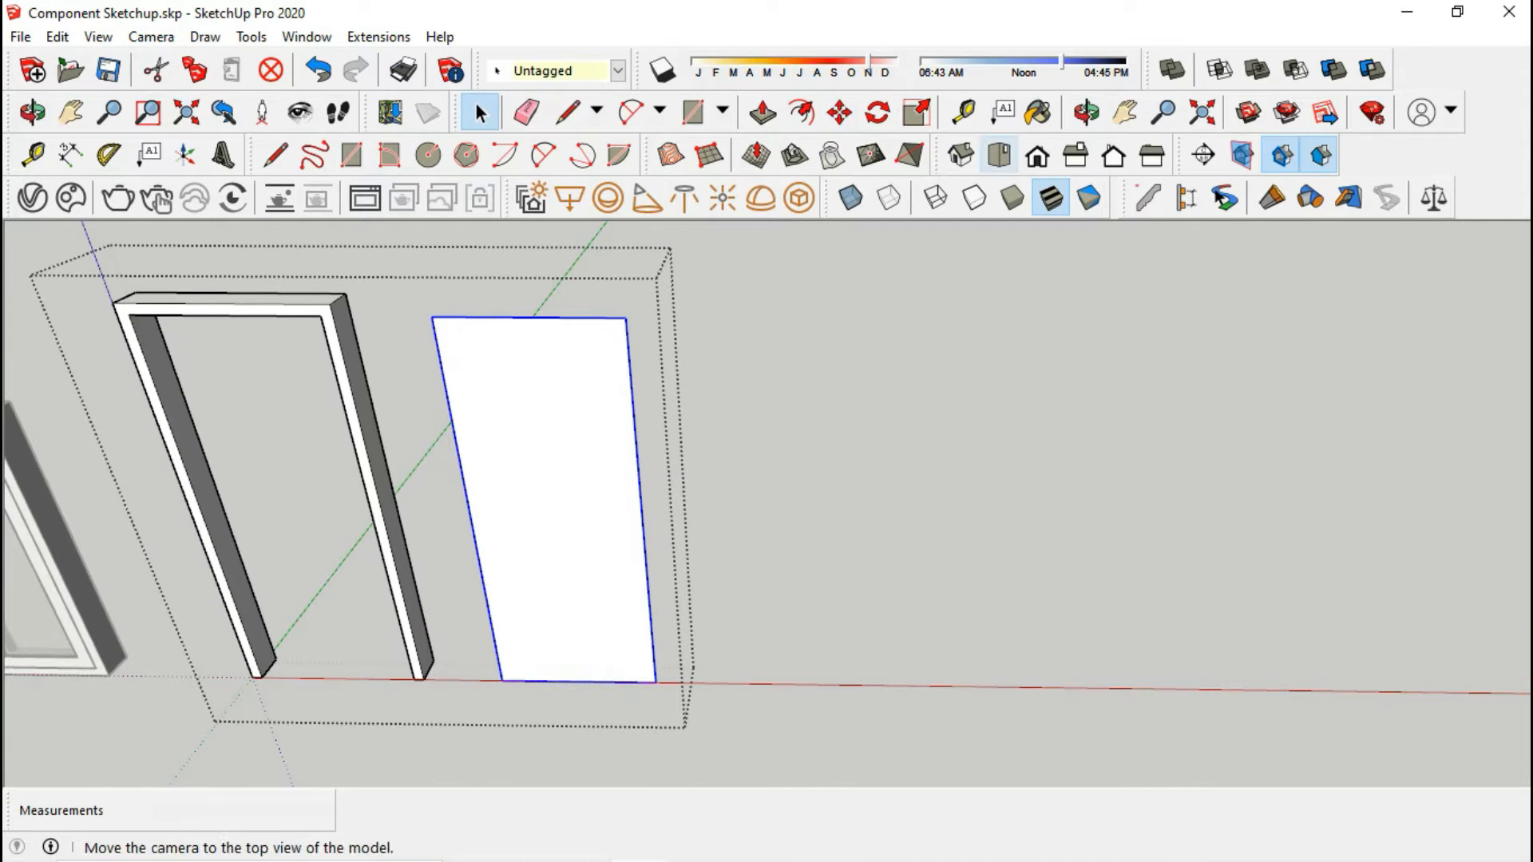
click(801, 112)
click(479, 113)
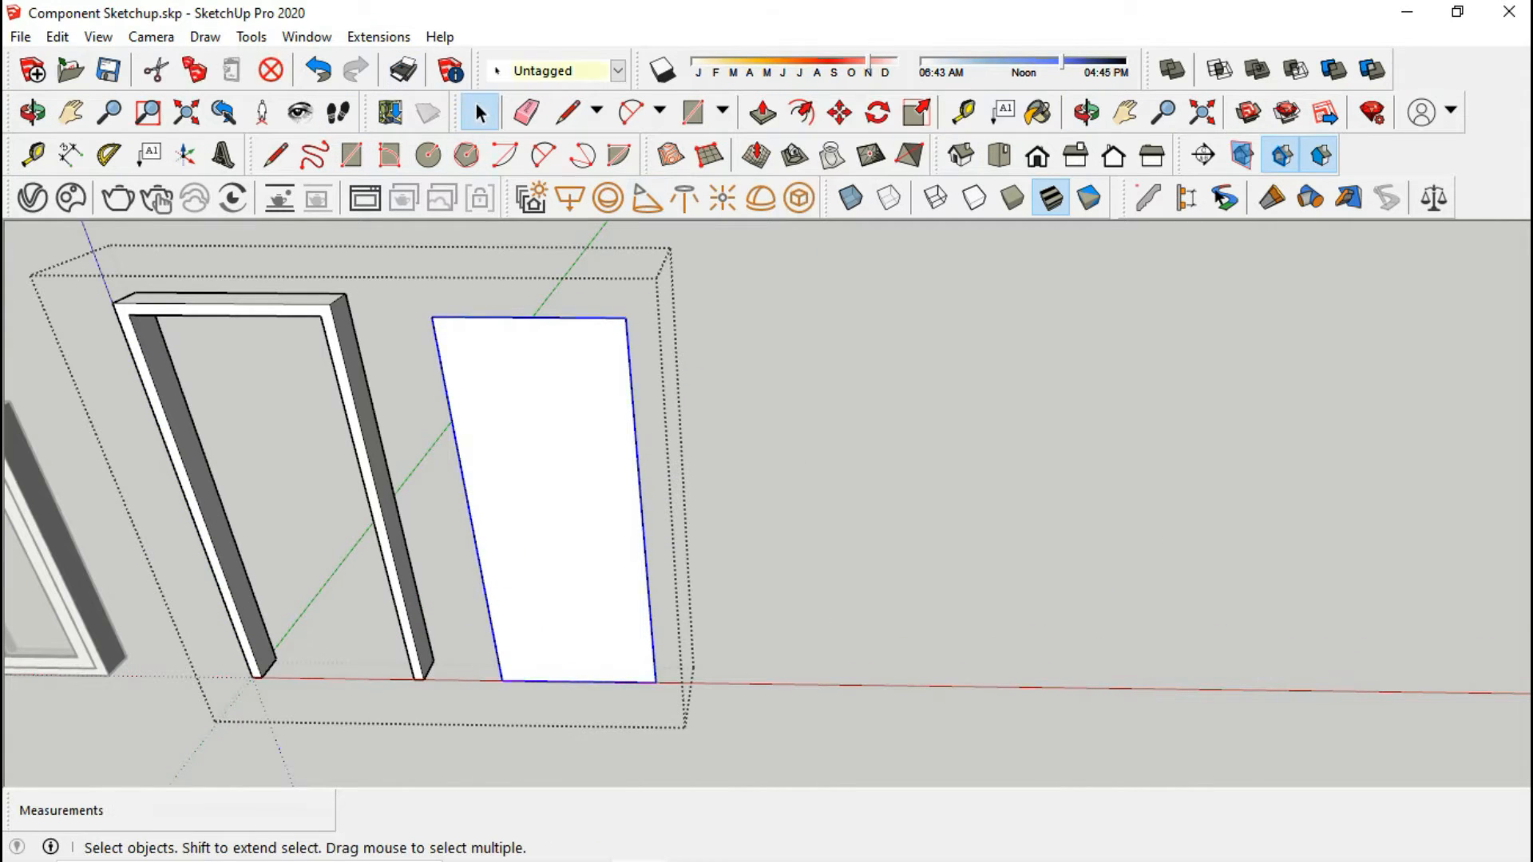
- Open the door leaf group and offset its face outline 10 cm inward
double_click(559, 479)
double_click(559, 479)
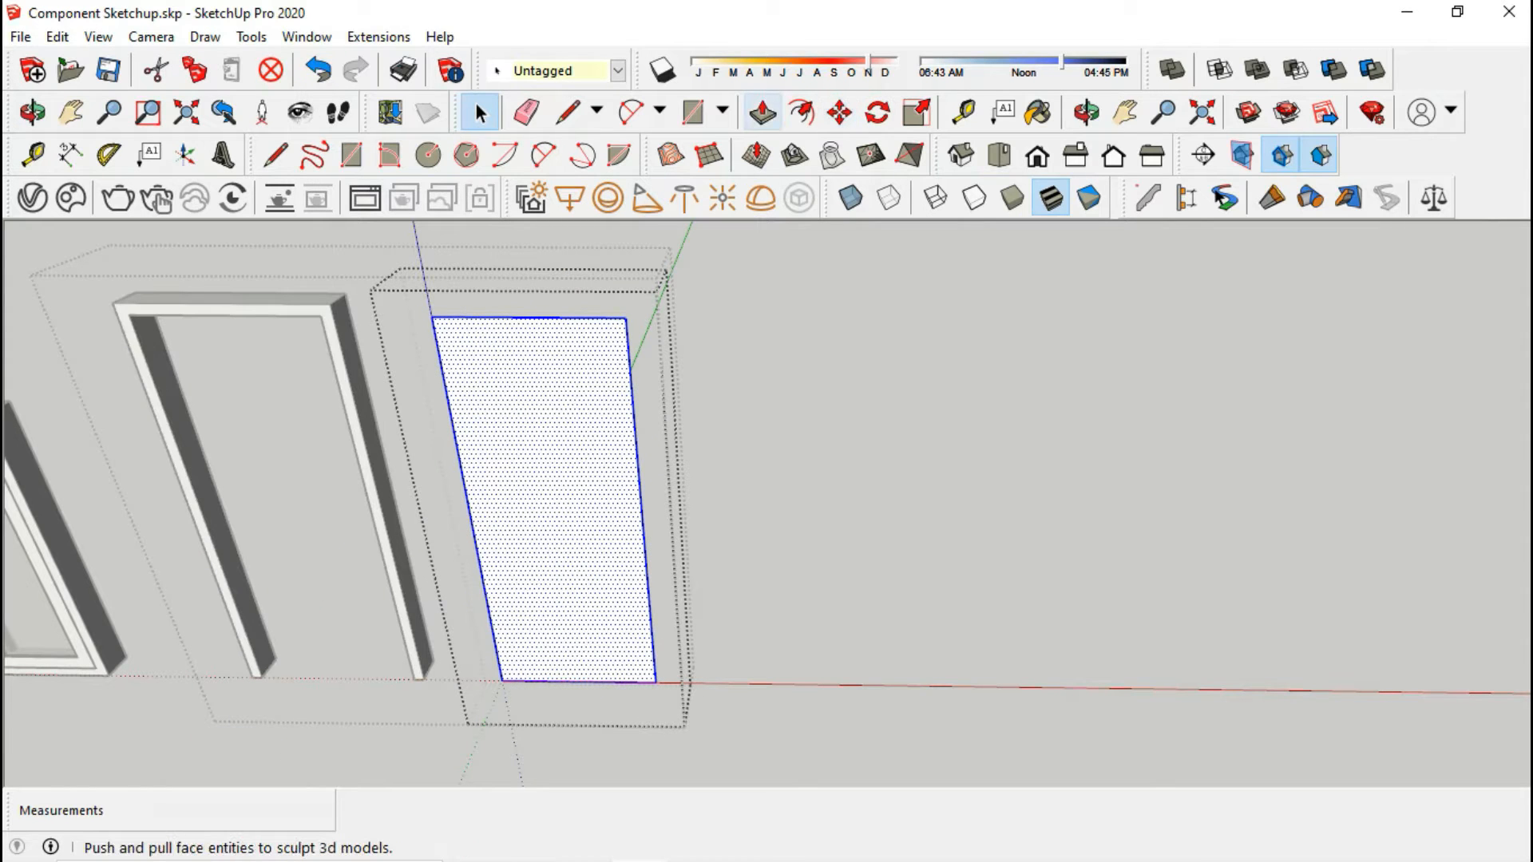
click(801, 112)
text(1)
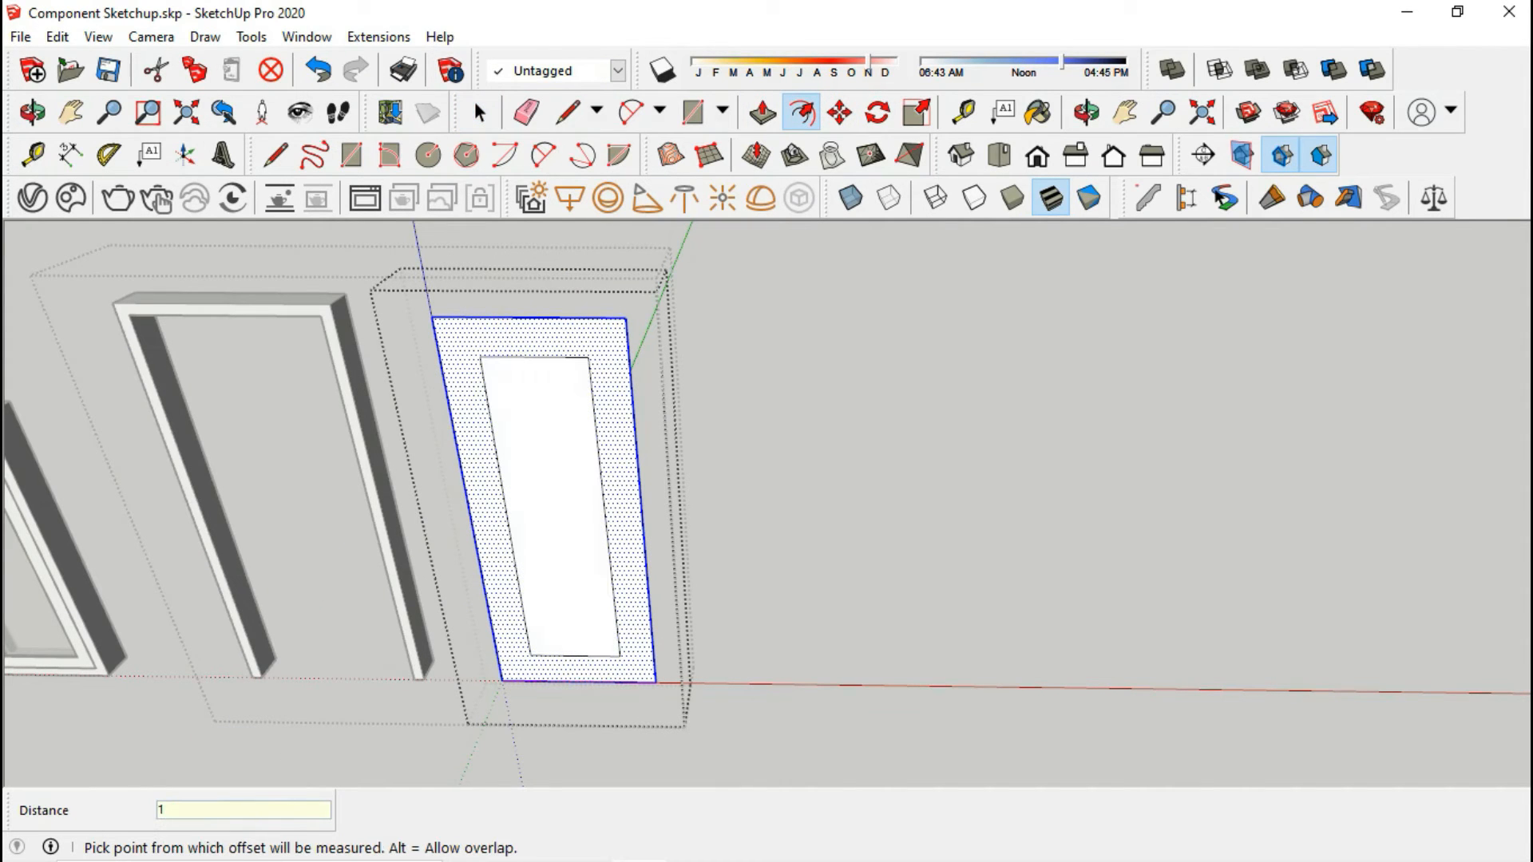
text(0)
key(Return)
click(480, 111)
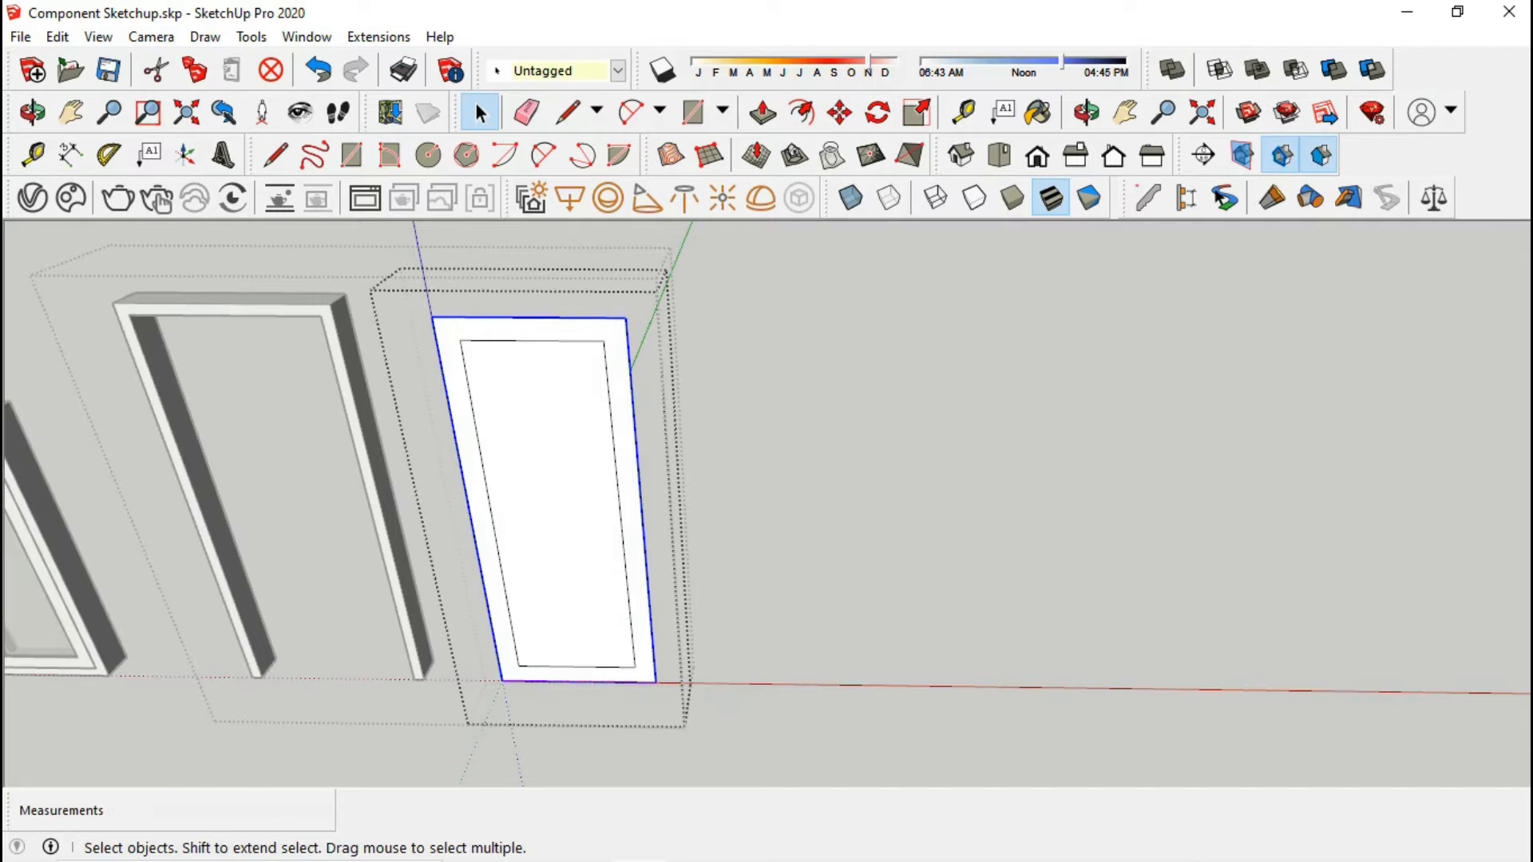
- Offset the inner panel face of the door leaf 1 cm inward to outline a narrow groove
click(551, 448)
click(801, 112)
scroll(527, 419, up, 2)
click(451, 378)
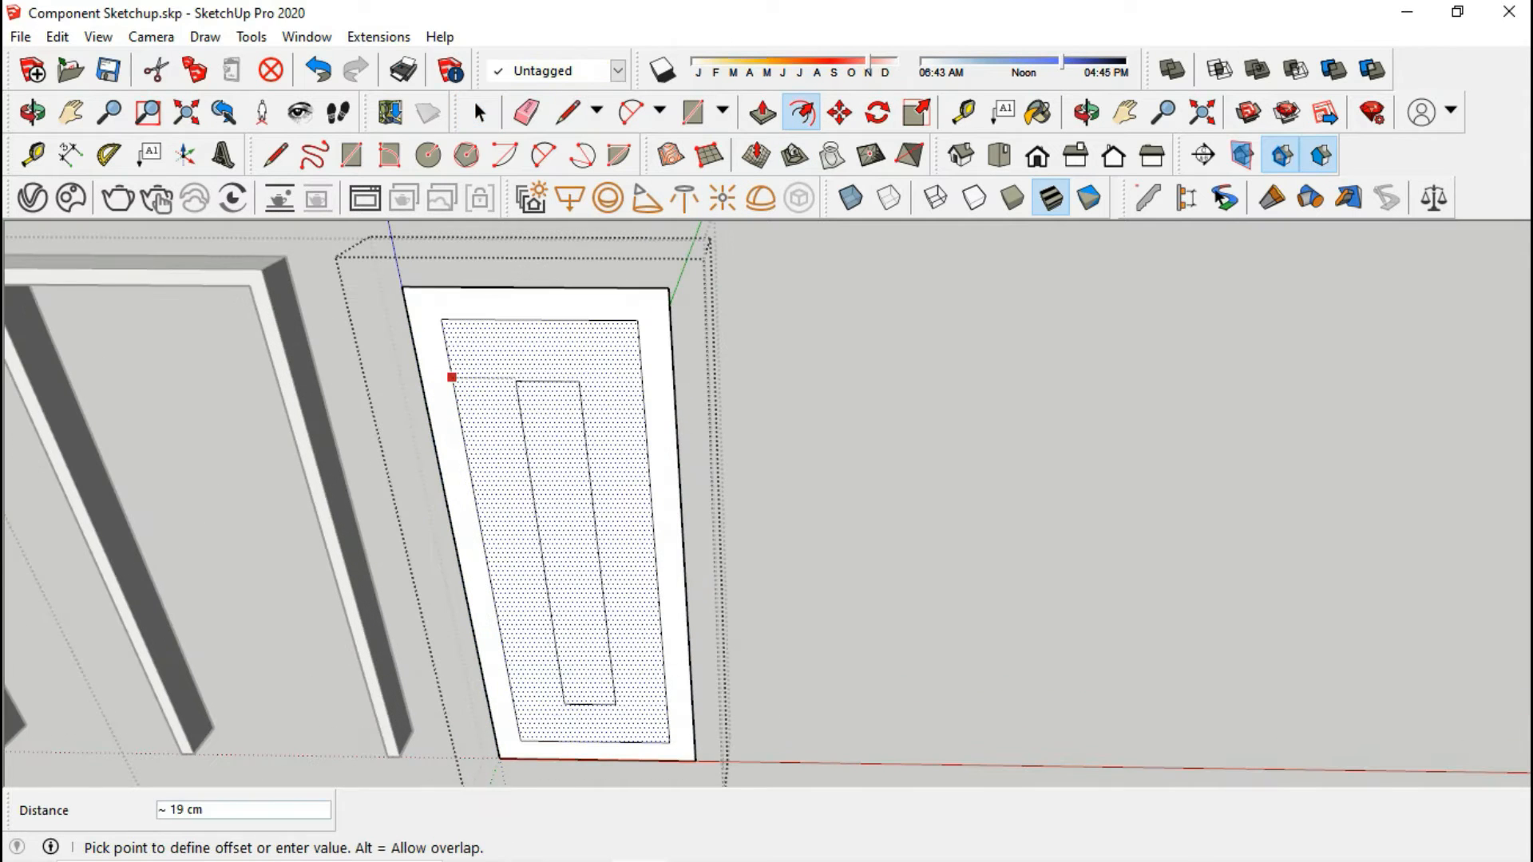
click(486, 382)
text(1)
key(Return)
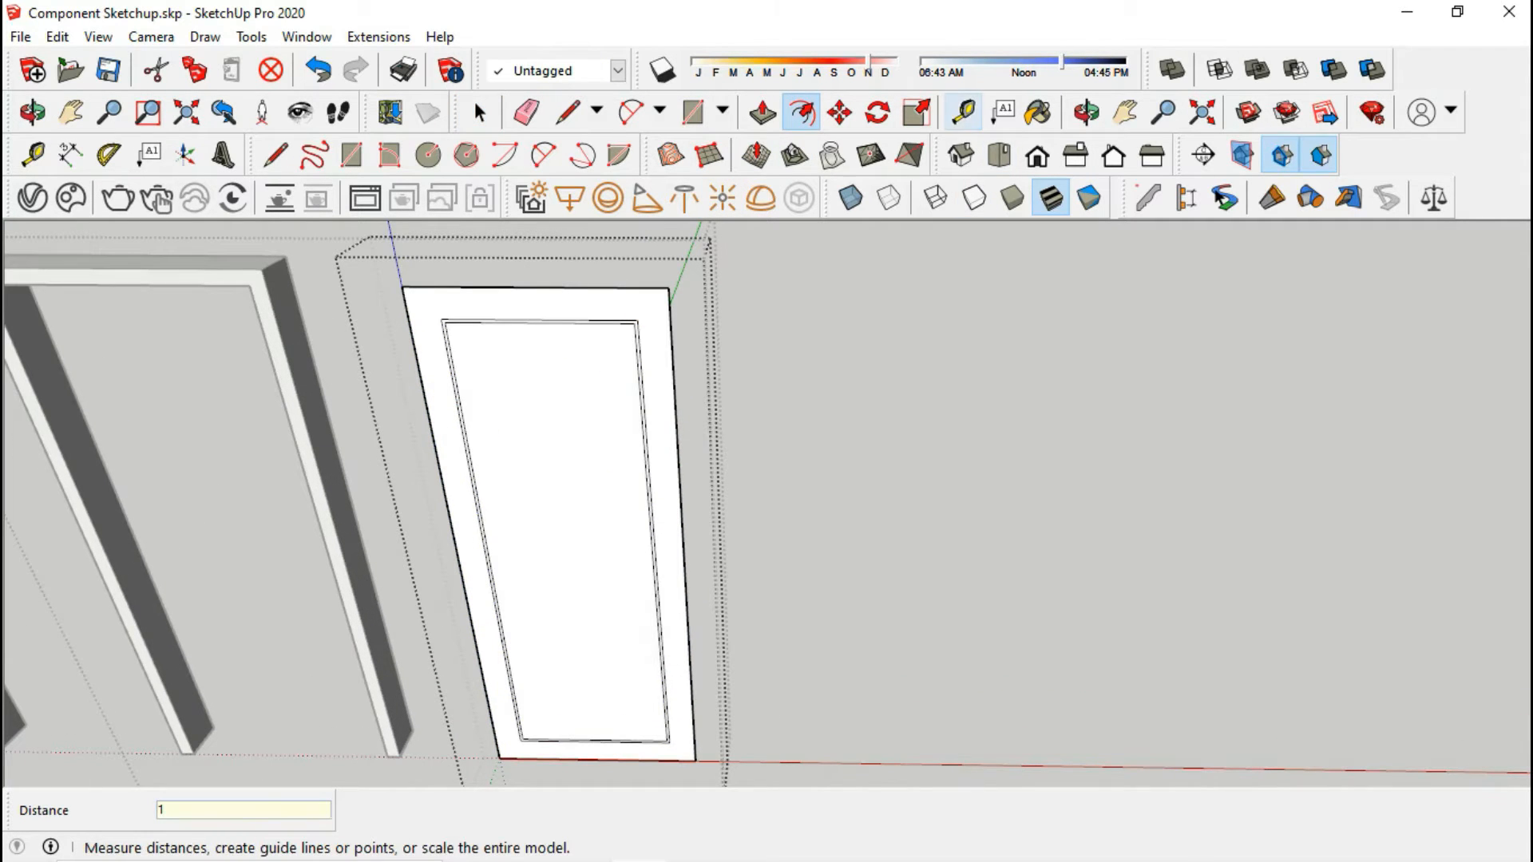
- Place a horizontal guide line at the door leaf's mid-height, about 98 cm above its bottom edge
click(963, 112)
scroll(588, 709, up, 2)
shift+middle_drag(600, 774, 683, 664)
scroll(697, 672, up, 1)
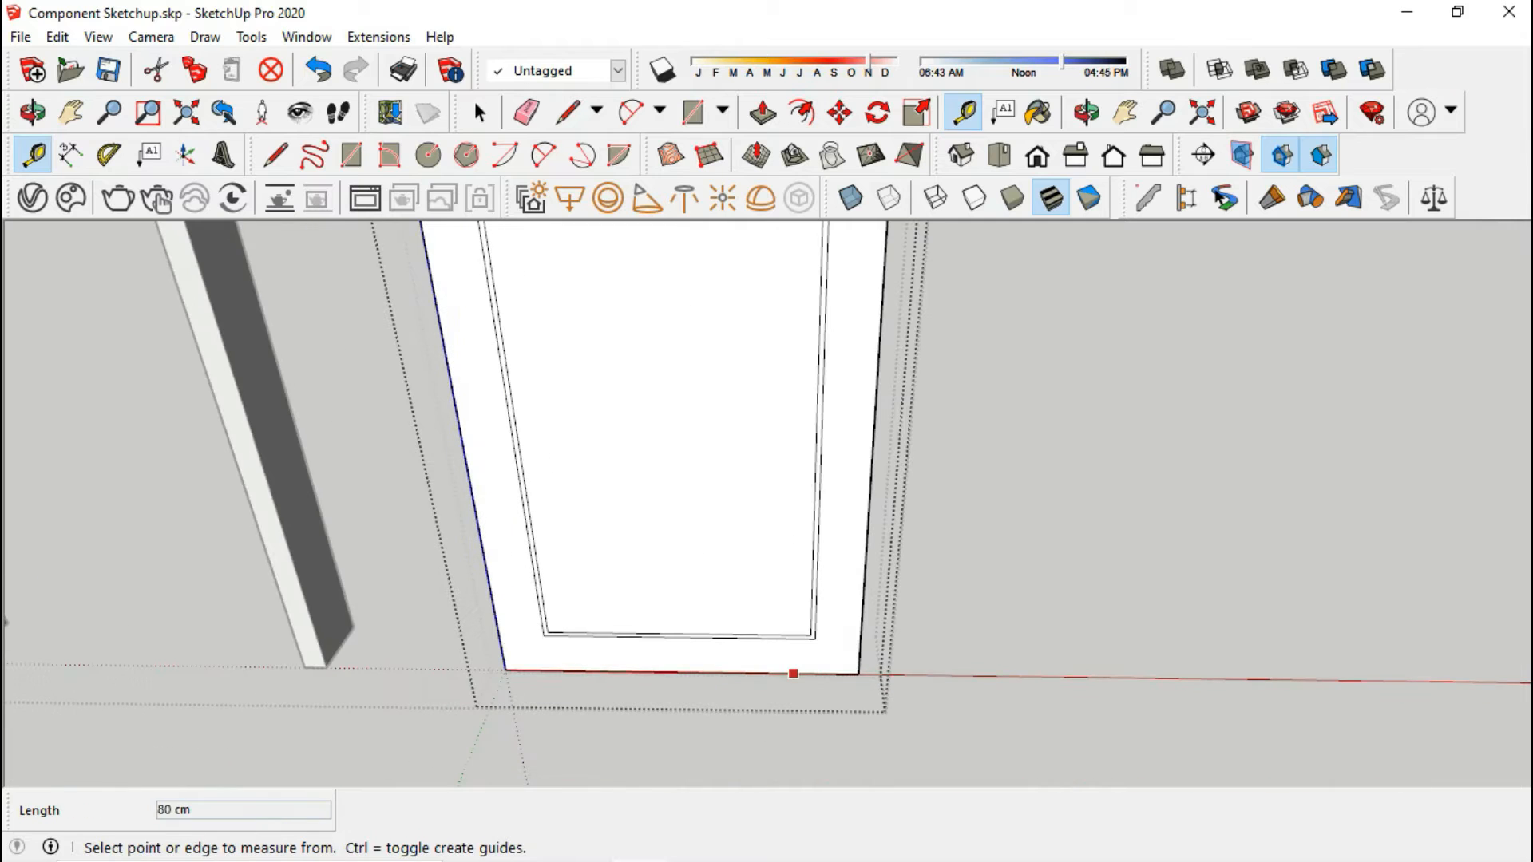
click(793, 673)
scroll(793, 673, down, 5)
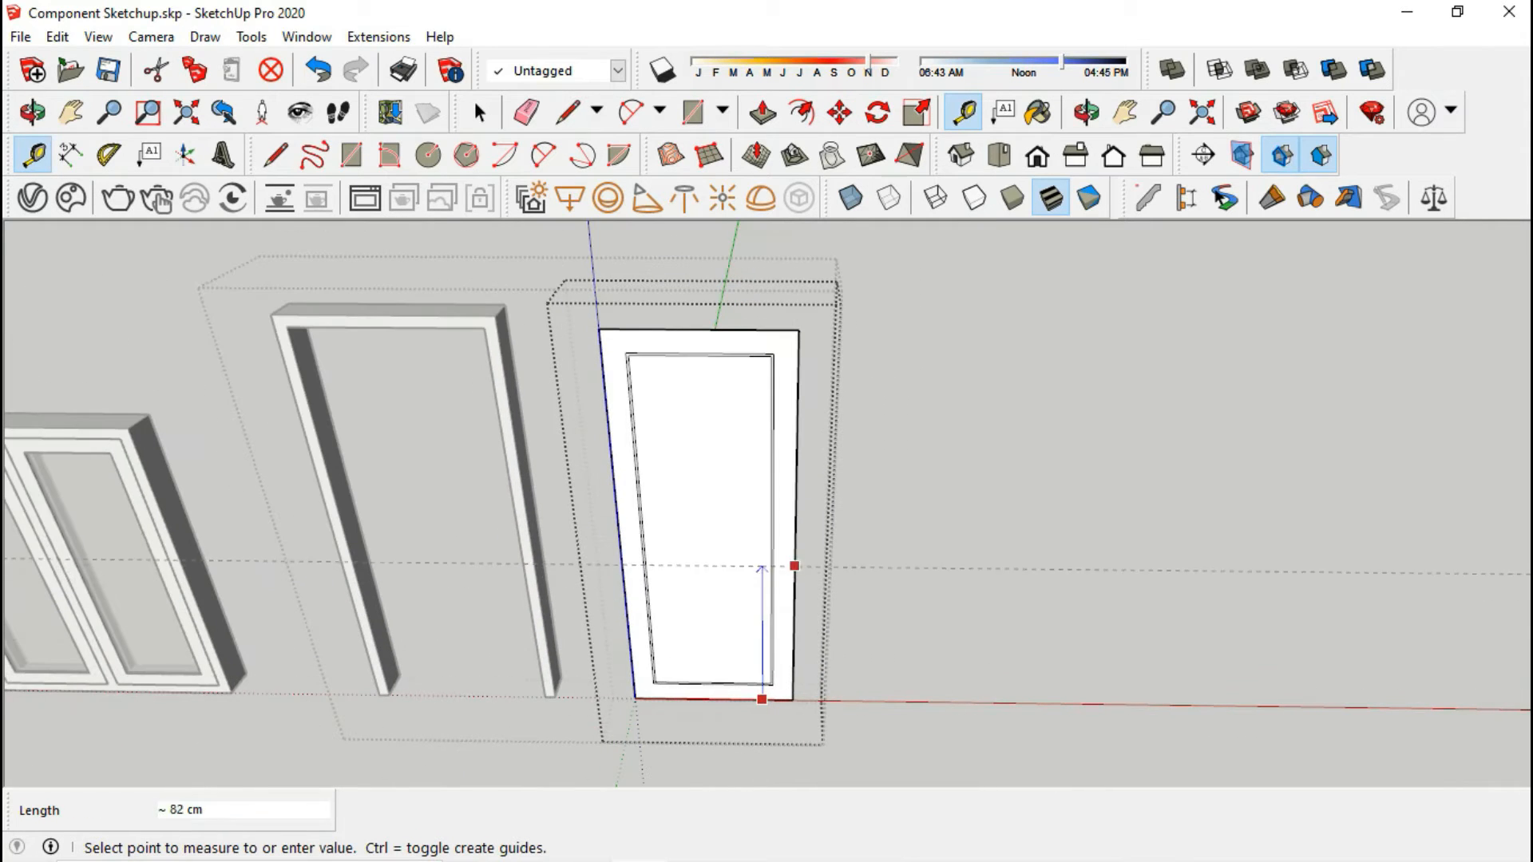
click(795, 537)
- Add parallel guide lines 0.5 cm above and below the mid-height guide on the door leaf
scroll(732, 537, up, 5)
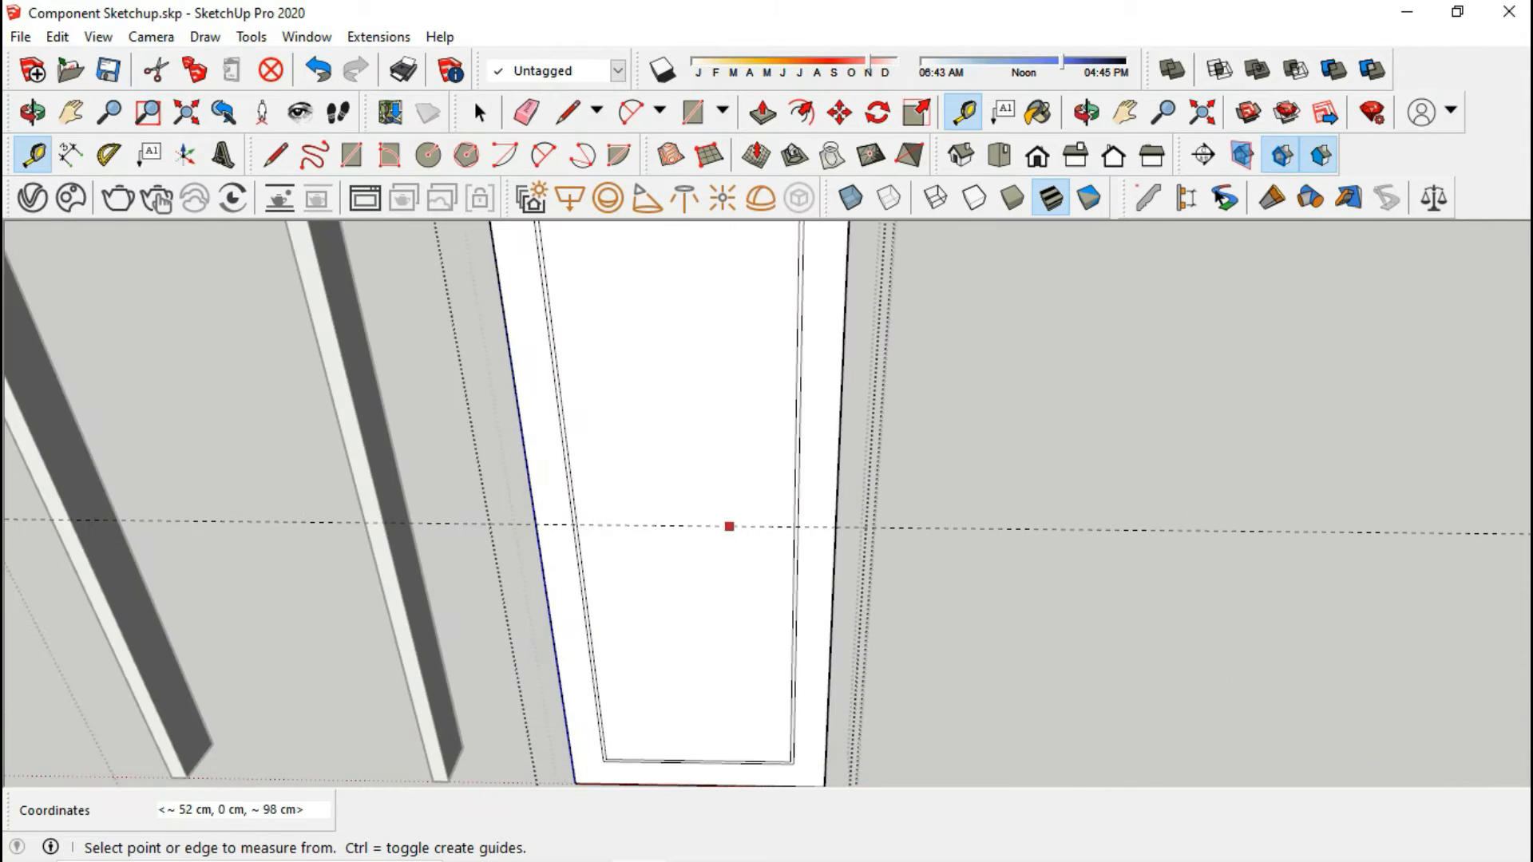
click(728, 526)
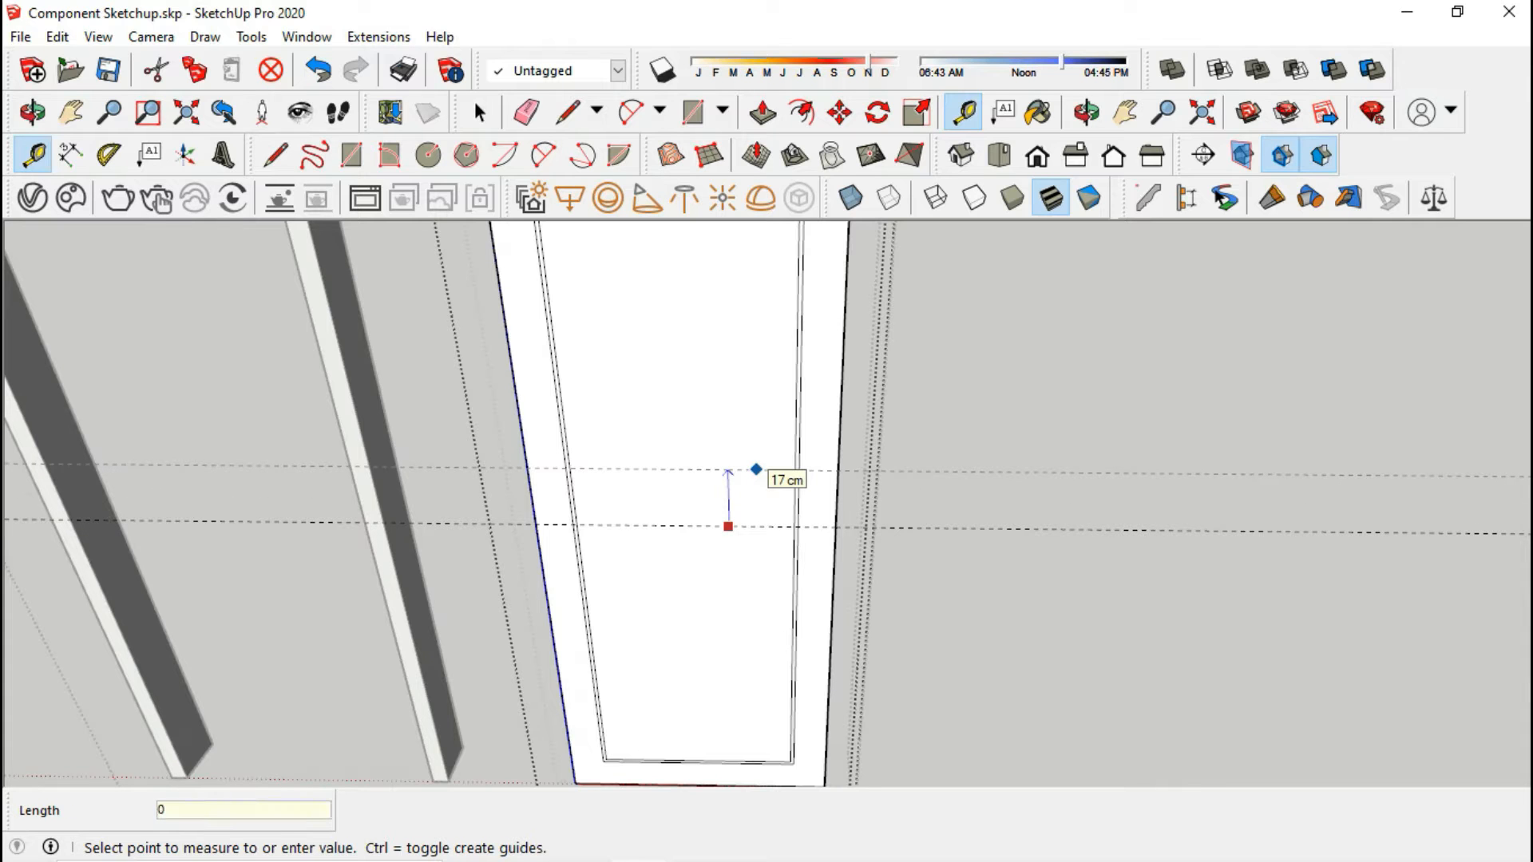
scroll(732, 535, up, 6)
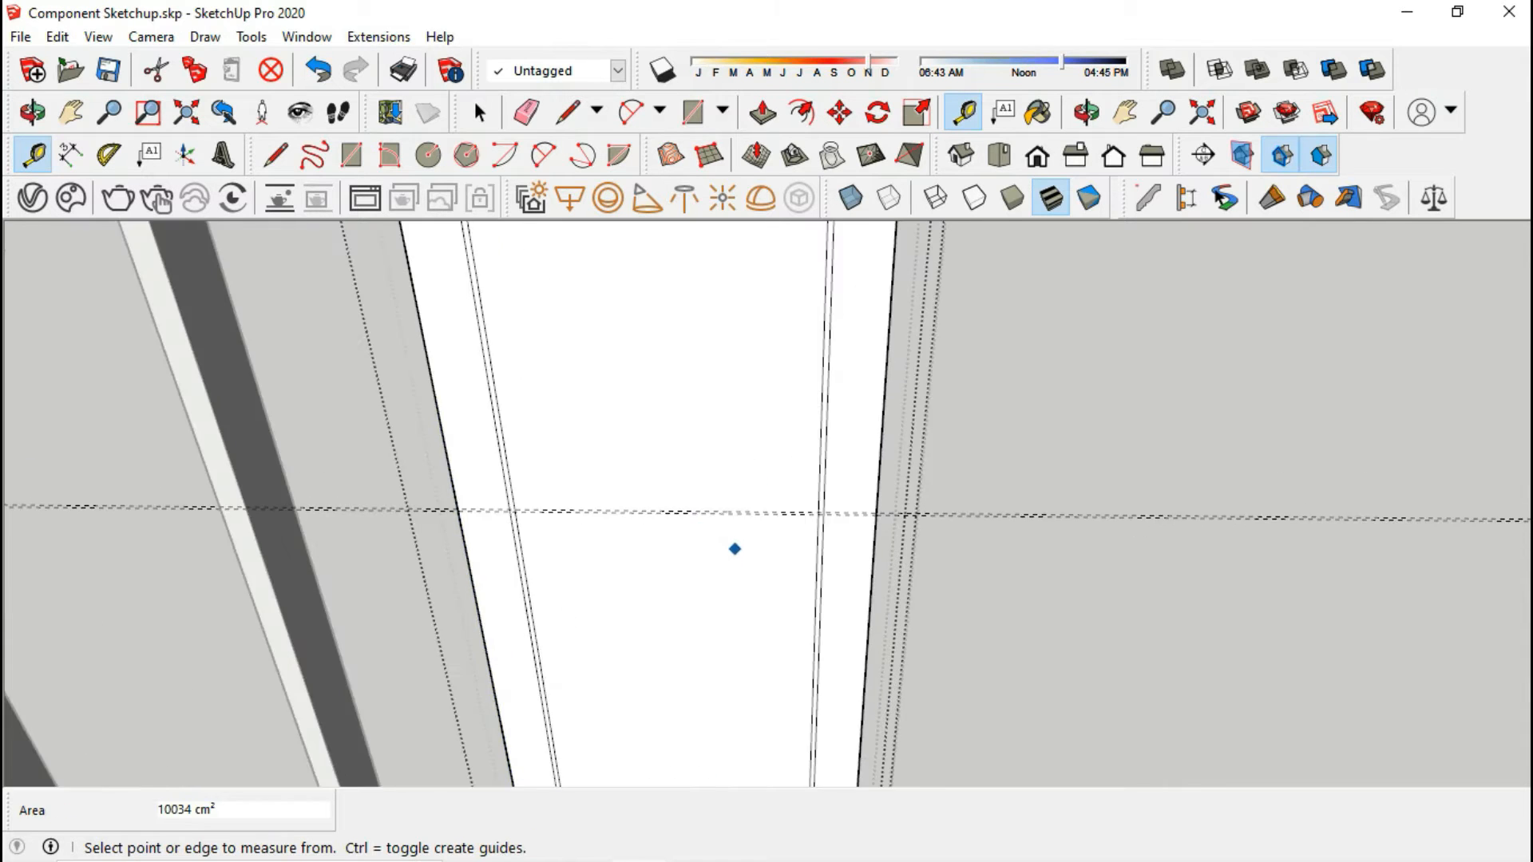
click(782, 488)
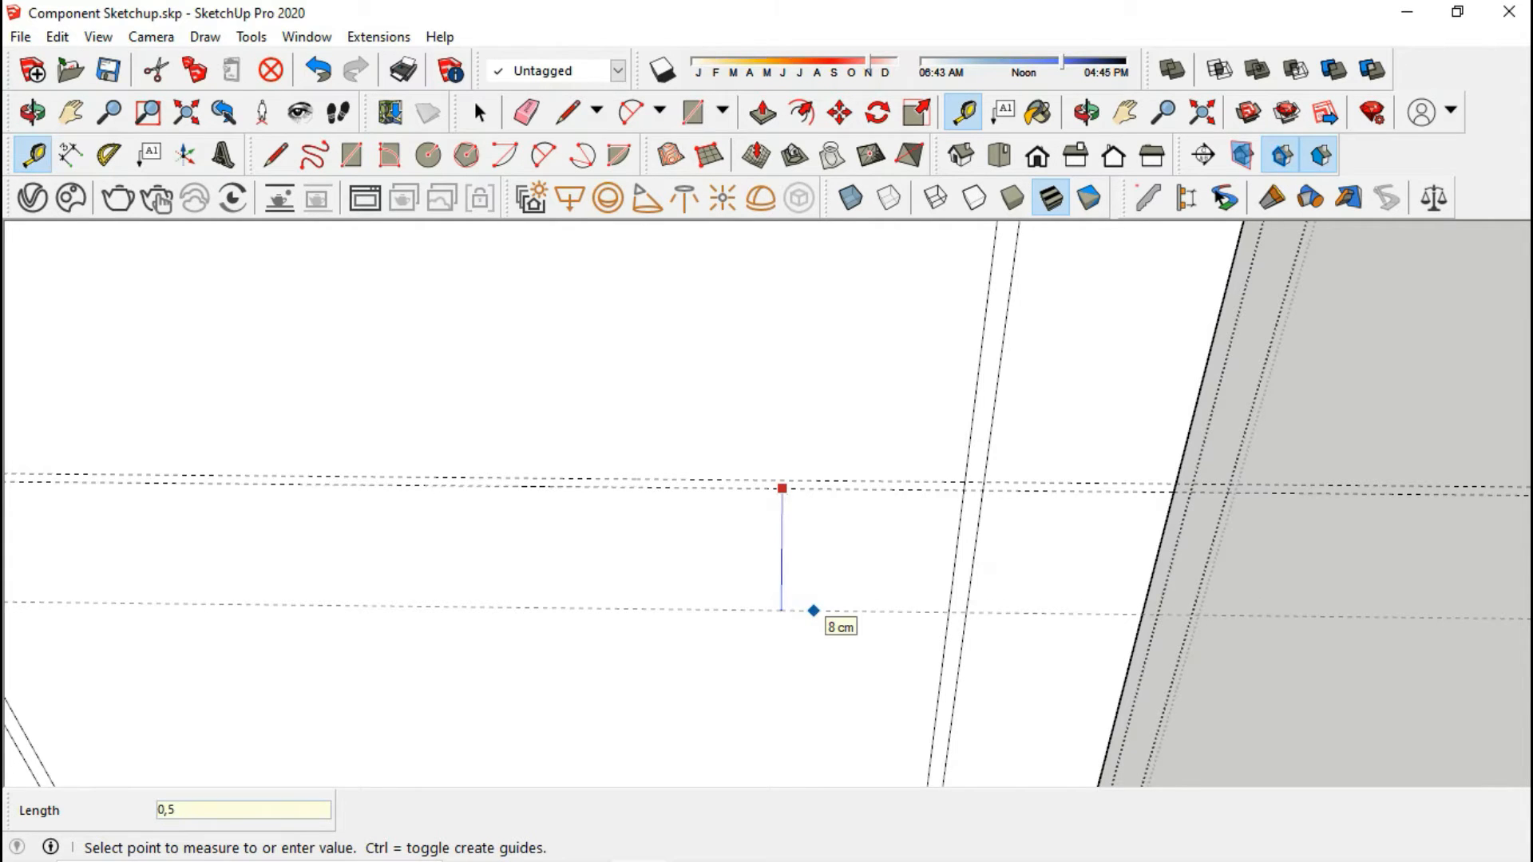
- Draw a 1 x 58 cm rectangle between the outer guides across the inner panel, and remove the guide lines
scroll(817, 613, down, 2)
key(r)
scroll(208, 561, up, 4)
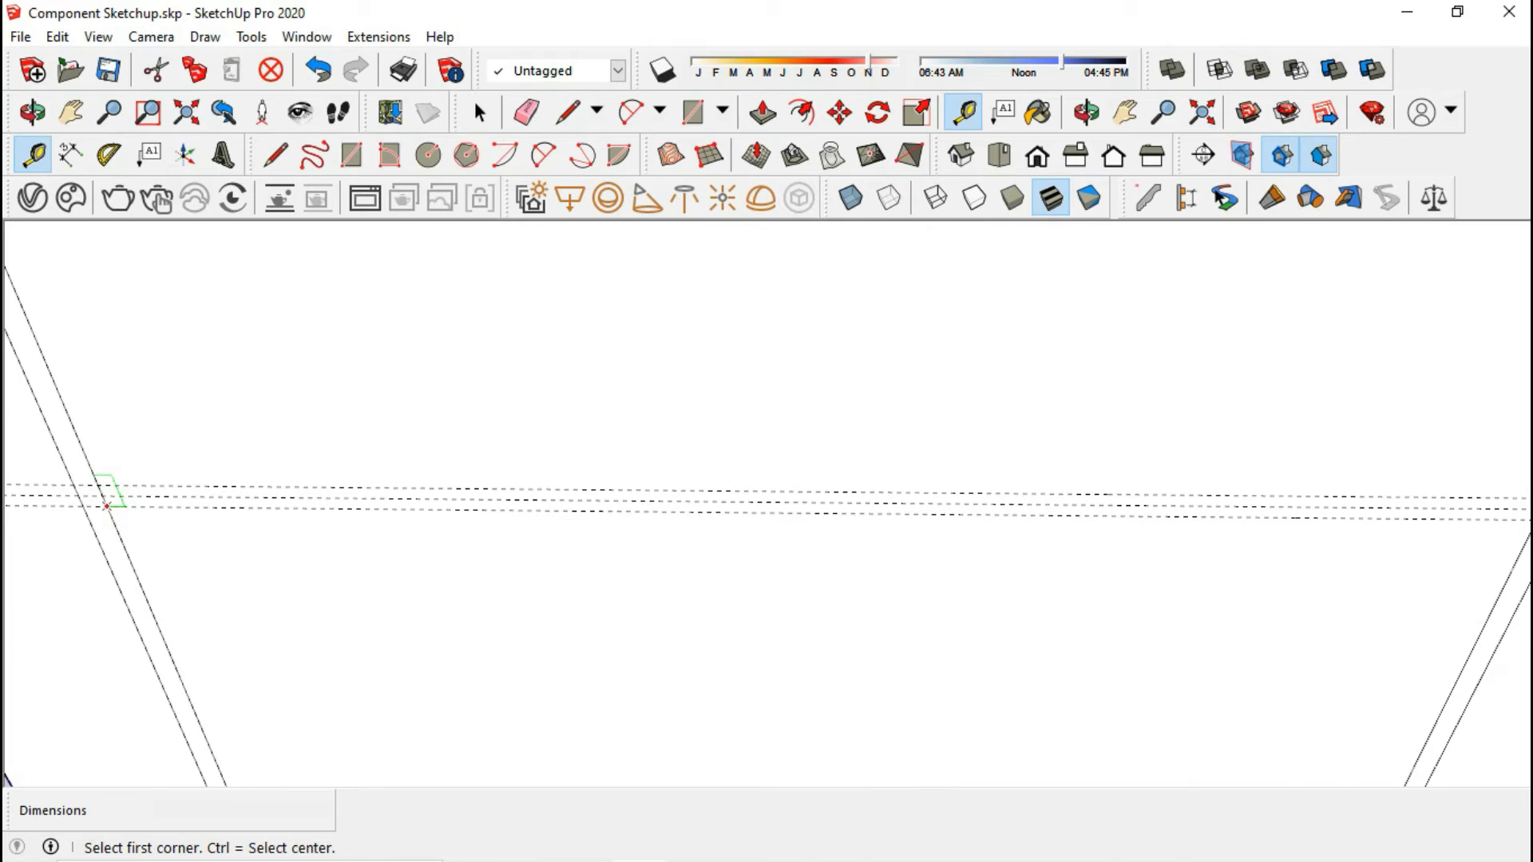
click(107, 506)
scroll(320, 503, down, 2)
scroll(1138, 507, up, 1)
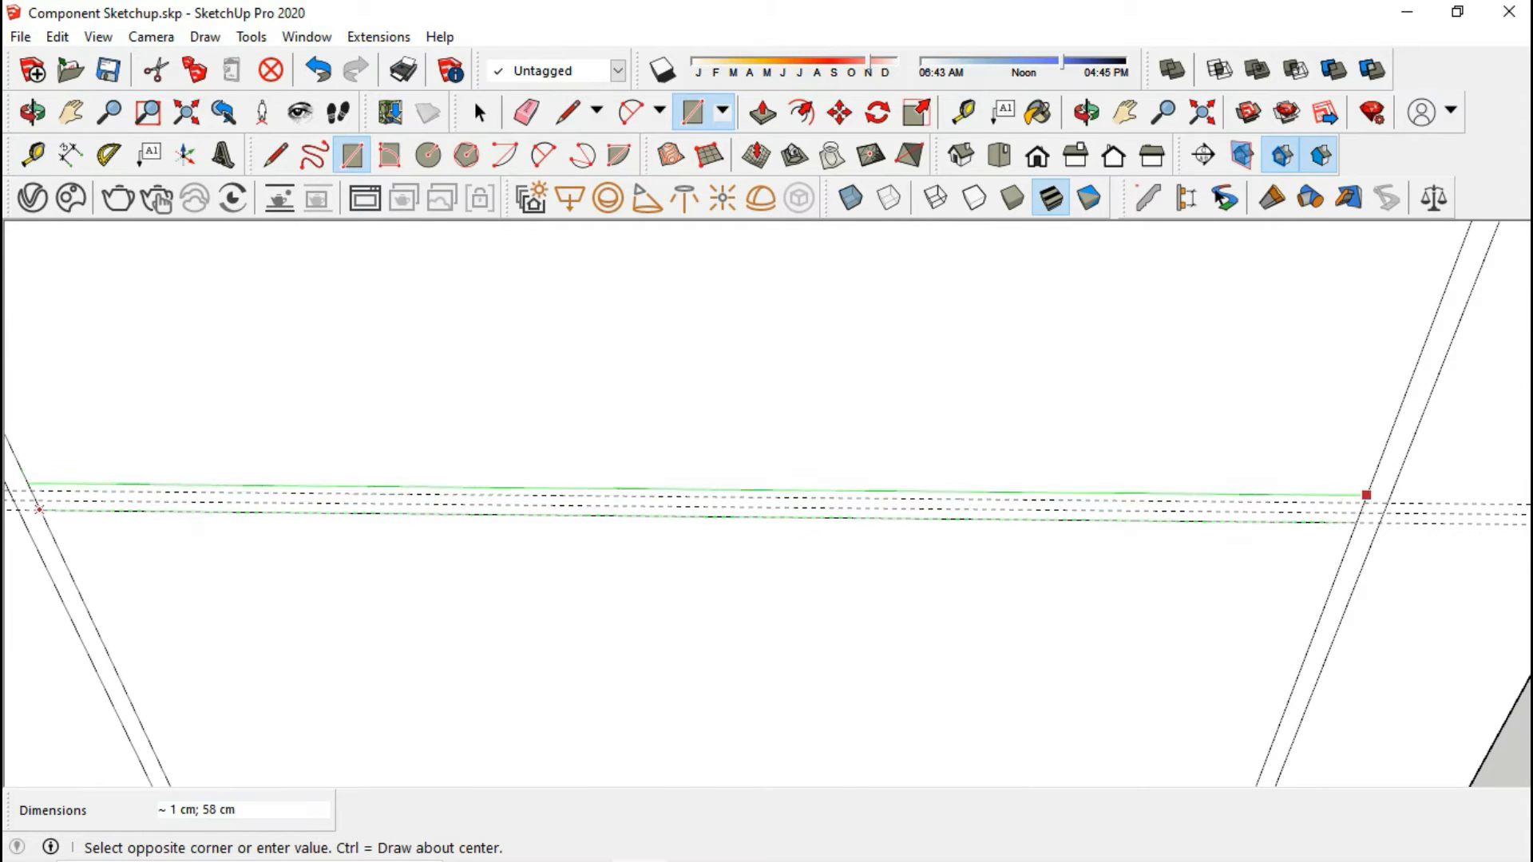
click(1362, 503)
key(e)
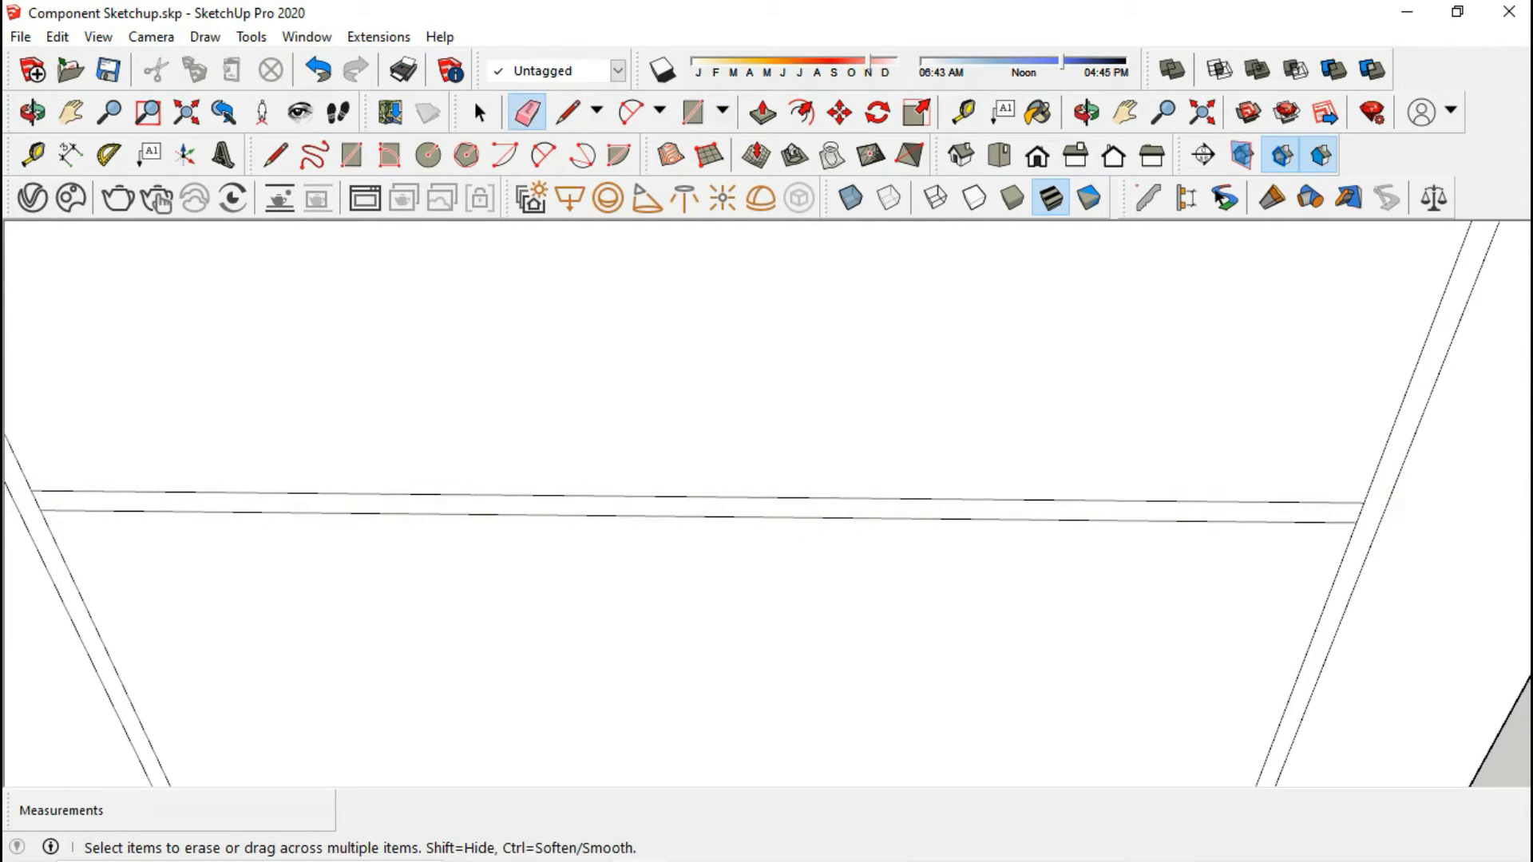
click(480, 112)
- Copy the horizontal strip upward along the panel's inner edge, about midway to the top of the panel
scroll(1380, 512, up, 2)
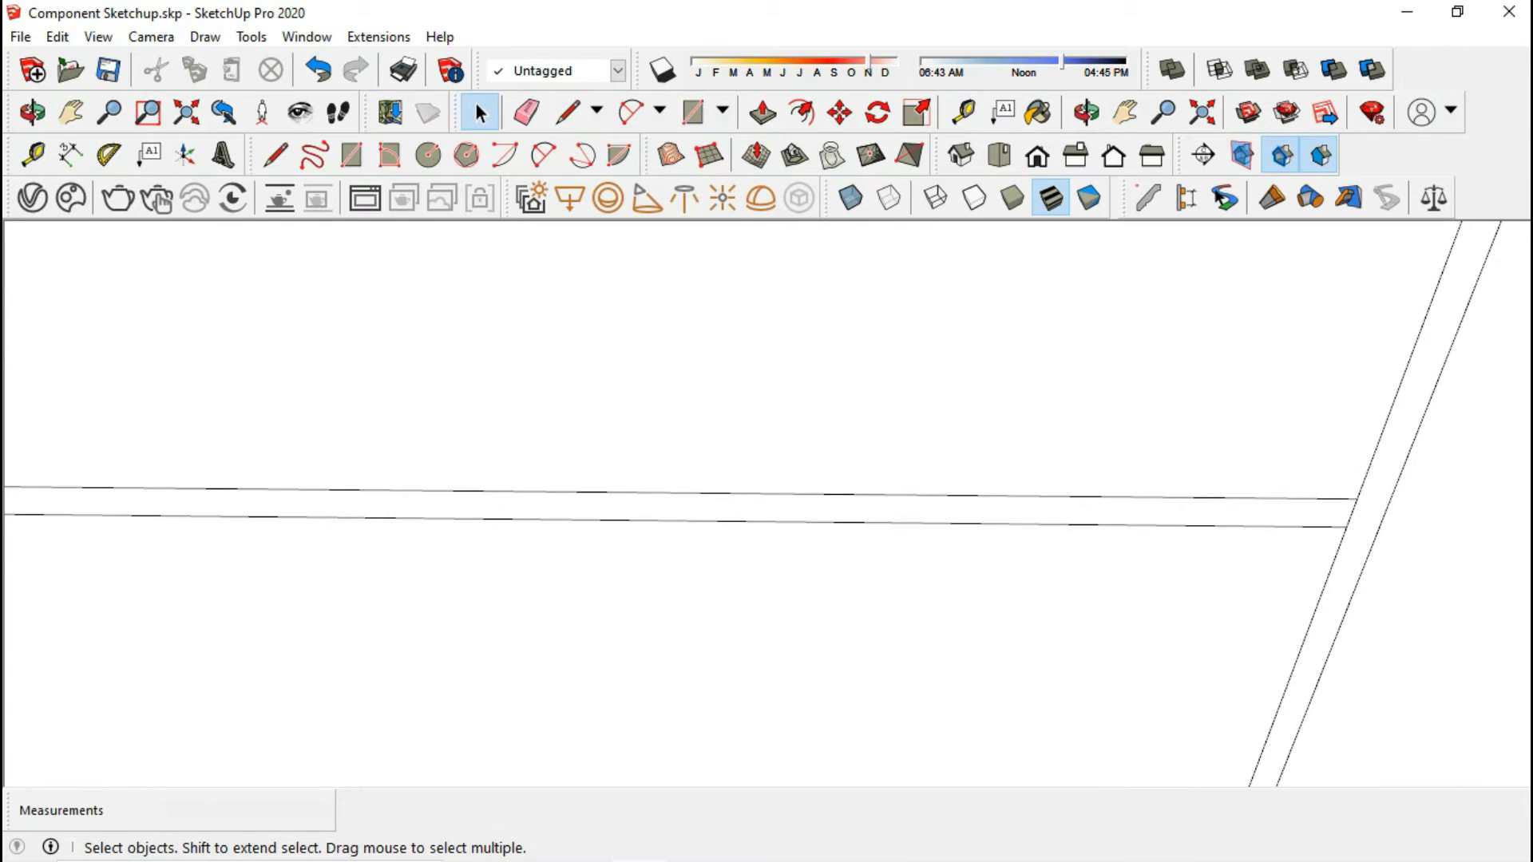
click(1348, 513)
scroll(1361, 511, up, 1)
key(m)
key(ctrl)
click(1361, 511)
scroll(948, 434, down, 6)
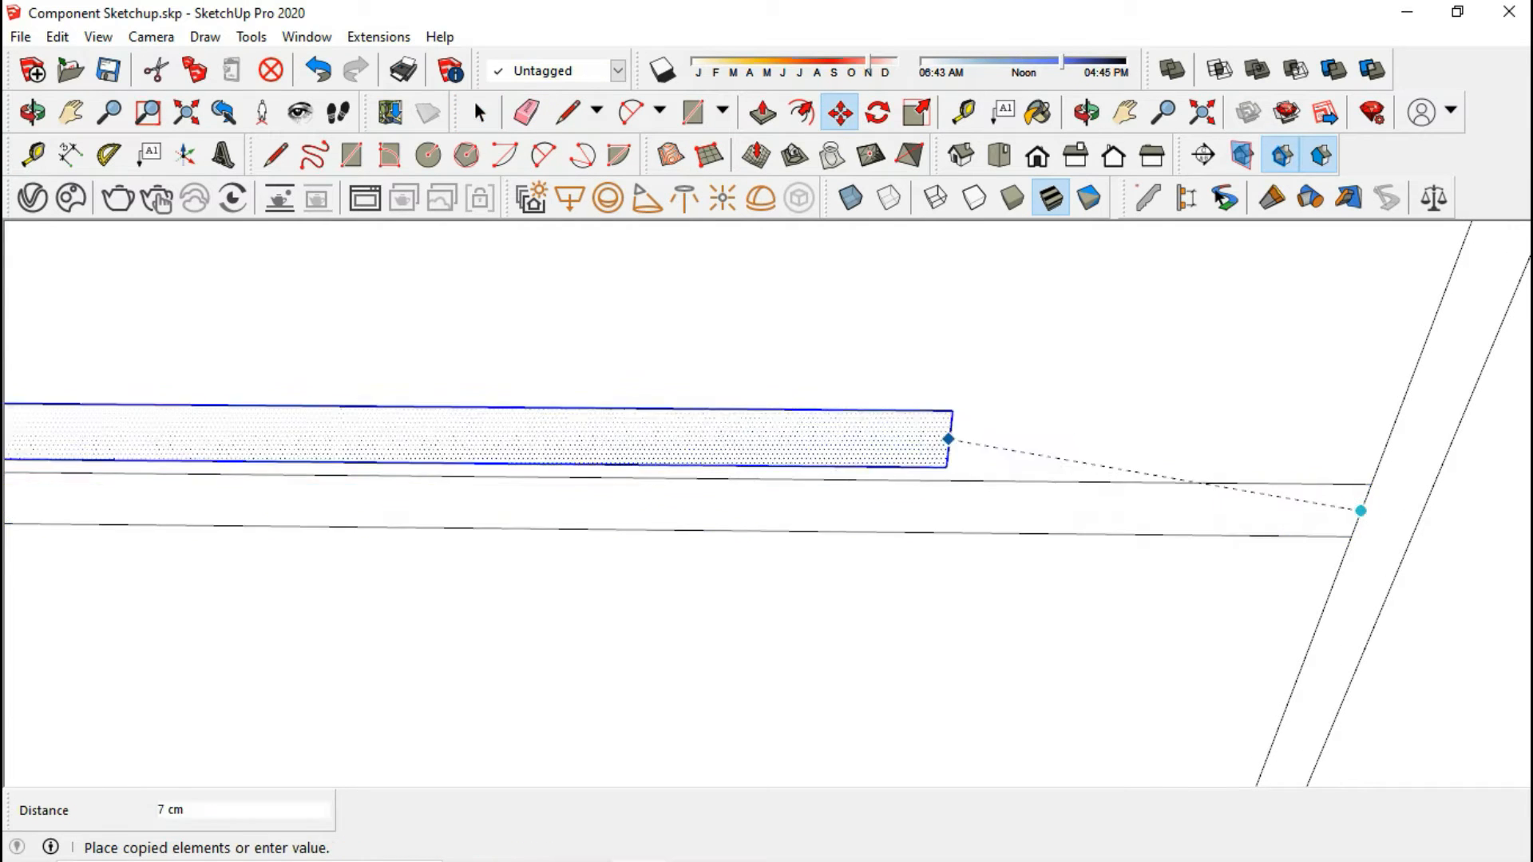
scroll(992, 498, down, 5)
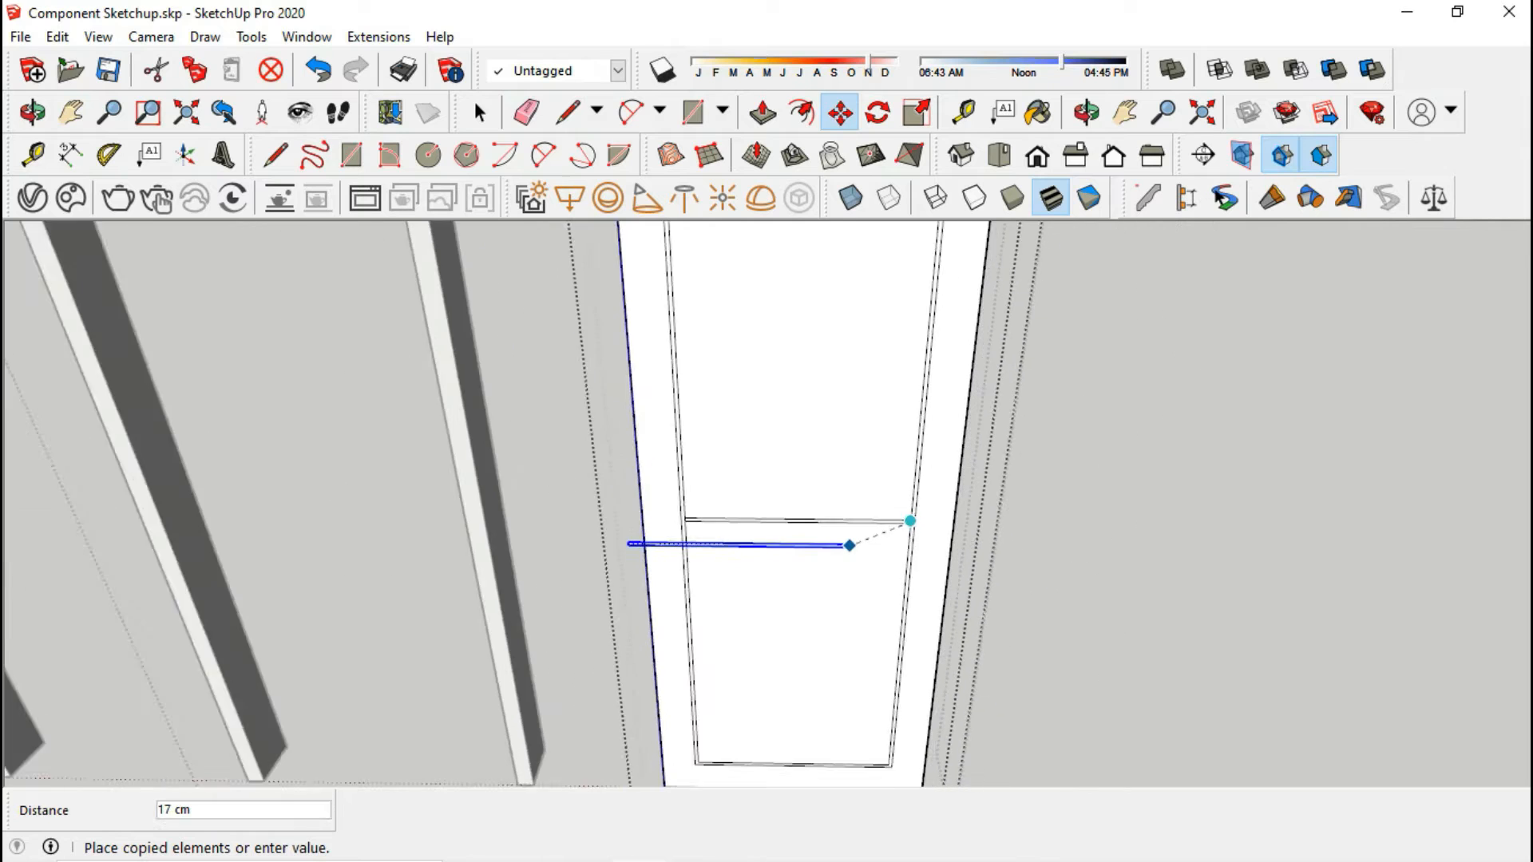
click(899, 424)
- Copy the upper strip 87 cm down along the inner edge into the lower half of the panel
scroll(899, 424, up, 10)
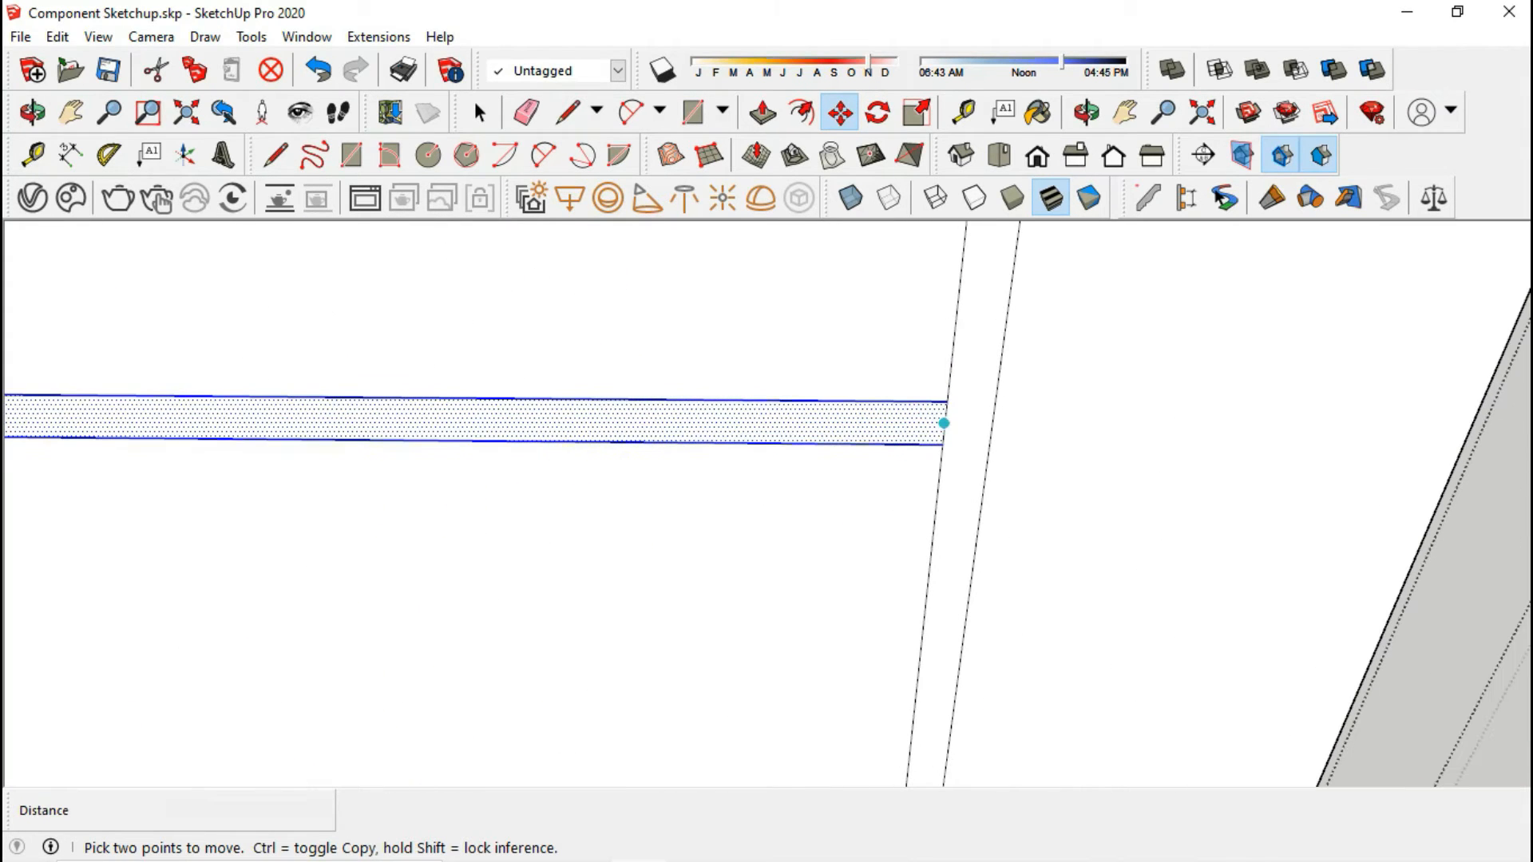
click(935, 435)
scroll(865, 383, down, 3)
scroll(814, 357, down, 5)
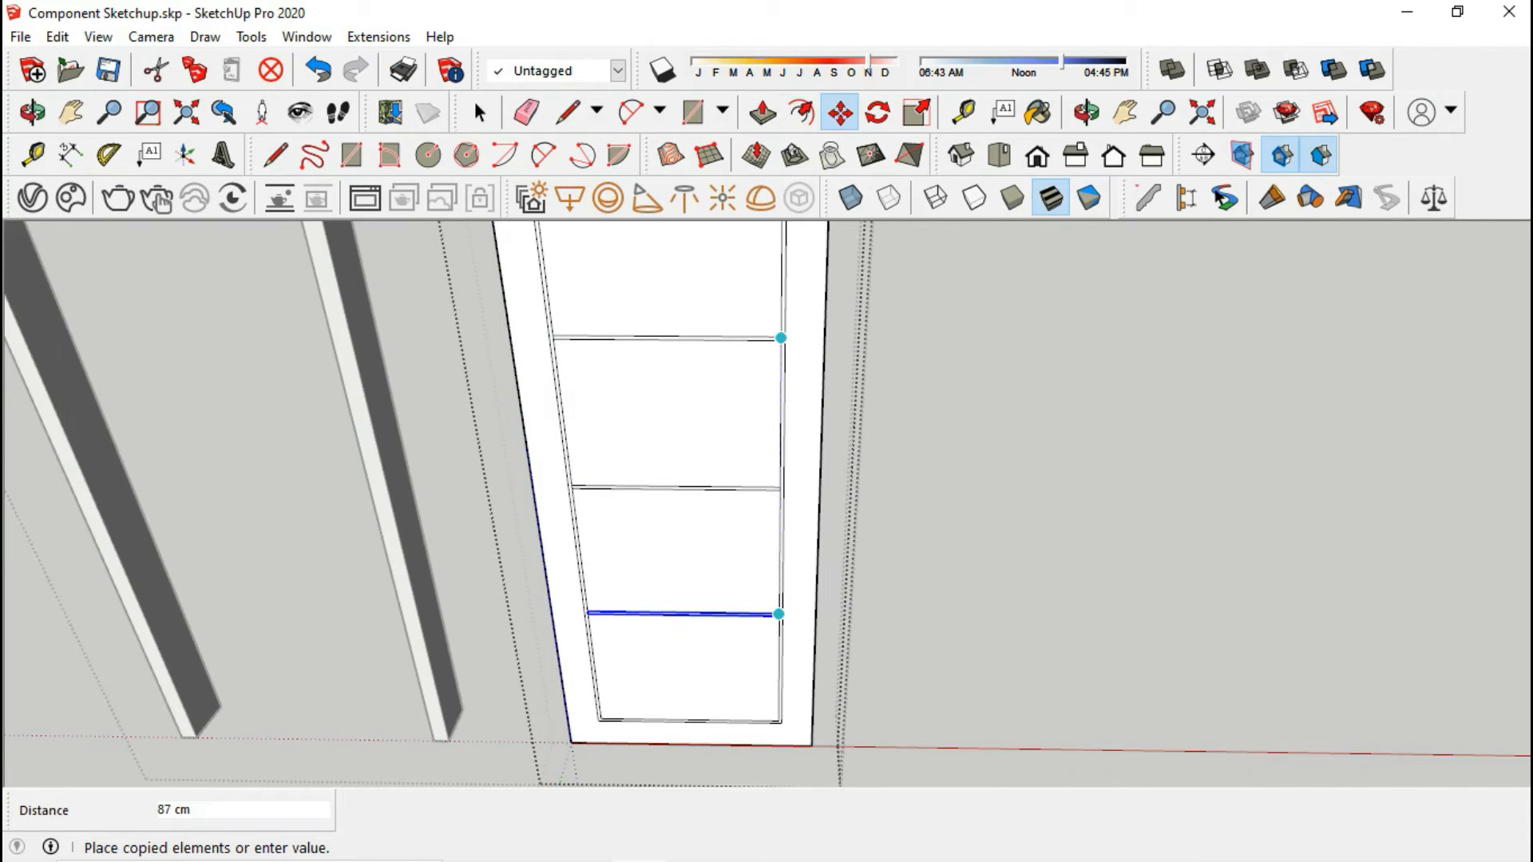
click(779, 614)
scroll(778, 614, down, 4)
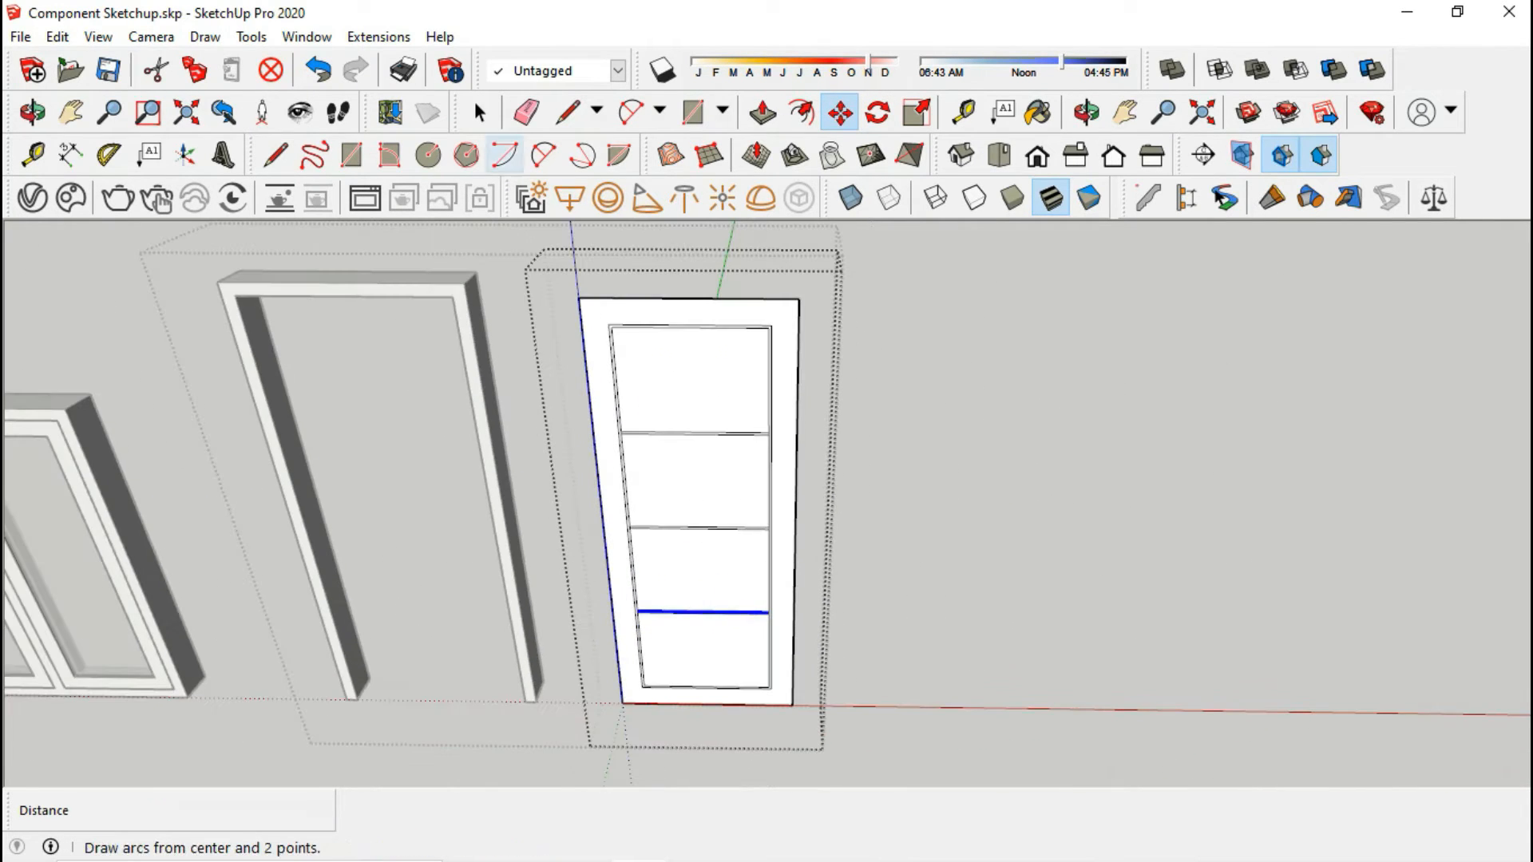
click(480, 113)
- Erase the short edges at both ends of the upper strip to join it to the groove outline
scroll(651, 480, up, 8)
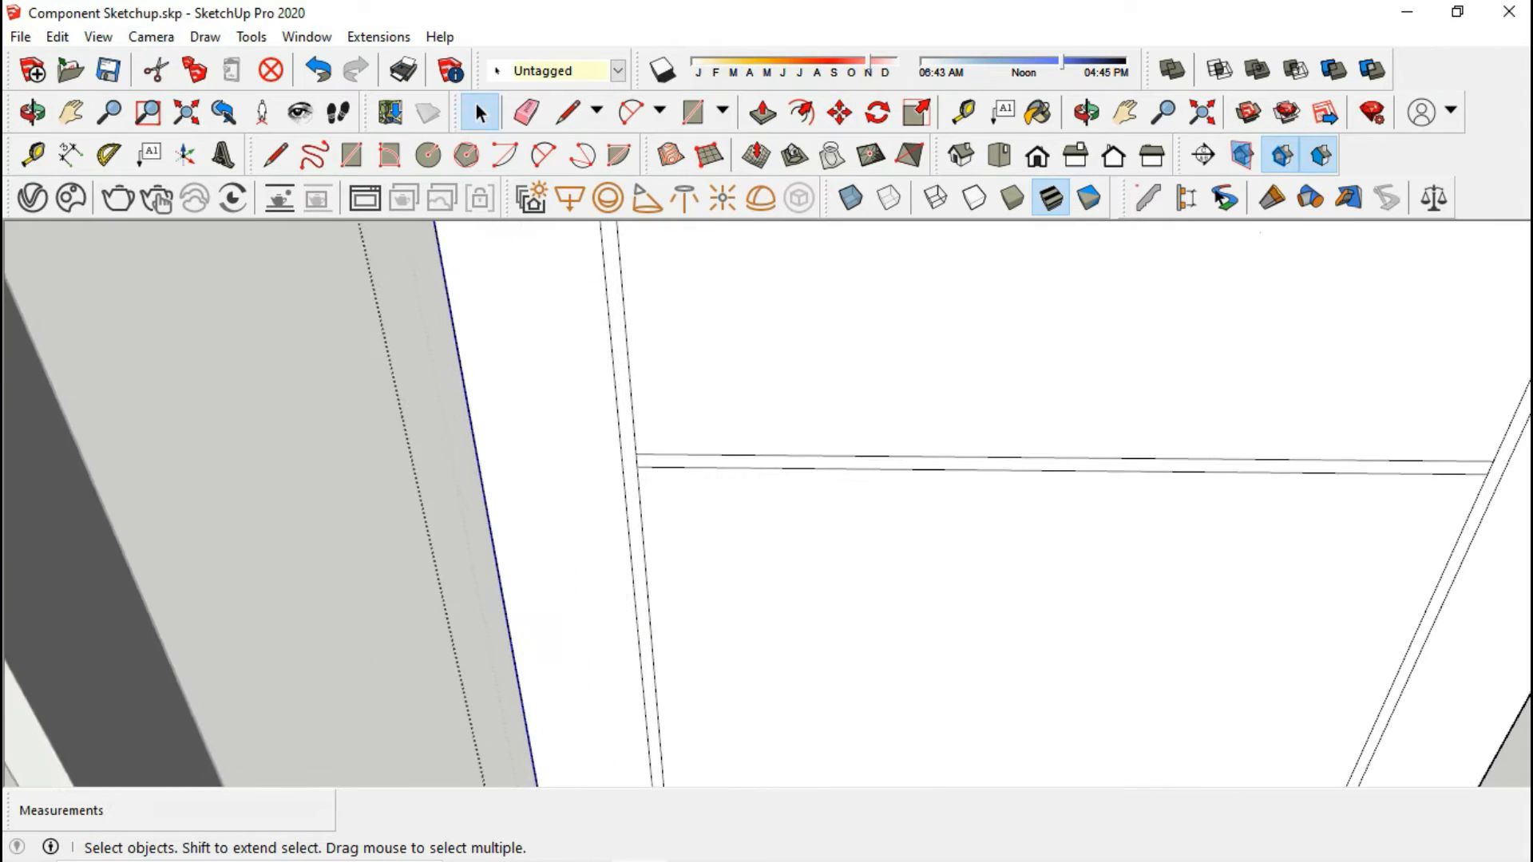
key(e)
click(636, 462)
scroll(631, 461, down, 4)
scroll(1102, 458, up, 3)
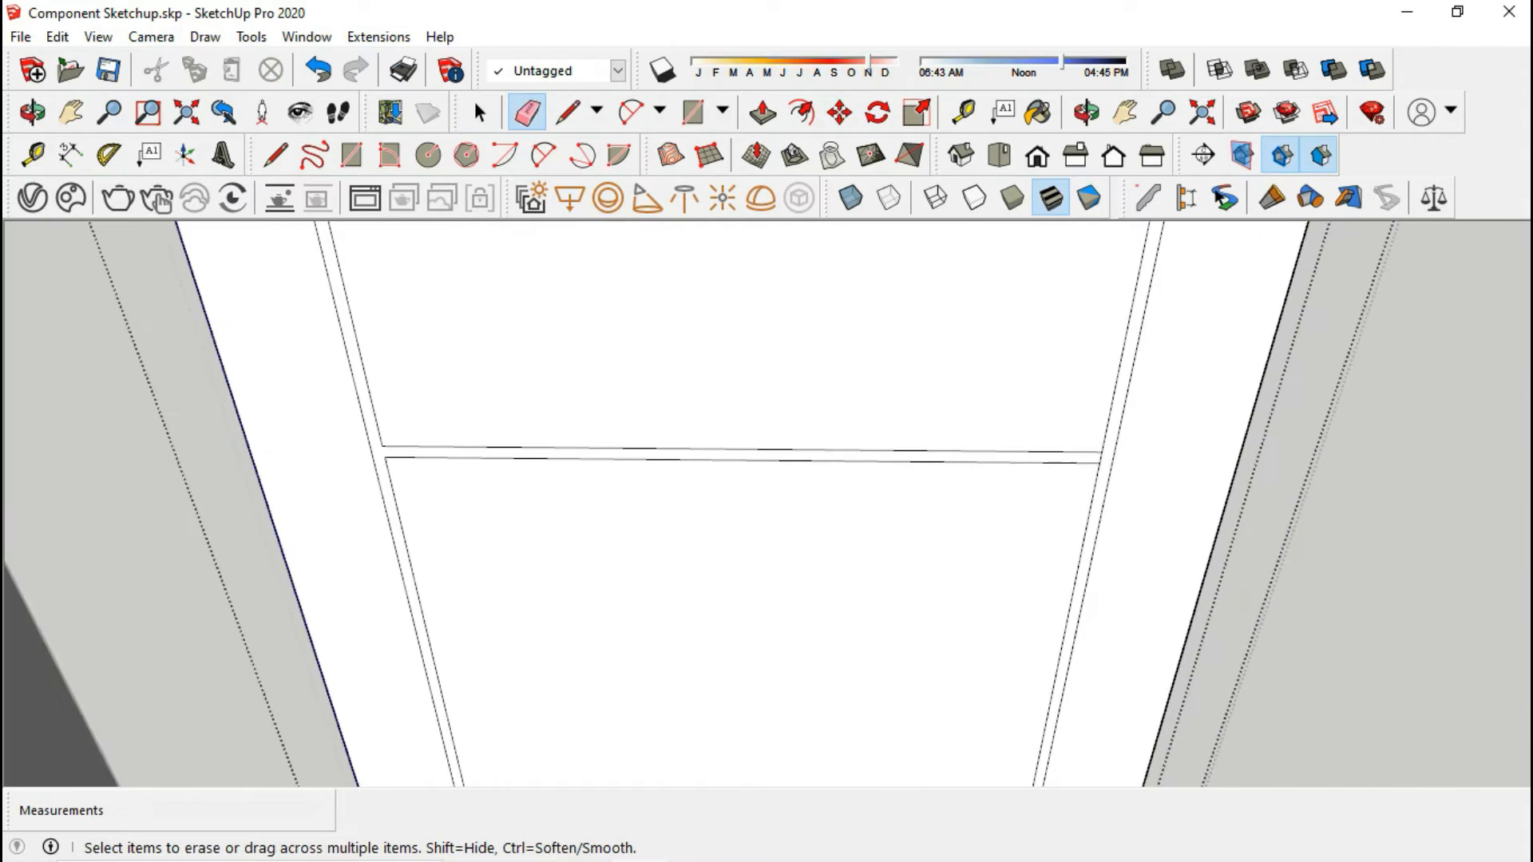
scroll(651, 479, down, 5)
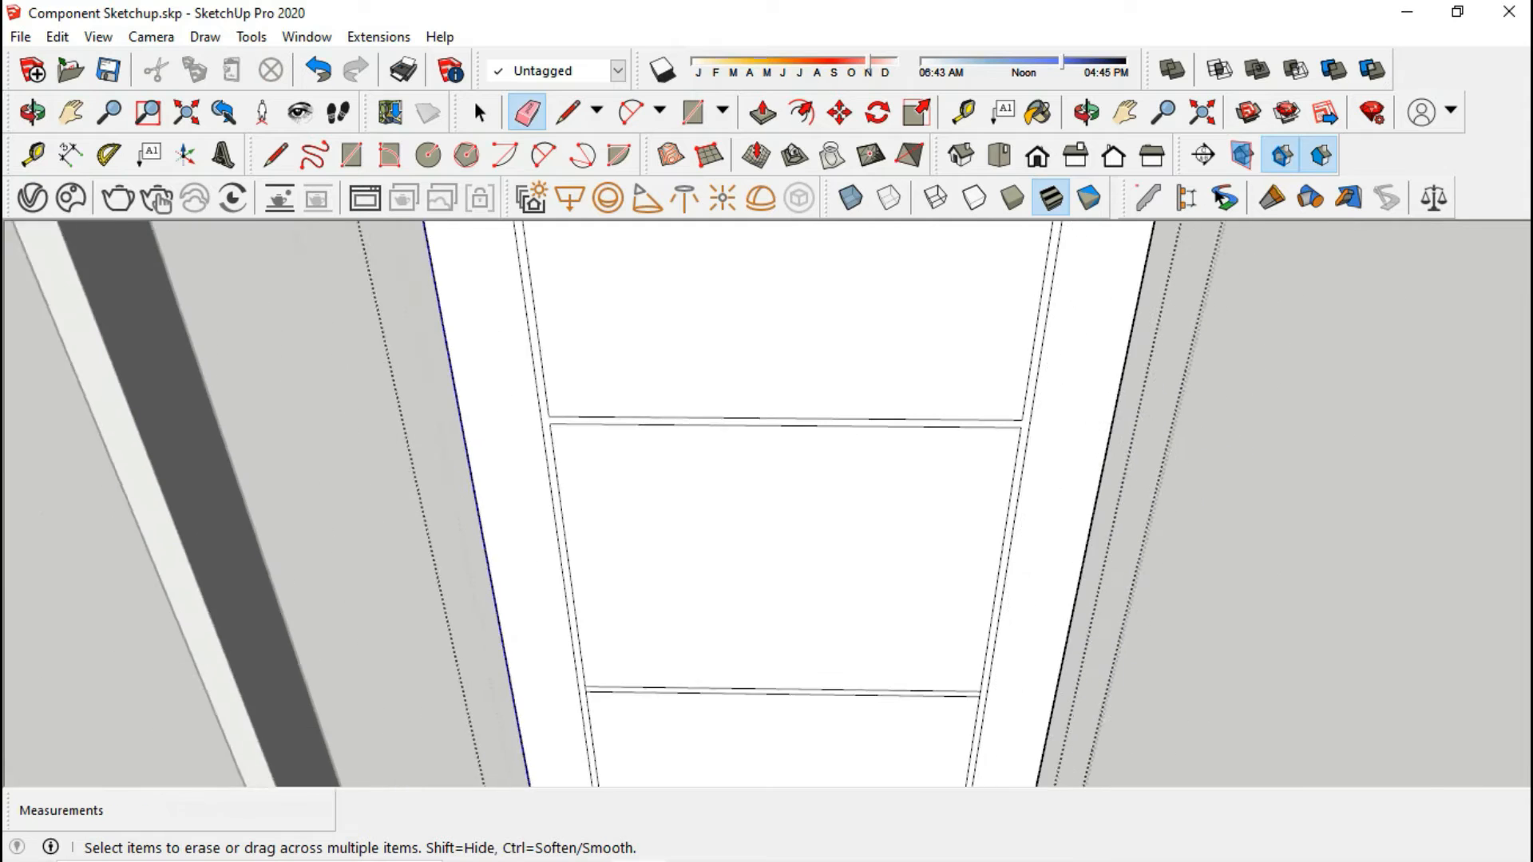
- Erase the short end edges of the middle strip to open it into the groove outline
scroll(966, 650, up, 4)
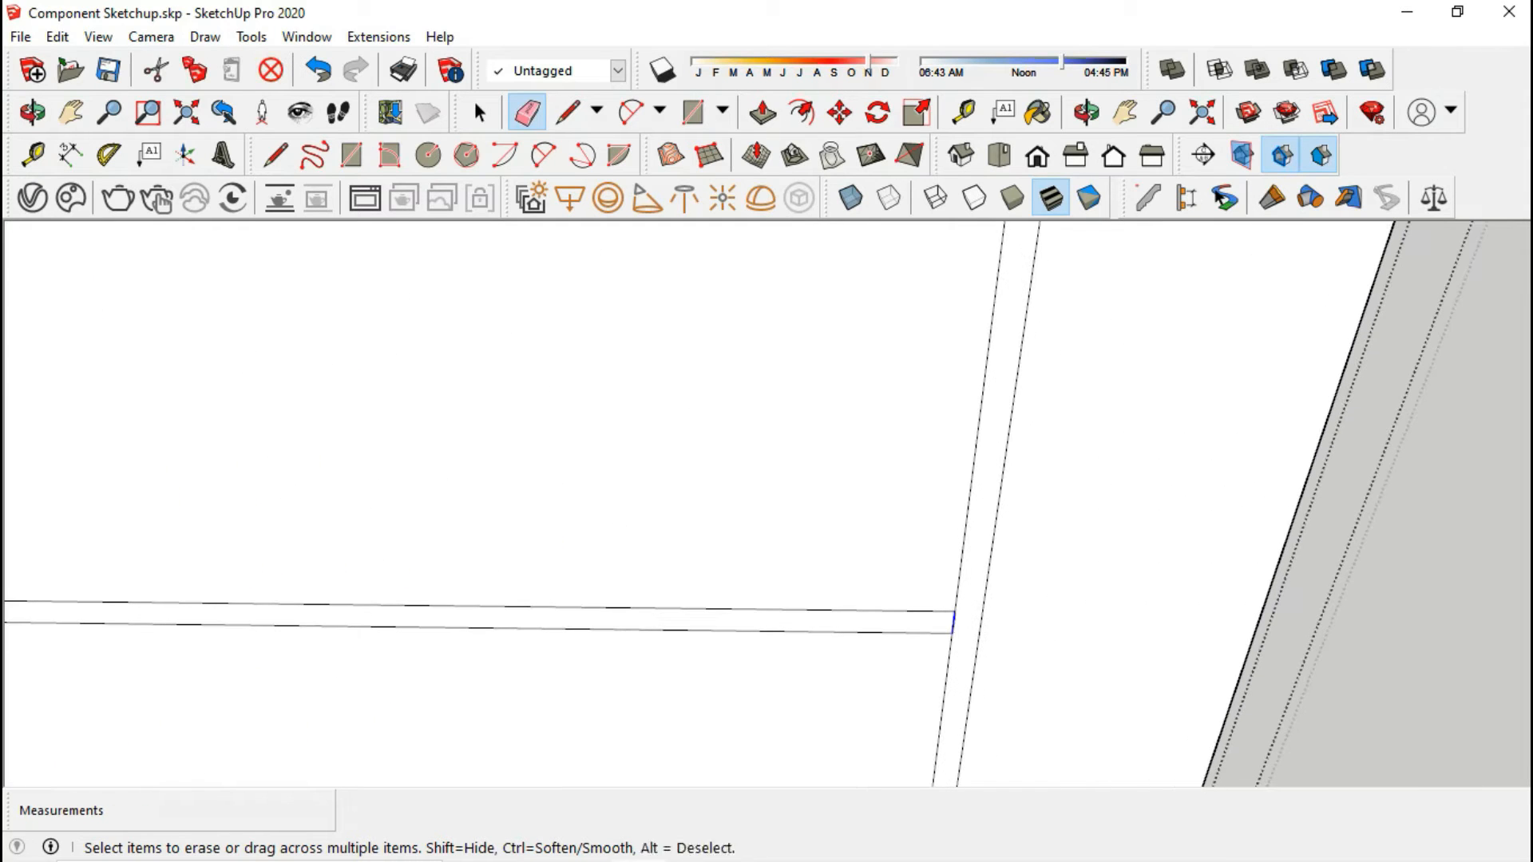
click(953, 623)
scroll(1162, 575, down, 4)
scroll(383, 584, up, 4)
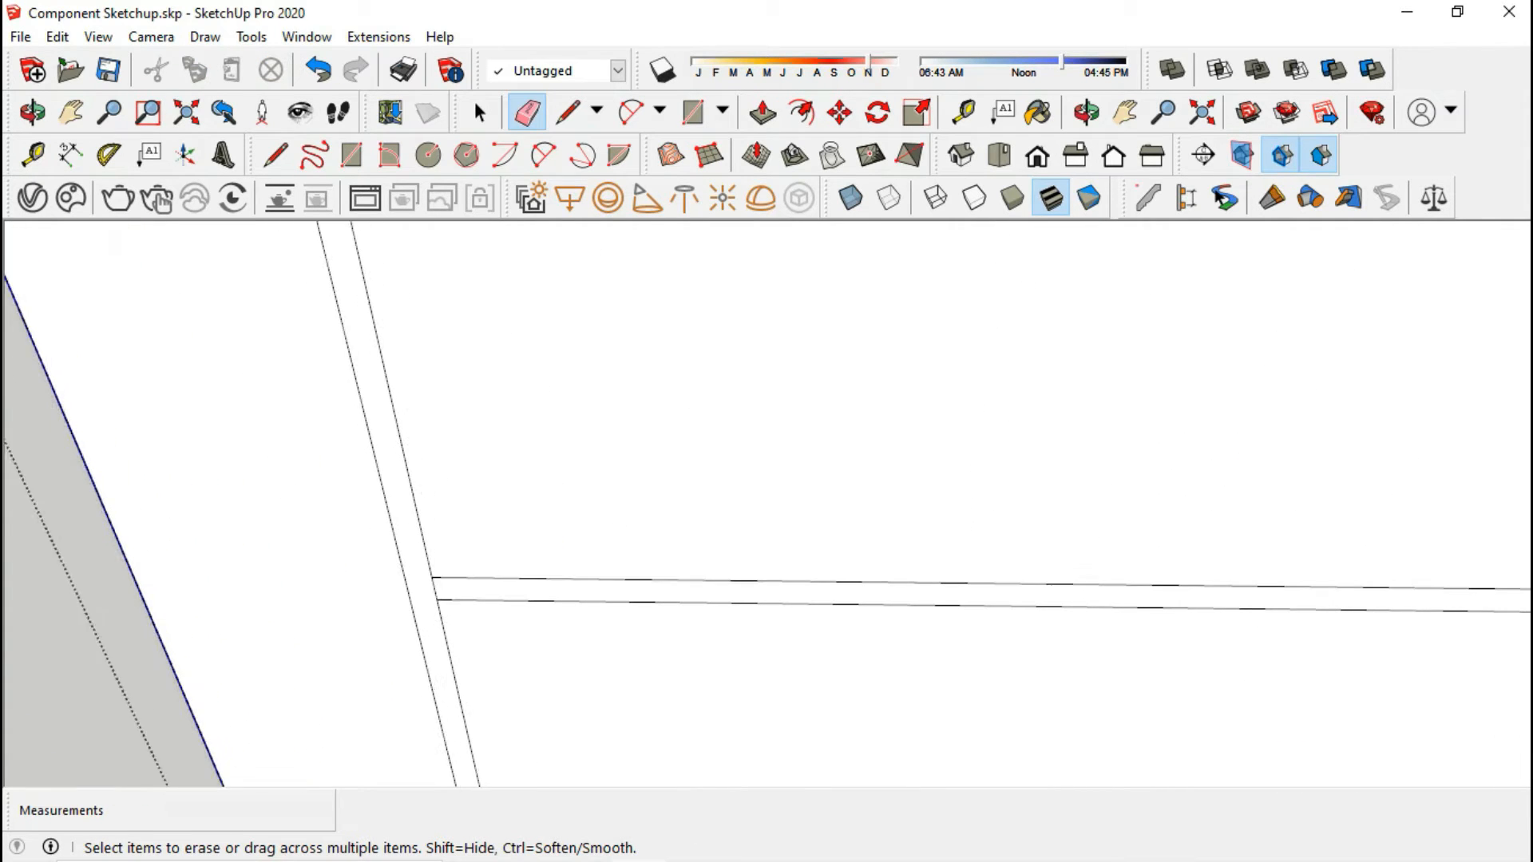
scroll(695, 392, down, 5)
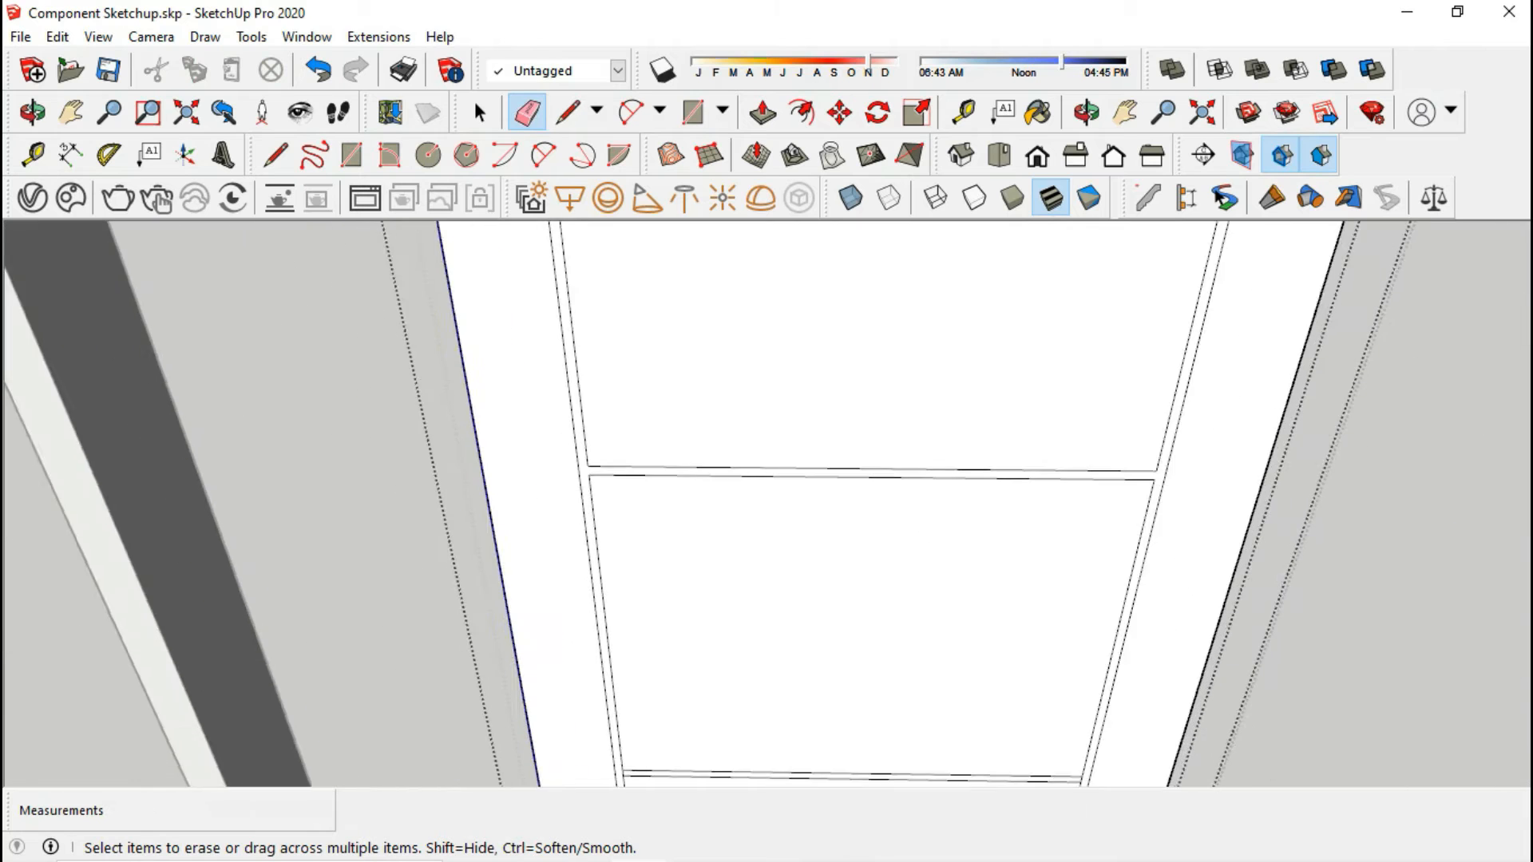
- Erase the short end edges of the lowest strip so it merges with the groove outline
scroll(695, 479, down, 1)
scroll(650, 611, up, 5)
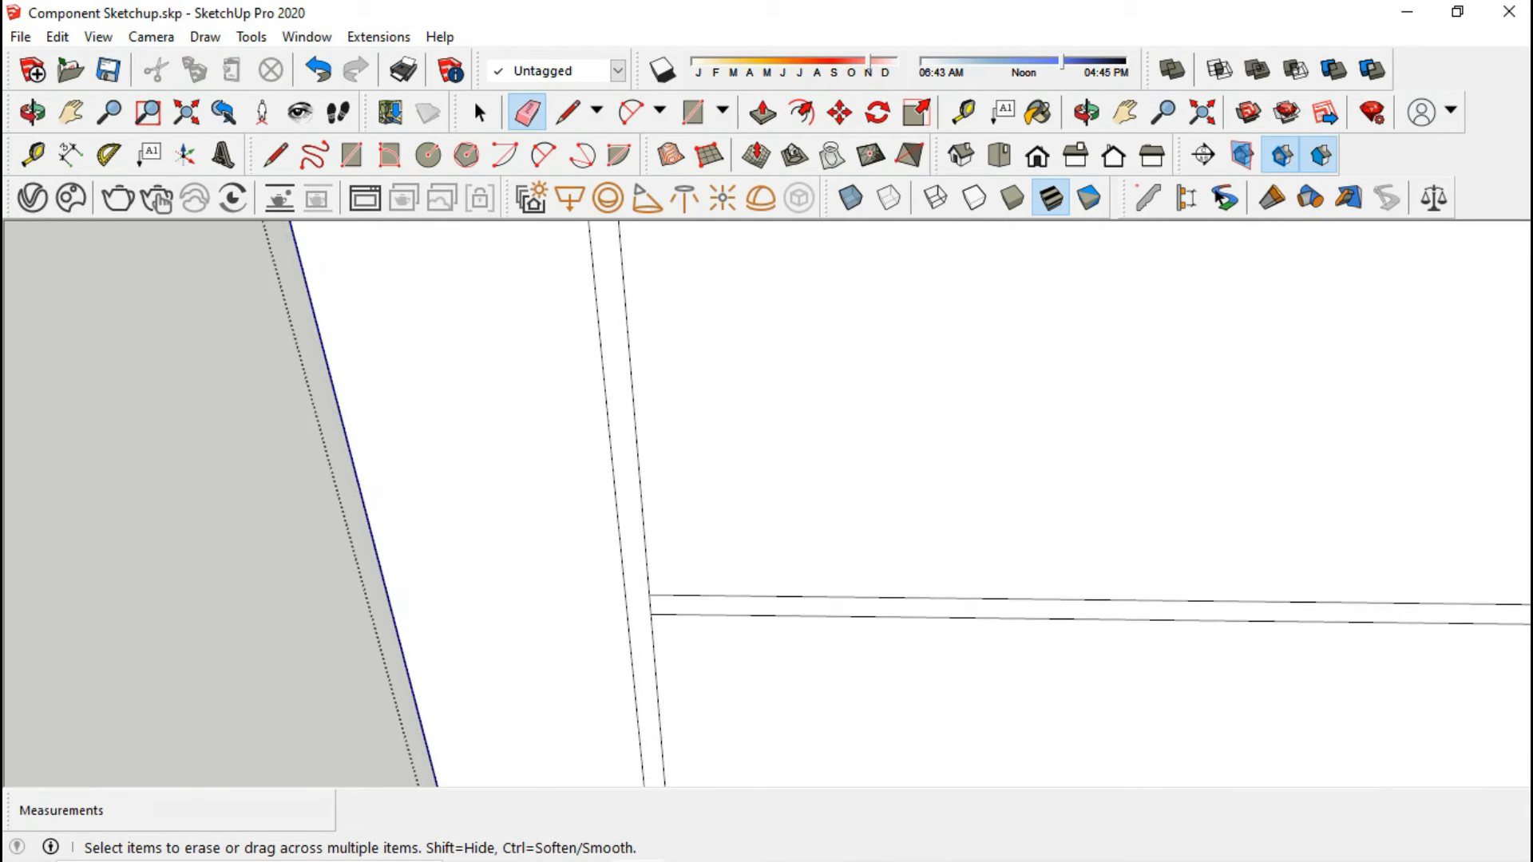
scroll(651, 614, up, 1)
scroll(440, 435, down, 4)
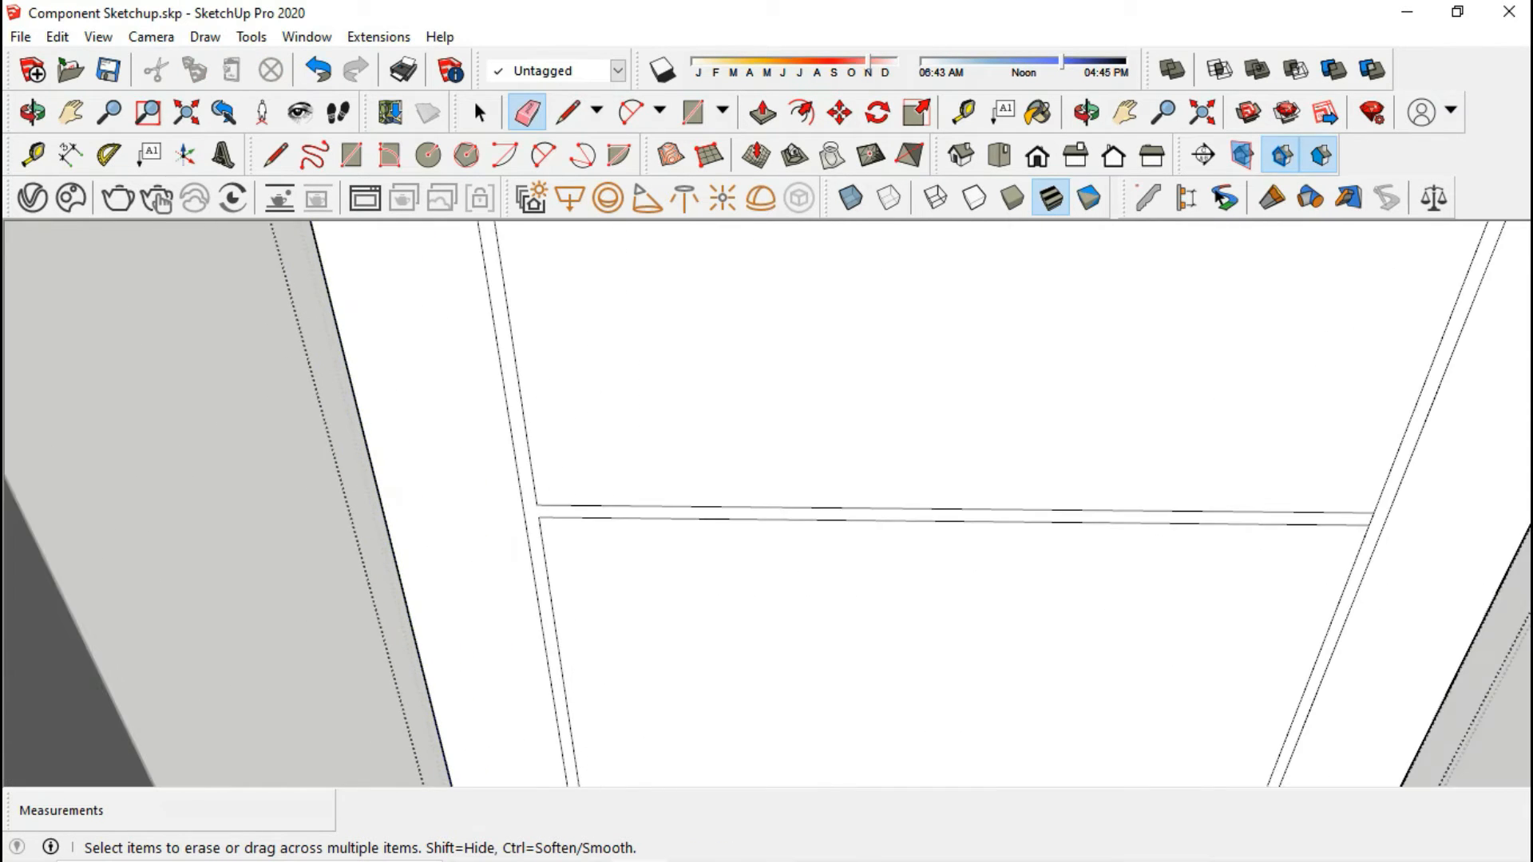
scroll(1380, 534, up, 3)
scroll(967, 499, down, 6)
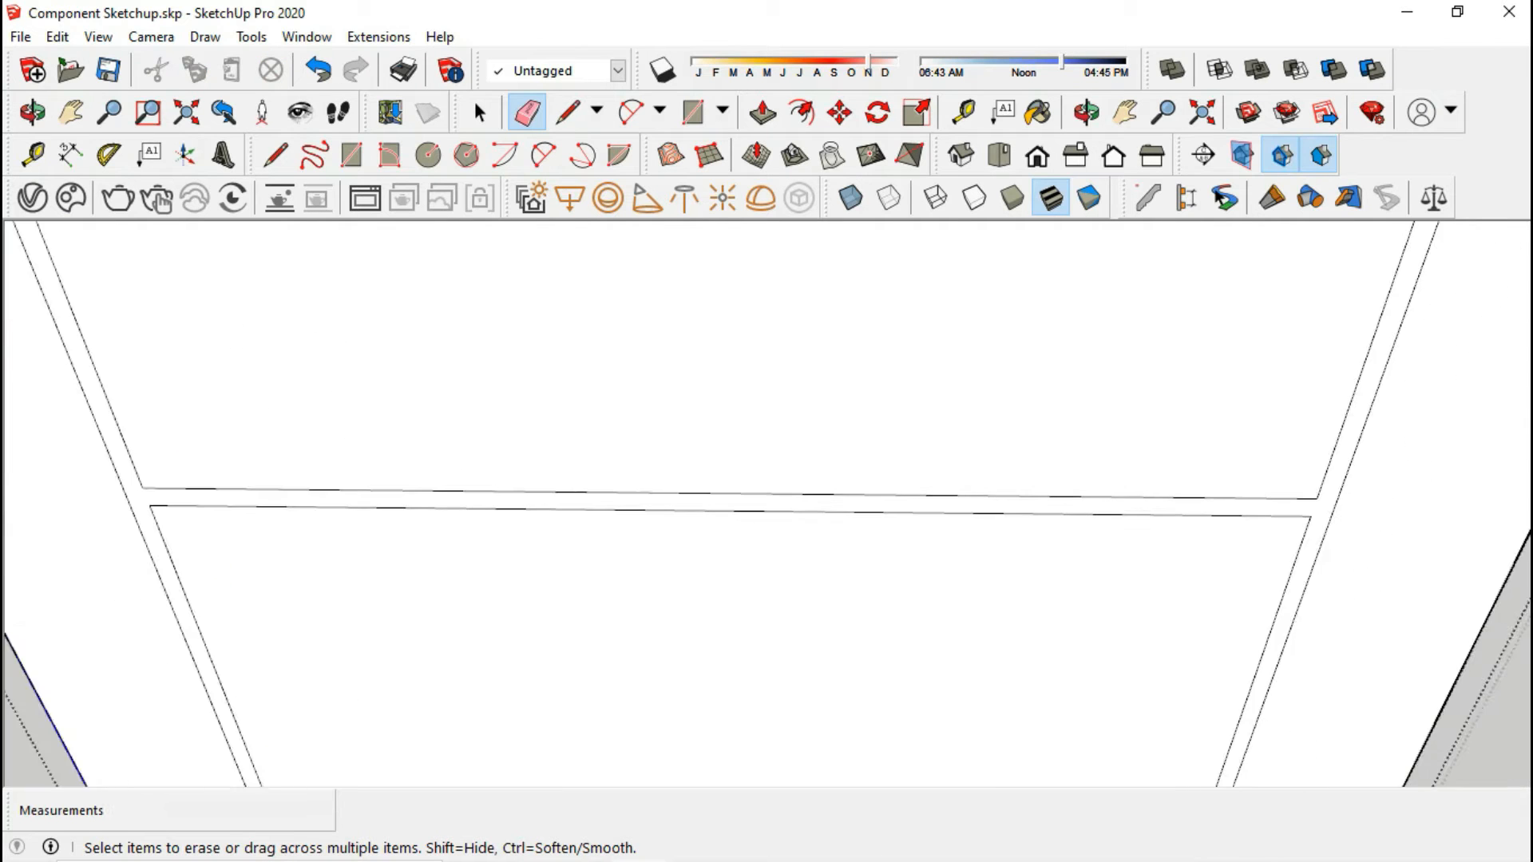
scroll(798, 538, down, 5)
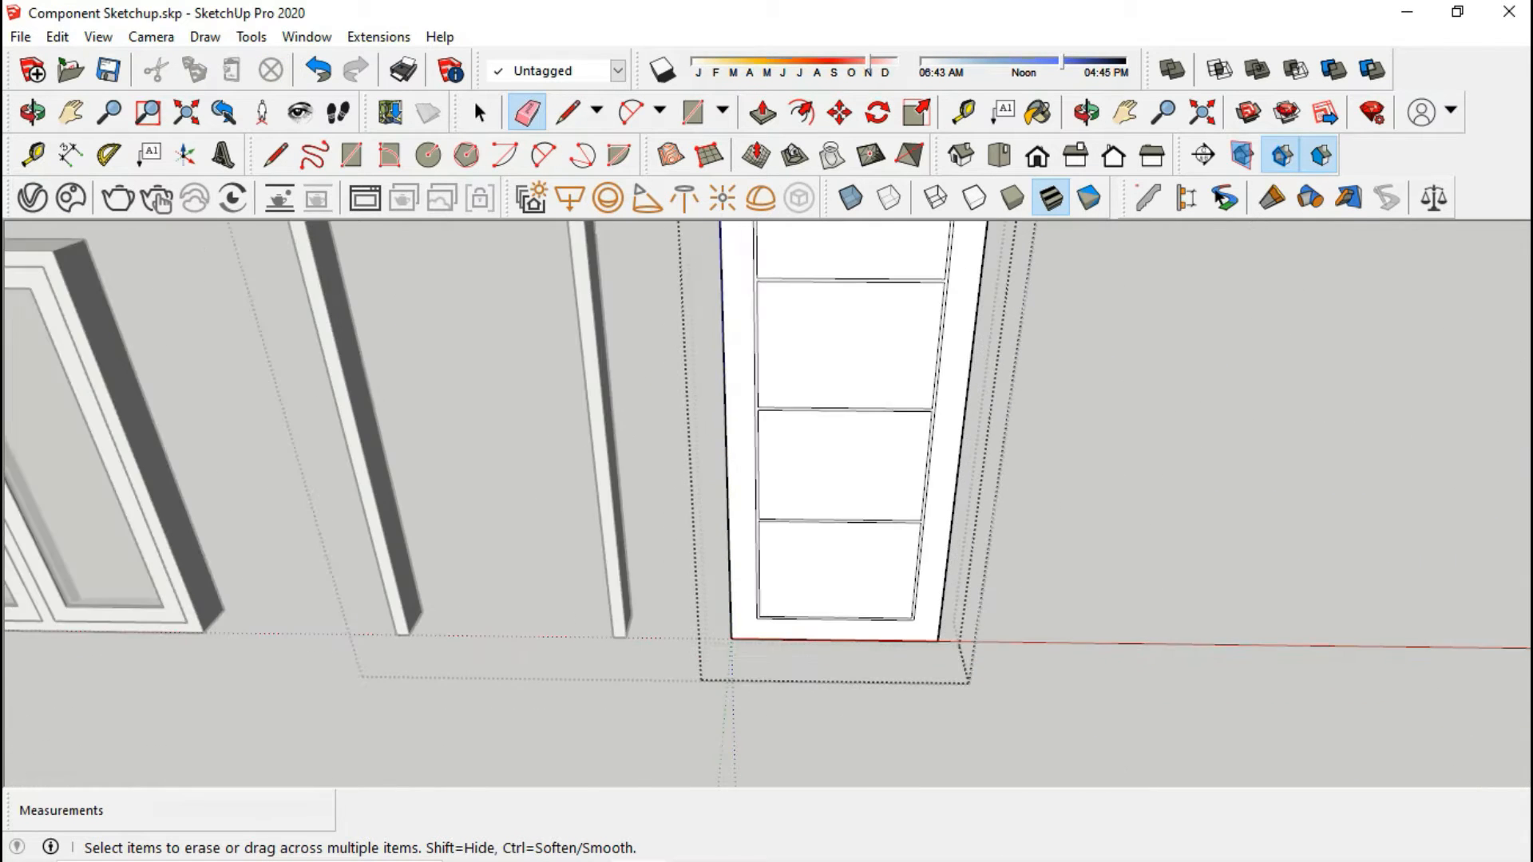
- Push/Pull the joined groove face 1 cm into the door leaf
middle_drag(731, 539, 696, 591)
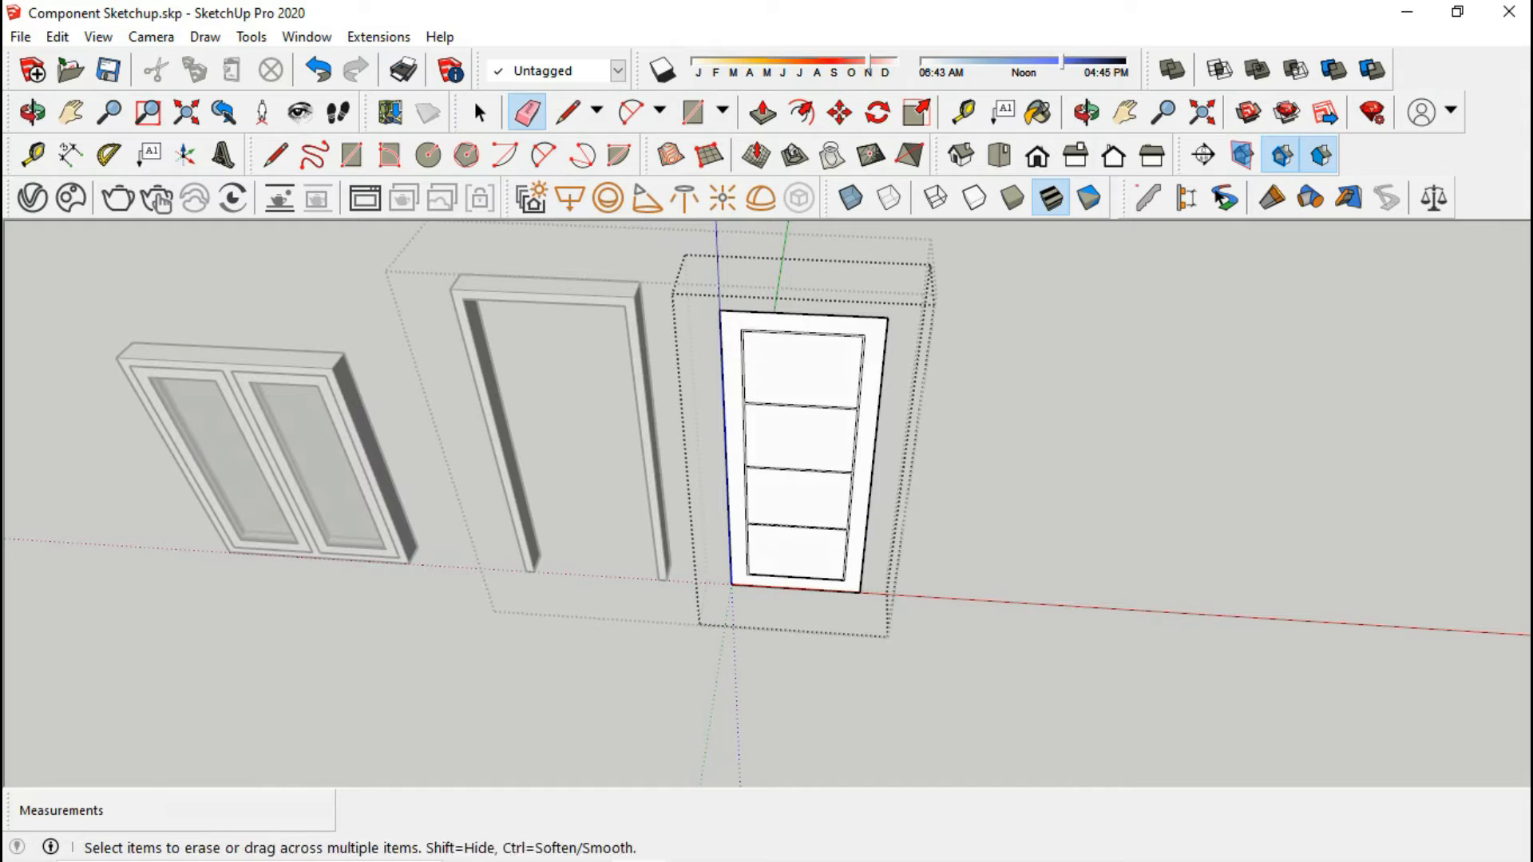
key(space)
scroll(858, 340, up, 5)
scroll(865, 333, up, 7)
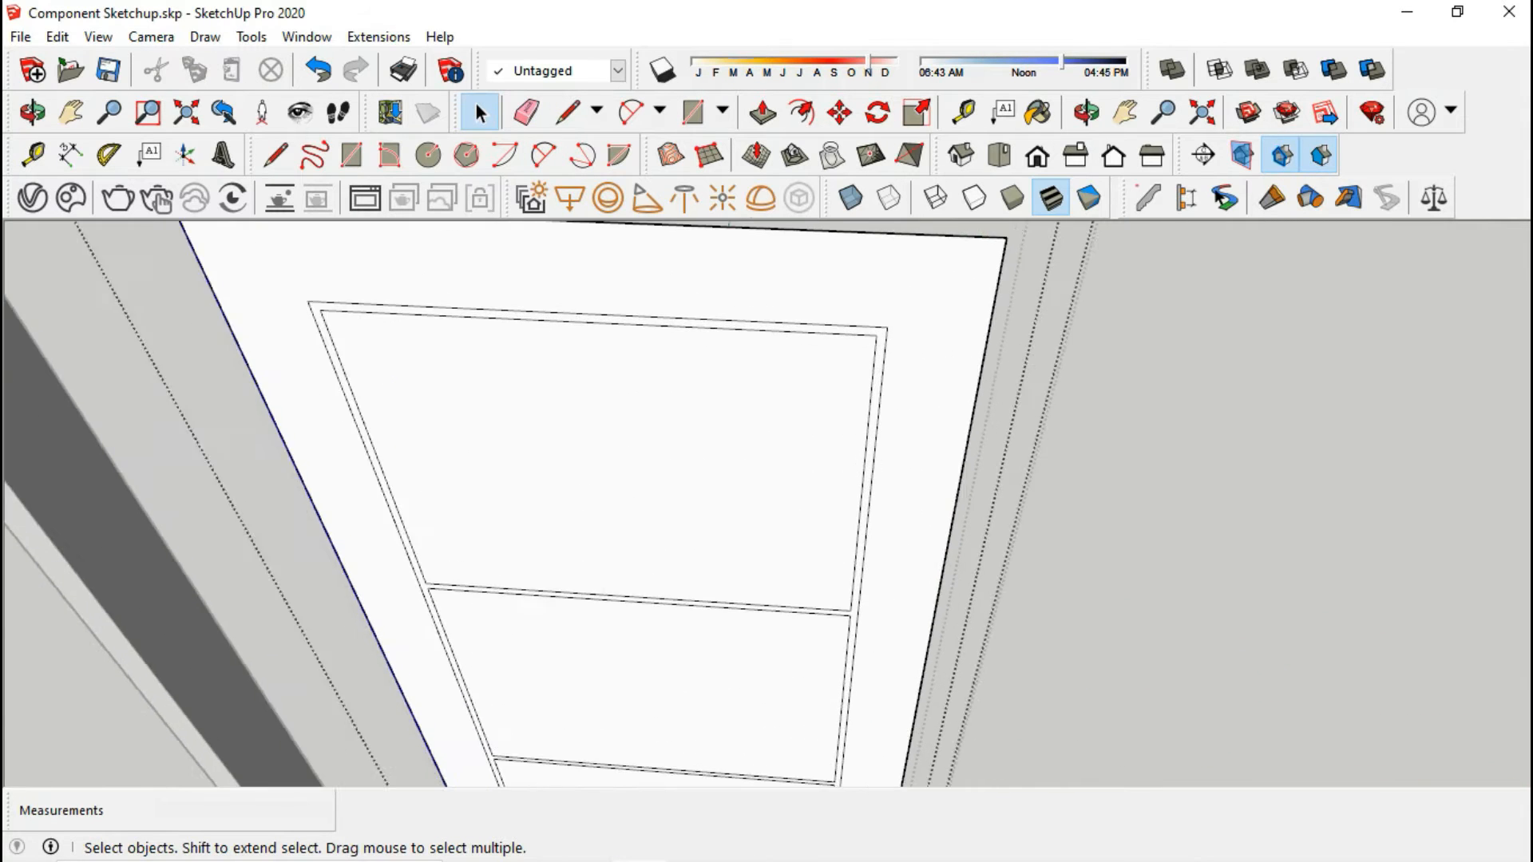
key(p)
scroll(881, 347, up, 1)
click(888, 348)
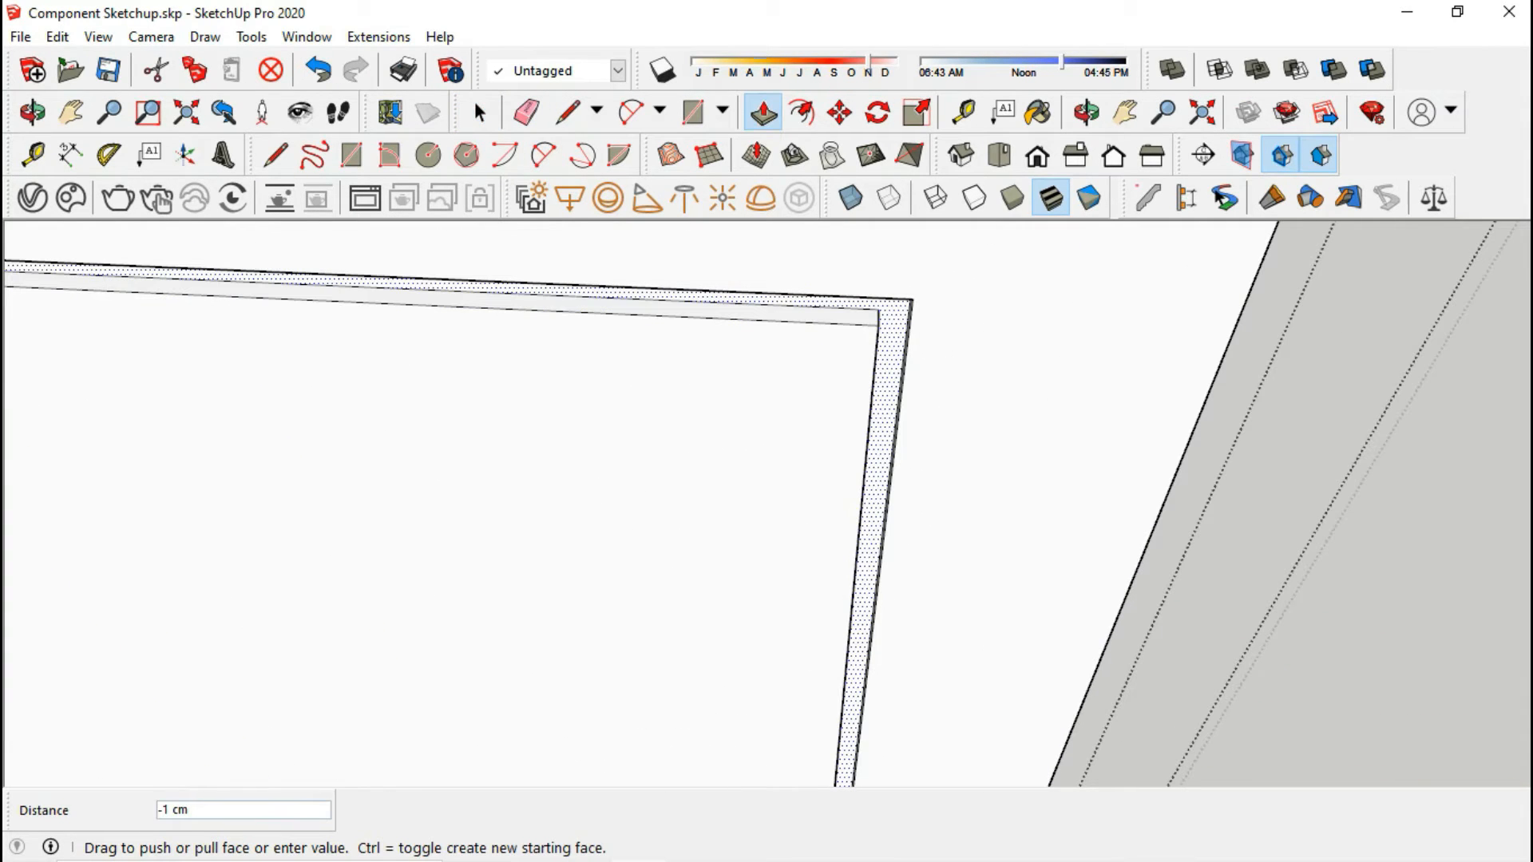
click(826, 483)
scroll(825, 488, down, 2)
click(480, 112)
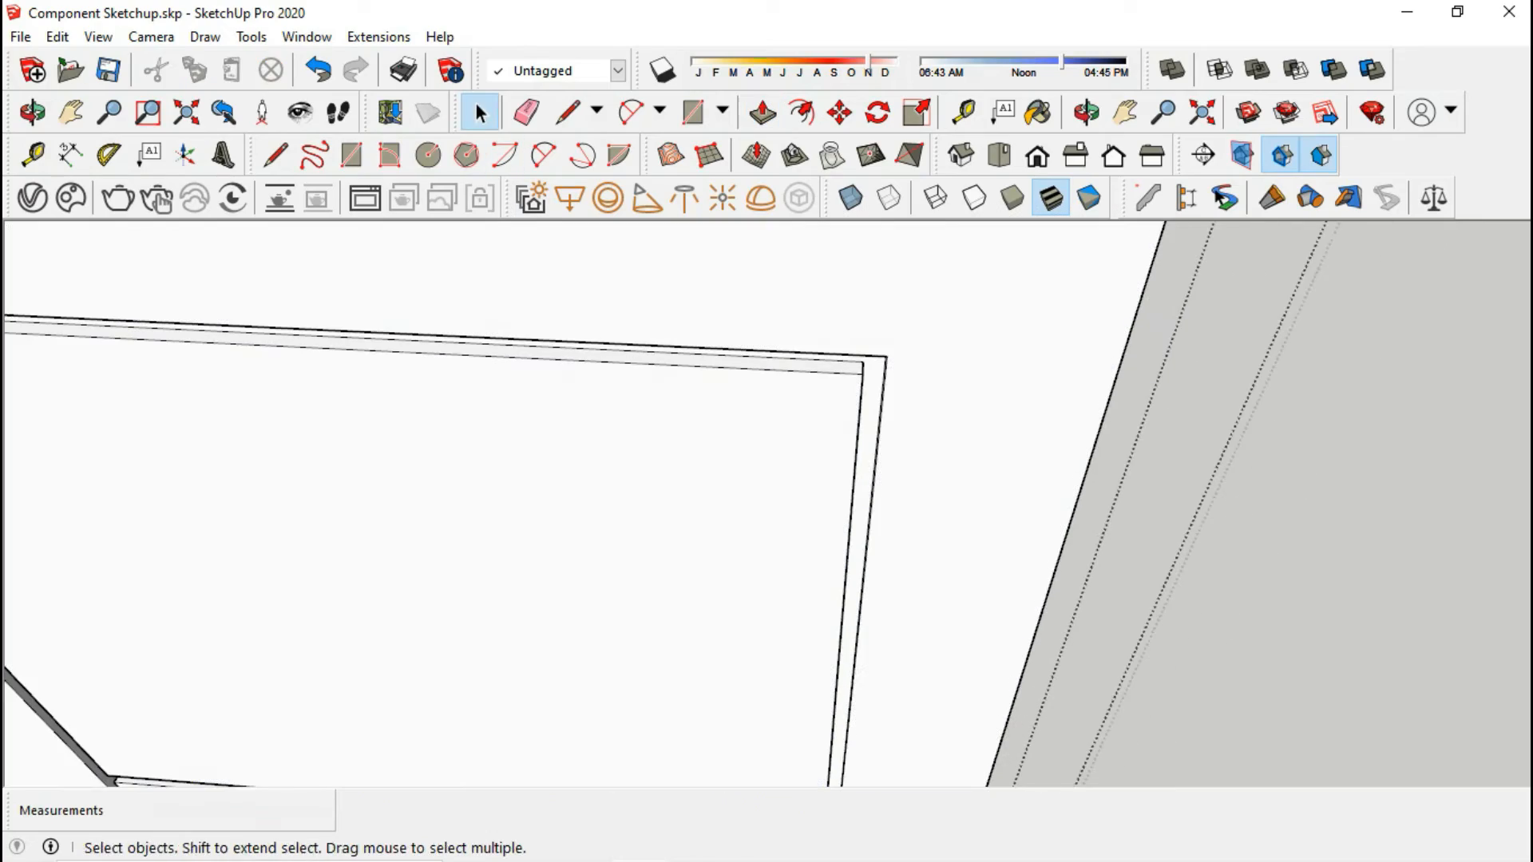
- Copy the entire grooved door face 3 cm along the green axis to form the opposite side of the leaf
scroll(987, 507, down, 3)
scroll(979, 509, down, 4)
middle_drag(839, 467, 984, 459)
key(ctrl+a)
middle_drag(791, 435, 919, 483)
scroll(914, 487, up, 1)
key(m)
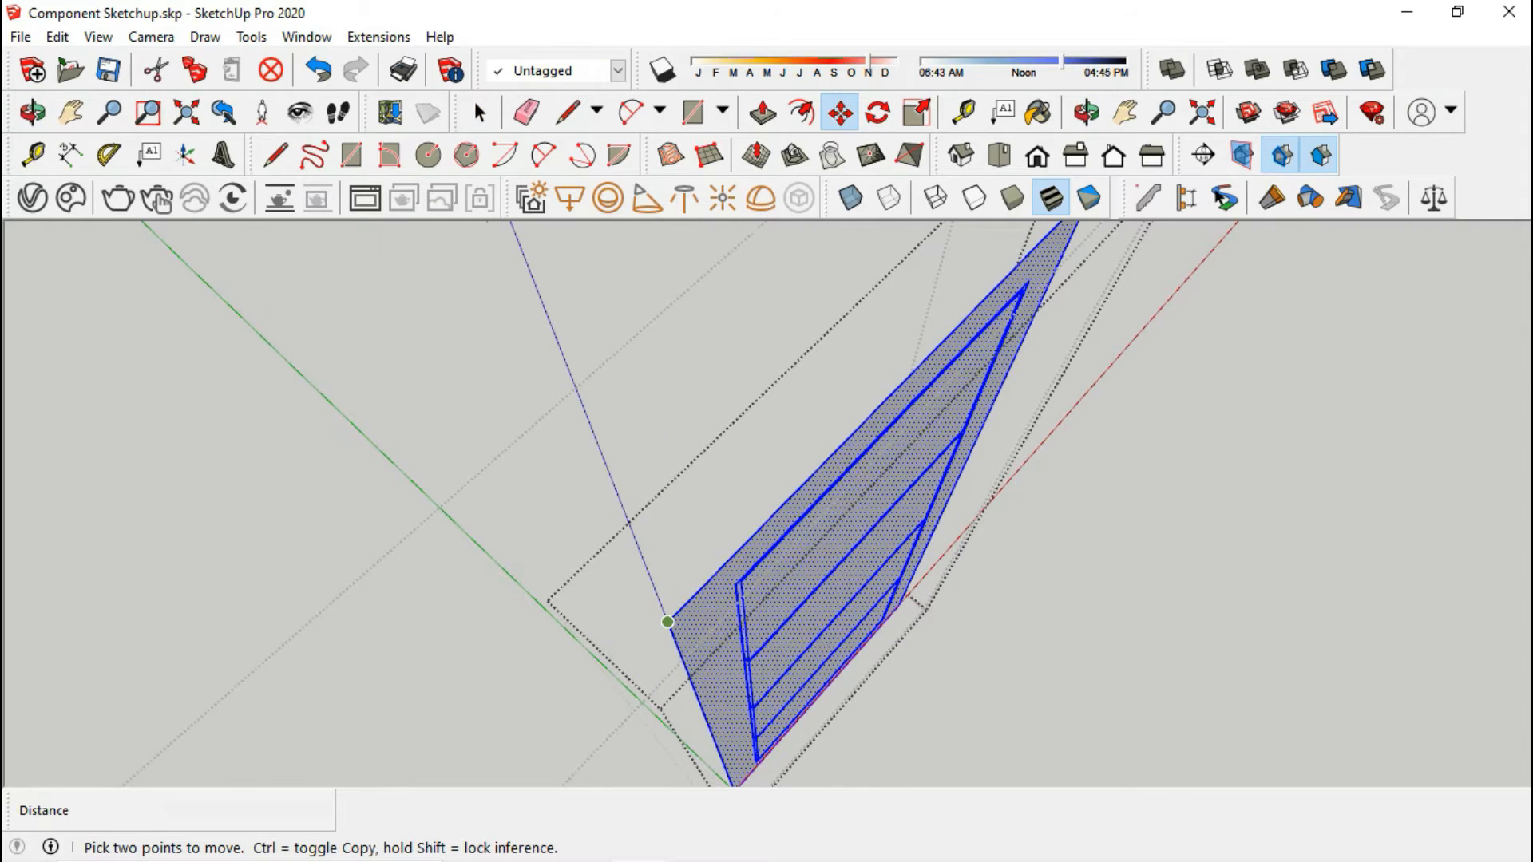
click(667, 621)
key(ctrl)
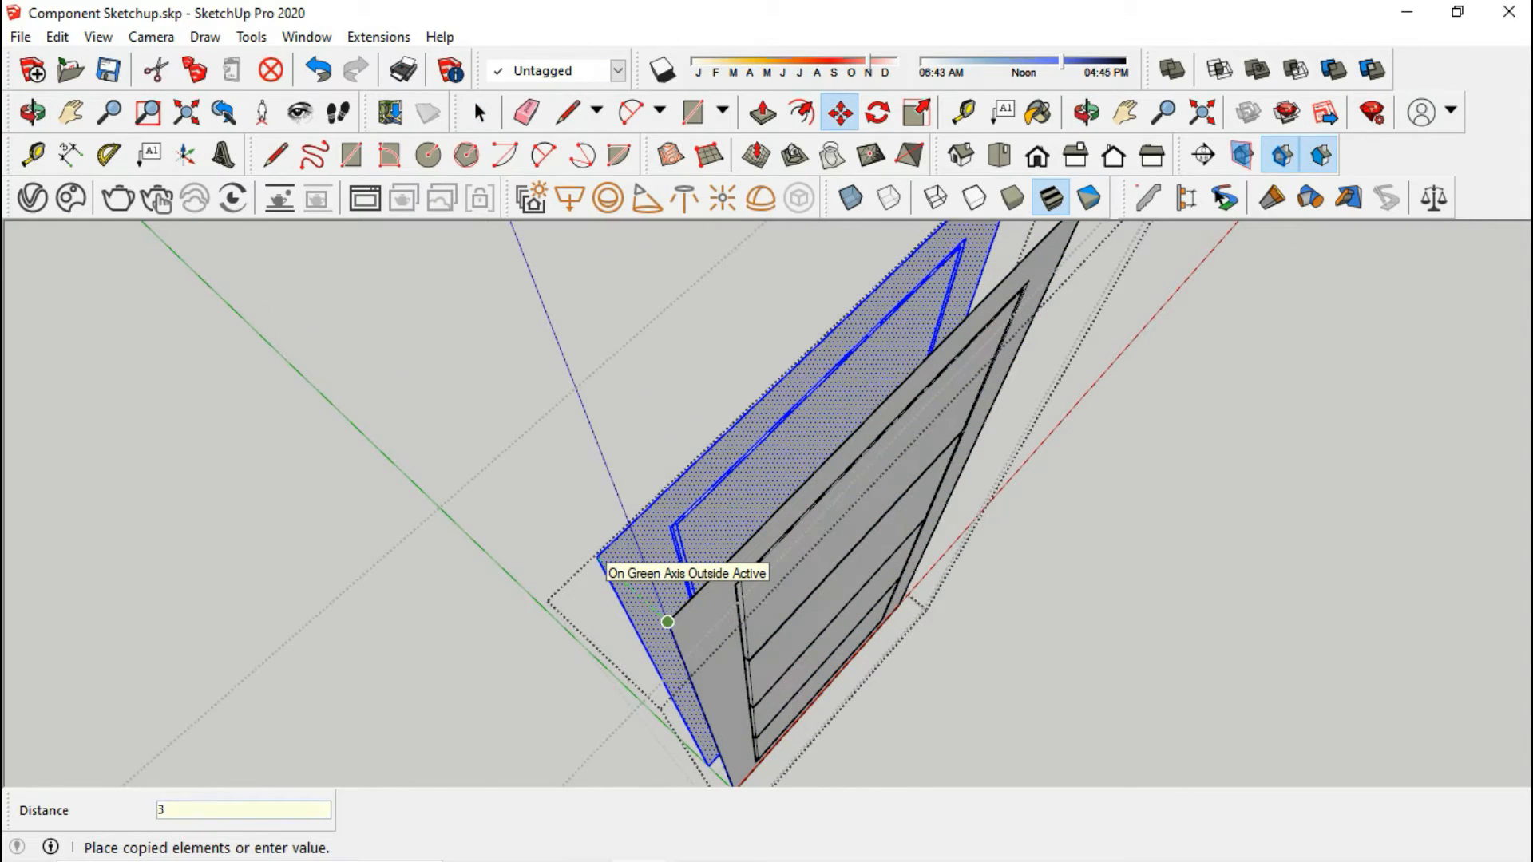
key(Return)
middle_drag(599, 556, 1006, 615)
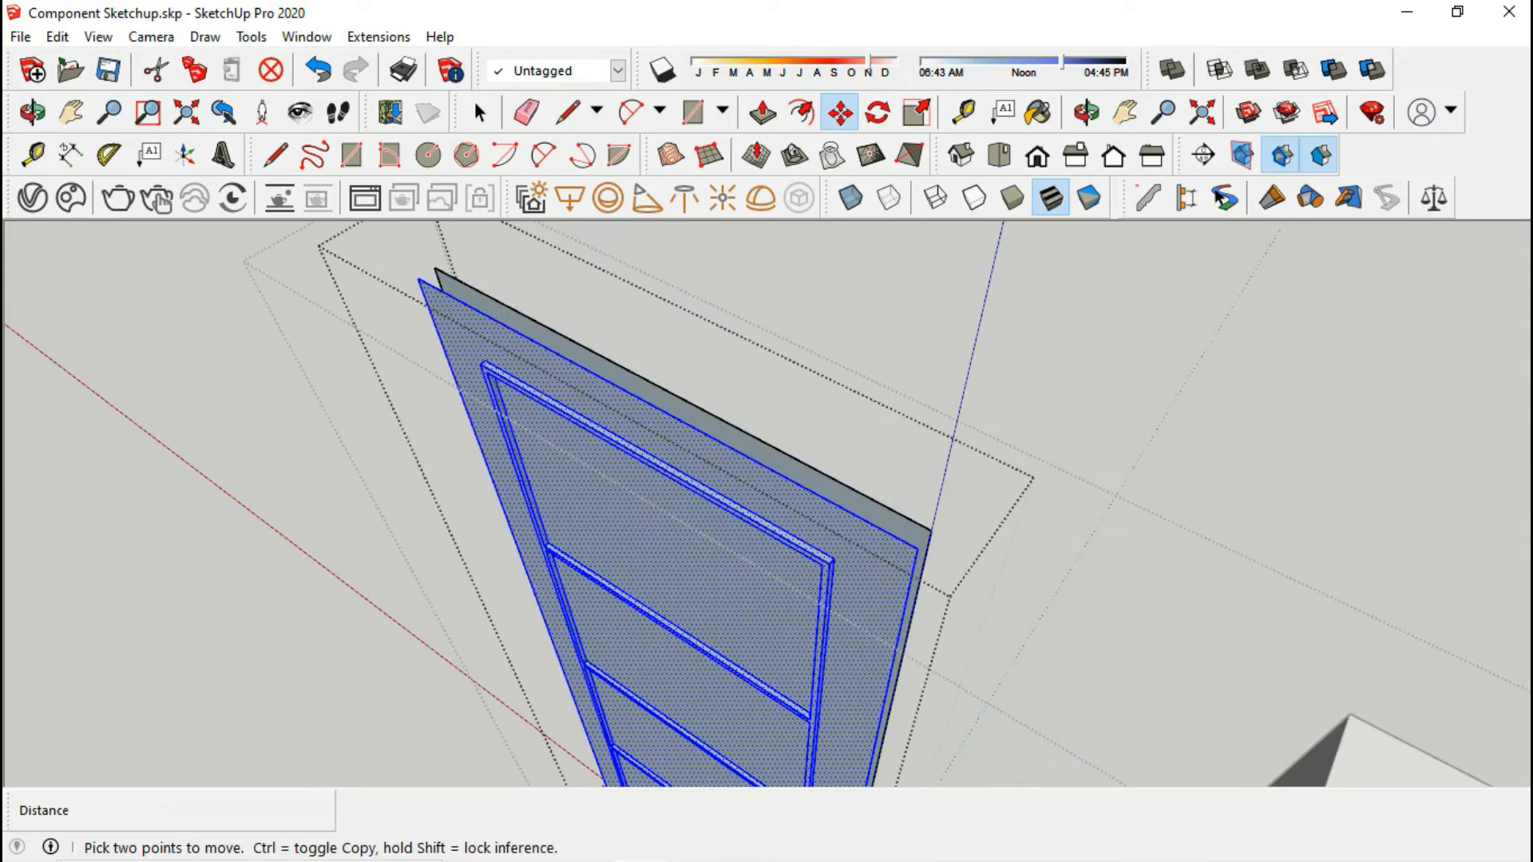
- Flip the copied door face along the green direction so its grooves are recessed from the other side
right_click(860, 626)
mouse_move(998, 422)
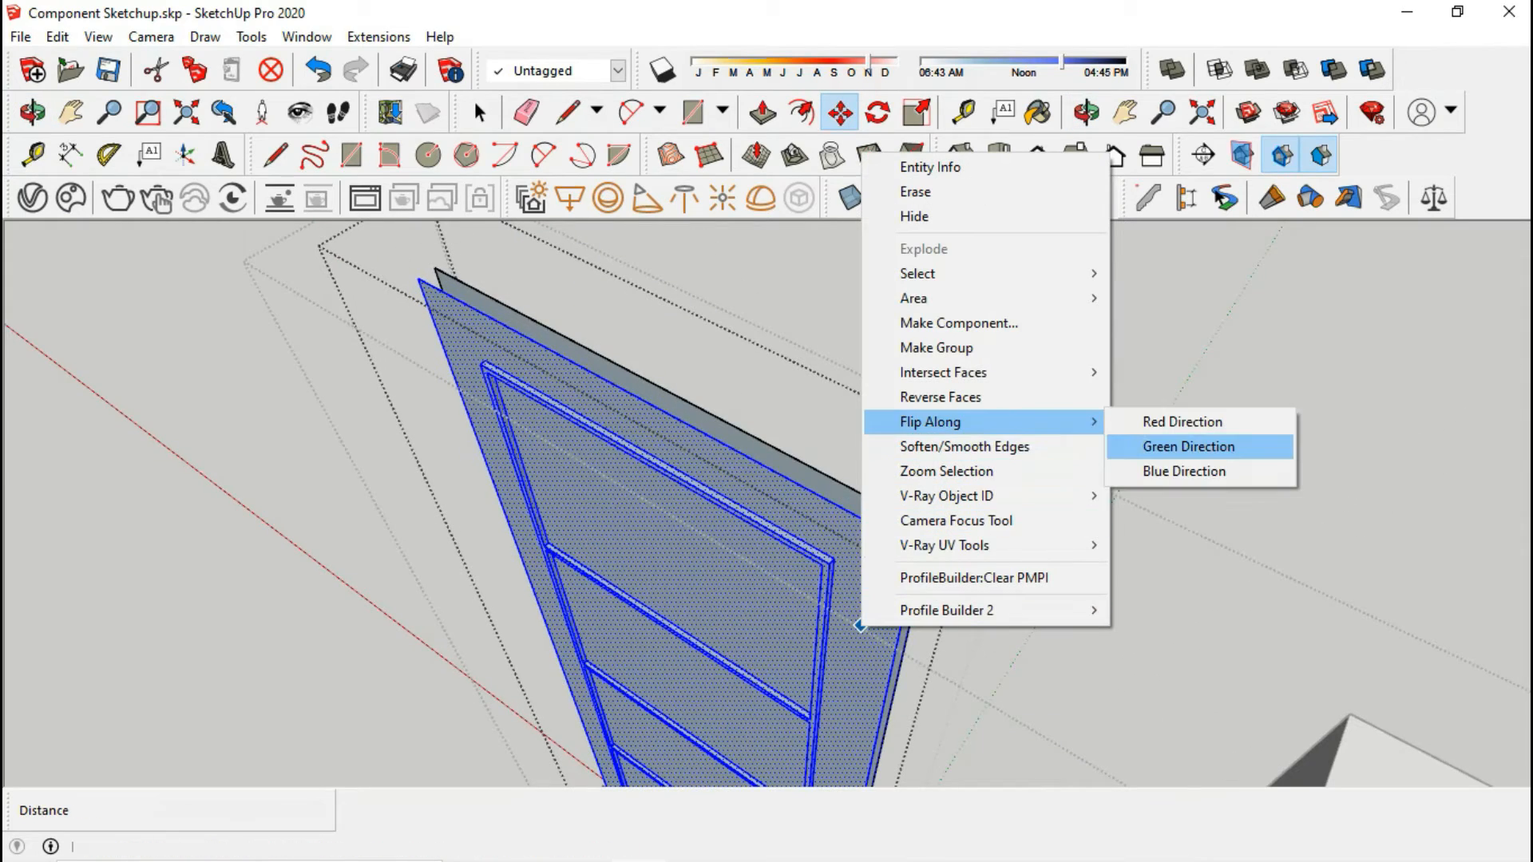
click(1189, 446)
scroll(919, 549, up, 4)
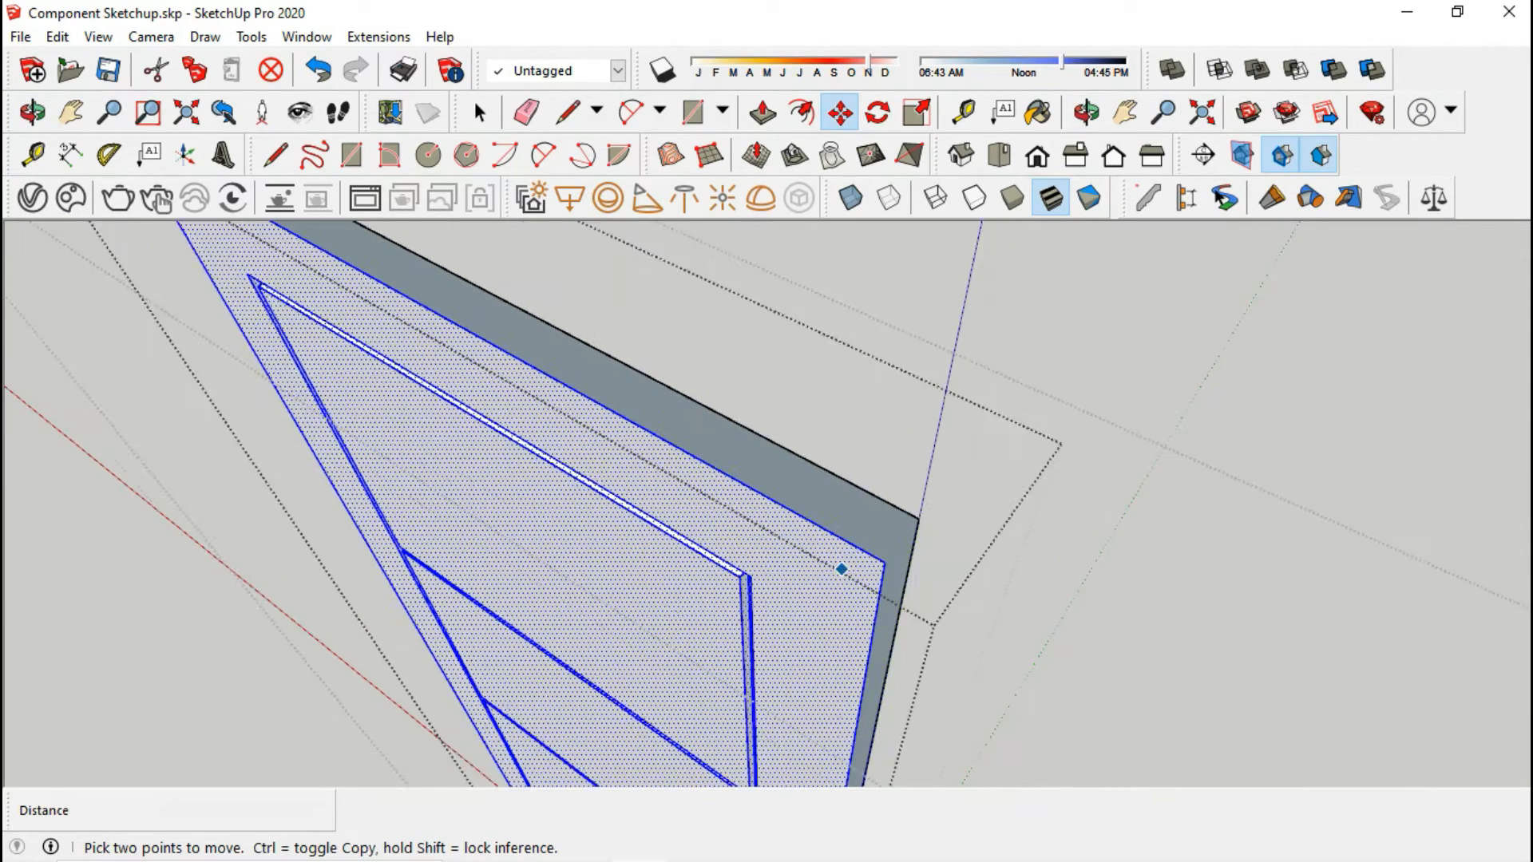
- Draw a rectangle between the upper edges of the two door faces to close the leaf's top
key(r)
scroll(411, 365, down, 2)
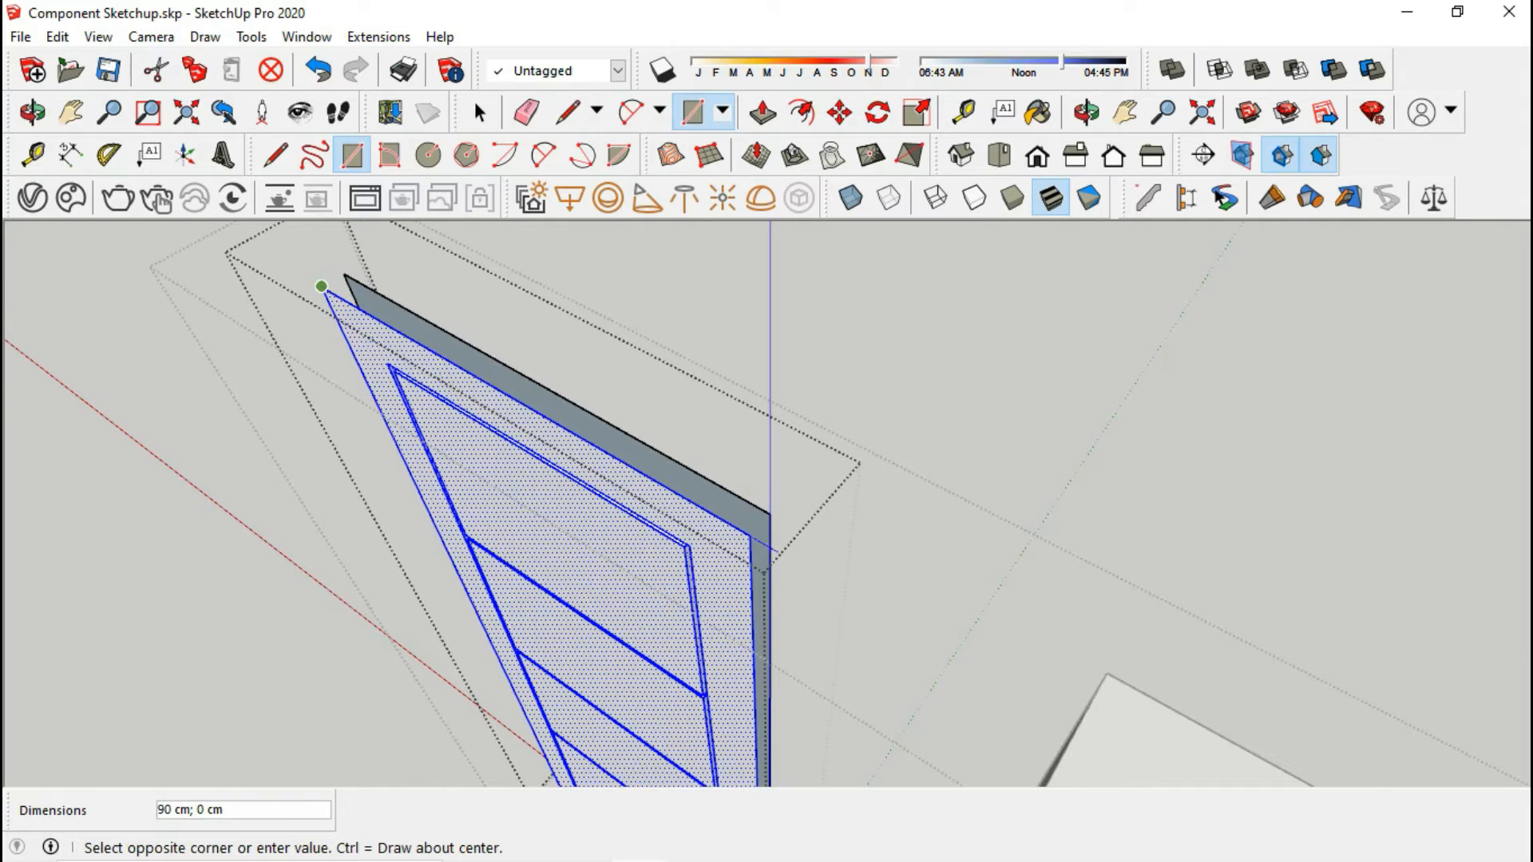
scroll(887, 603, up, 2)
click(704, 453)
click(664, 493)
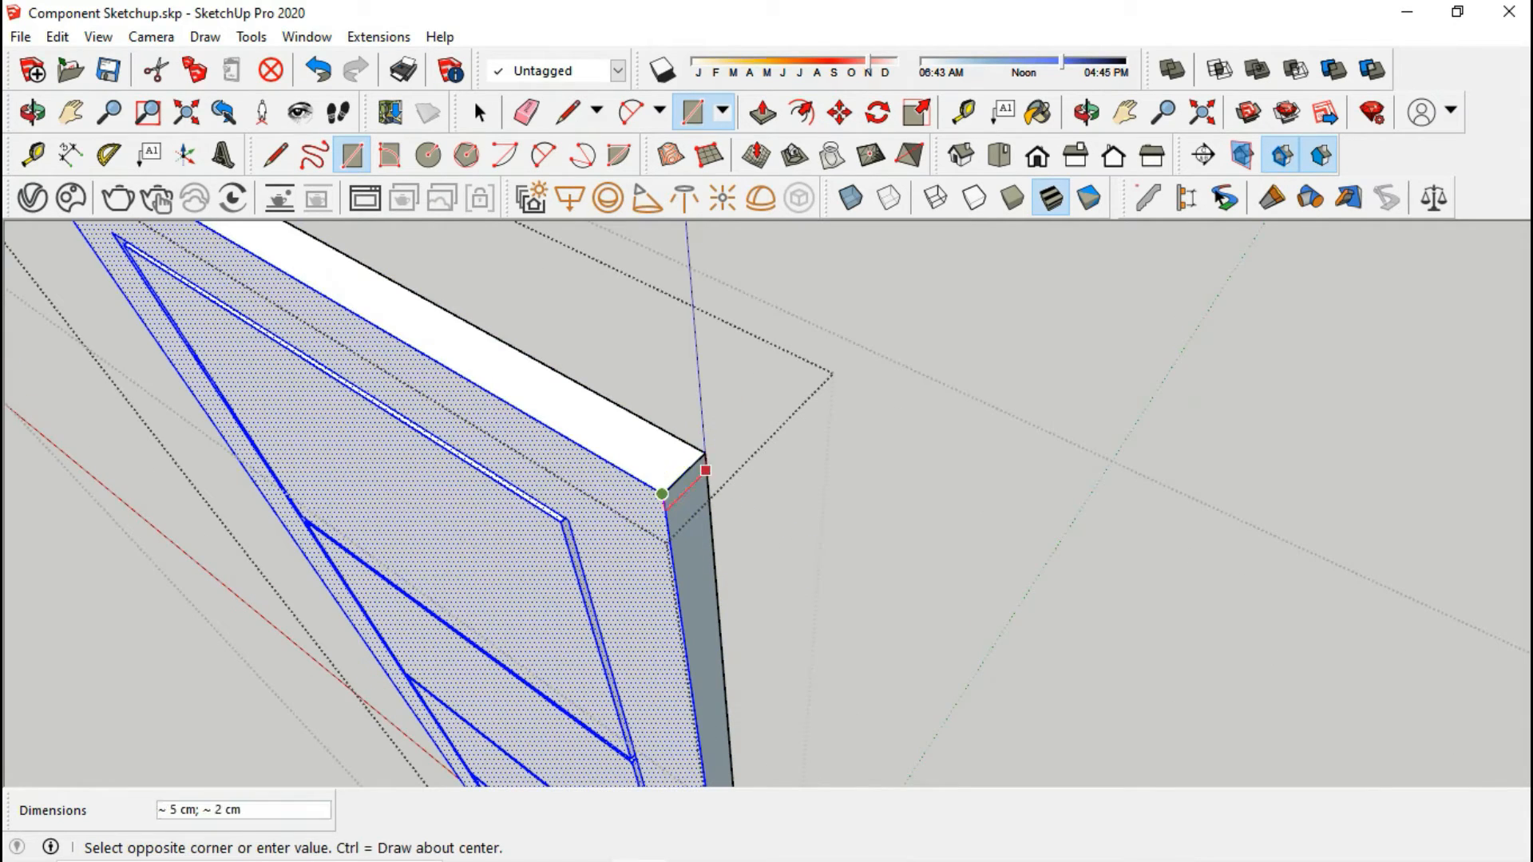
- Close the leaf's vertical side at the axis origin with a rectangle running from its upper corner to its lower corner
scroll(830, 403, down, 3)
shift+middle_drag(831, 403, 846, 240)
scroll(765, 558, up, 6)
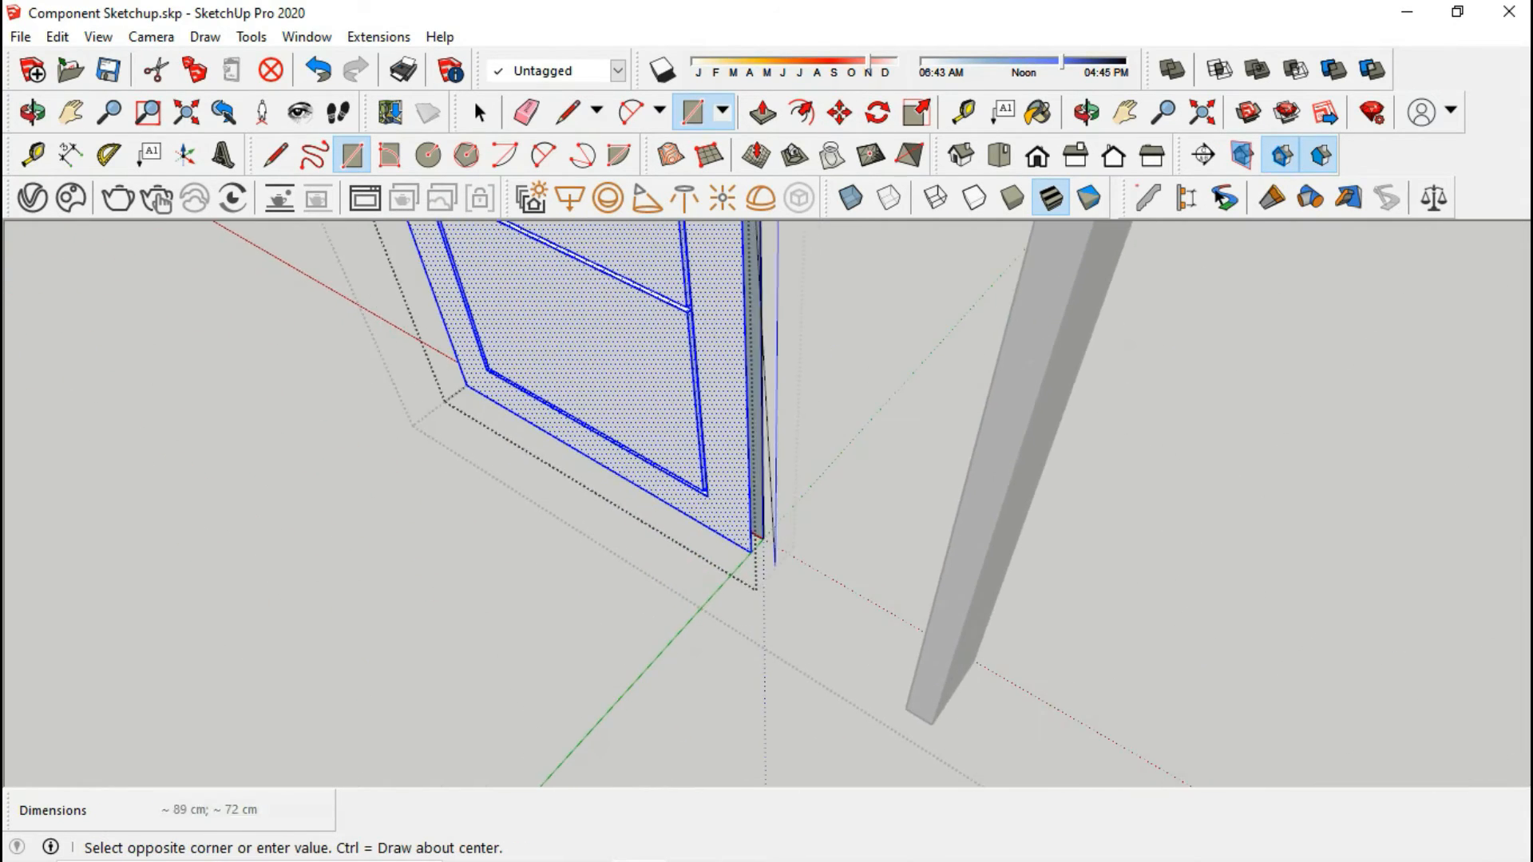
click(761, 536)
- Draw a rectangle from the lower to the upper corner to close the leaf's vertical side away from the origin
scroll(754, 571, down, 2)
middle_drag(591, 556, 1181, 408)
click(741, 630)
scroll(825, 691, down, 7)
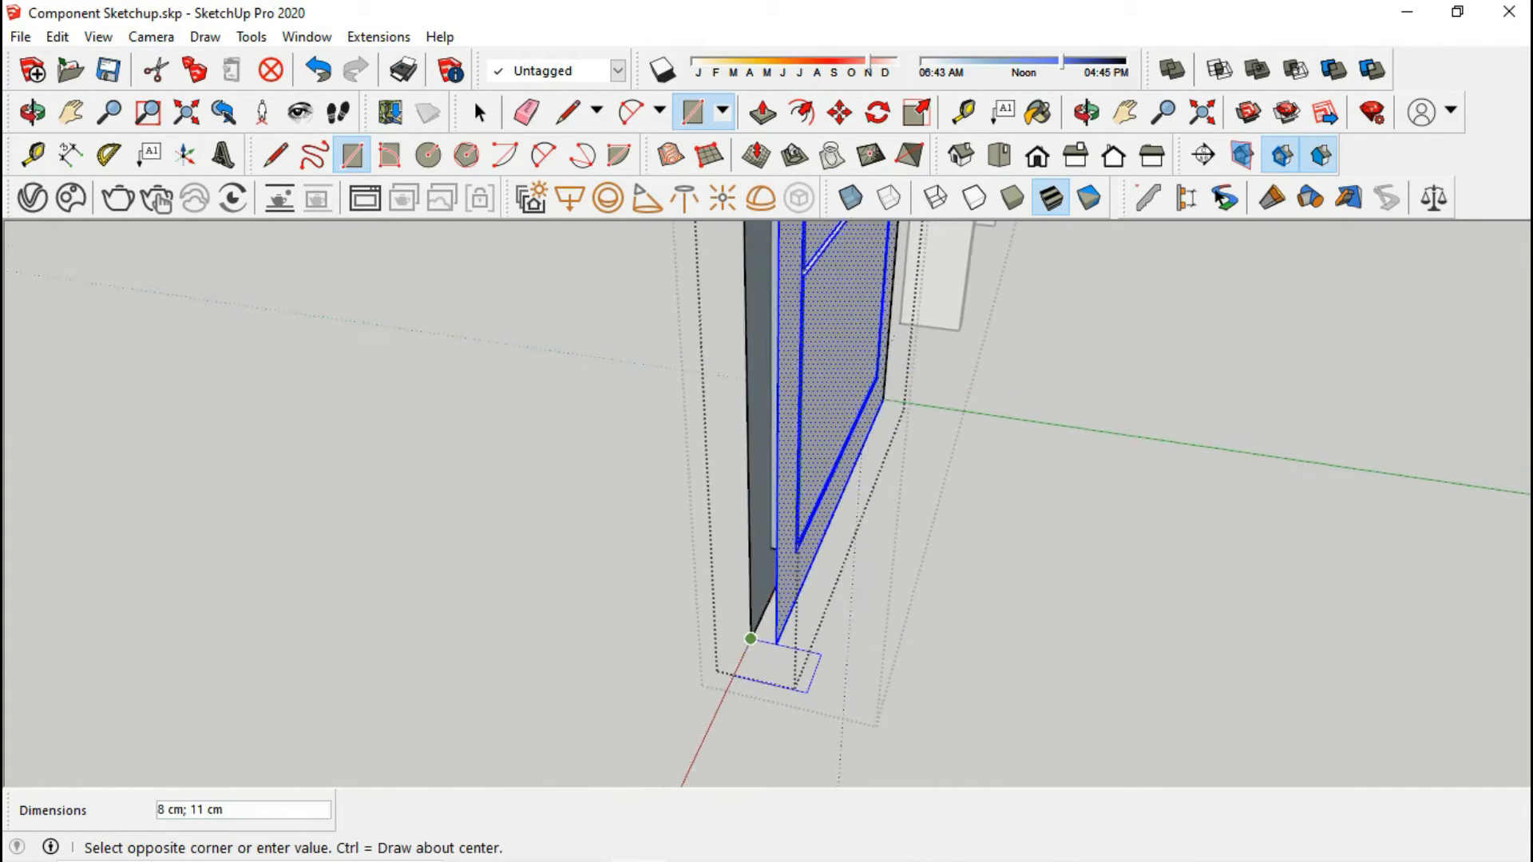
shift+middle_drag(825, 689, 817, 748)
scroll(803, 385, up, 3)
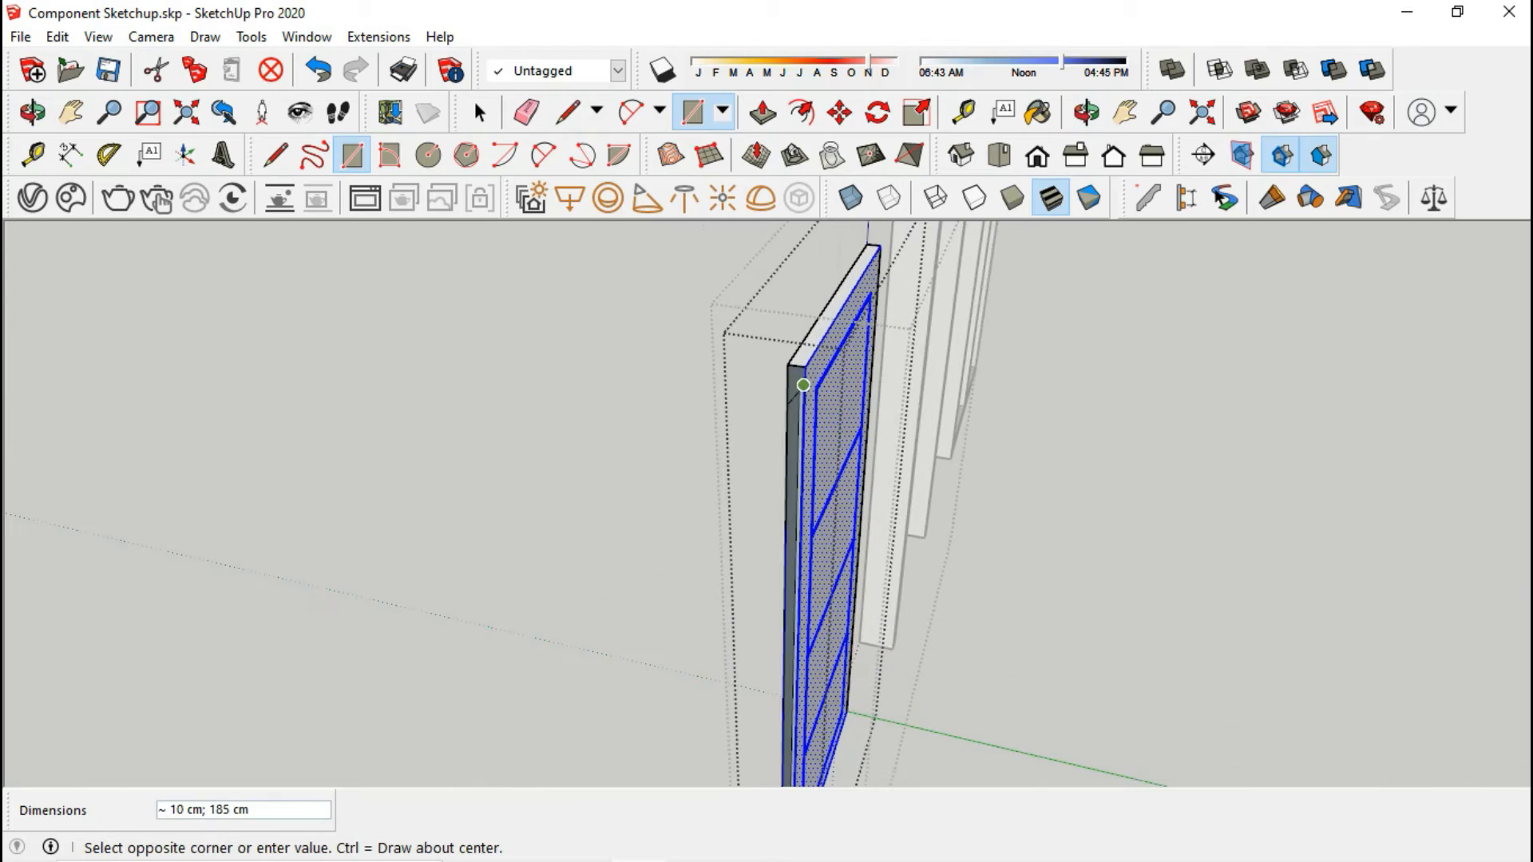
click(804, 367)
- Place a vertical guide 5 cm inside the leaf's edge away from the origin and a horizontal guide near mid-height
scroll(805, 399, down, 2)
middle_drag(803, 487, 1198, 400)
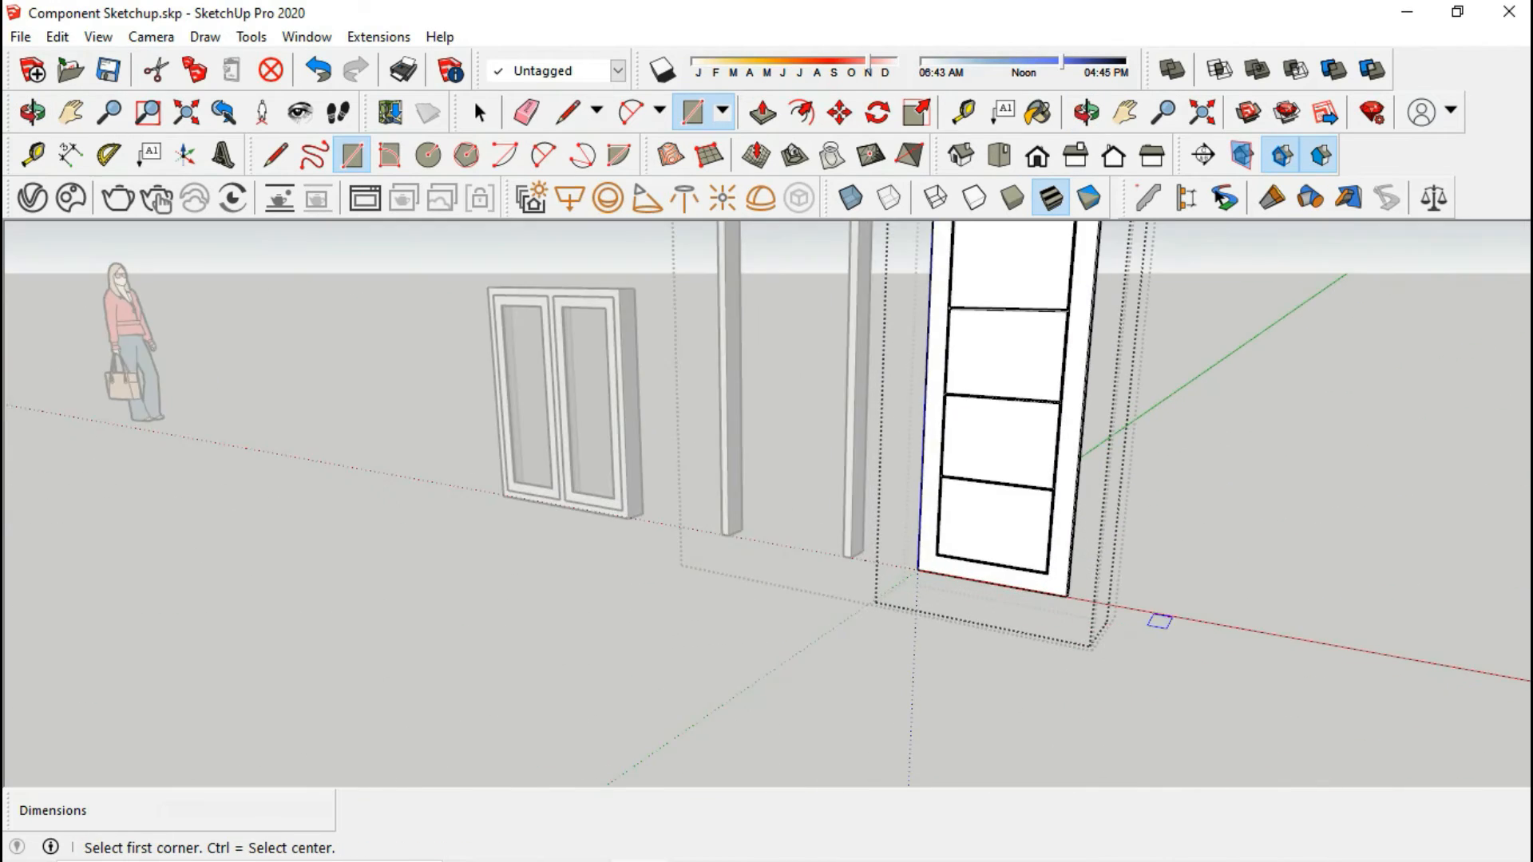
scroll(1134, 603, up, 3)
scroll(1086, 591, up, 5)
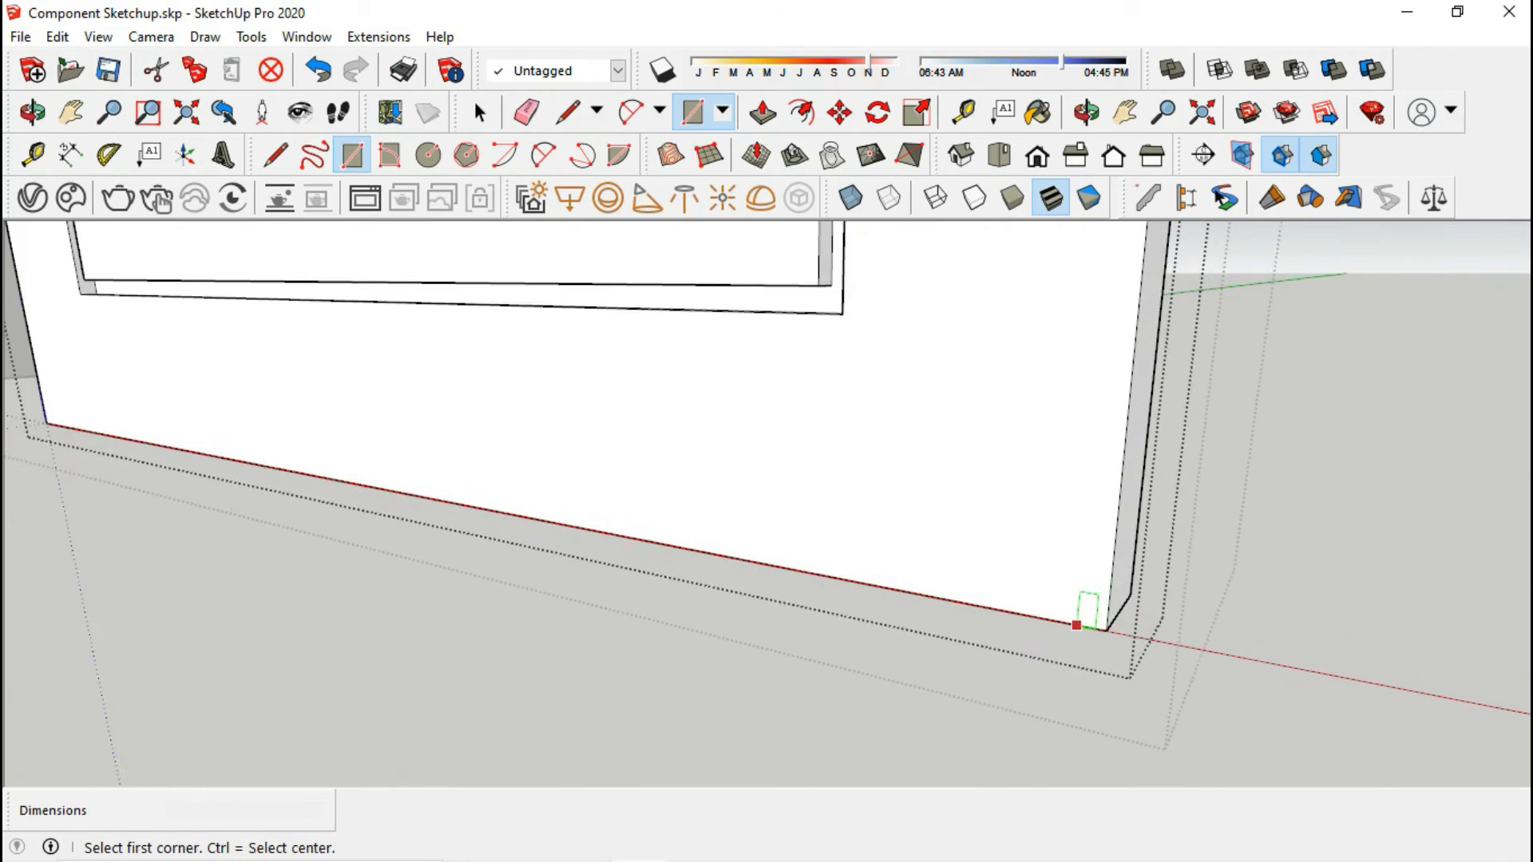
middle_drag(1081, 616, 1293, 678)
scroll(1026, 627, down, 4)
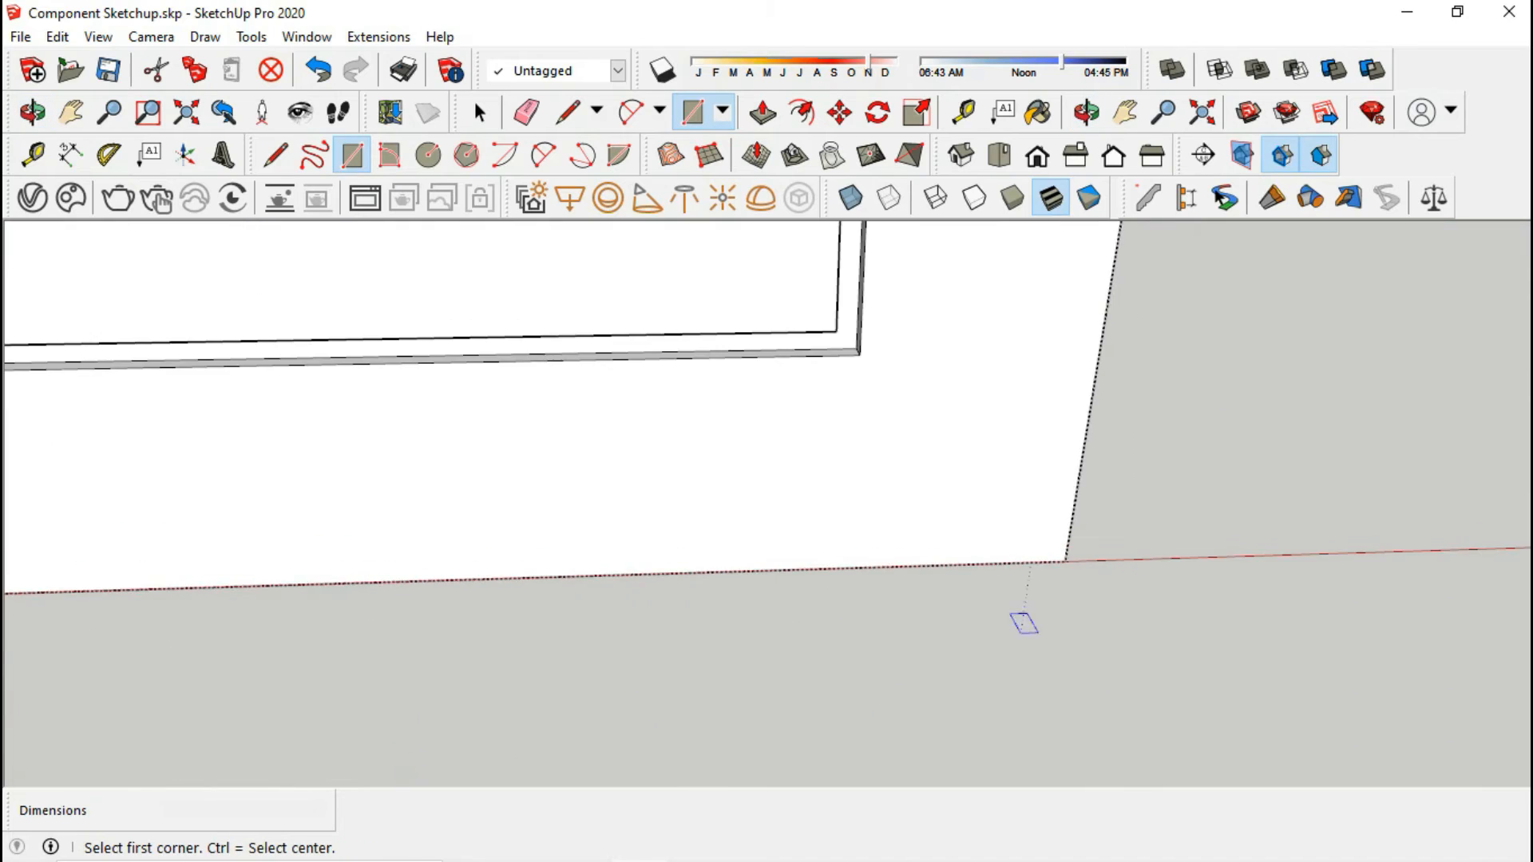
scroll(765, 577, down, 7)
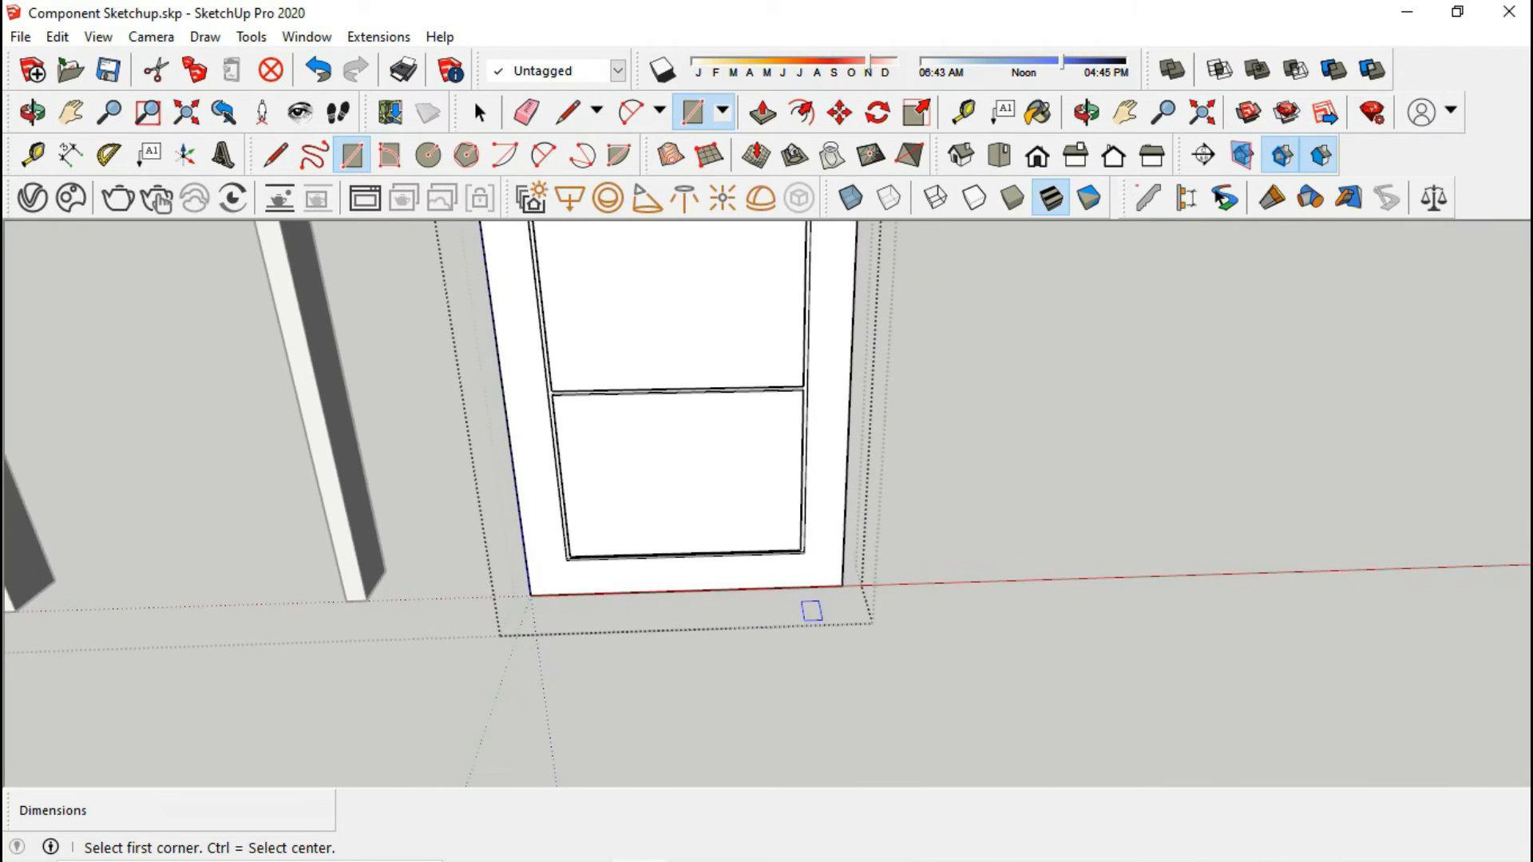
key(t)
scroll(783, 537, up, 4)
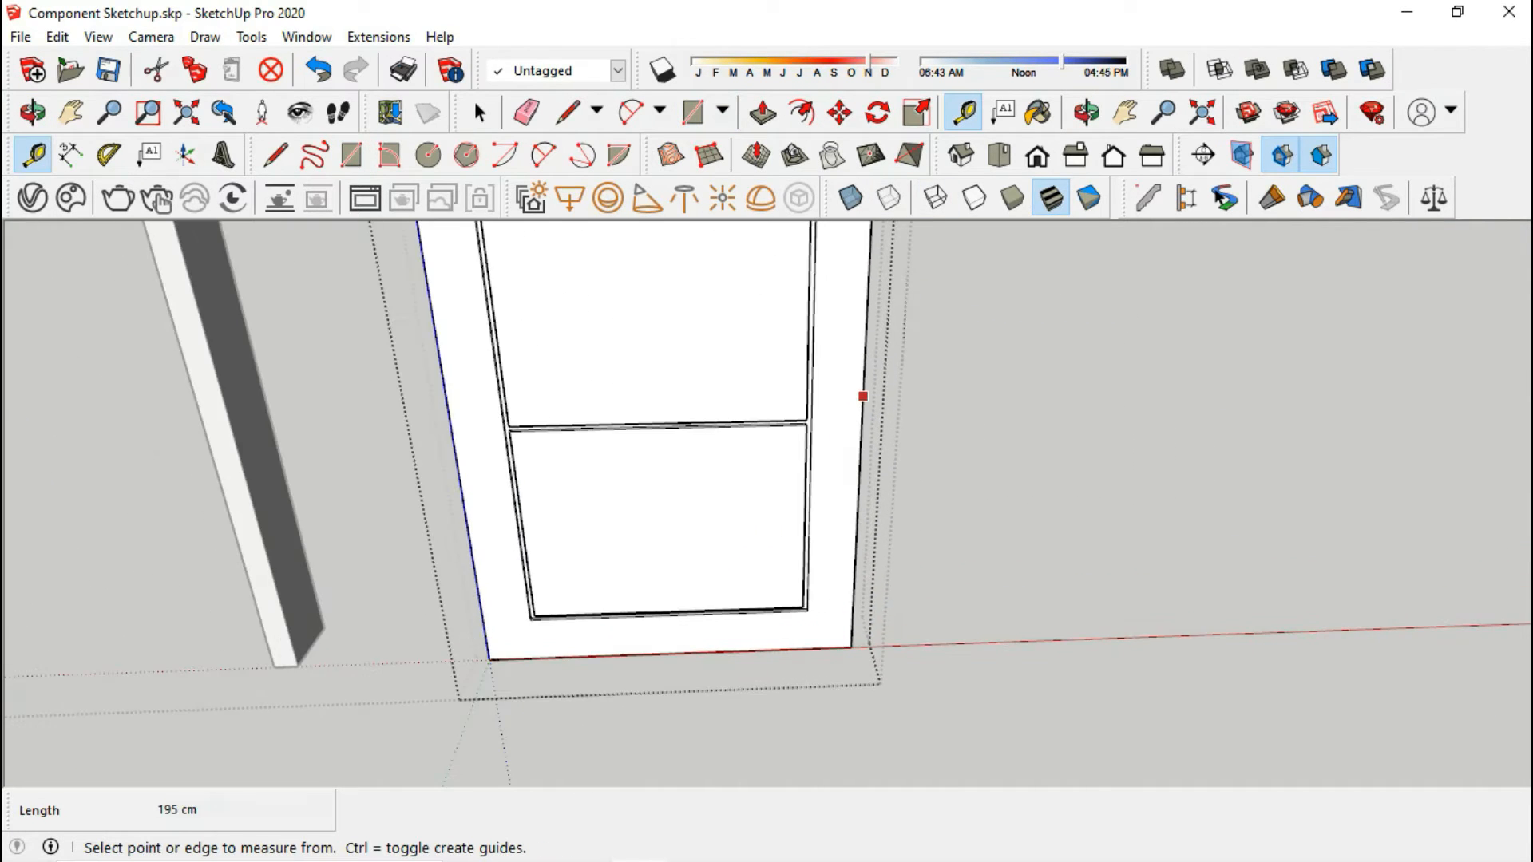
click(862, 393)
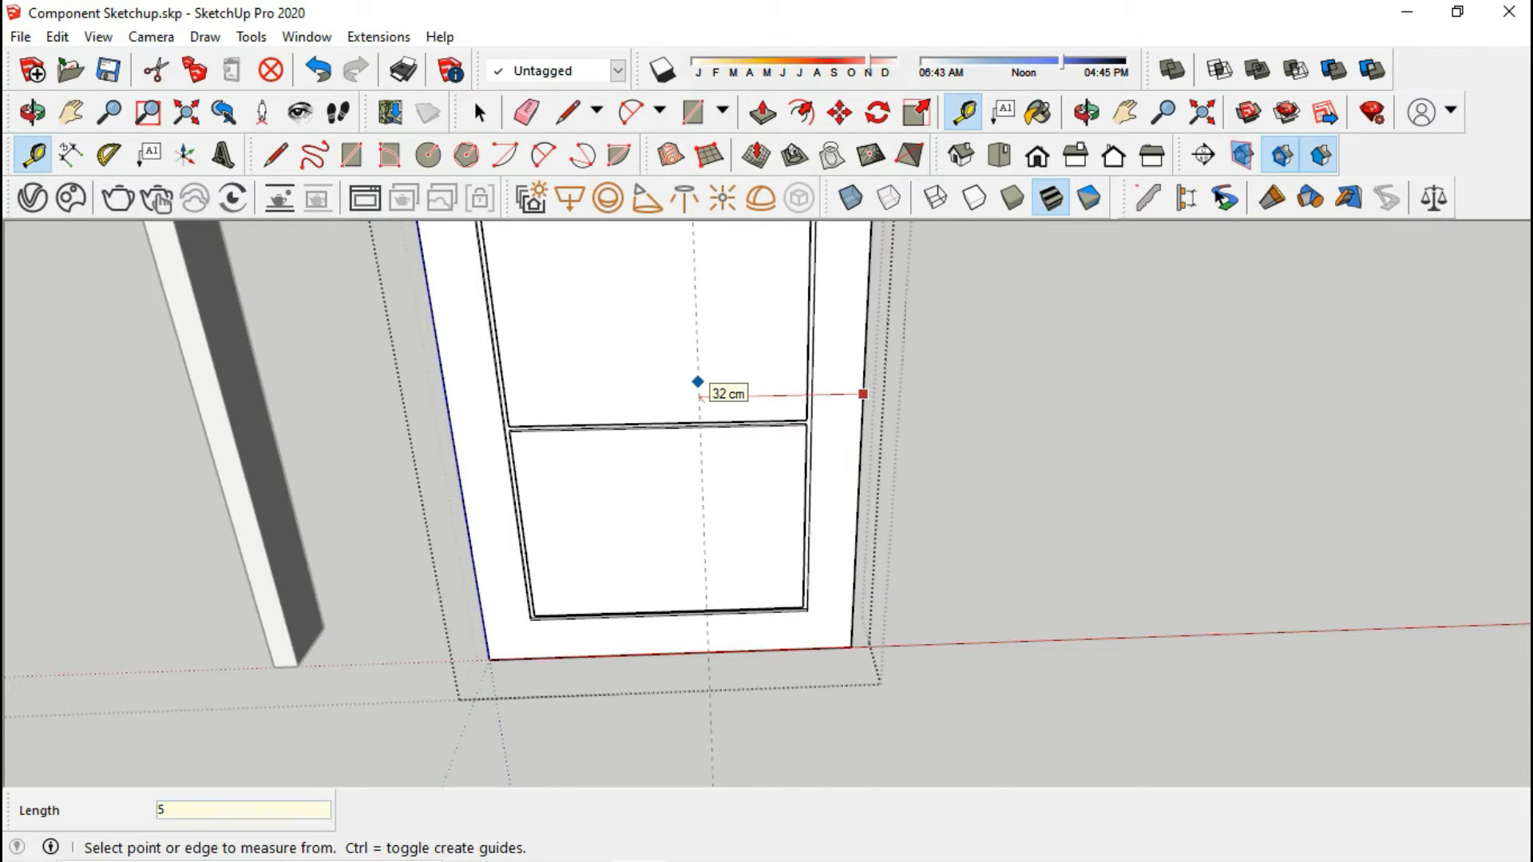
click(812, 649)
scroll(812, 649, down, 4)
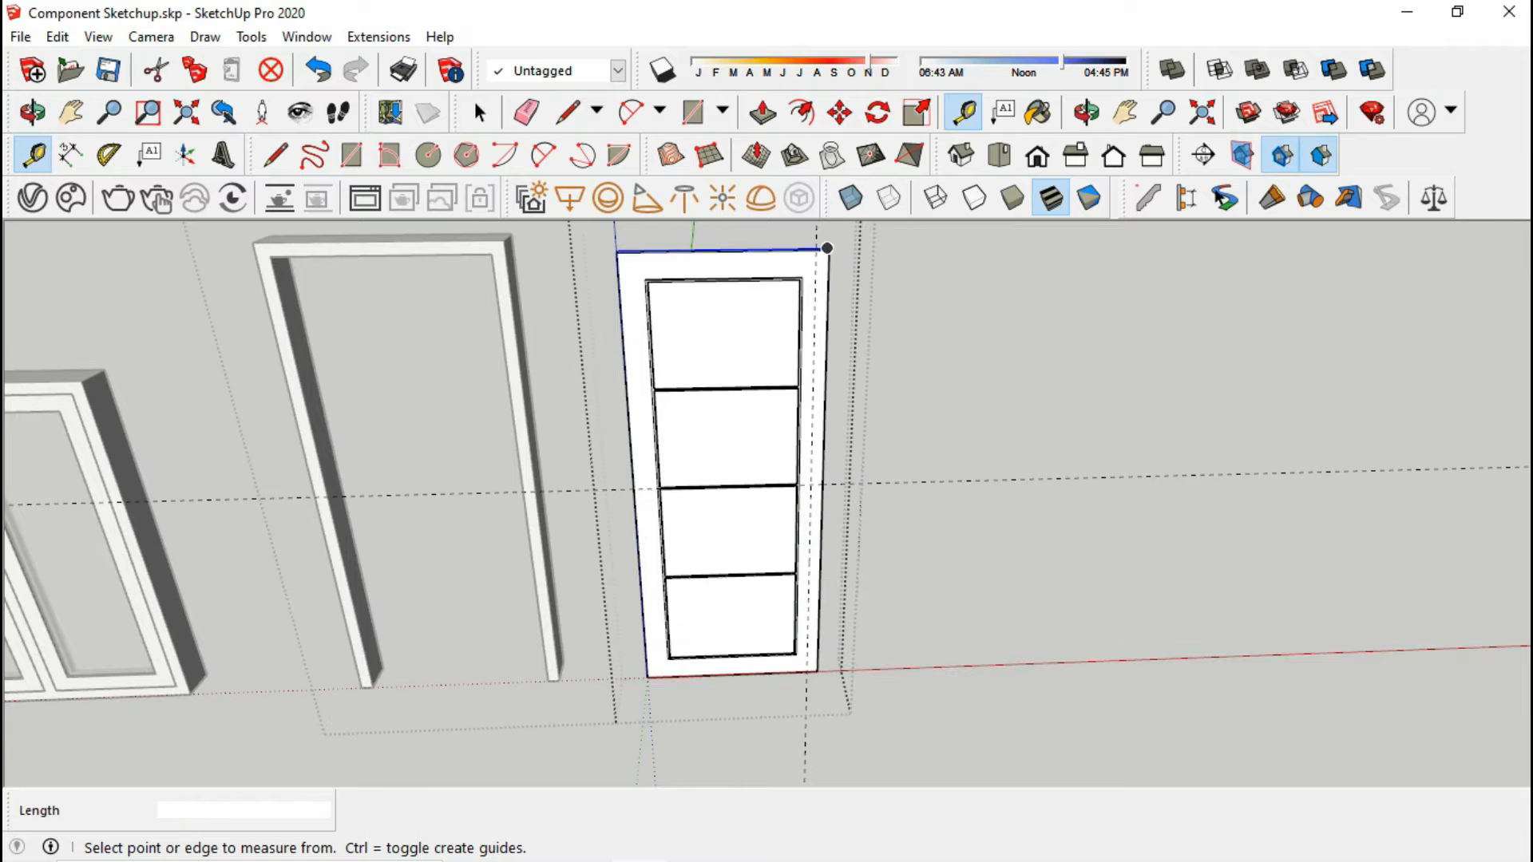
- Insert the "gagang pintu" handle from the Dynamic Components Training collection beside the door leaf
click(1038, 111)
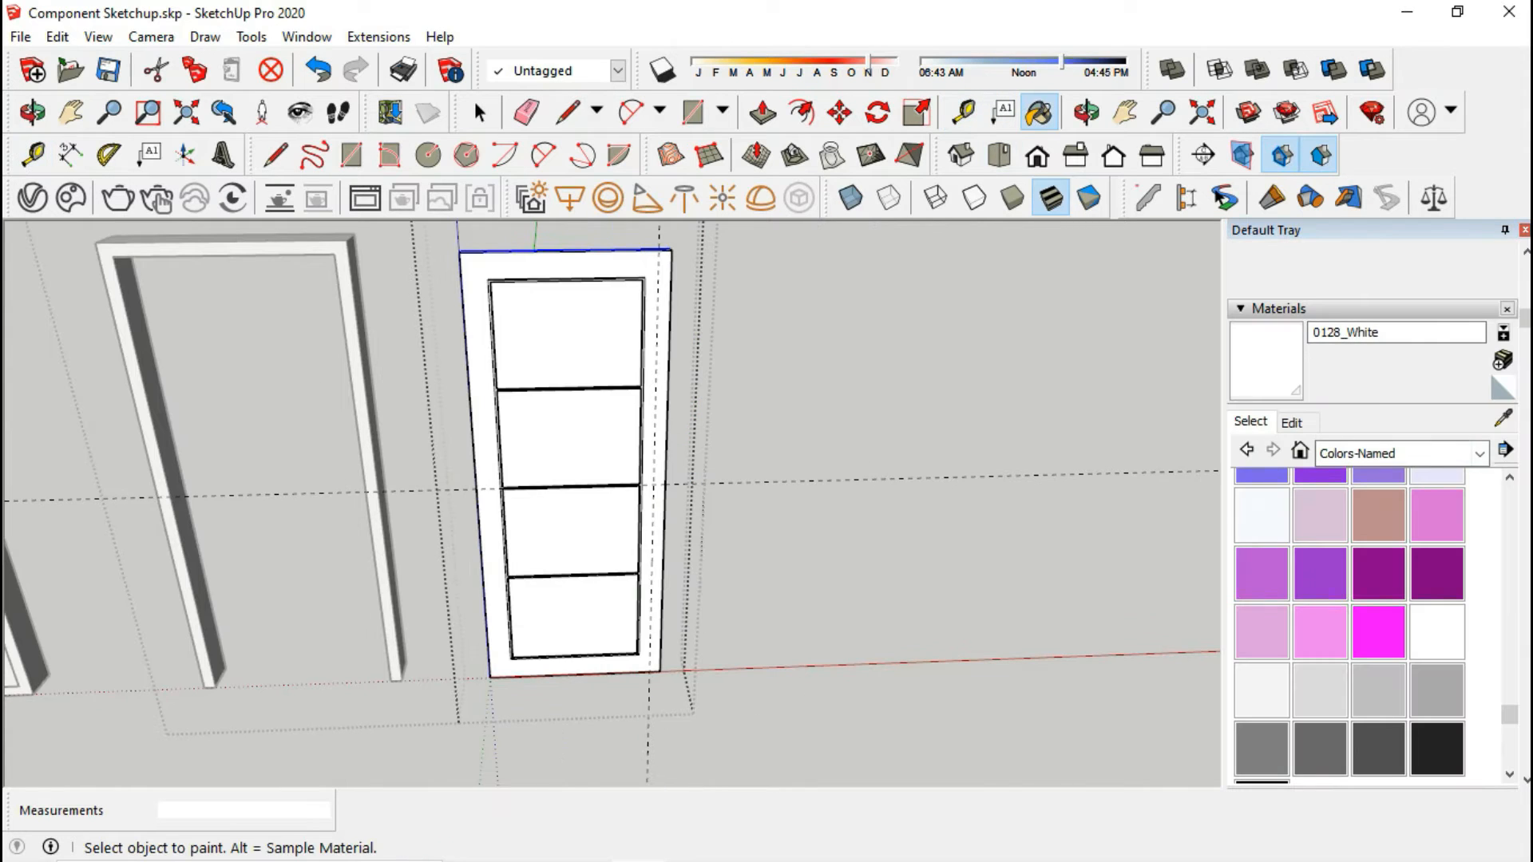
scroll(1374, 511, down, 6)
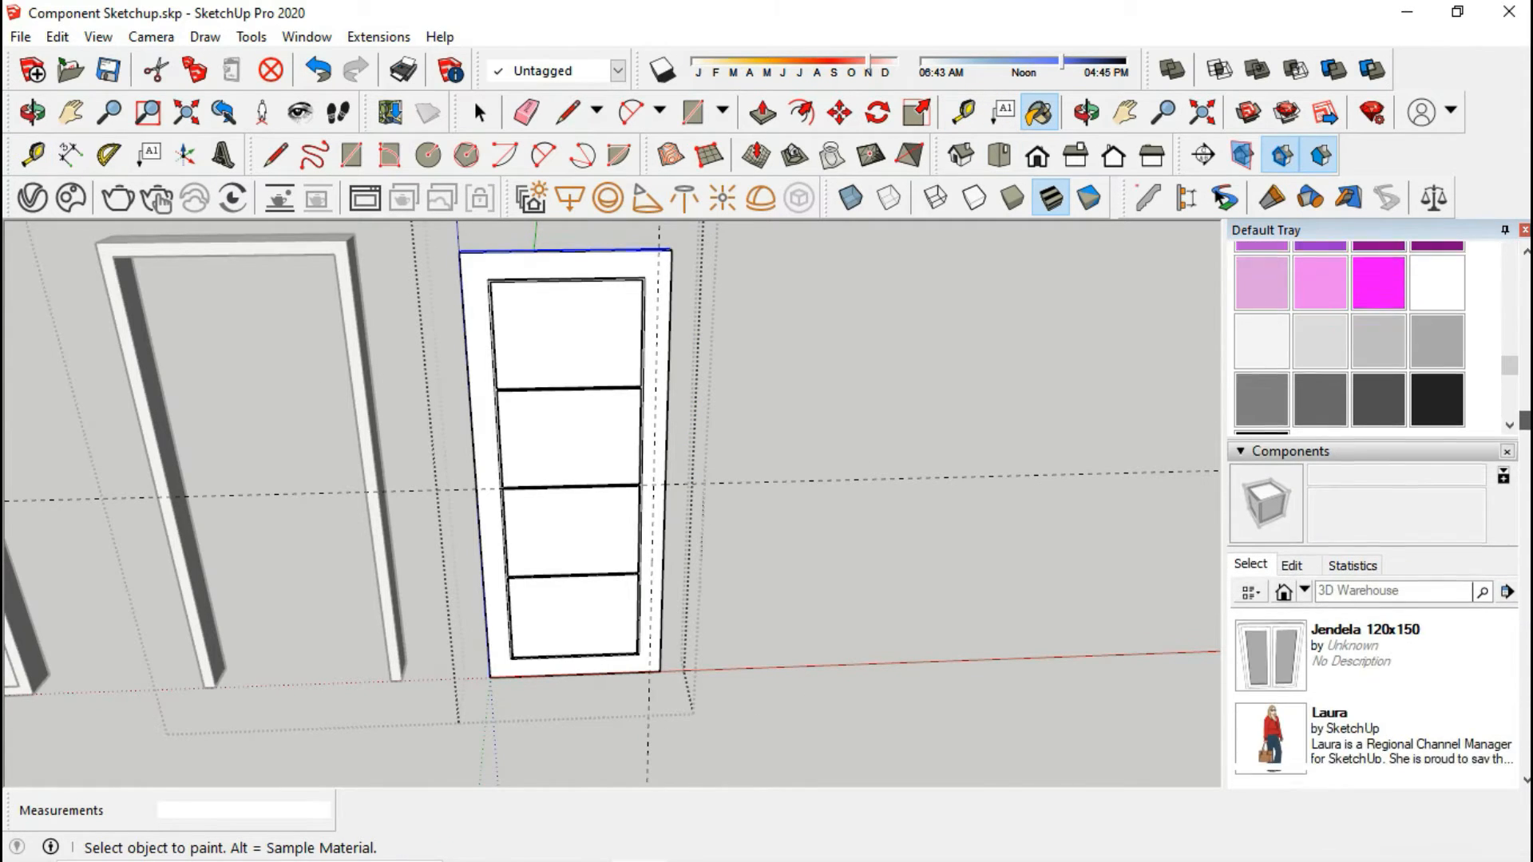
click(1304, 512)
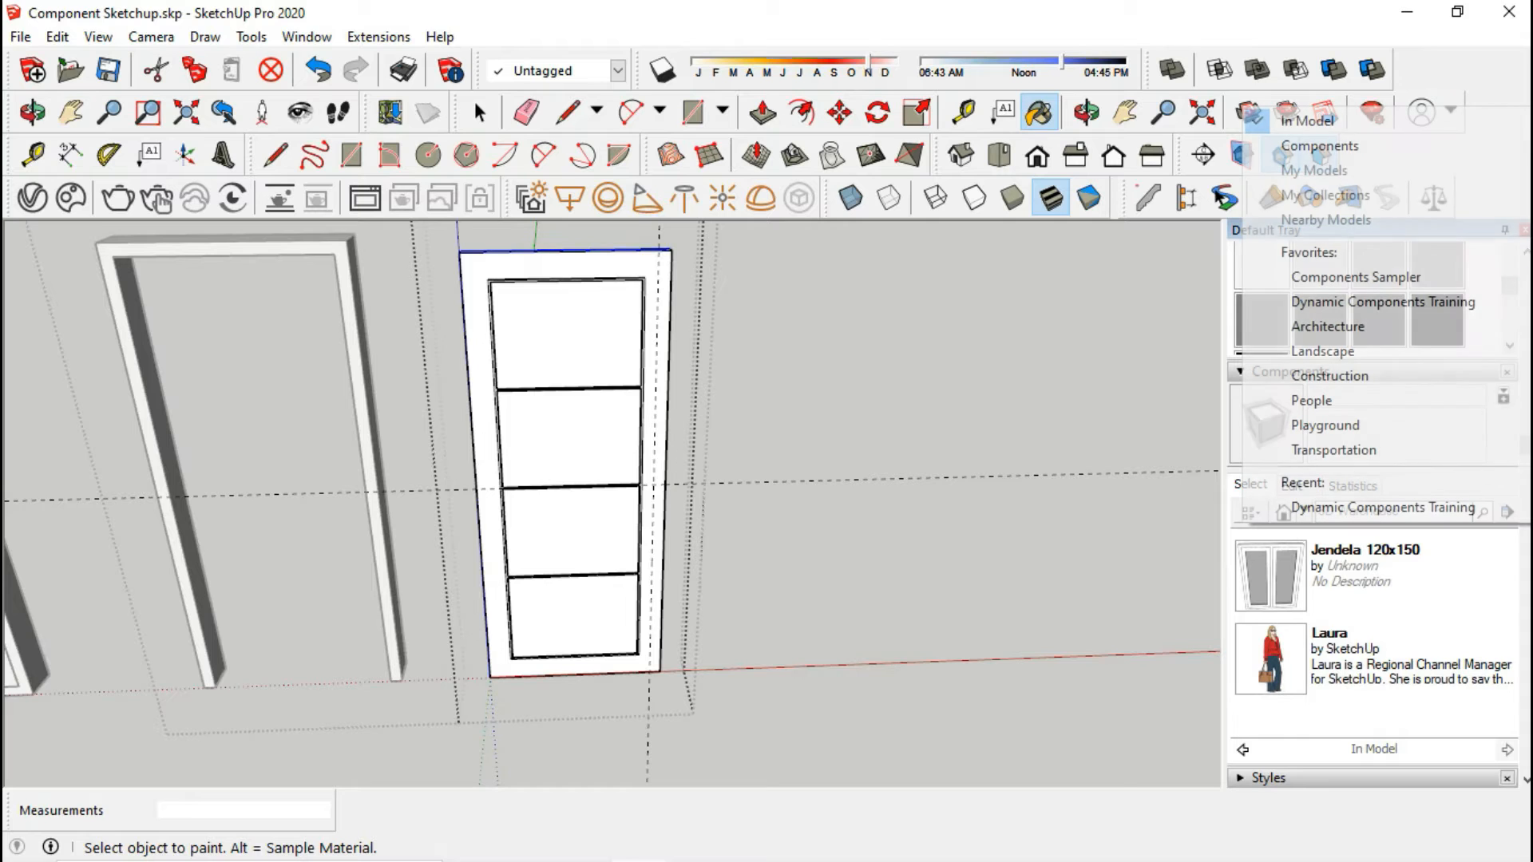
click(1383, 302)
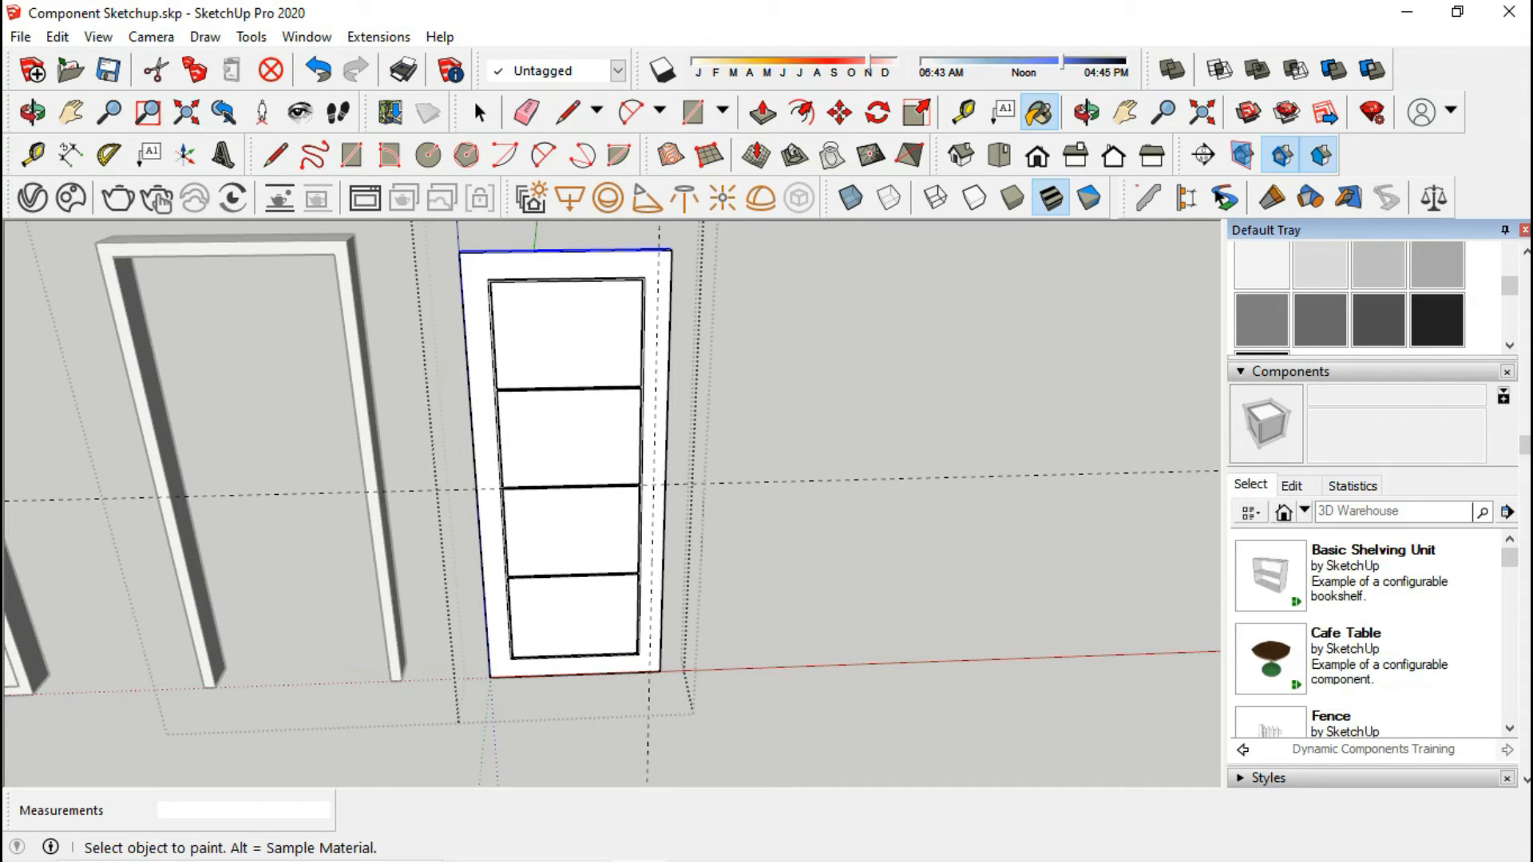
scroll(1370, 639, down, 3)
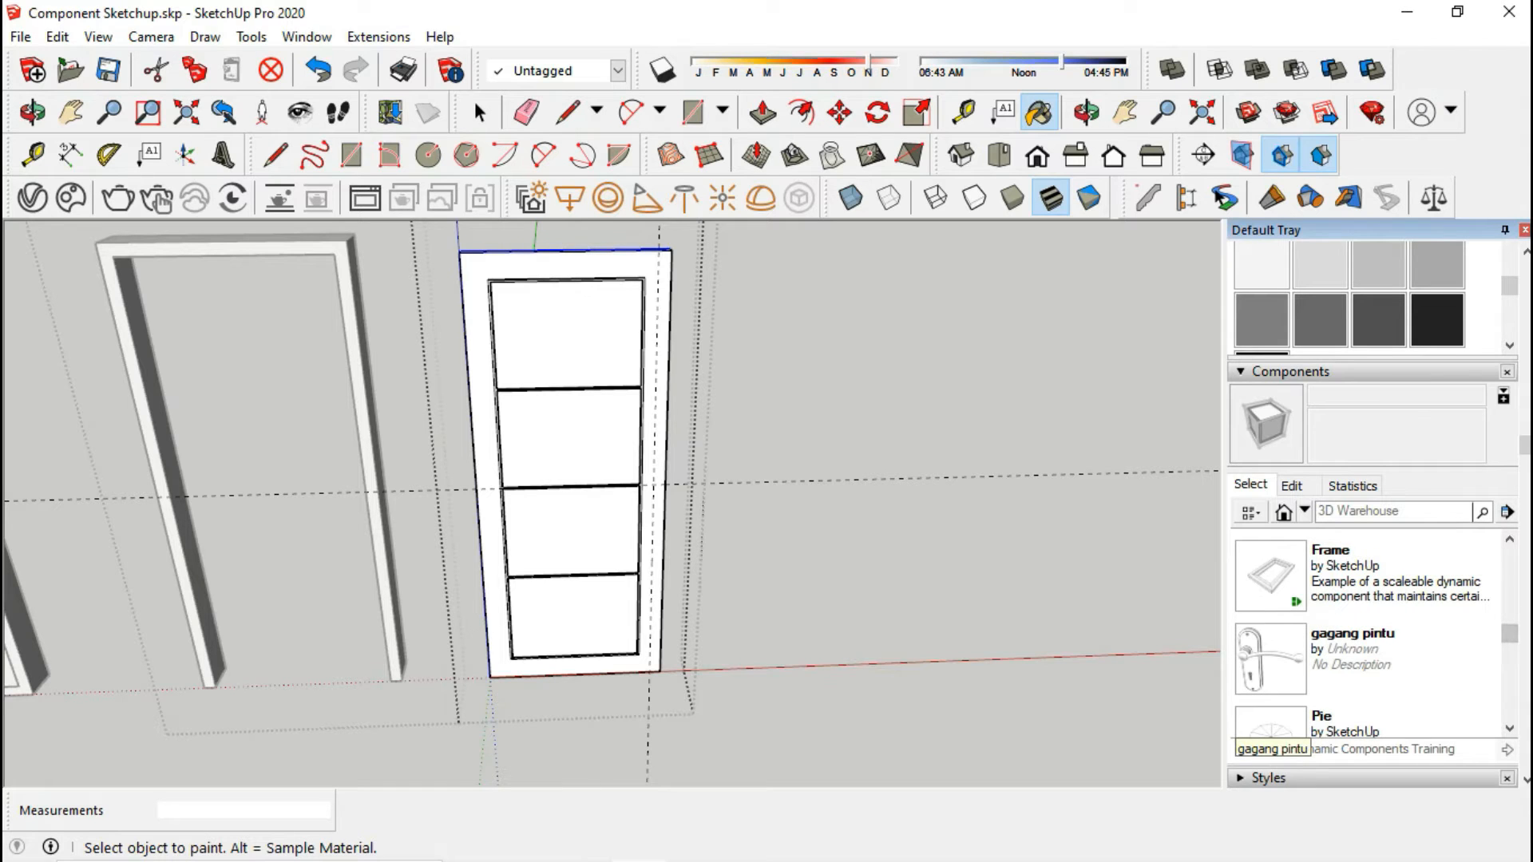
click(1269, 663)
click(764, 523)
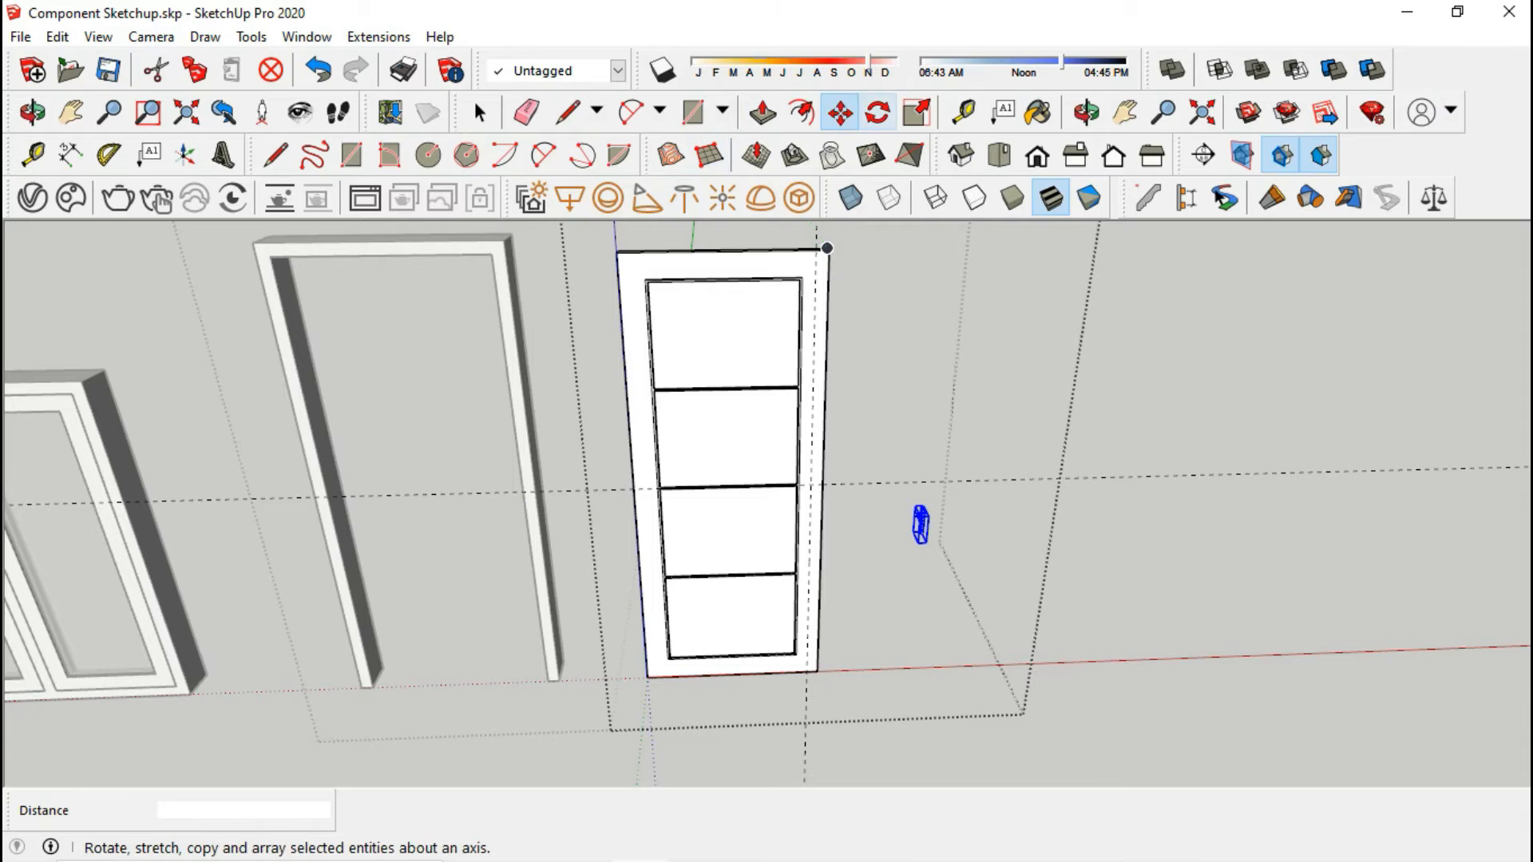
- Rotate the door handle 90 degrees about the vertical axis so its plate is parallel to the door face
click(878, 112)
click(906, 559)
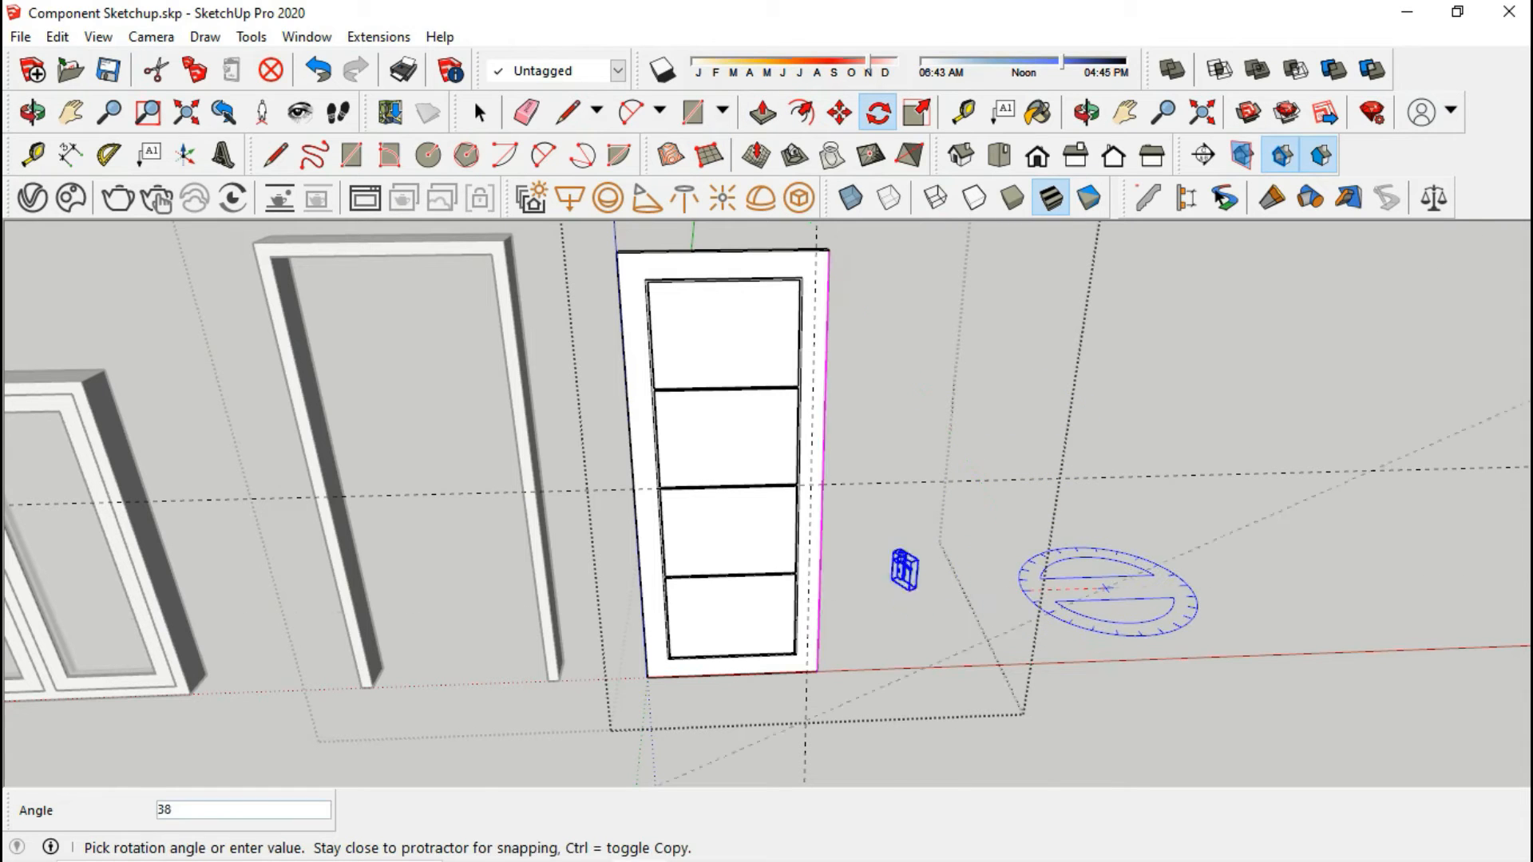
key(Escape)
scroll(1054, 671, up, 6)
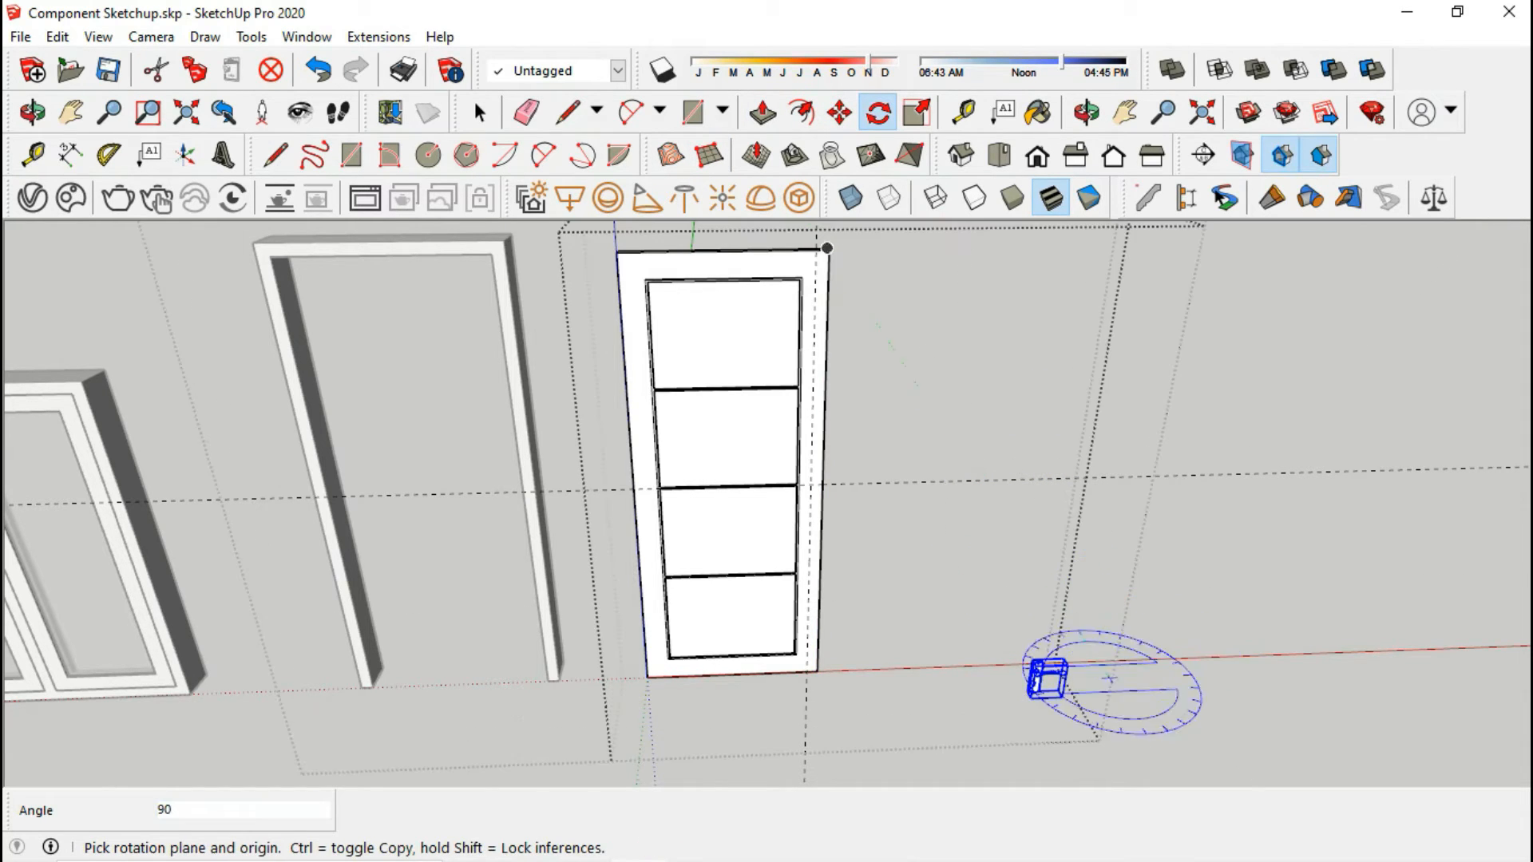
- Move the handle by the top endpoint of its backplate onto the intersection of the two guides on the door
key(m)
scroll(1038, 611, up, 5)
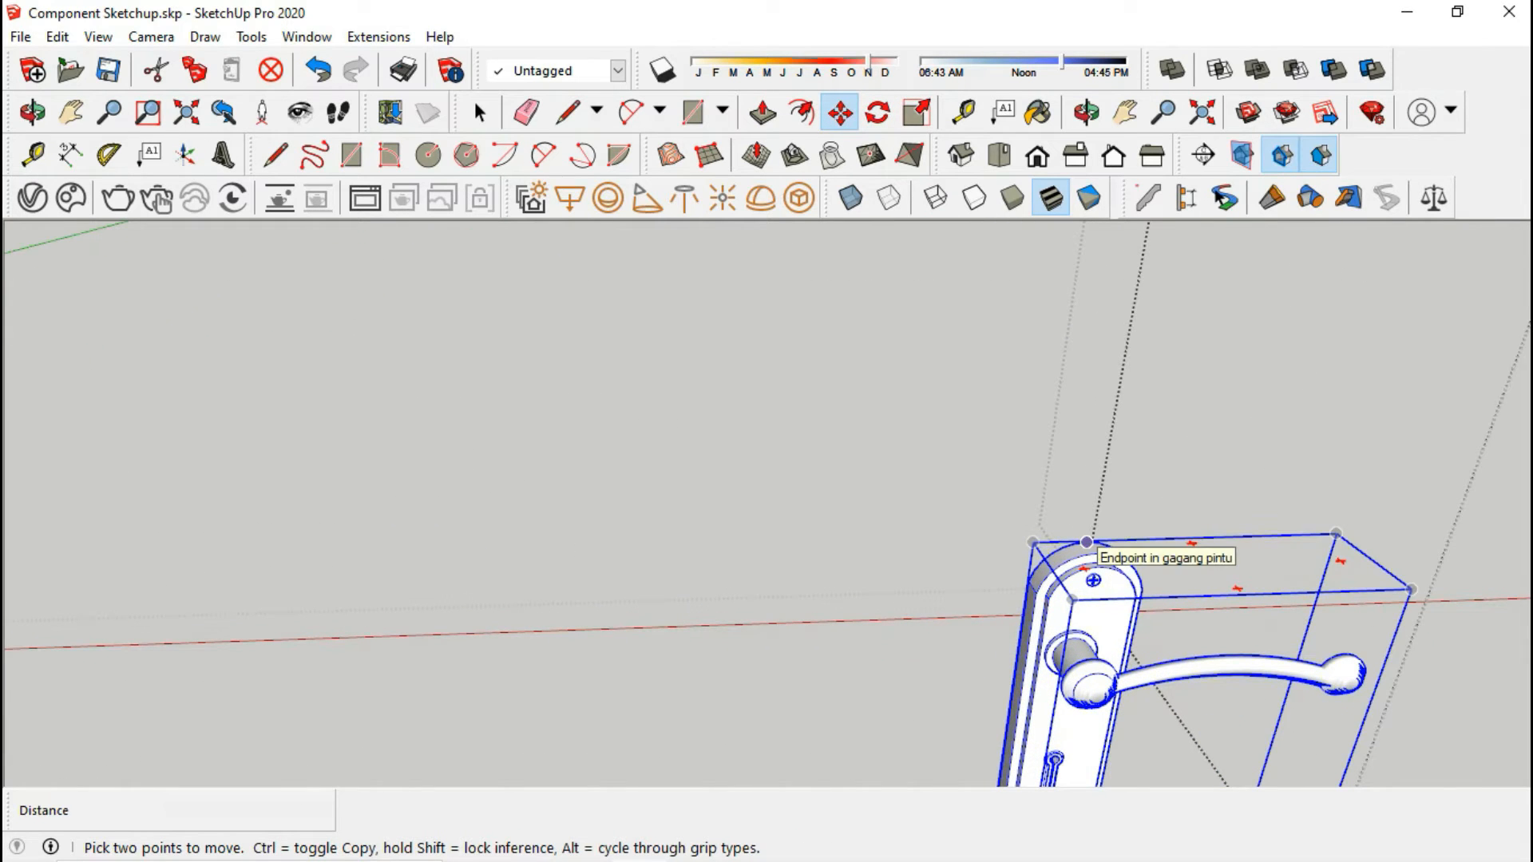
click(1087, 542)
scroll(1117, 607, down, 5)
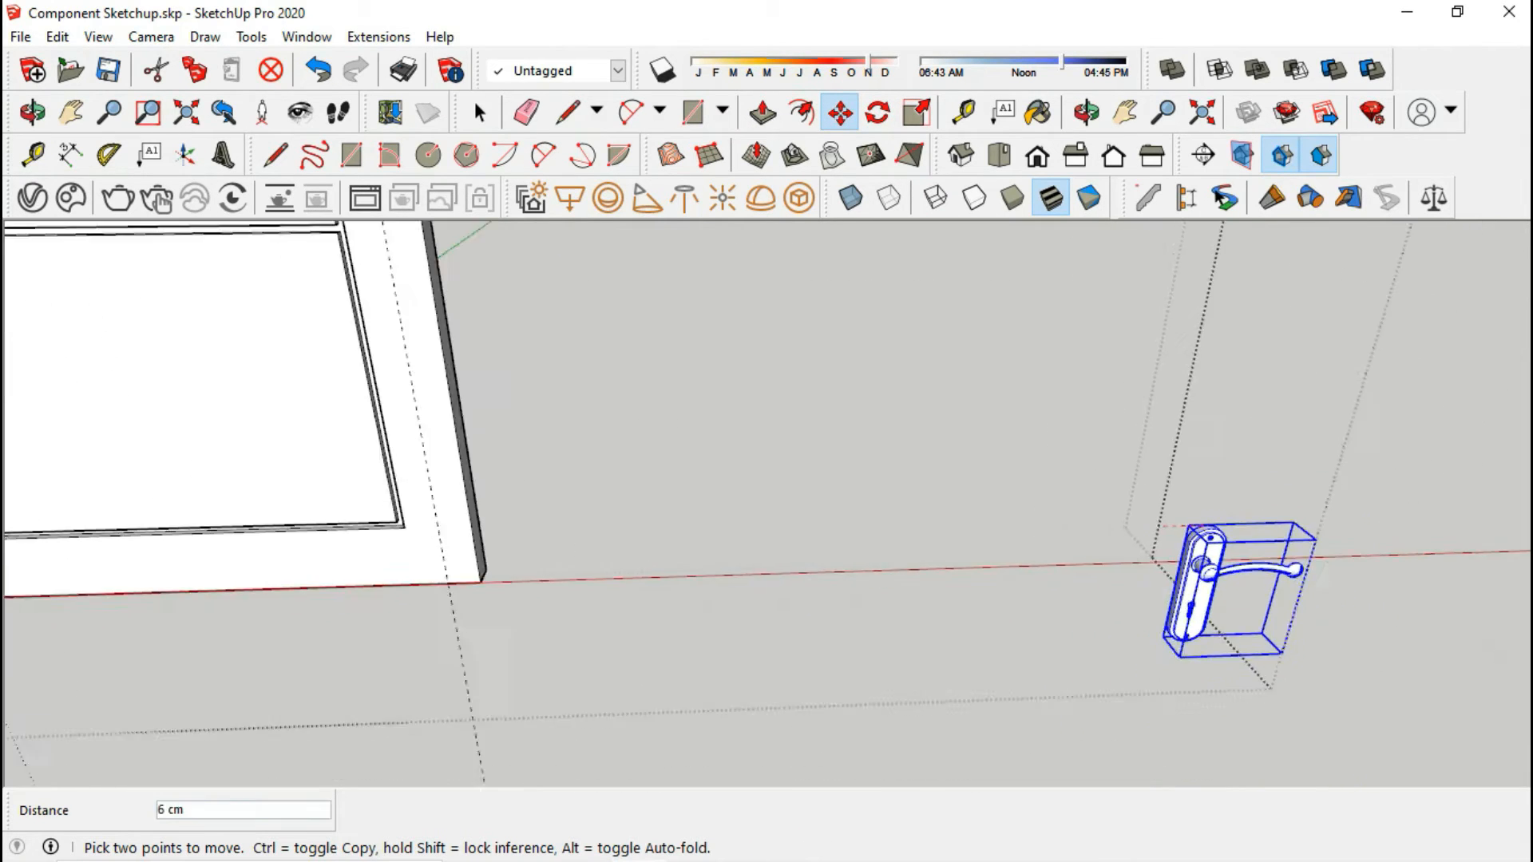
scroll(1100, 622, down, 4)
scroll(802, 351, up, 8)
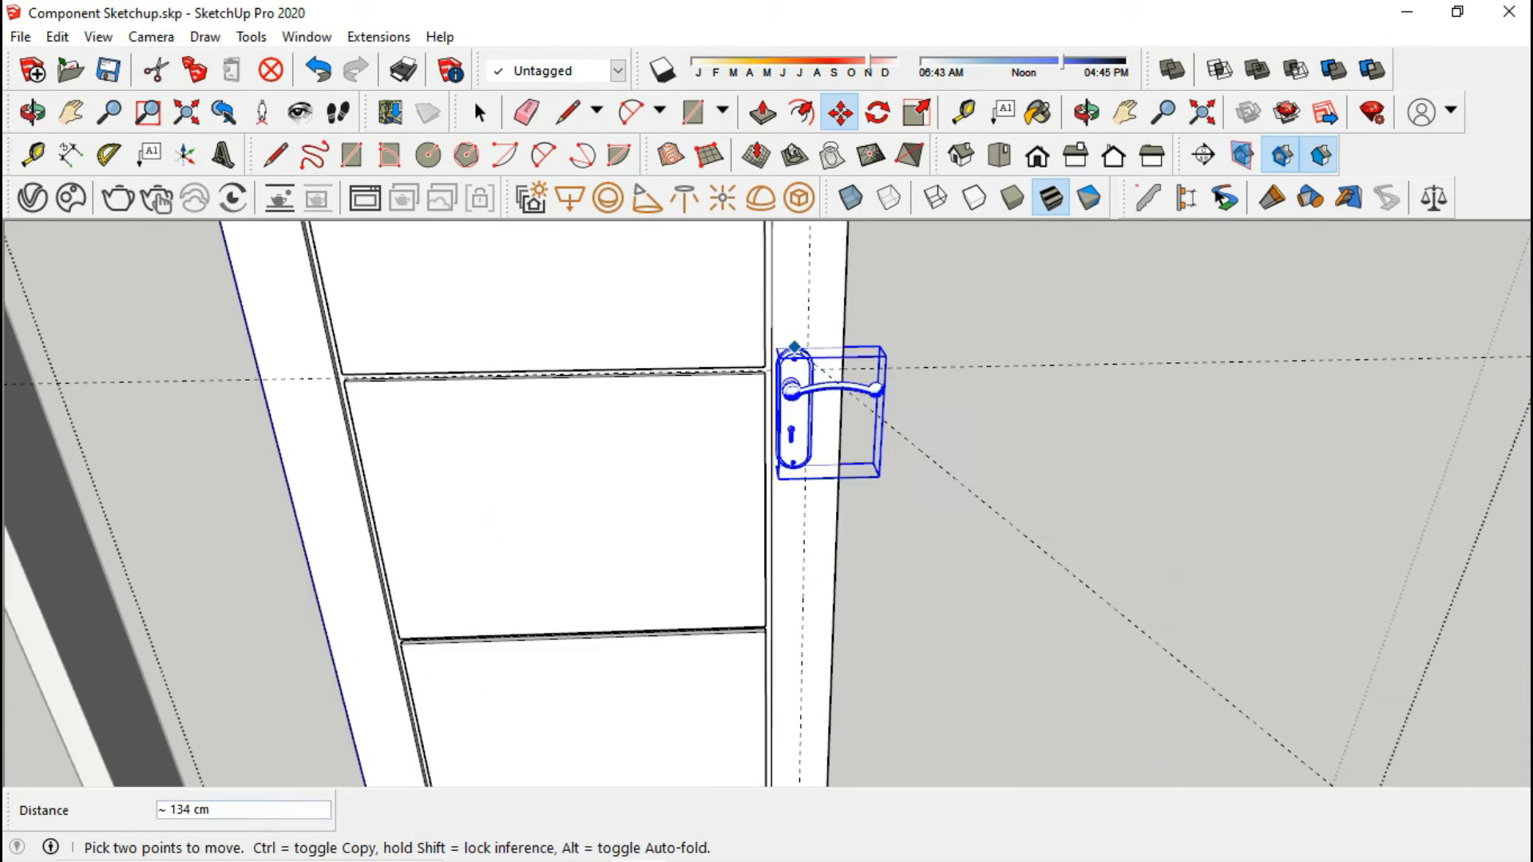
scroll(814, 379, up, 4)
click(825, 409)
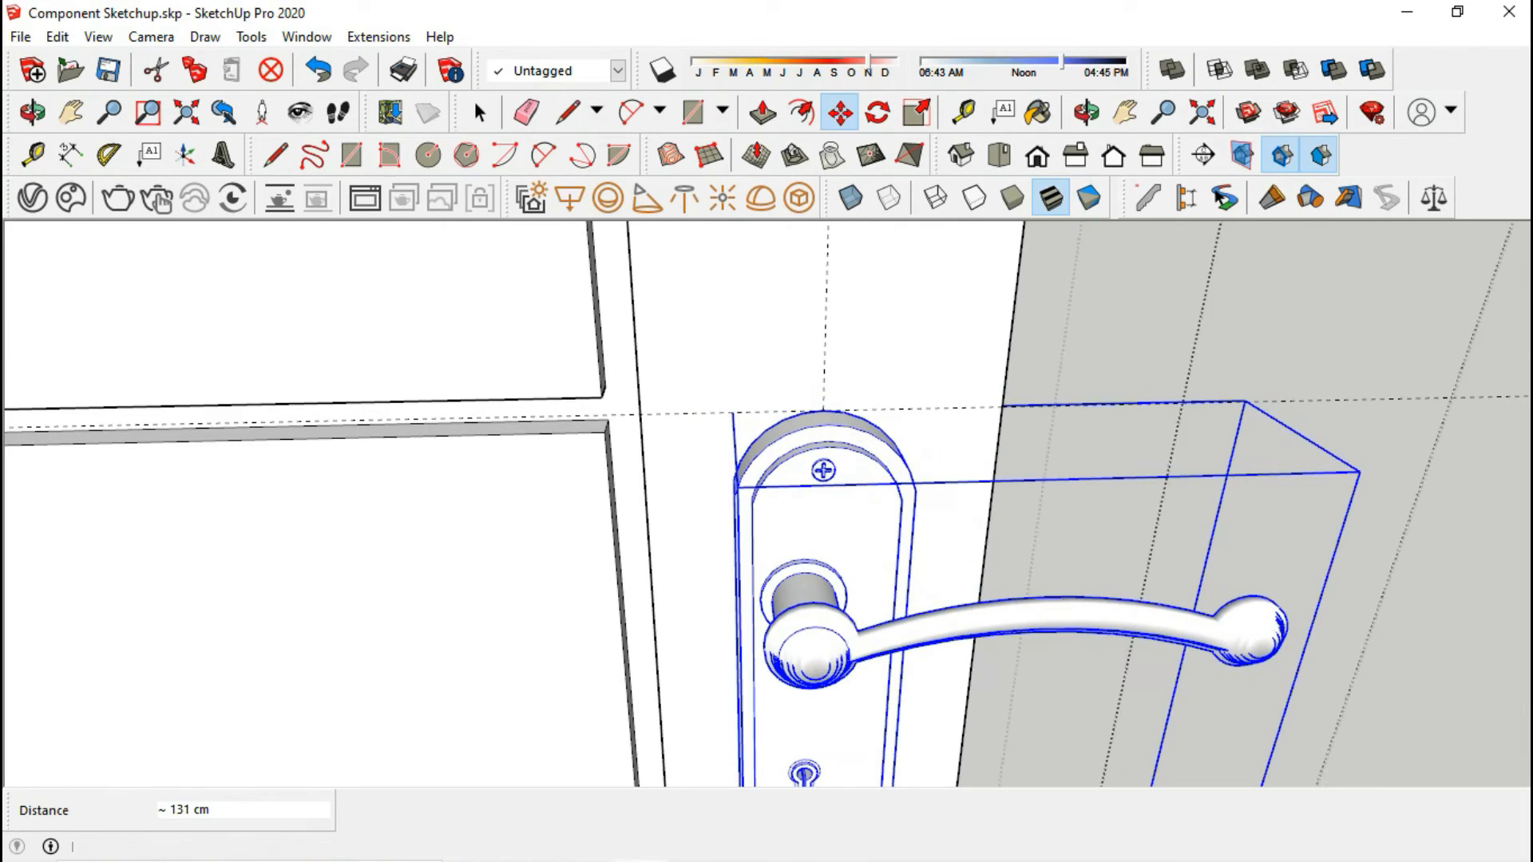
- Move the handle straight up until its backplate is centred on the horizontal guide, and erase both guides
scroll(861, 421, down, 2)
middle_drag(878, 479, 834, 499)
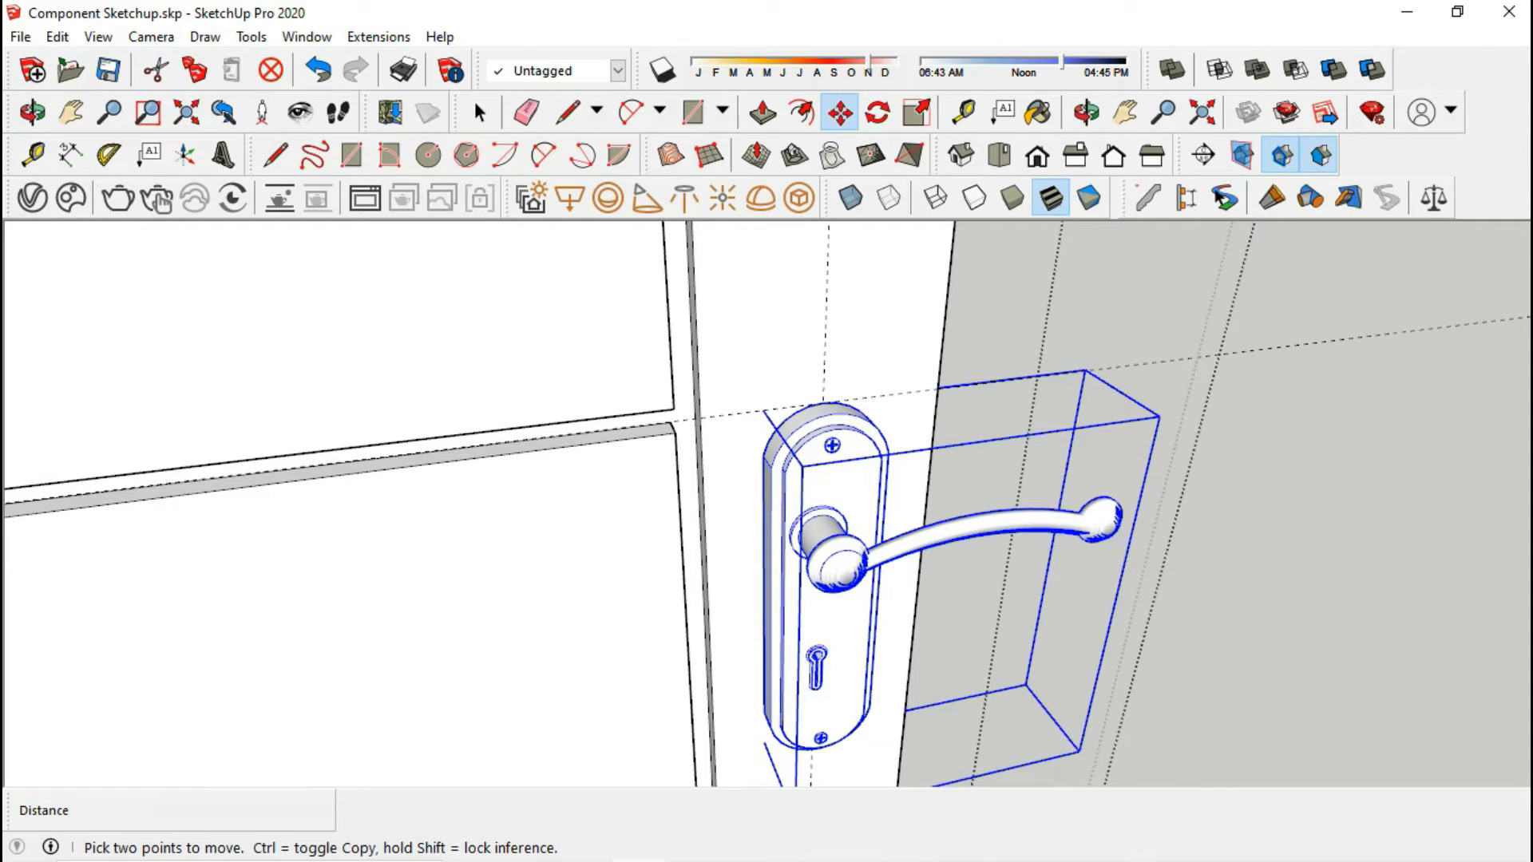
click(764, 595)
click(764, 409)
scroll(763, 409, down, 3)
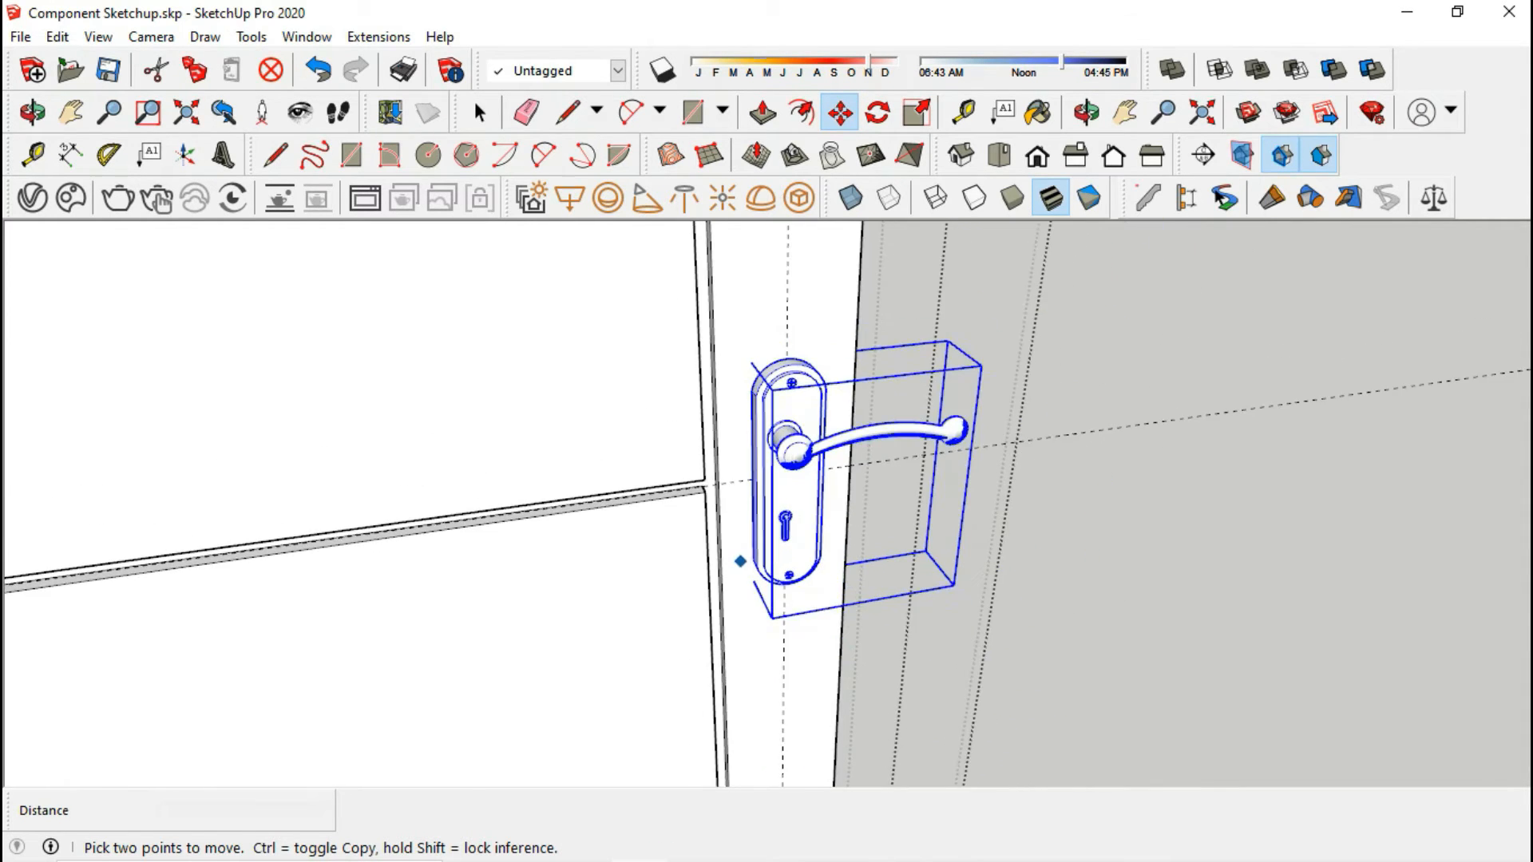
key(e)
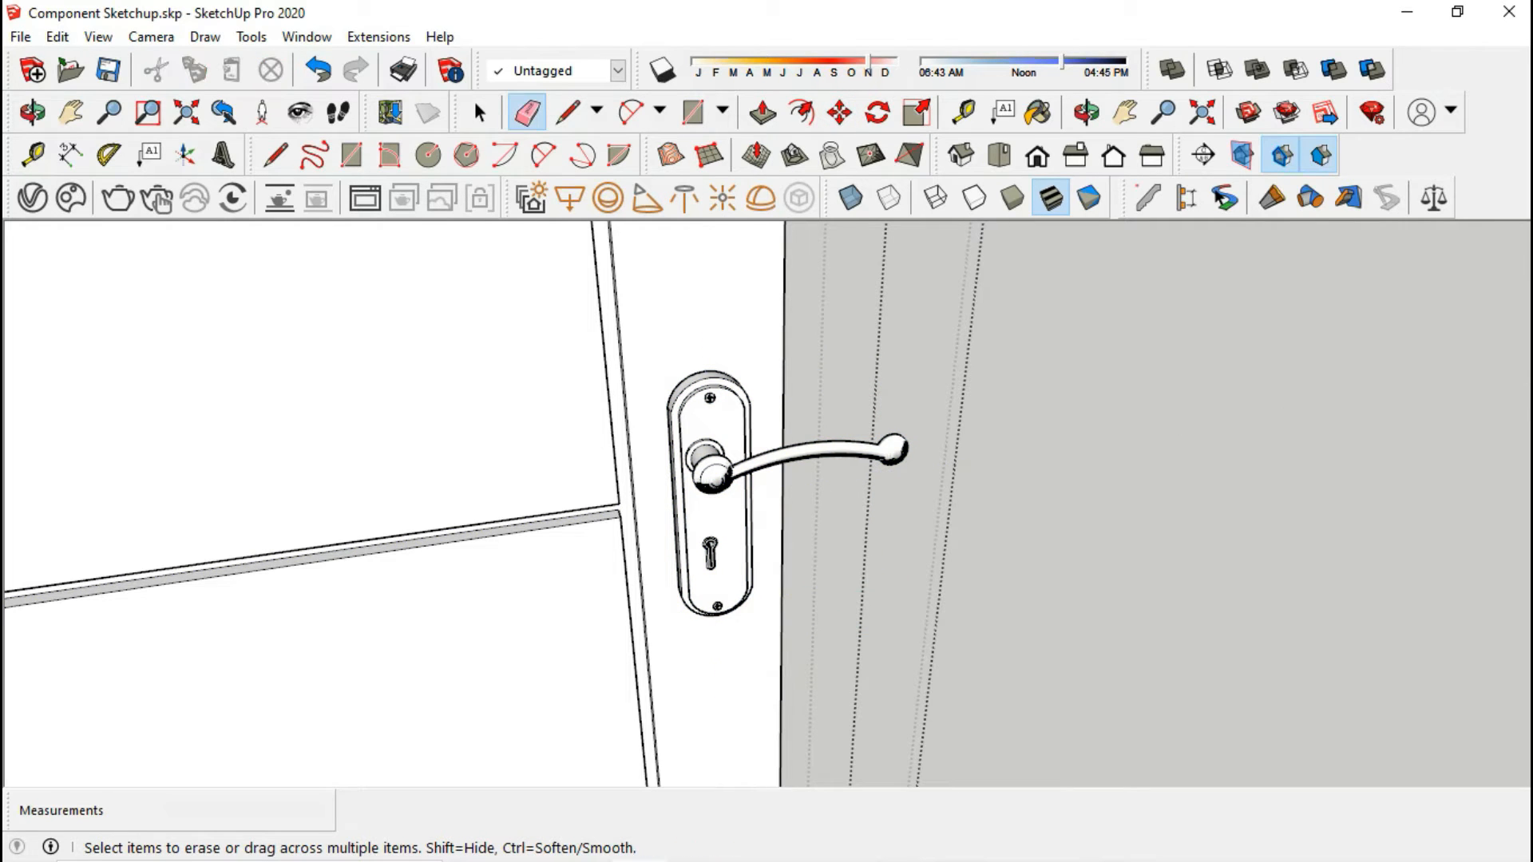
- Flip the handle component horizontally so its lever points towards the door panels
key(space)
right_click(709, 479)
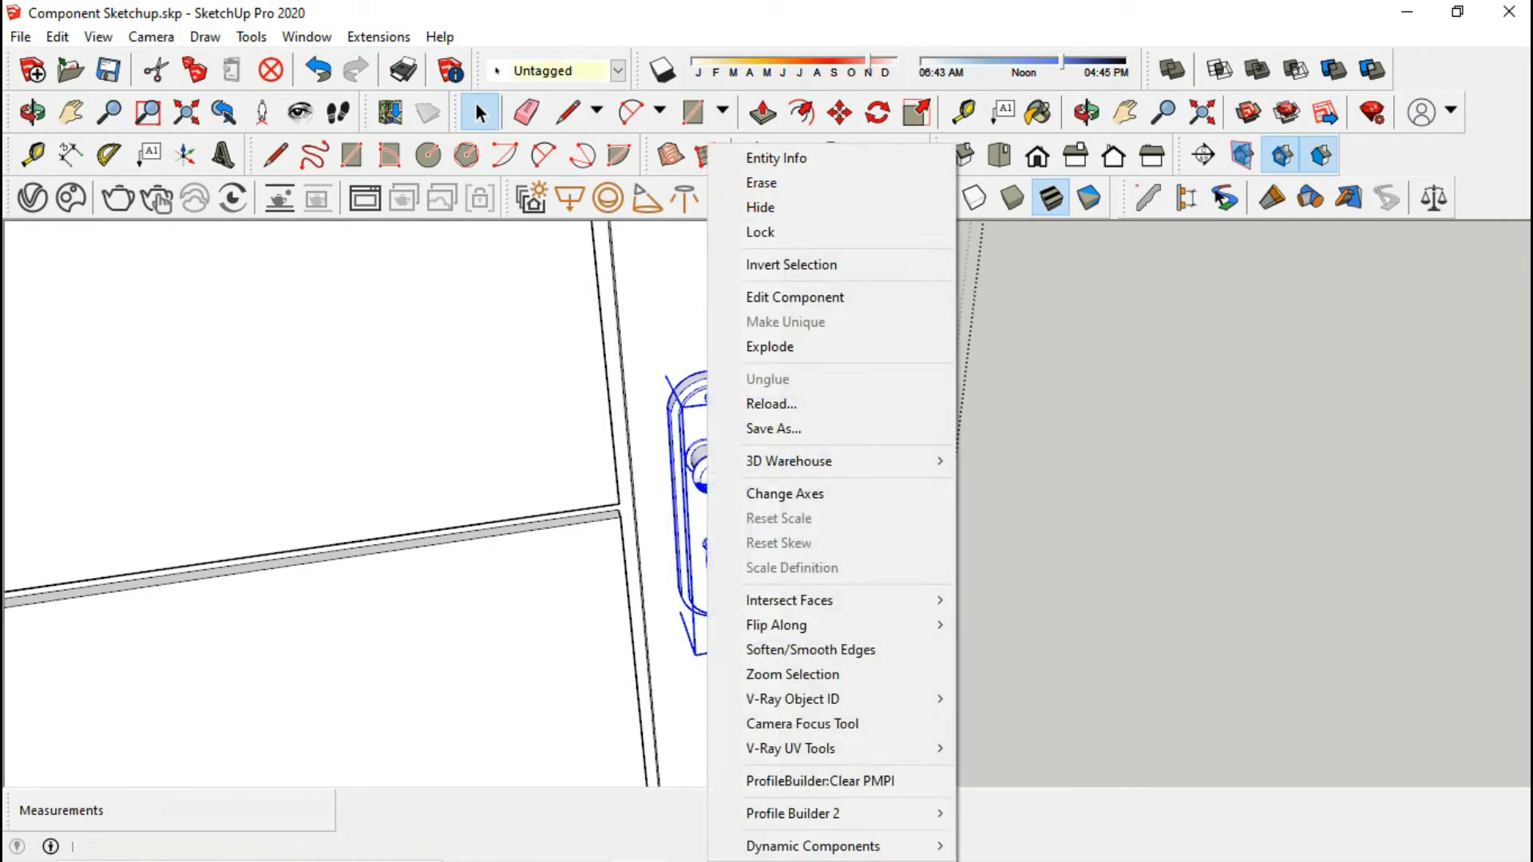
mouse_move(799, 625)
click(1048, 650)
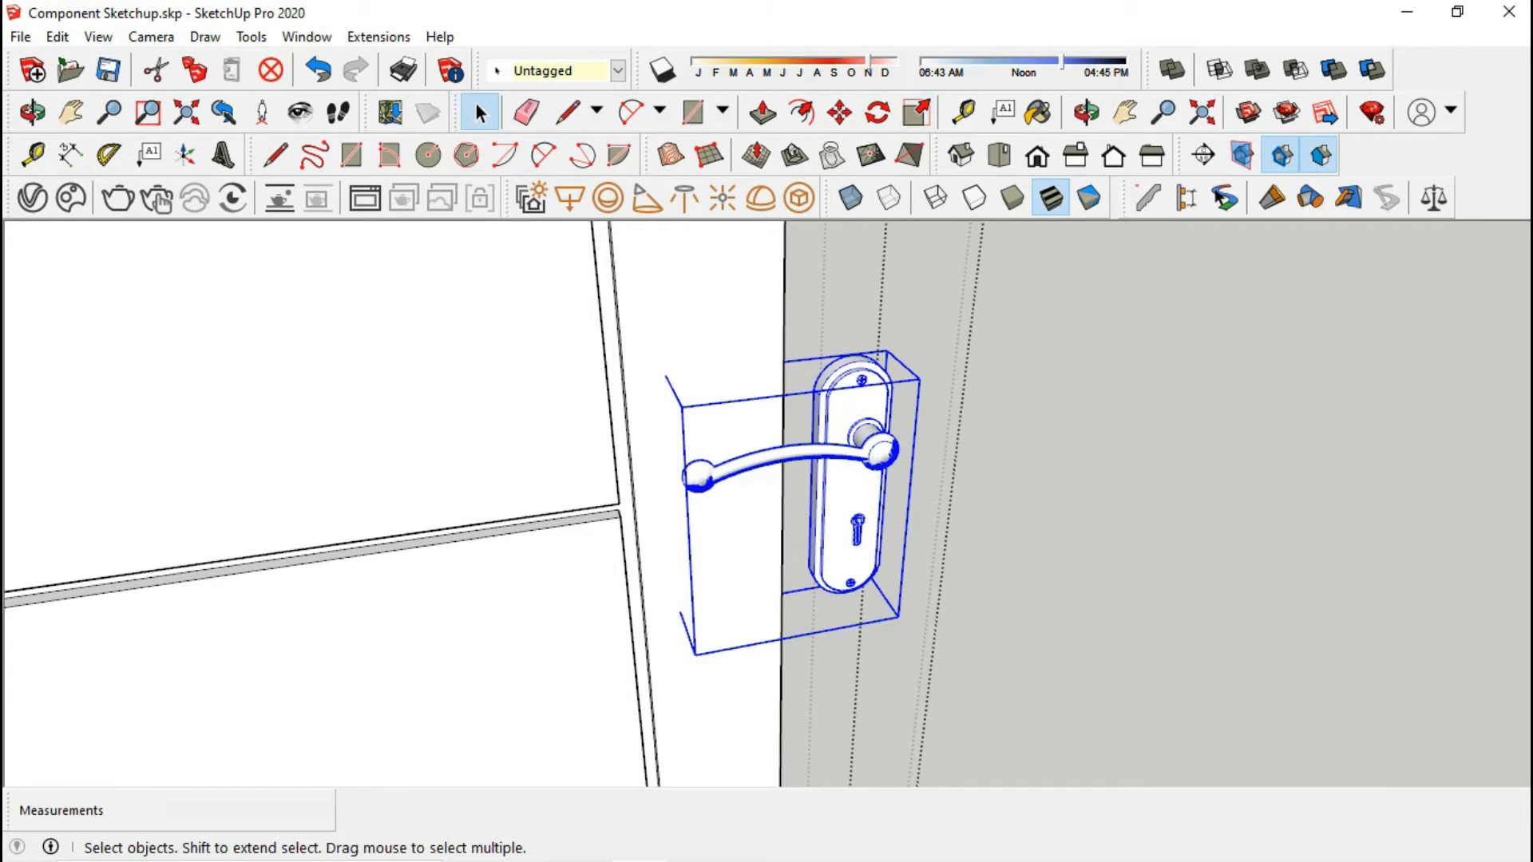
- Create a vertical guide at 75 cm on the X axis, parallel to the door leaf's handle-side edge
click(32, 155)
click(781, 299)
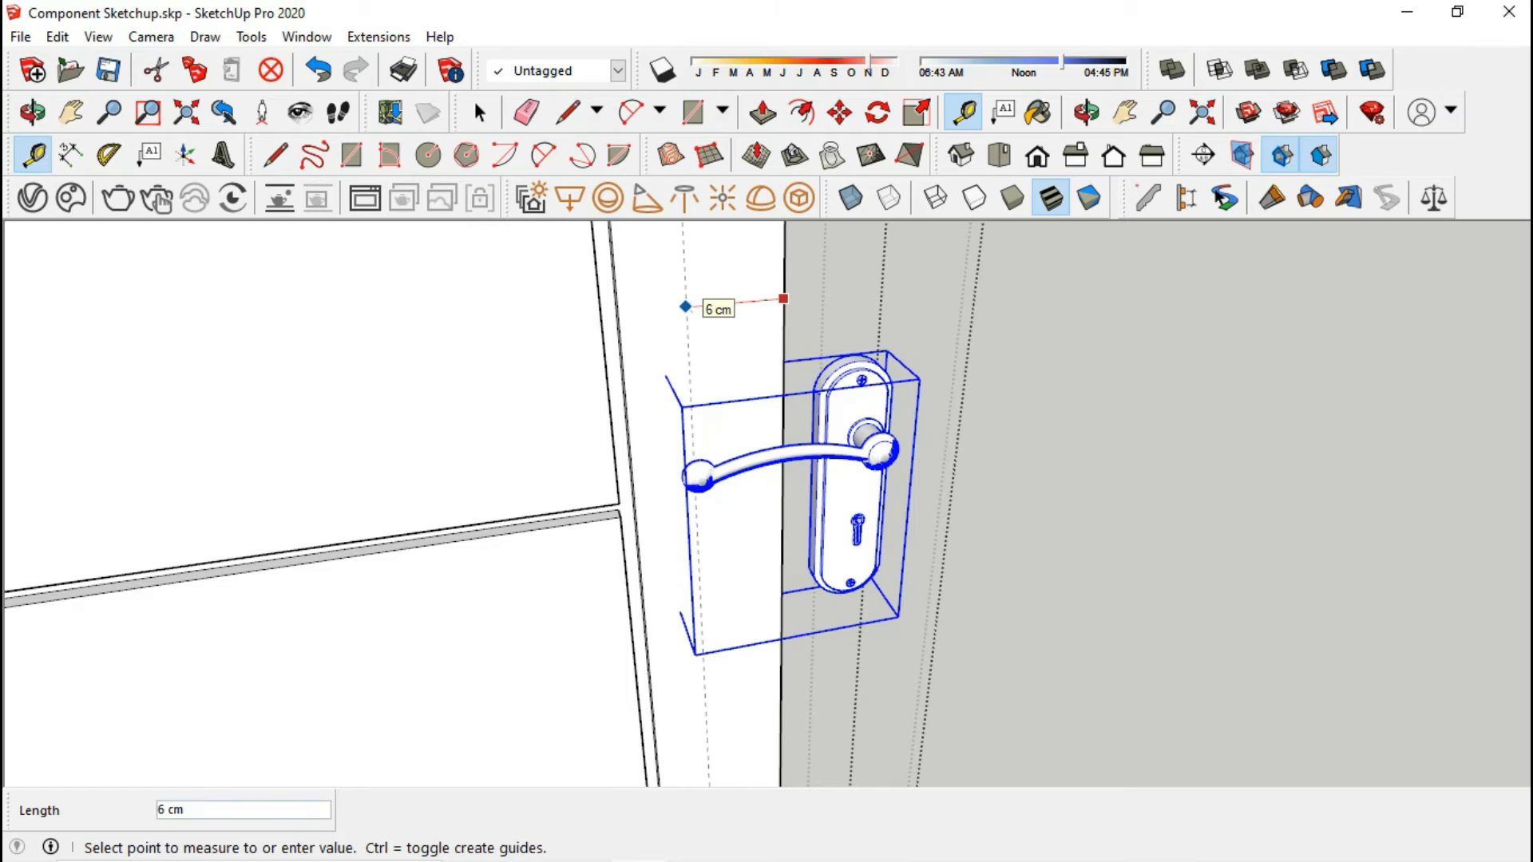
key(Return)
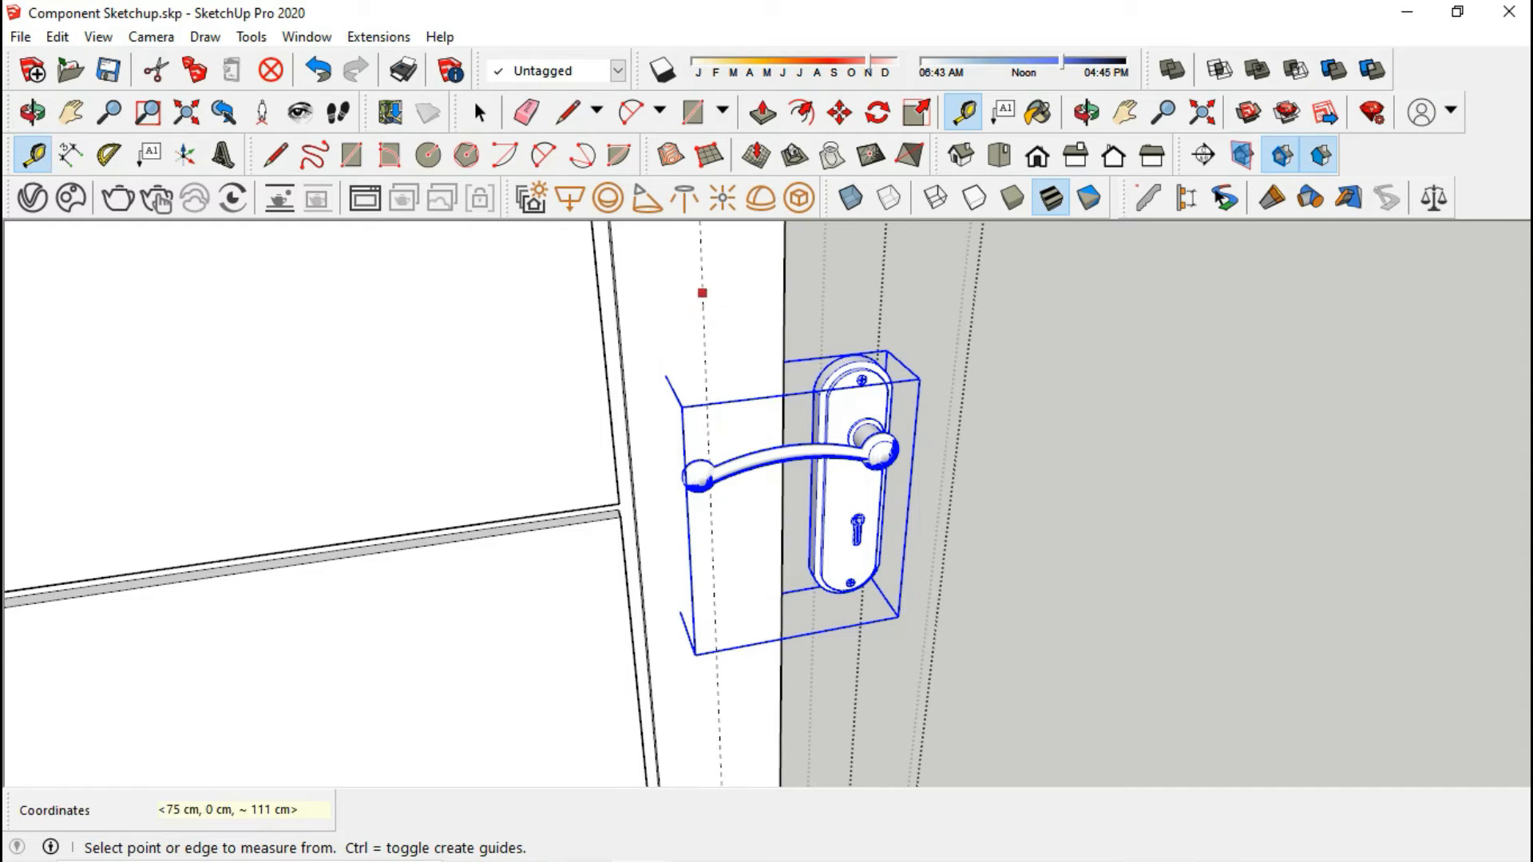
- Move the handle horizontally about 10 cm by its backplate's top point onto the vertical guide, and erase the guide
scroll(818, 331, up, 3)
key(m)
scroll(826, 382, up, 2)
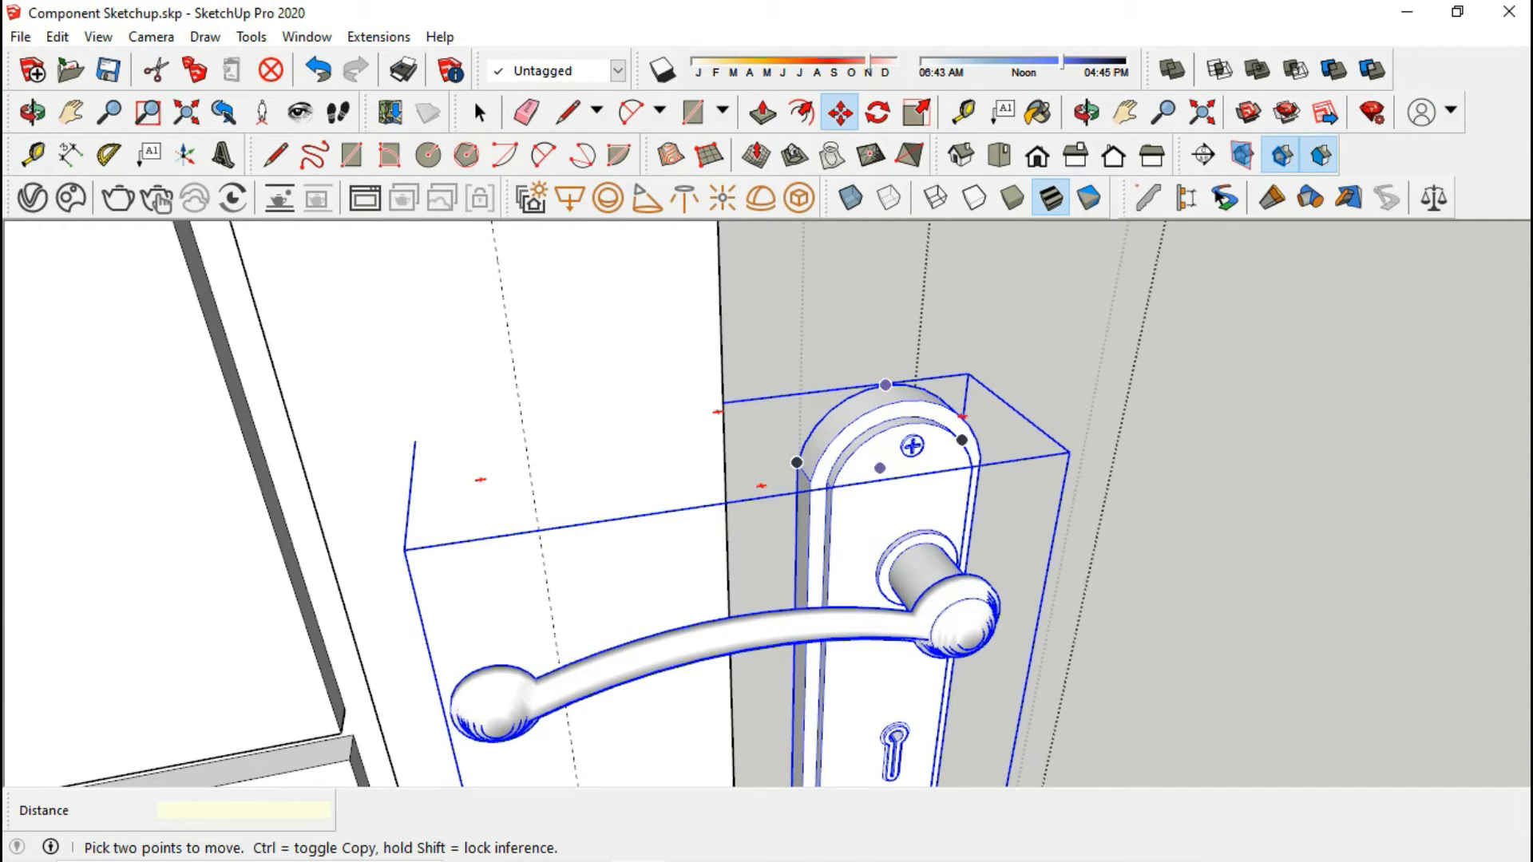
click(886, 383)
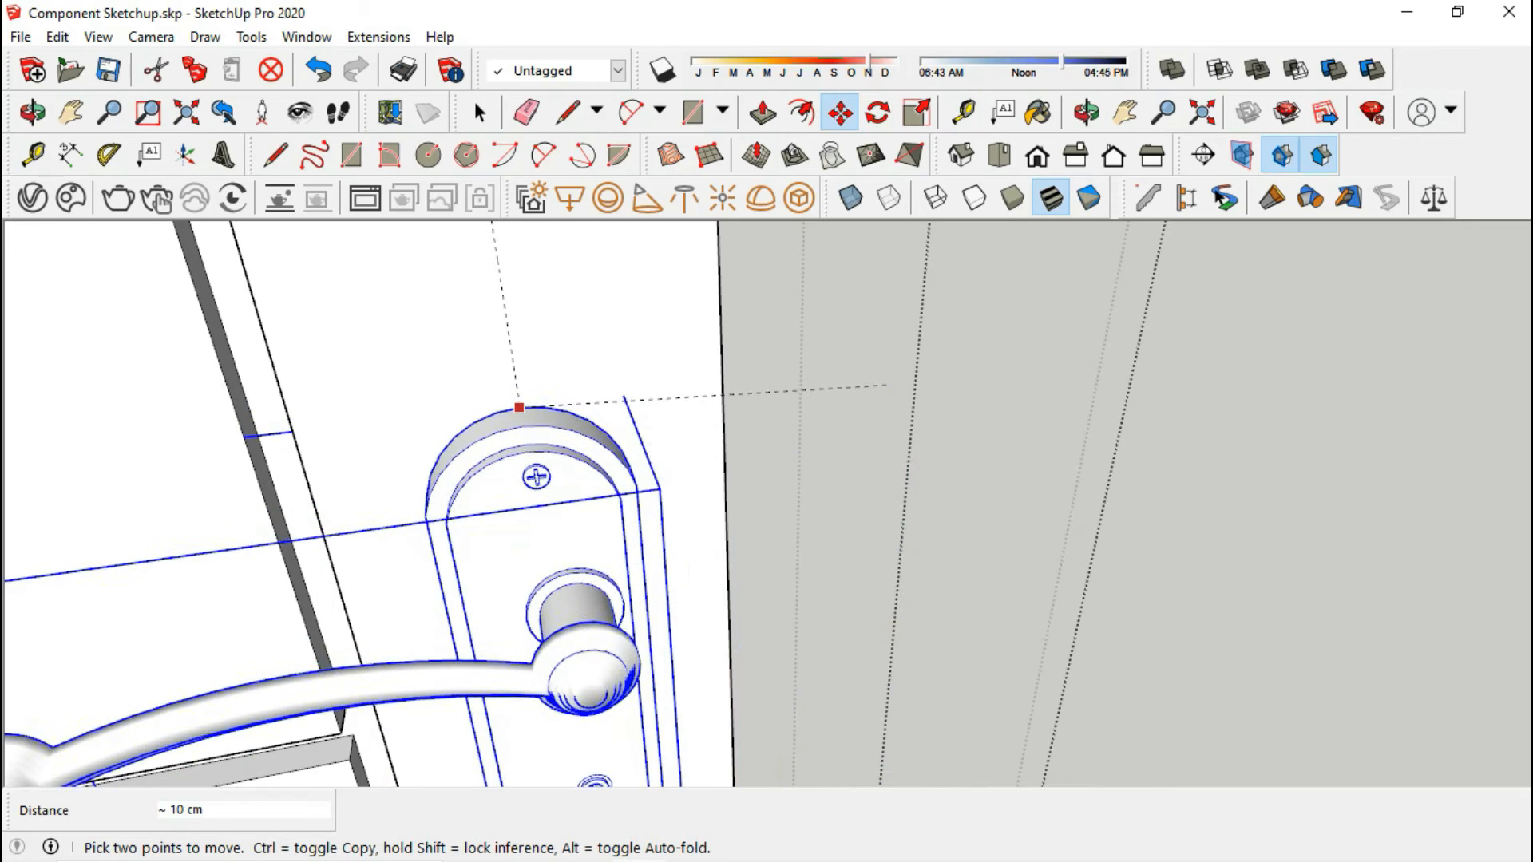
click(523, 427)
scroll(527, 363, down, 5)
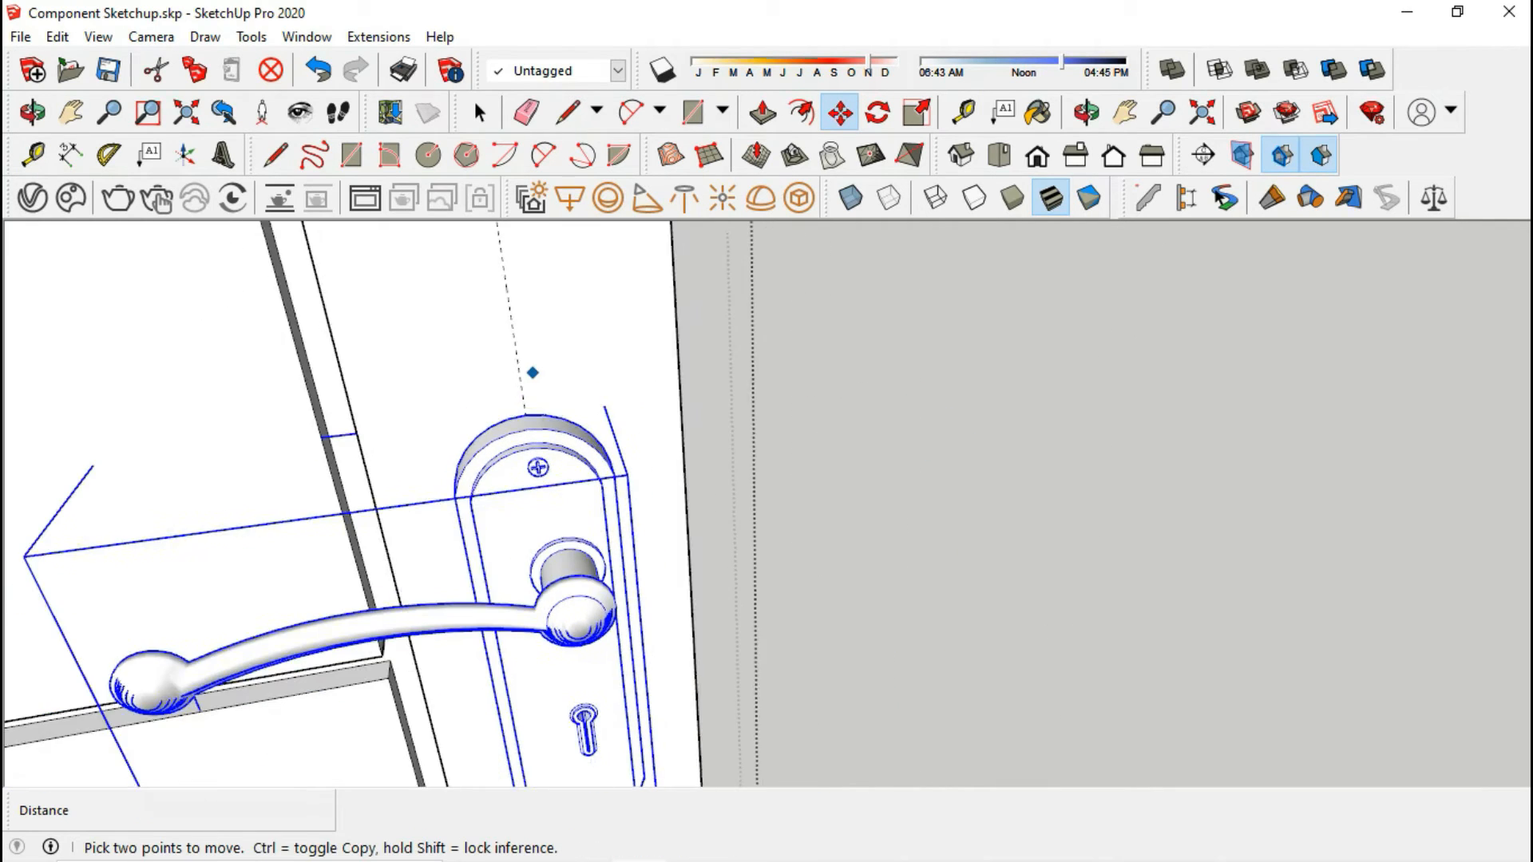
key(e)
click(524, 354)
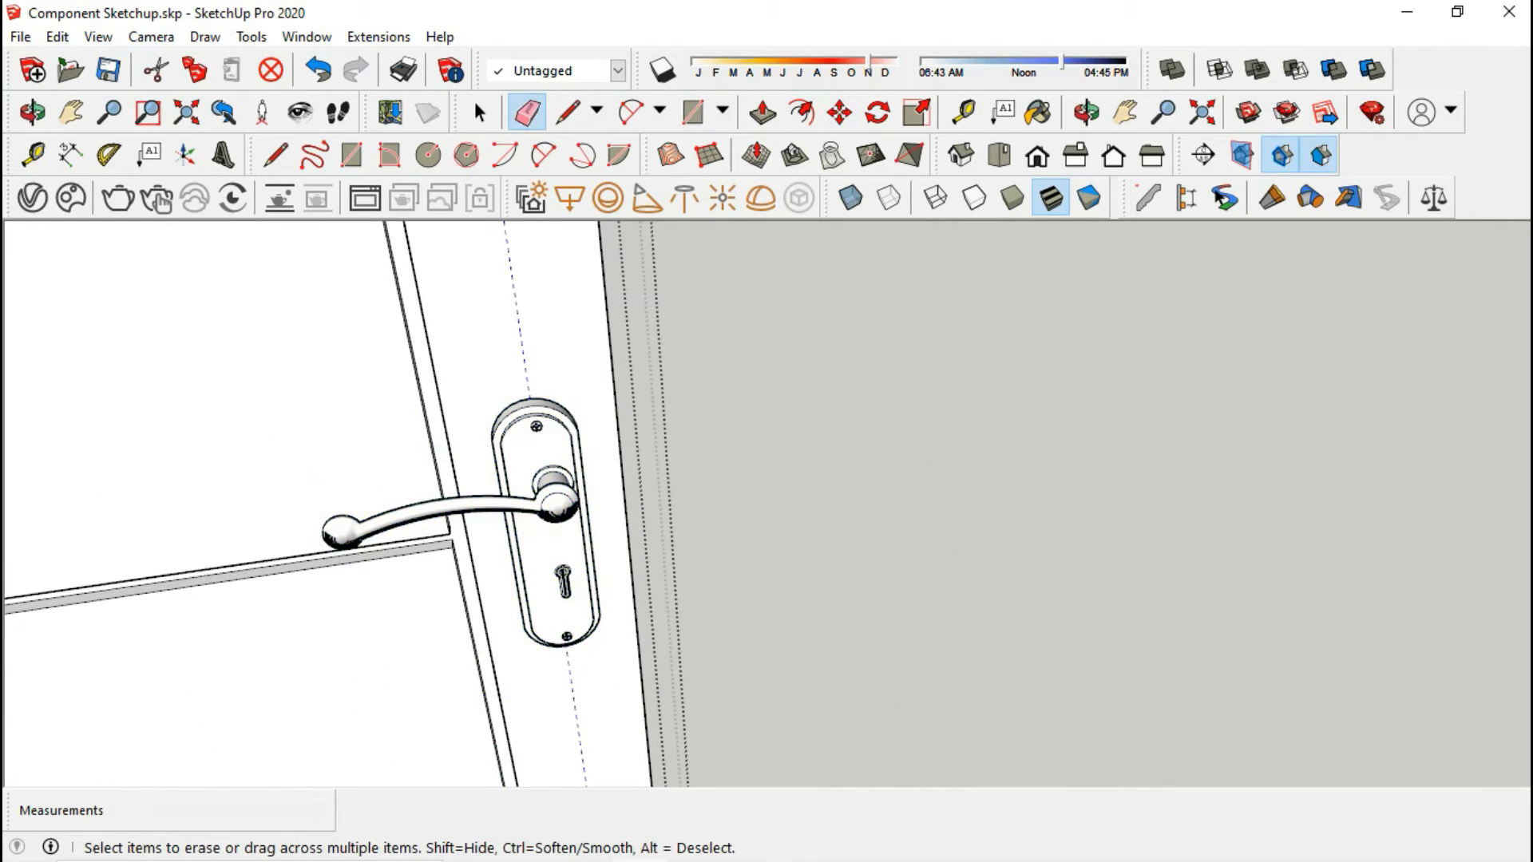
- Copy the door handle about 29 cm along the green axis, clear of the opposite face of the door
middle_drag(523, 354, 439, 351)
click(480, 112)
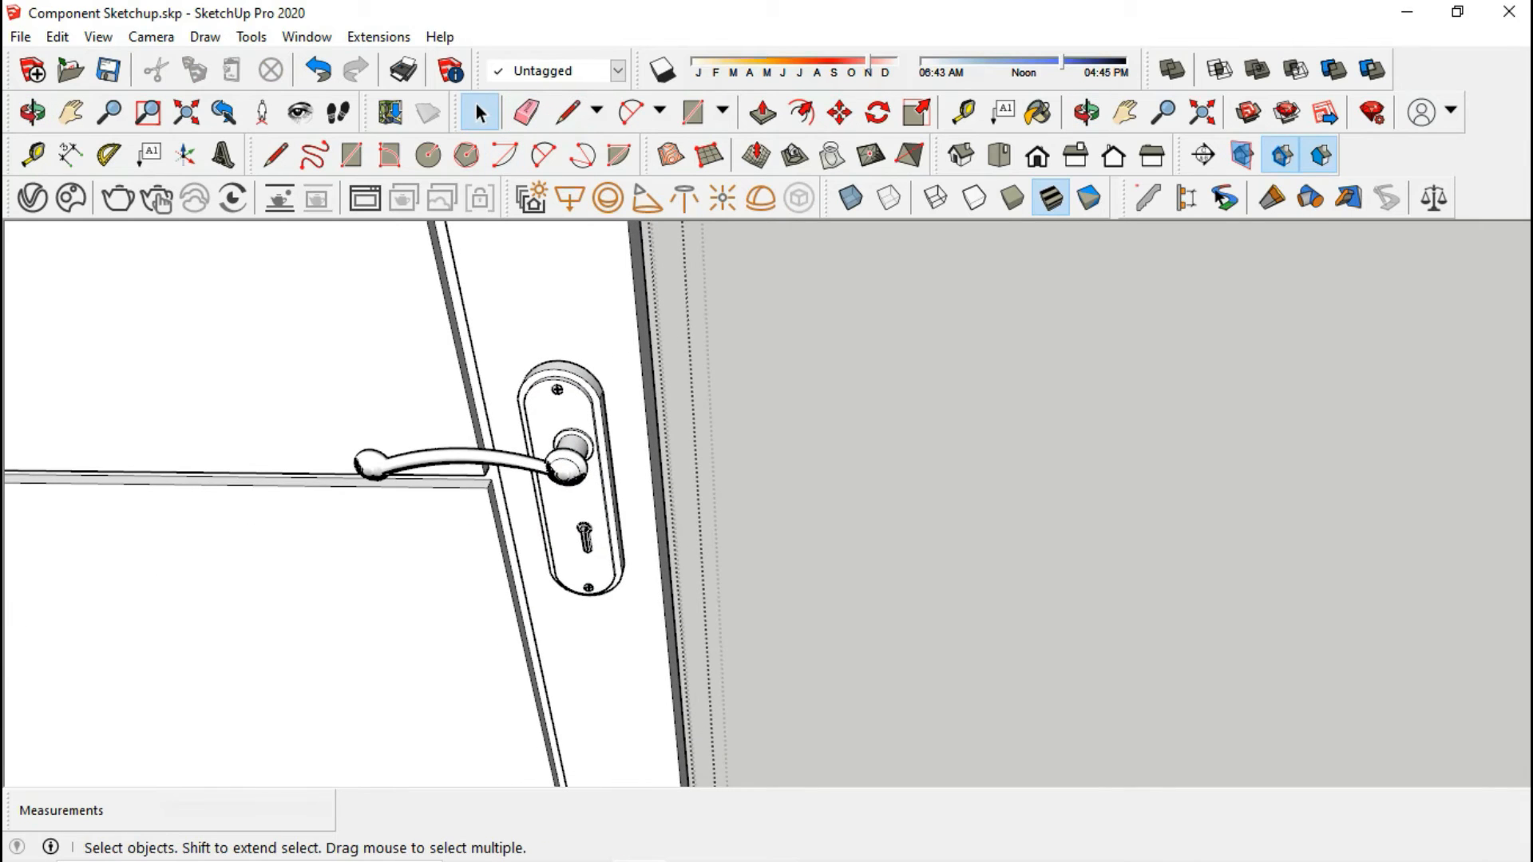
click(547, 461)
middle_drag(547, 461, 407, 495)
scroll(635, 448, up, 4)
key(m)
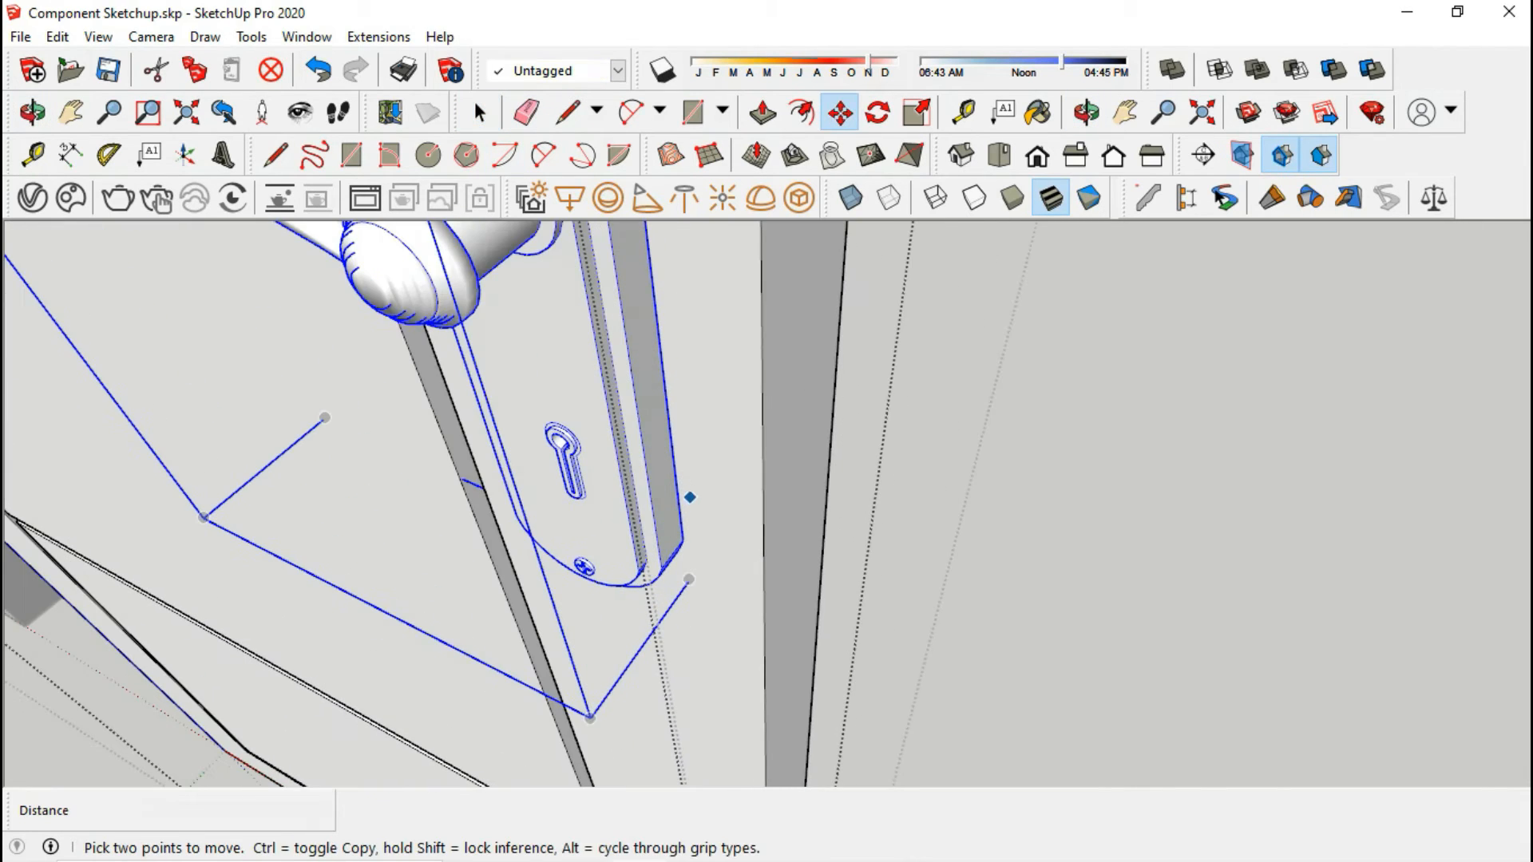
click(700, 541)
key(ctrl)
middle_drag(788, 550, 683, 603)
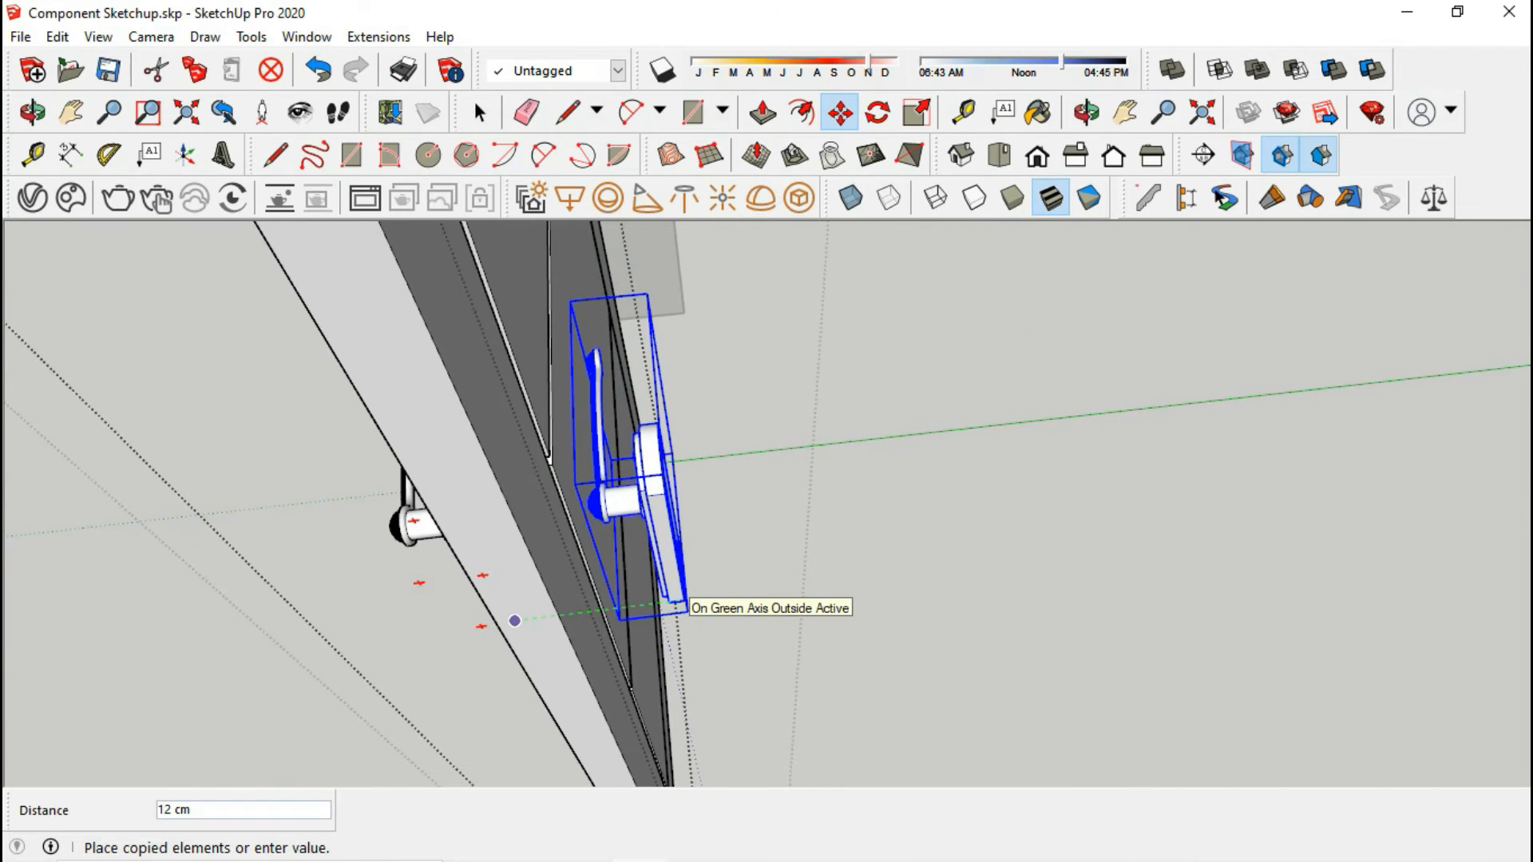
scroll(685, 604, down, 3)
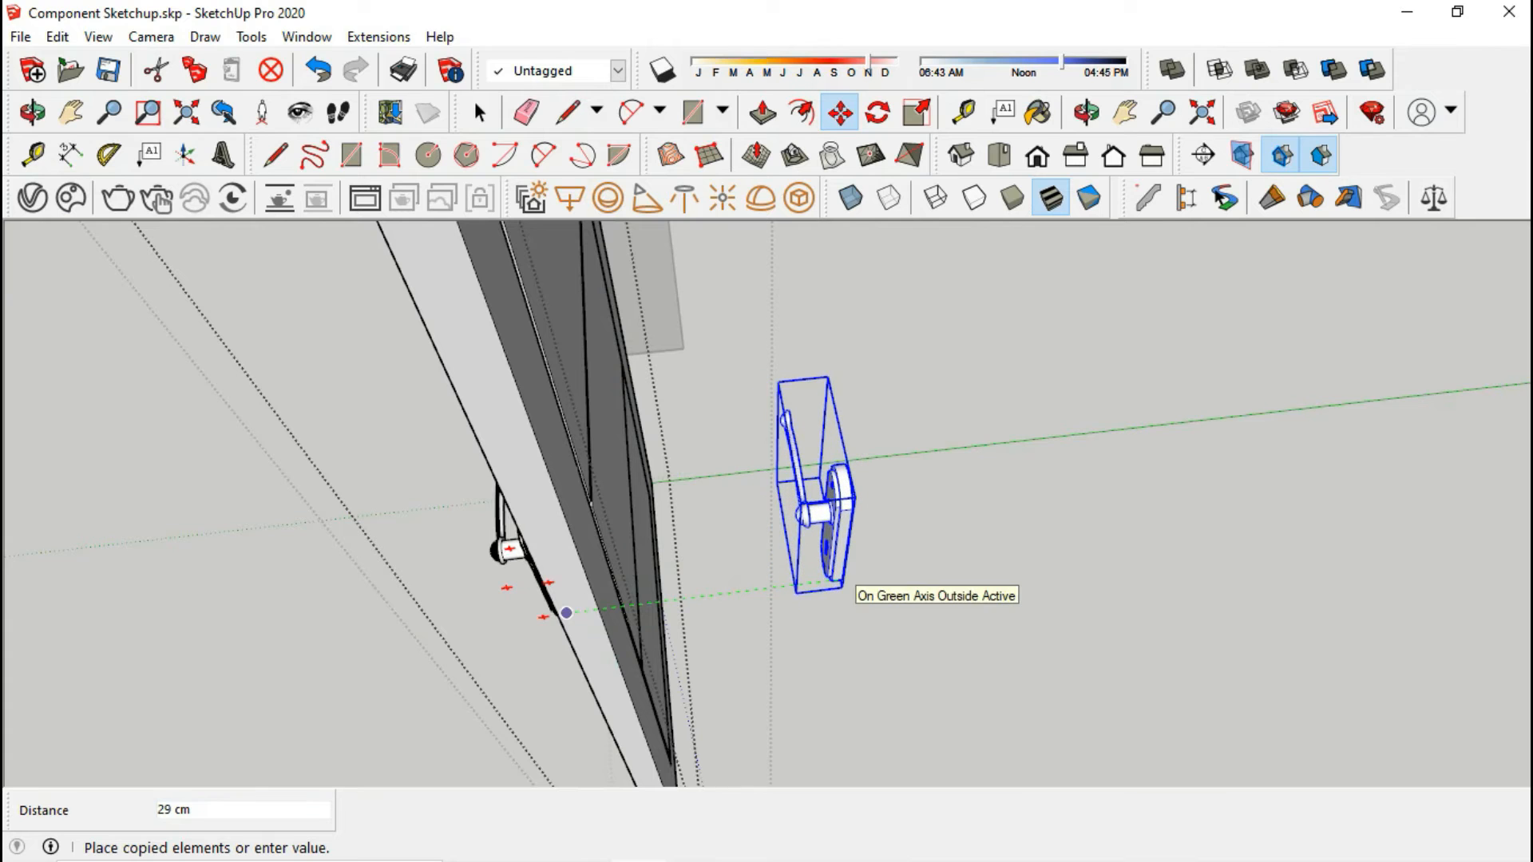
click(566, 612)
- Try to flip the copied handle lengthwise along its lever direction, and undo the flip
scroll(822, 519, up, 2)
right_click(825, 551)
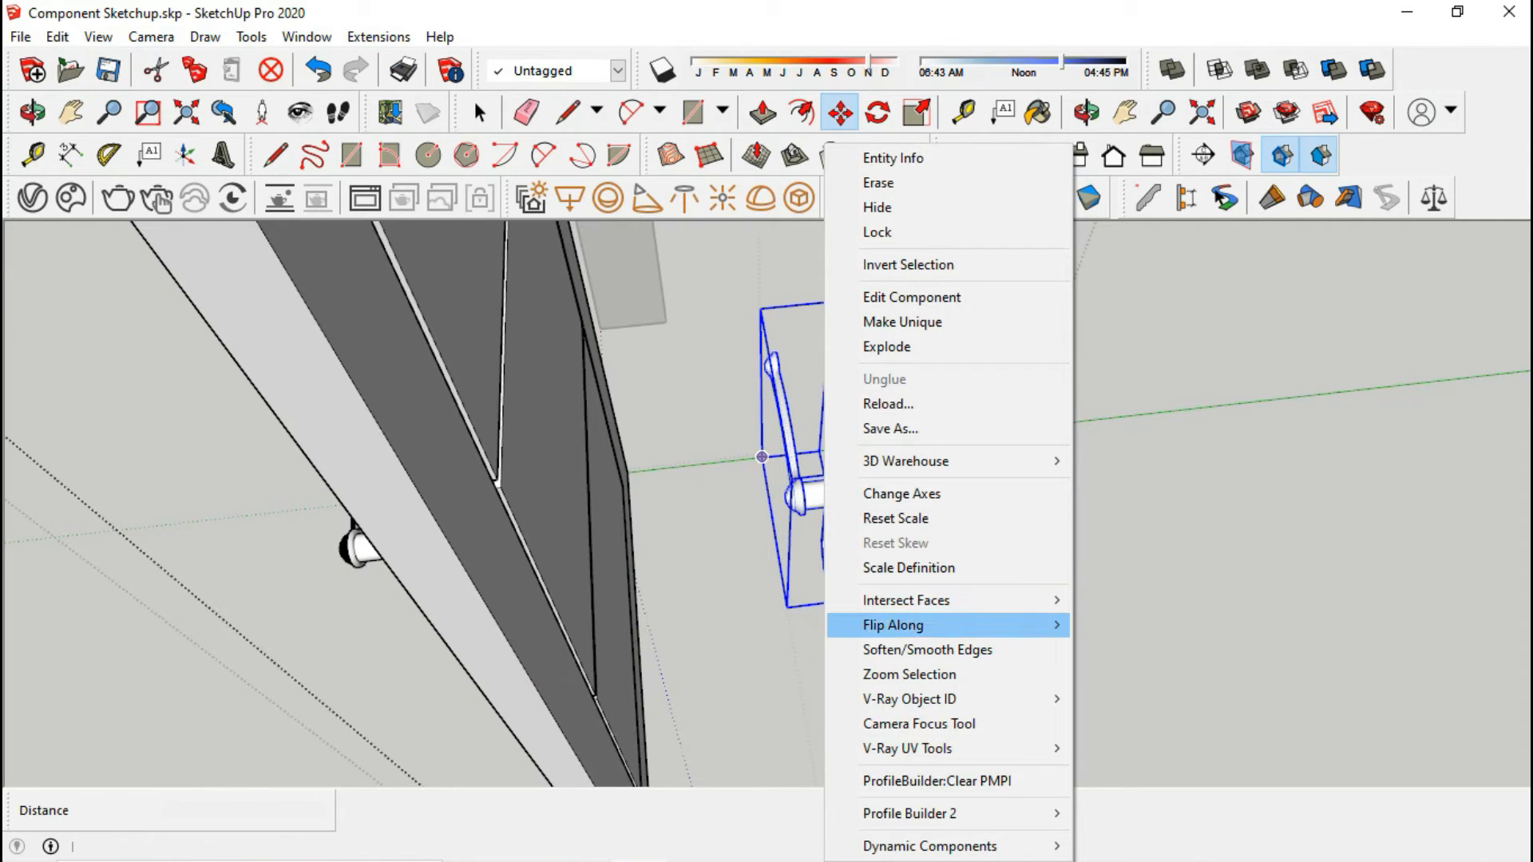
mouse_move(999, 624)
click(1165, 649)
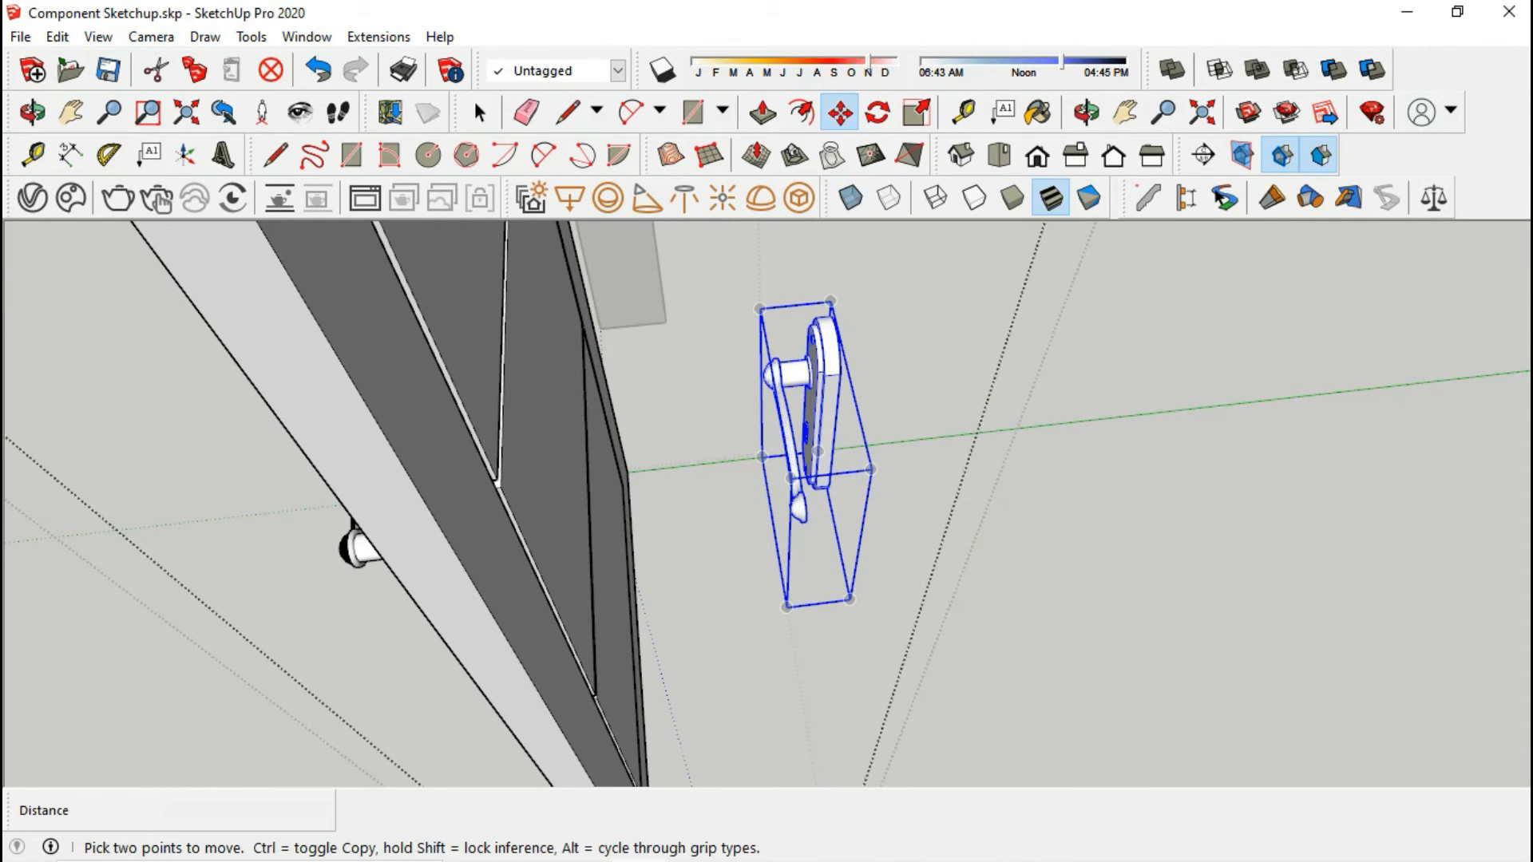
key(ctrl+z)
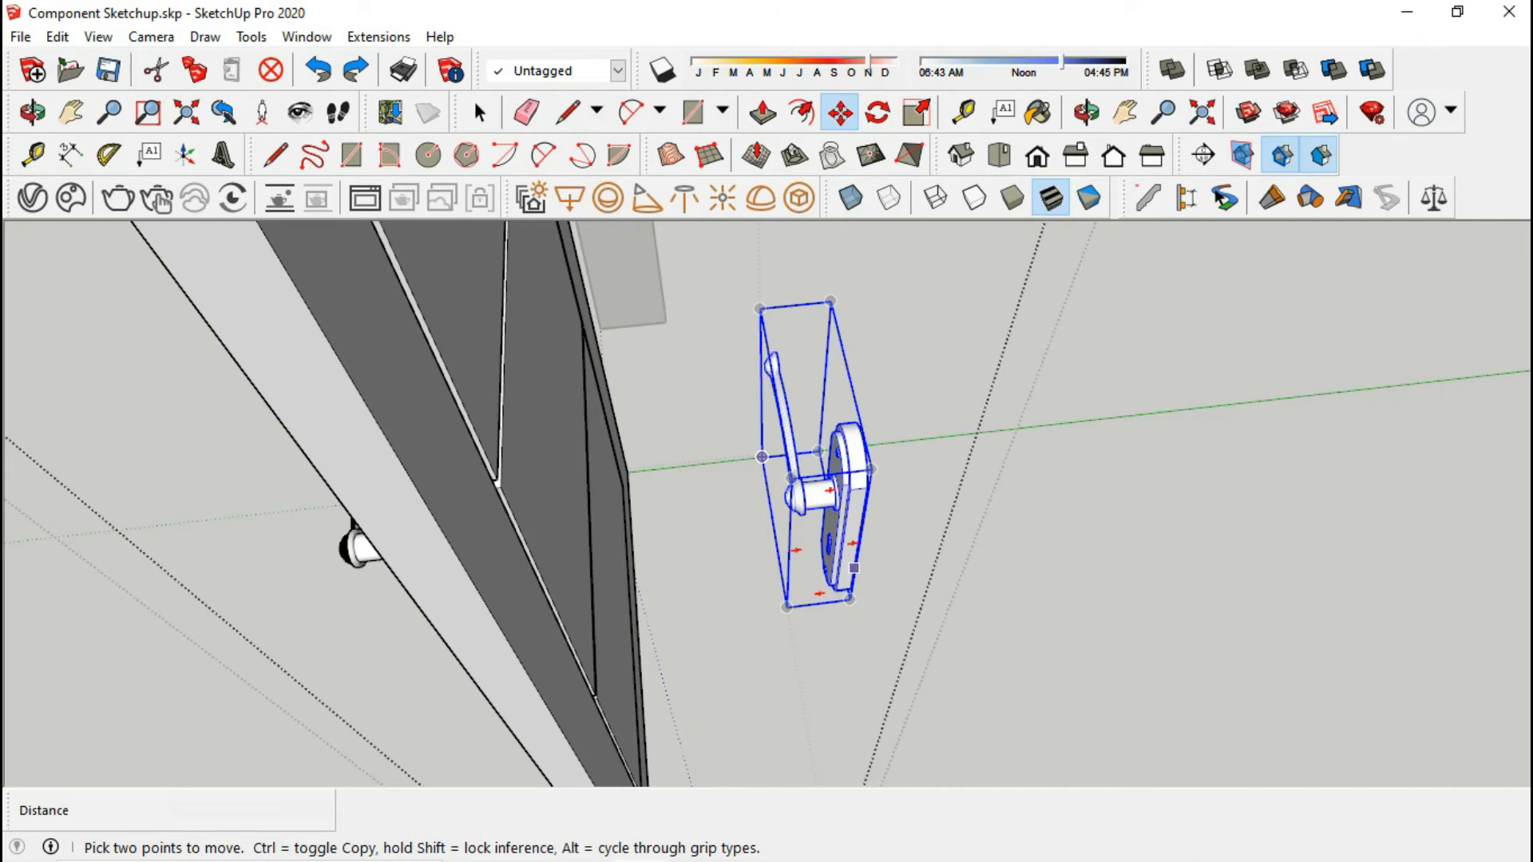
- Flip the copied handle along its depth so its backplate faces the door
right_click(850, 568)
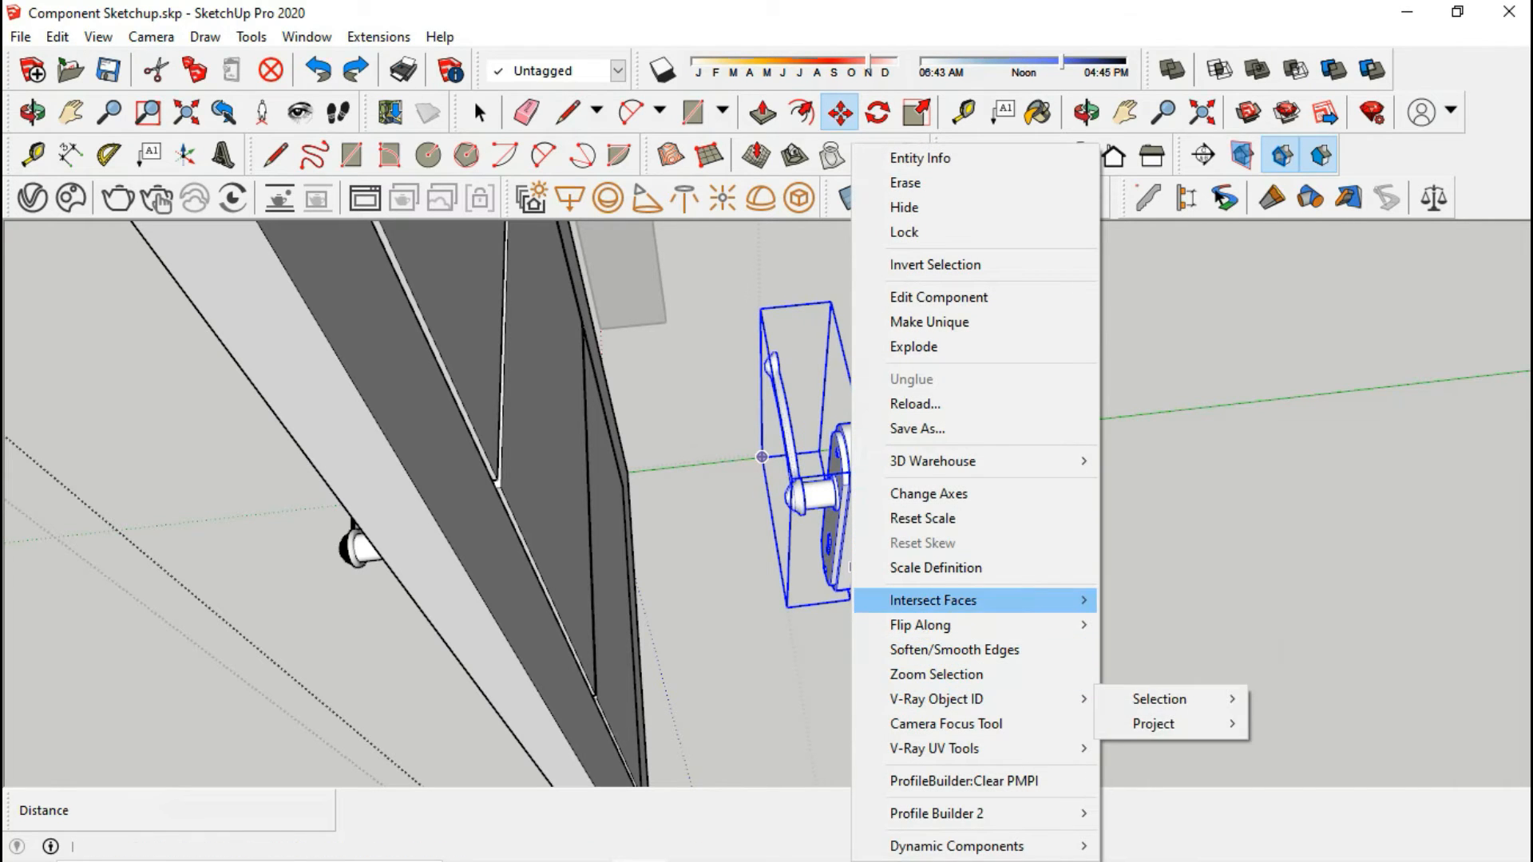
mouse_move(998, 624)
click(1185, 626)
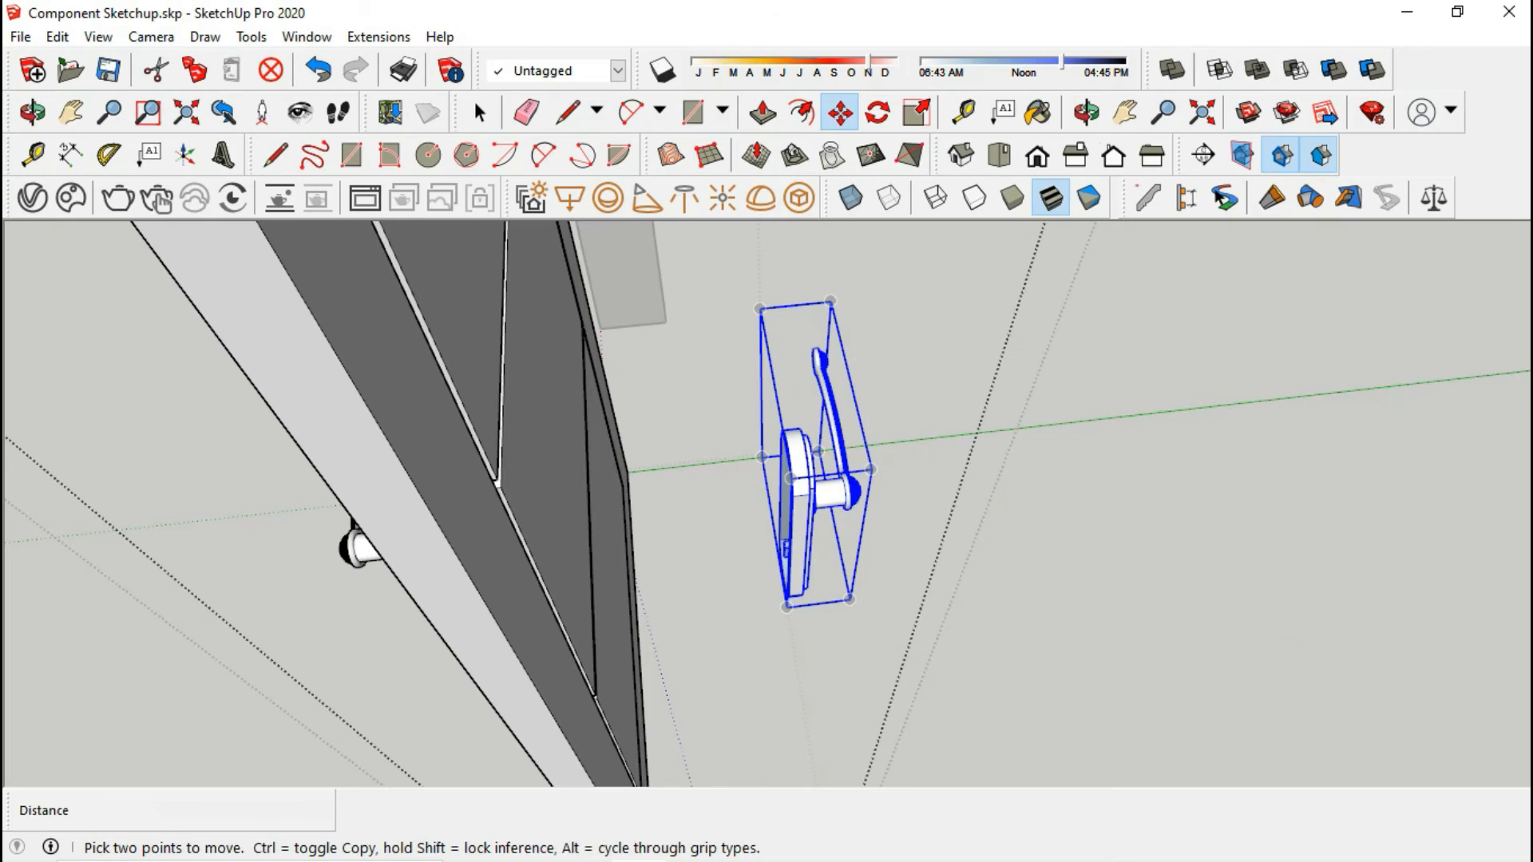
- Move the copied handle along the green axis by its backplate's rear edge until it sits flush on the door's opposite face
middle_drag(846, 497, 463, 494)
middle_drag(591, 416, 746, 559)
scroll(750, 561, up, 4)
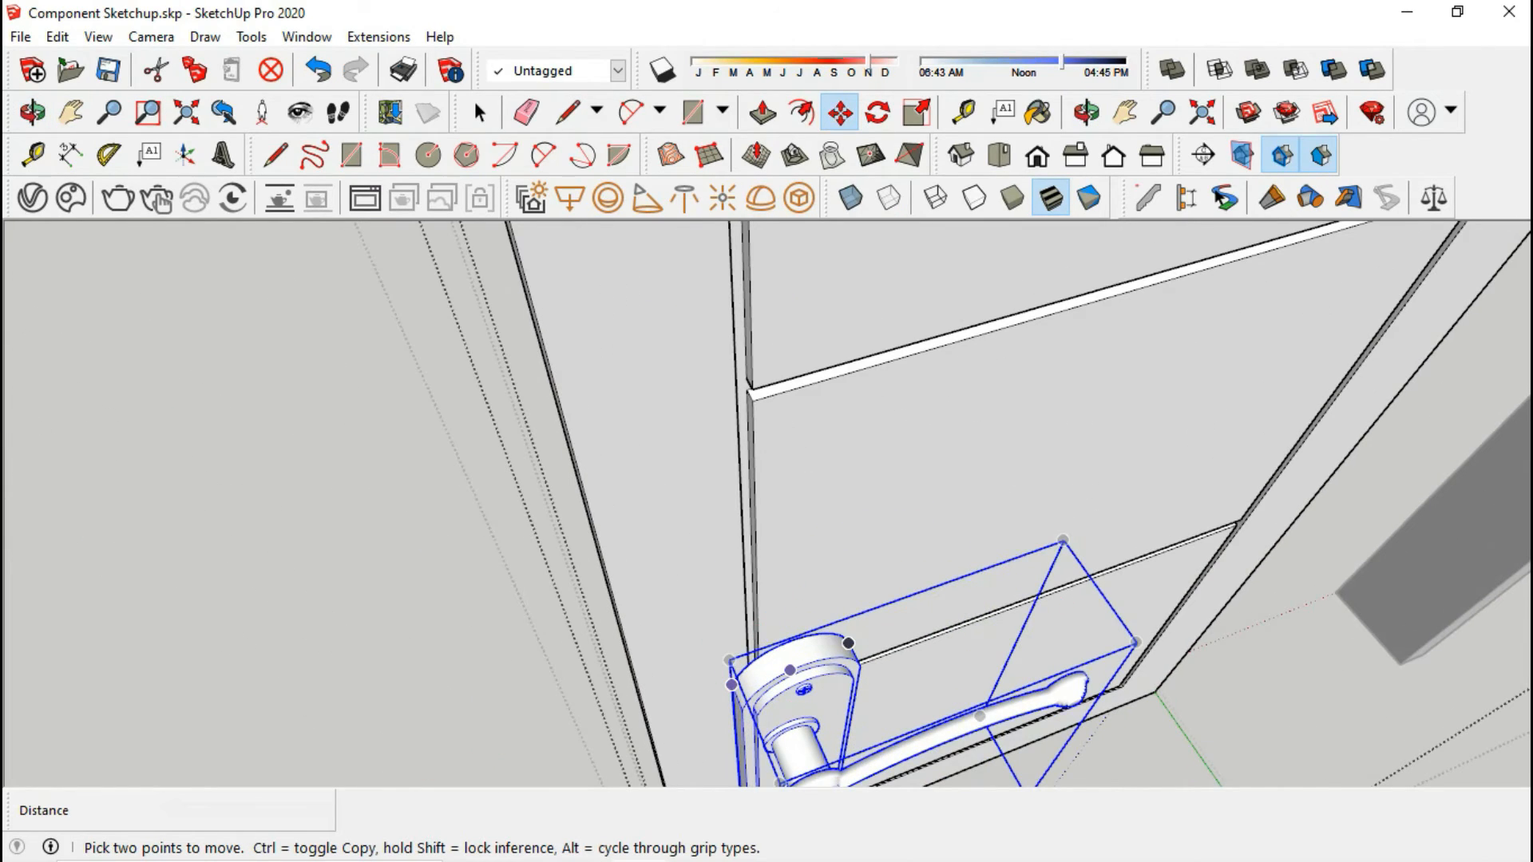
click(733, 677)
scroll(731, 672, down, 1)
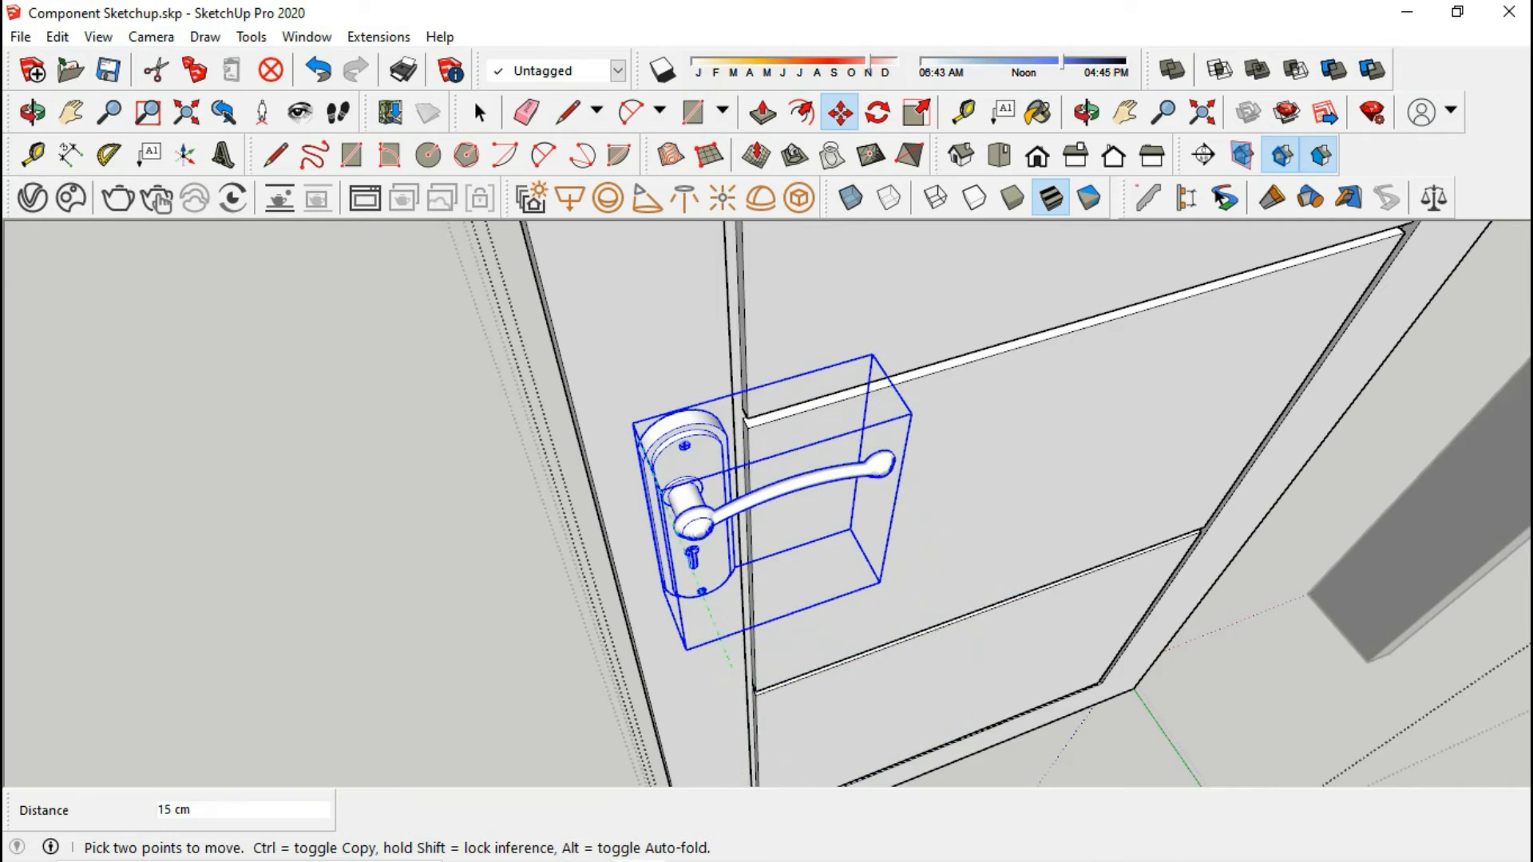
scroll(694, 631, up, 3)
middle_drag(613, 375, 801, 643)
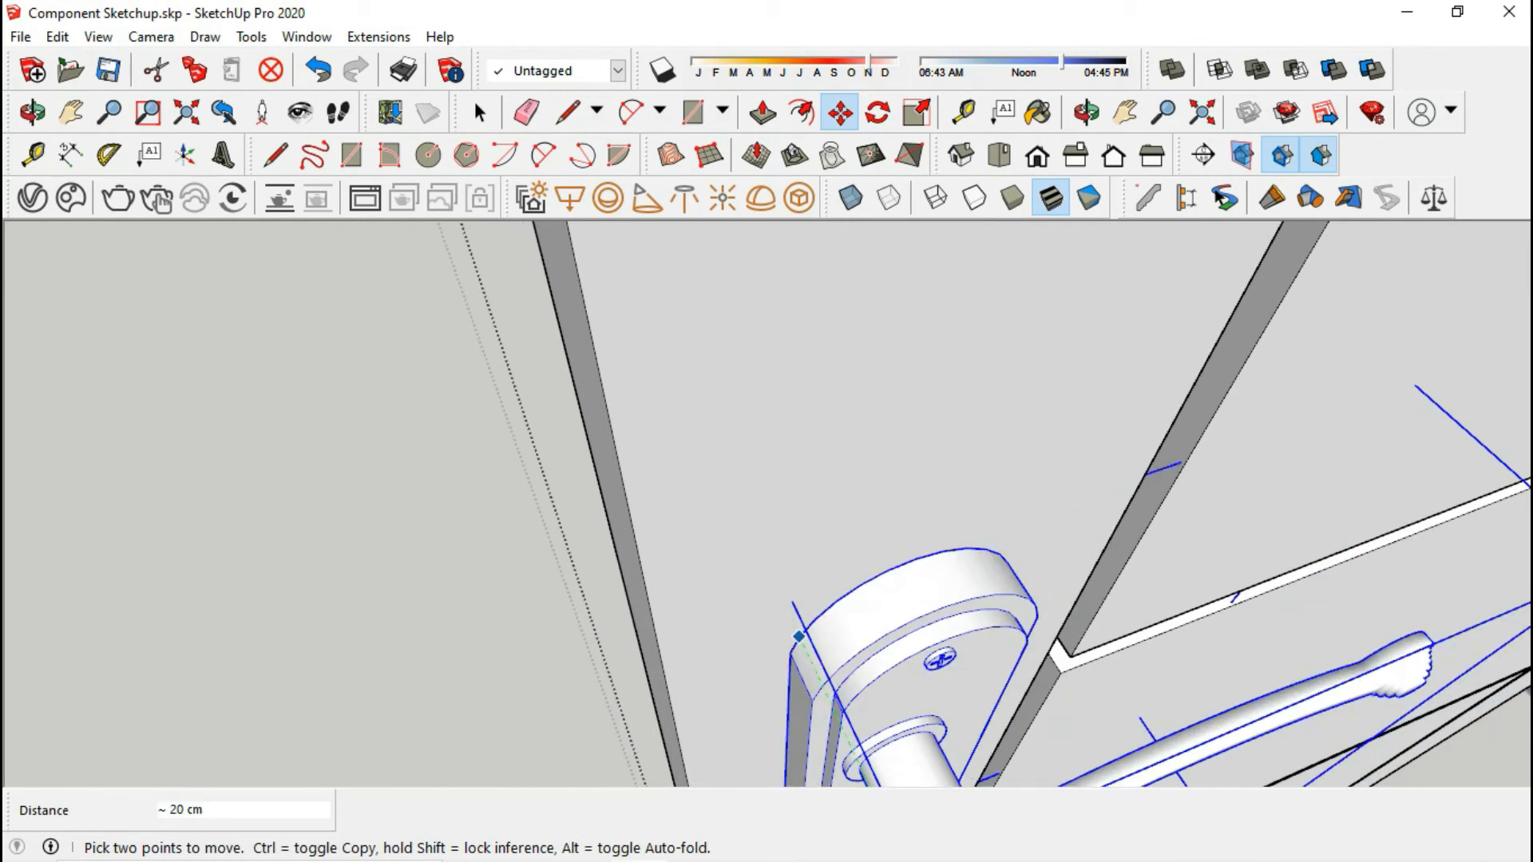
middle_drag(798, 638, 1357, 615)
scroll(1198, 583, down, 10)
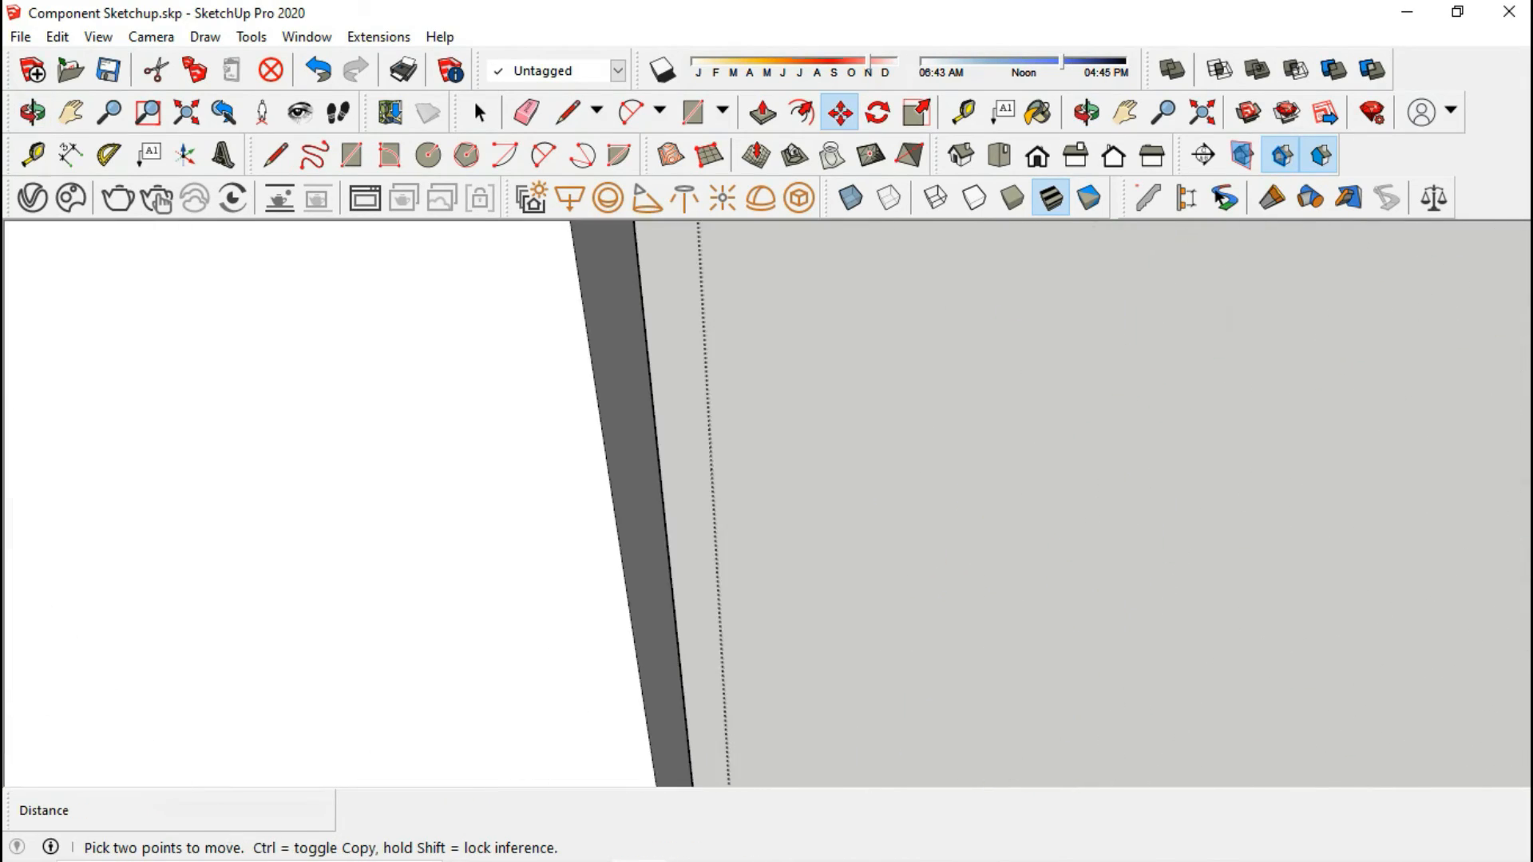
scroll(730, 581, down, 3)
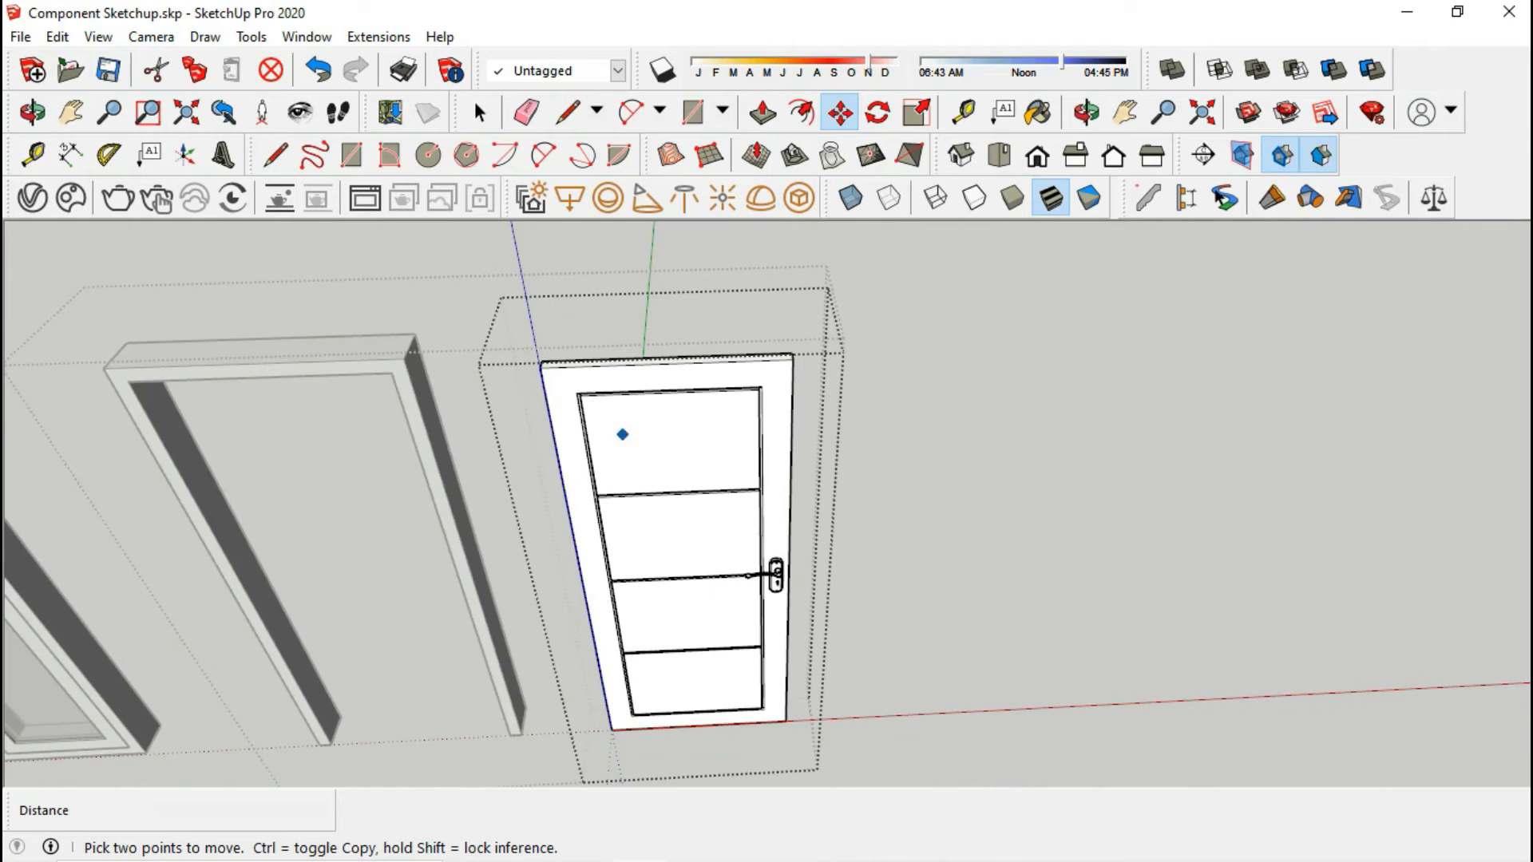
- Exit the door leaf's editing and move the whole leaf by its top corner into the matching inner corner of the door frame
click(480, 112)
scroll(960, 527, down, 1)
click(960, 527)
click(746, 591)
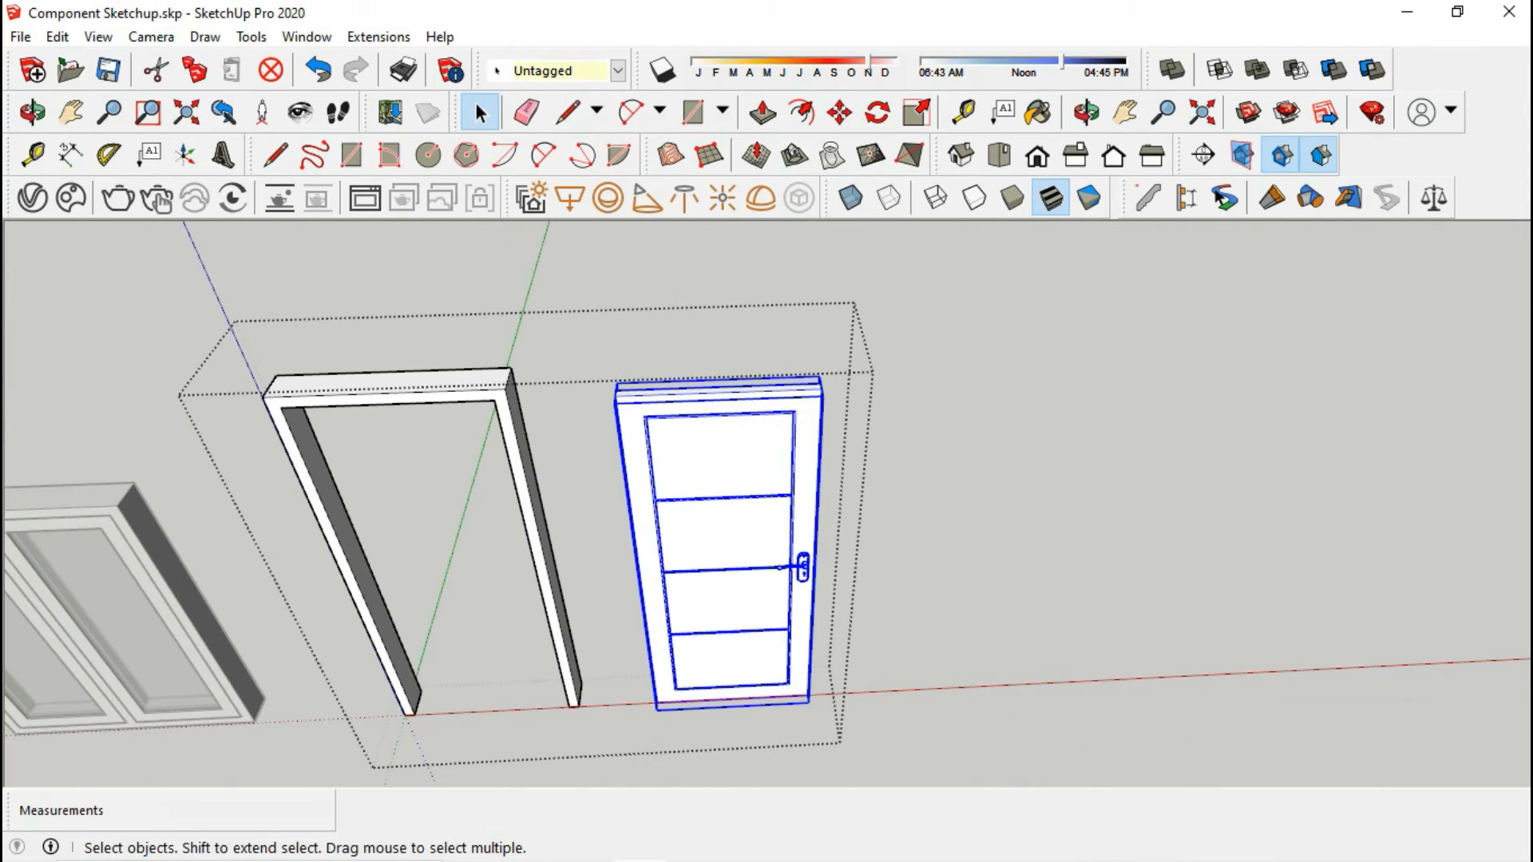
scroll(766, 613, down, 2)
scroll(650, 407, up, 6)
key(m)
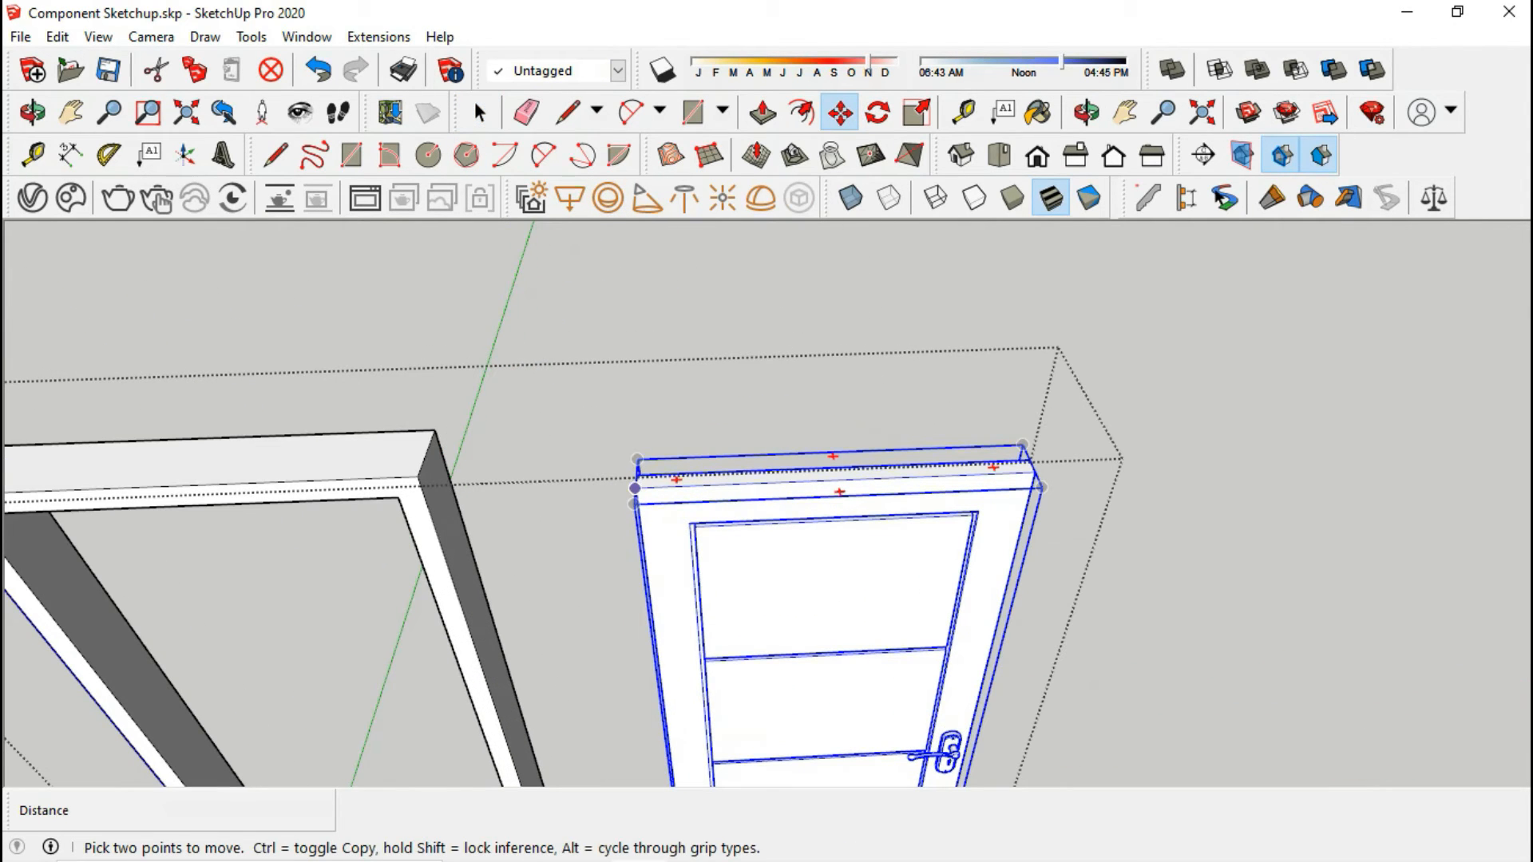
click(637, 475)
scroll(968, 457, down, 4)
scroll(685, 507, up, 2)
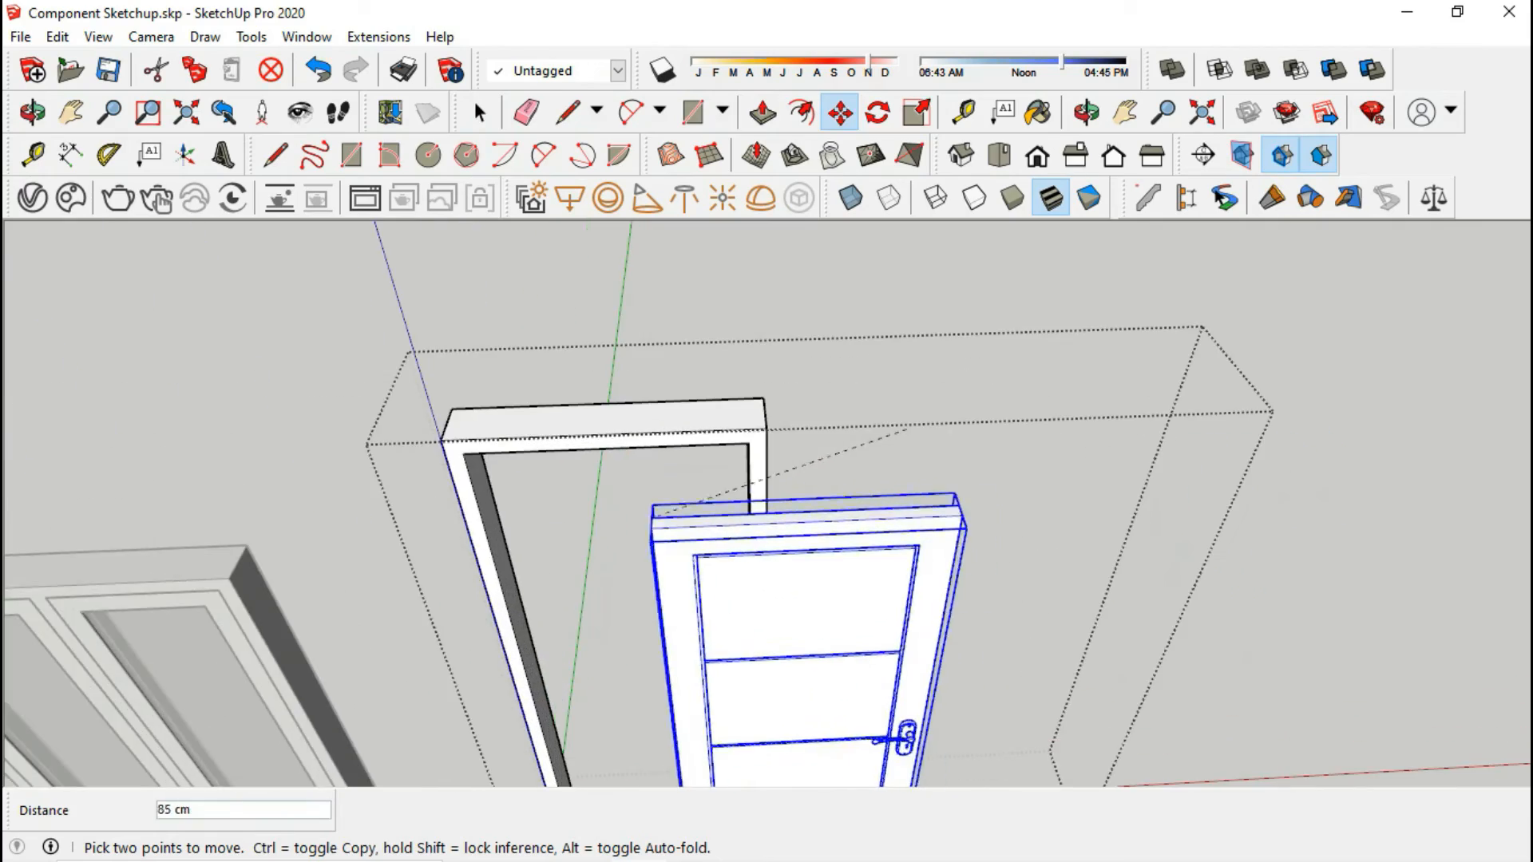
middle_drag(654, 513, 1118, 527)
middle_drag(830, 523, 1003, 518)
scroll(1047, 491, up, 1)
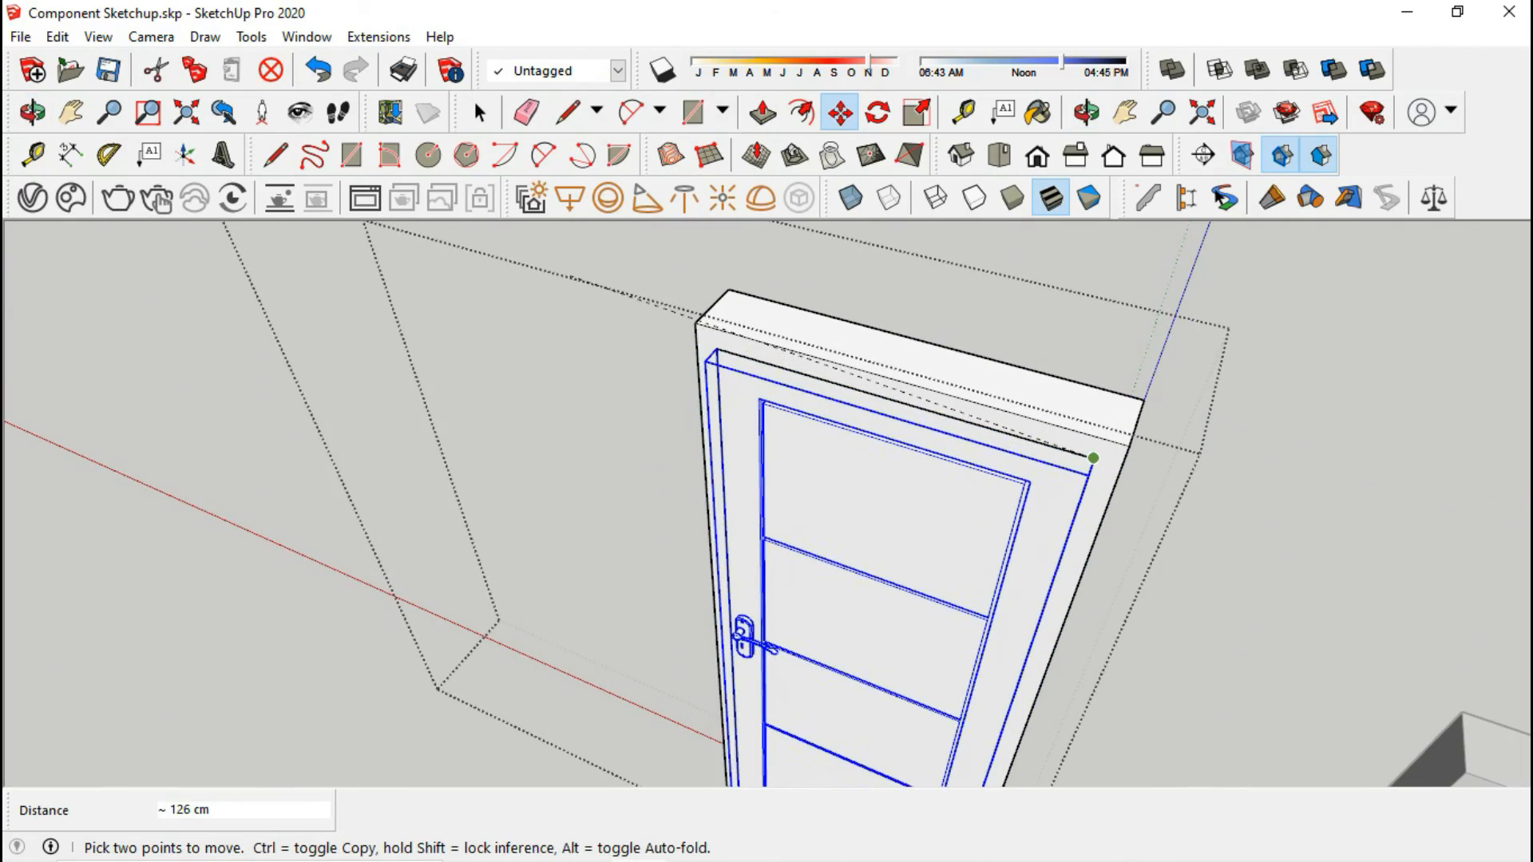
click(1094, 457)
middle_drag(1090, 471, 655, 467)
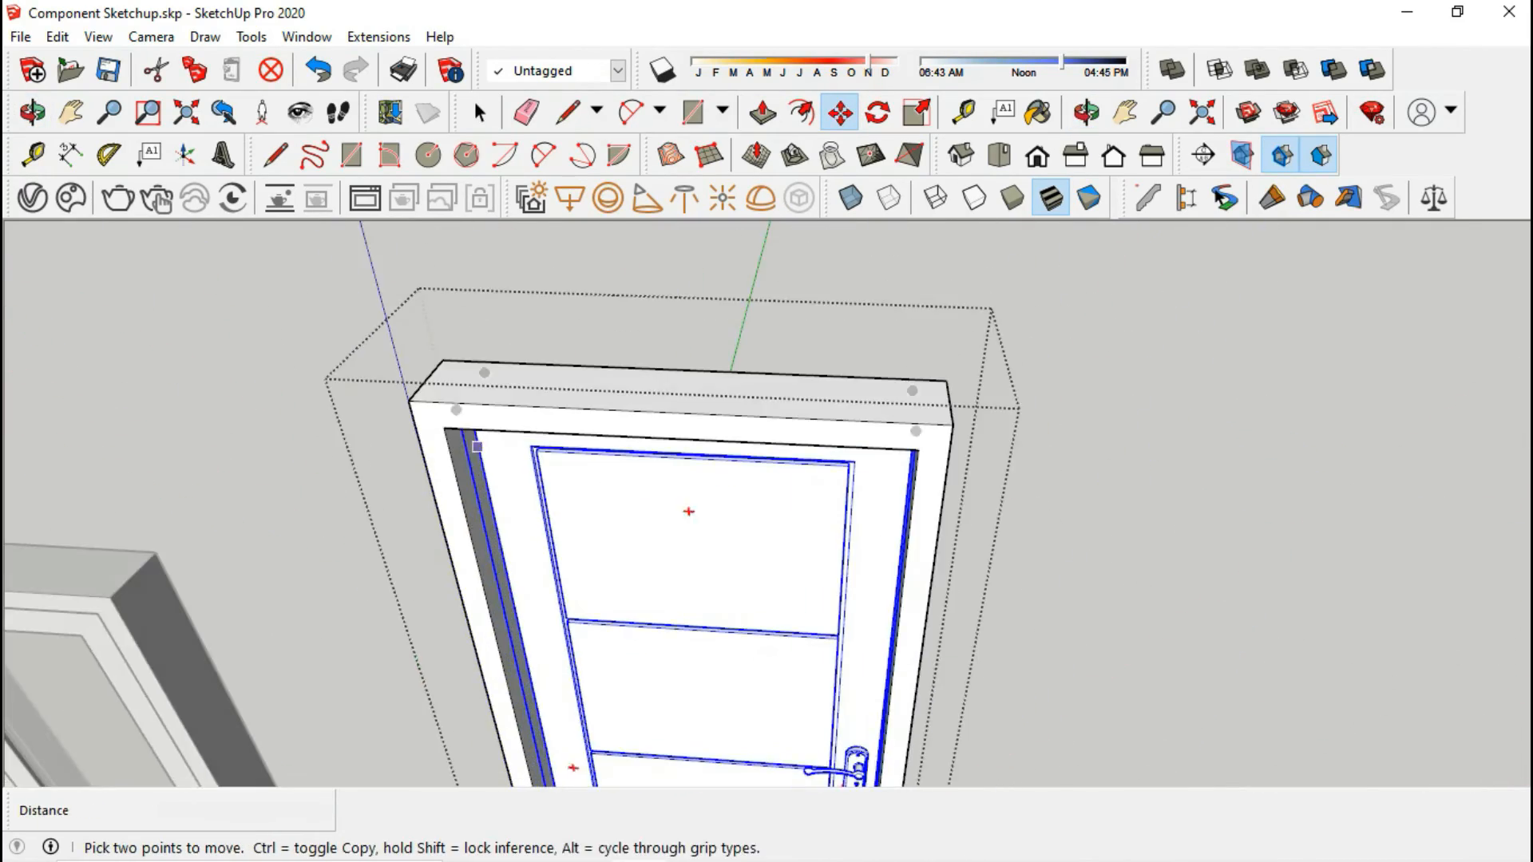
- Exit editing of the group that contains the door frame and leaf
scroll(654, 457, down, 5)
scroll(669, 471, down, 1)
click(480, 112)
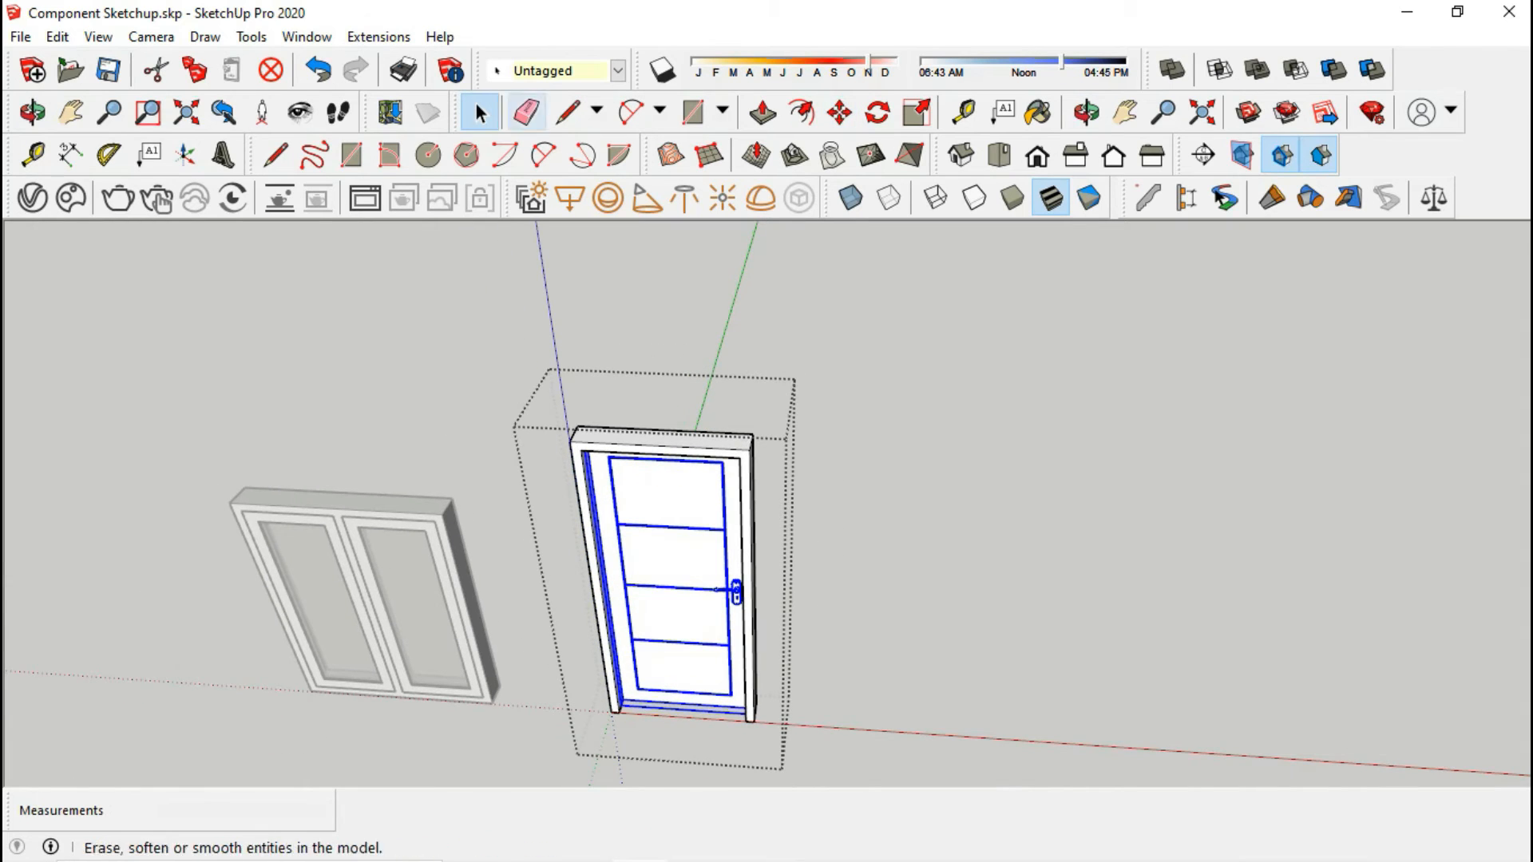
scroll(665, 327, down, 3)
middle_drag(664, 327, 738, 263)
click(870, 335)
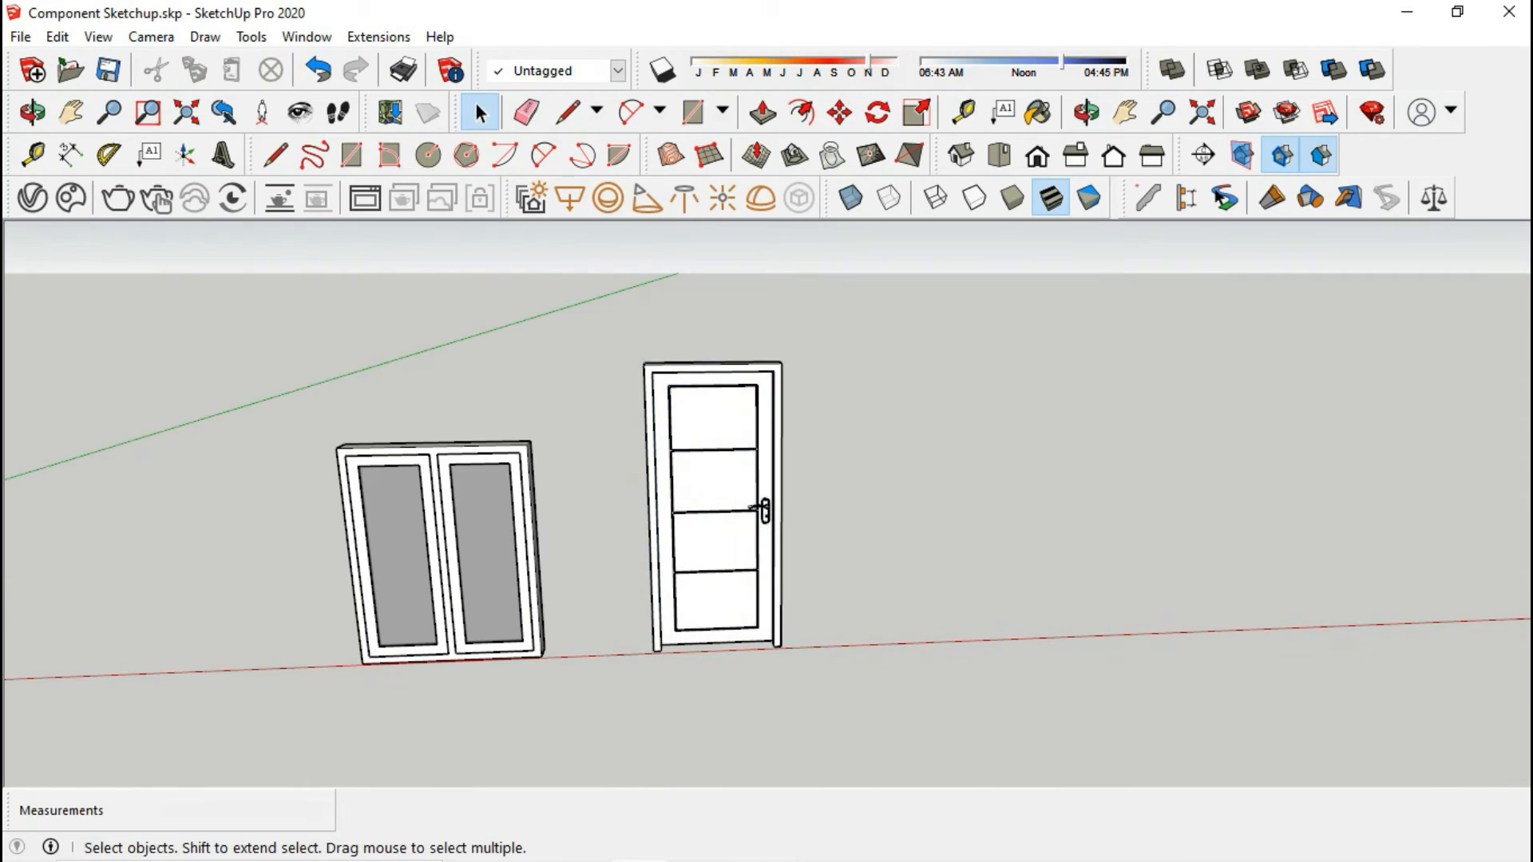
- Make the complete door a component named "Pintu 90x200" and clear the selection
click(751, 507)
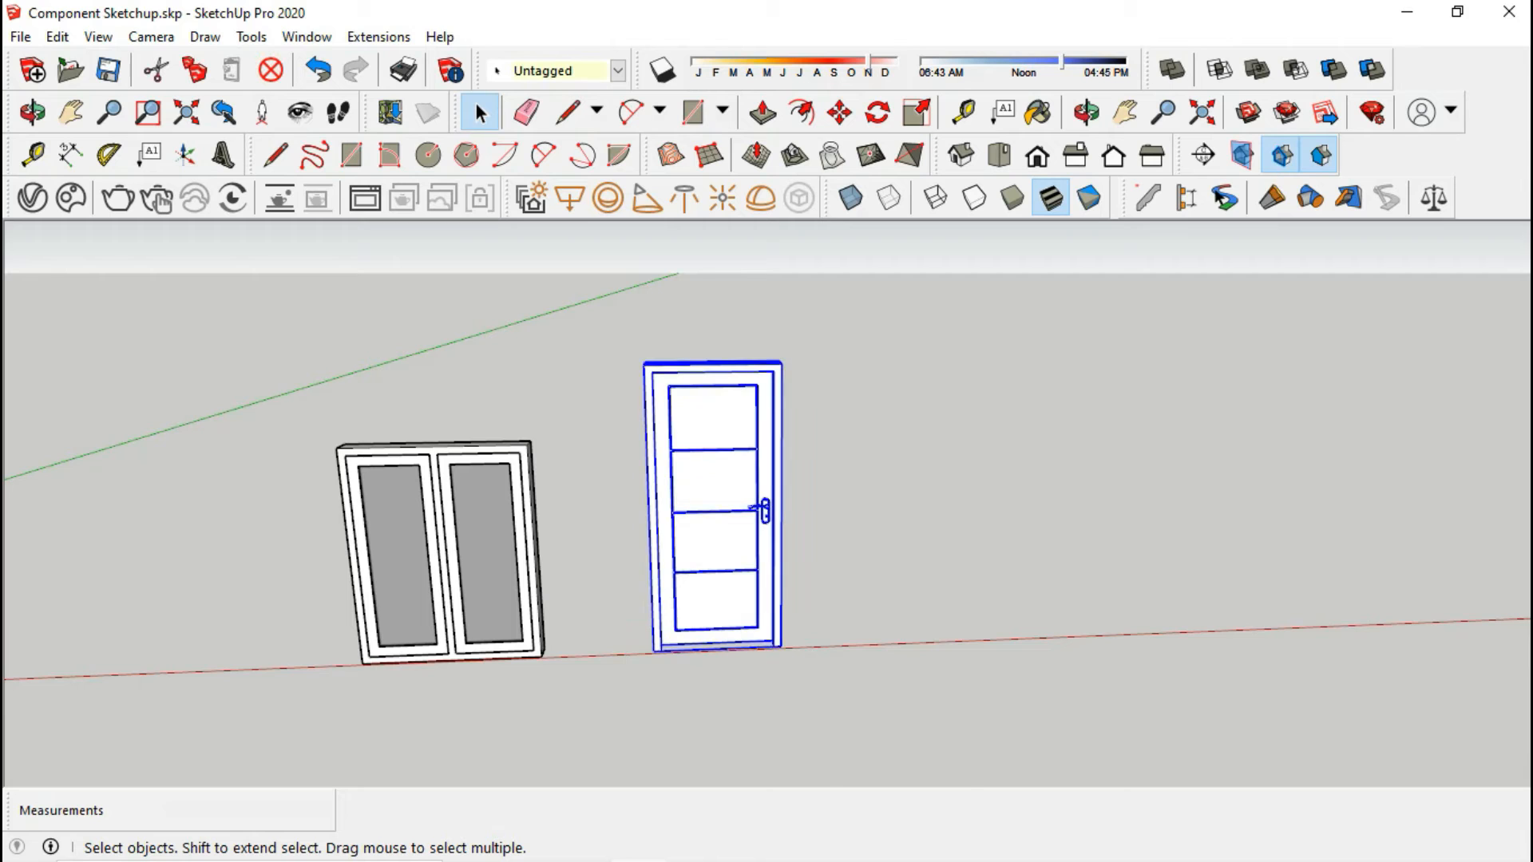
right_click(719, 511)
click(816, 518)
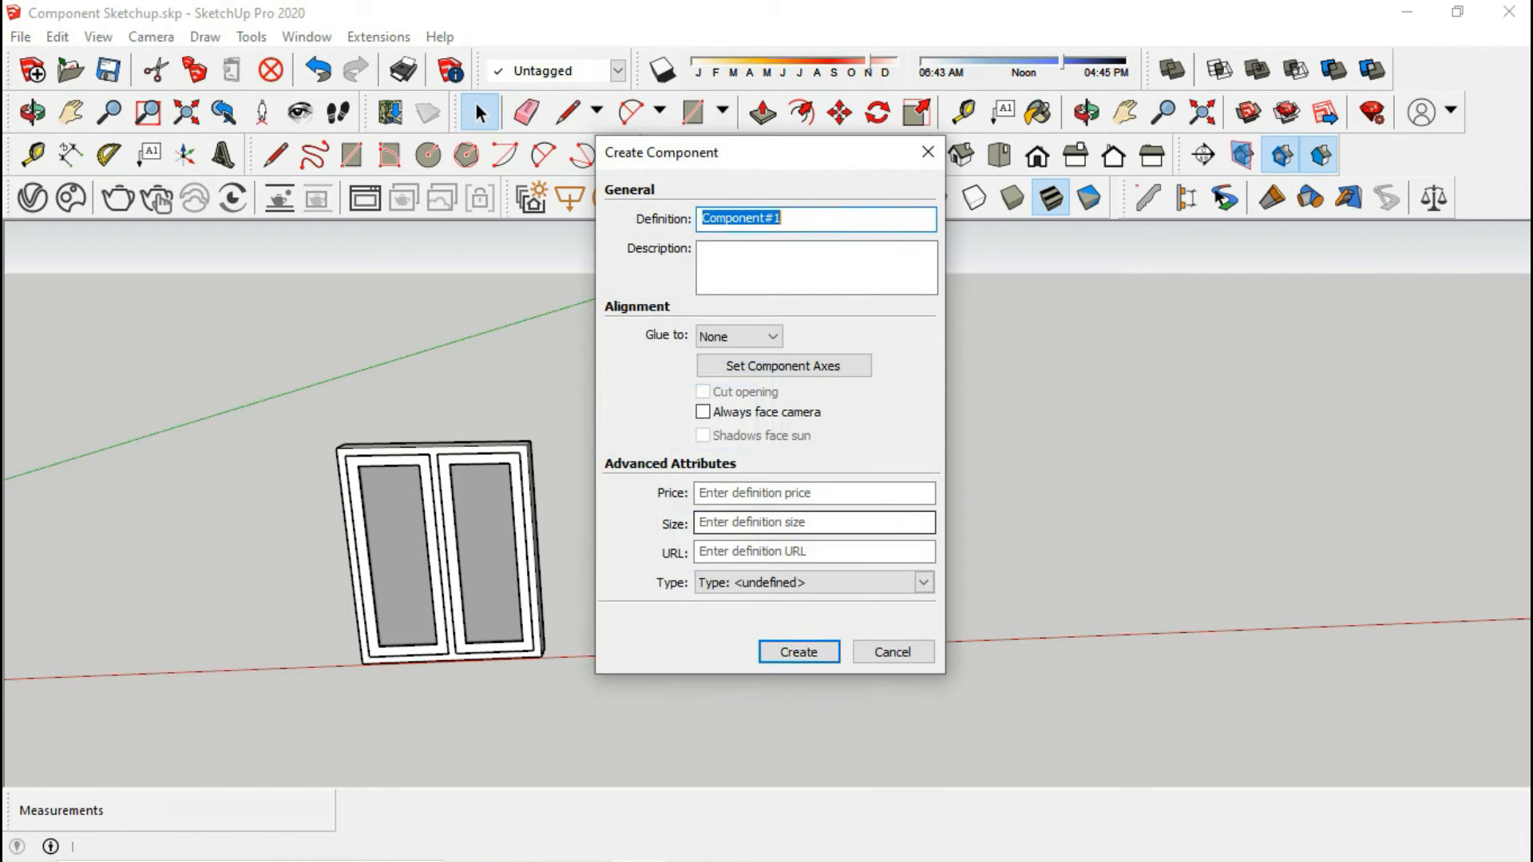
text(Pintu 90x200)
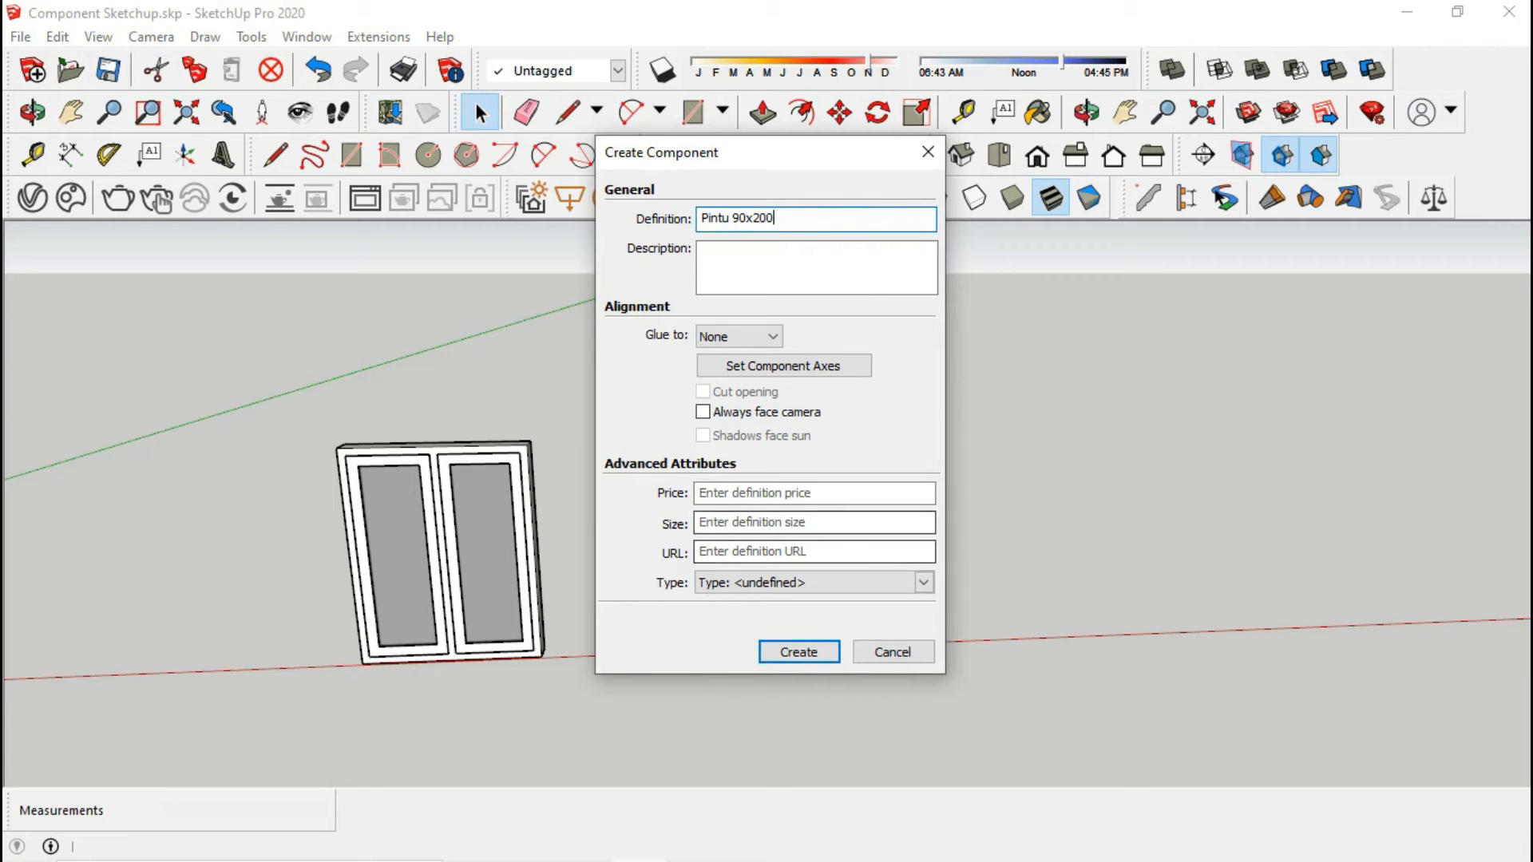
click(798, 652)
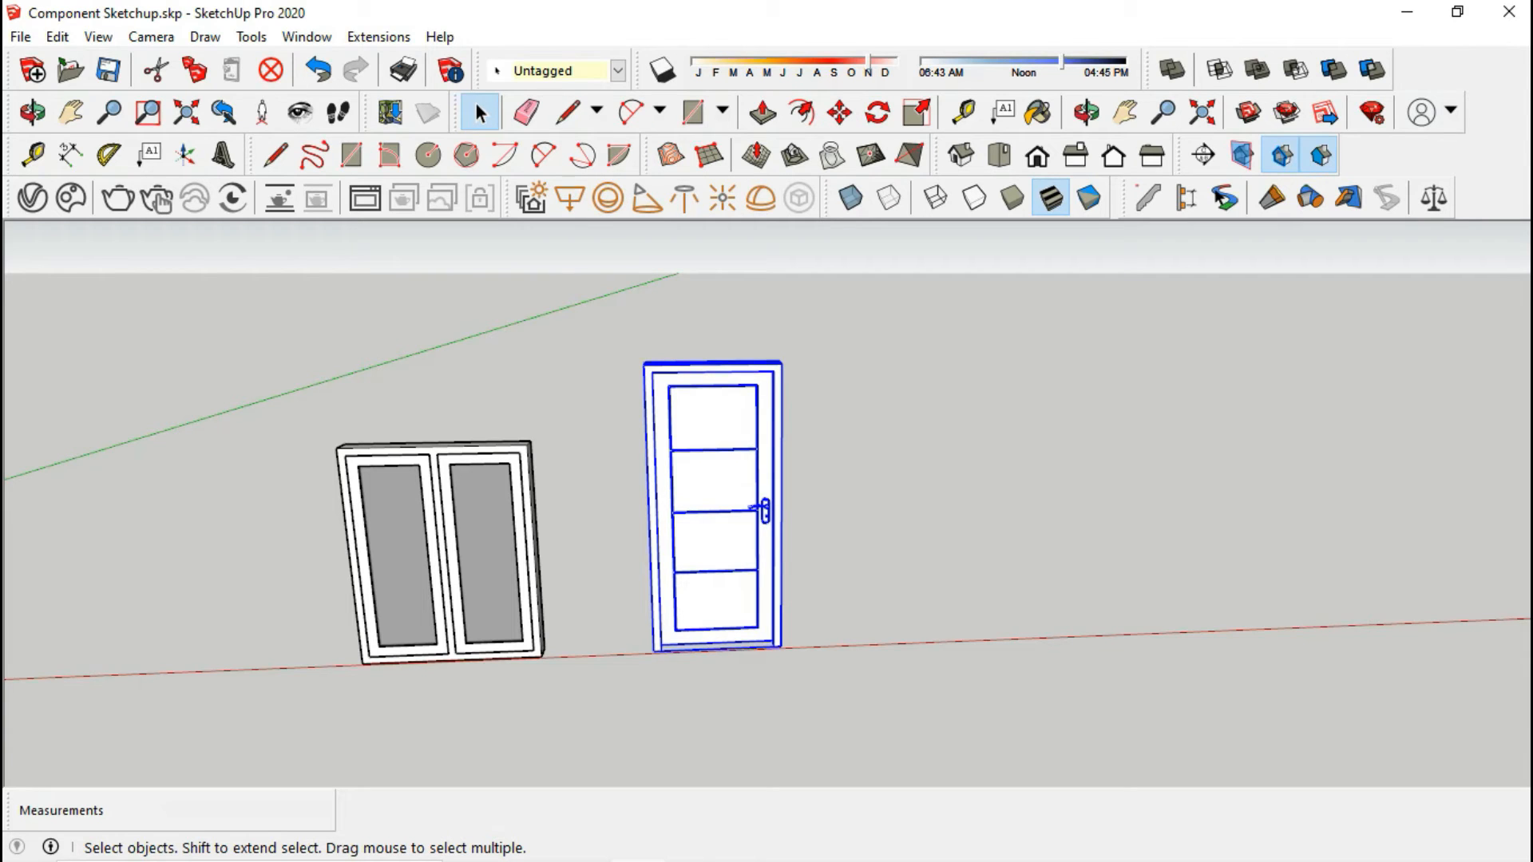
key(ctrl+t)
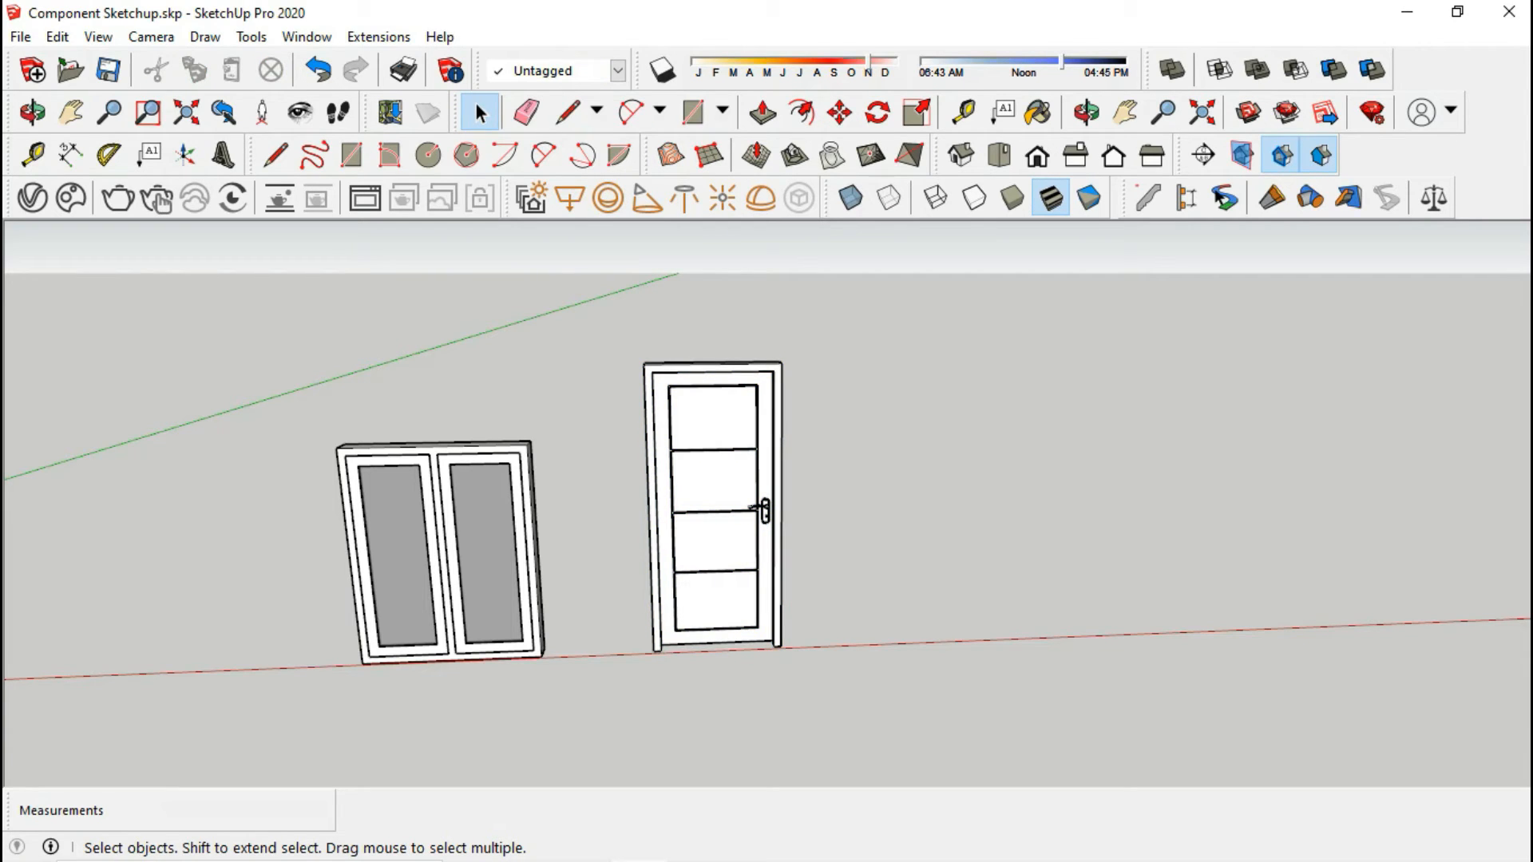
- Switch to the Notepad notes, highlight item 4 on where to save the components, and minimize the notes
click(586, 840)
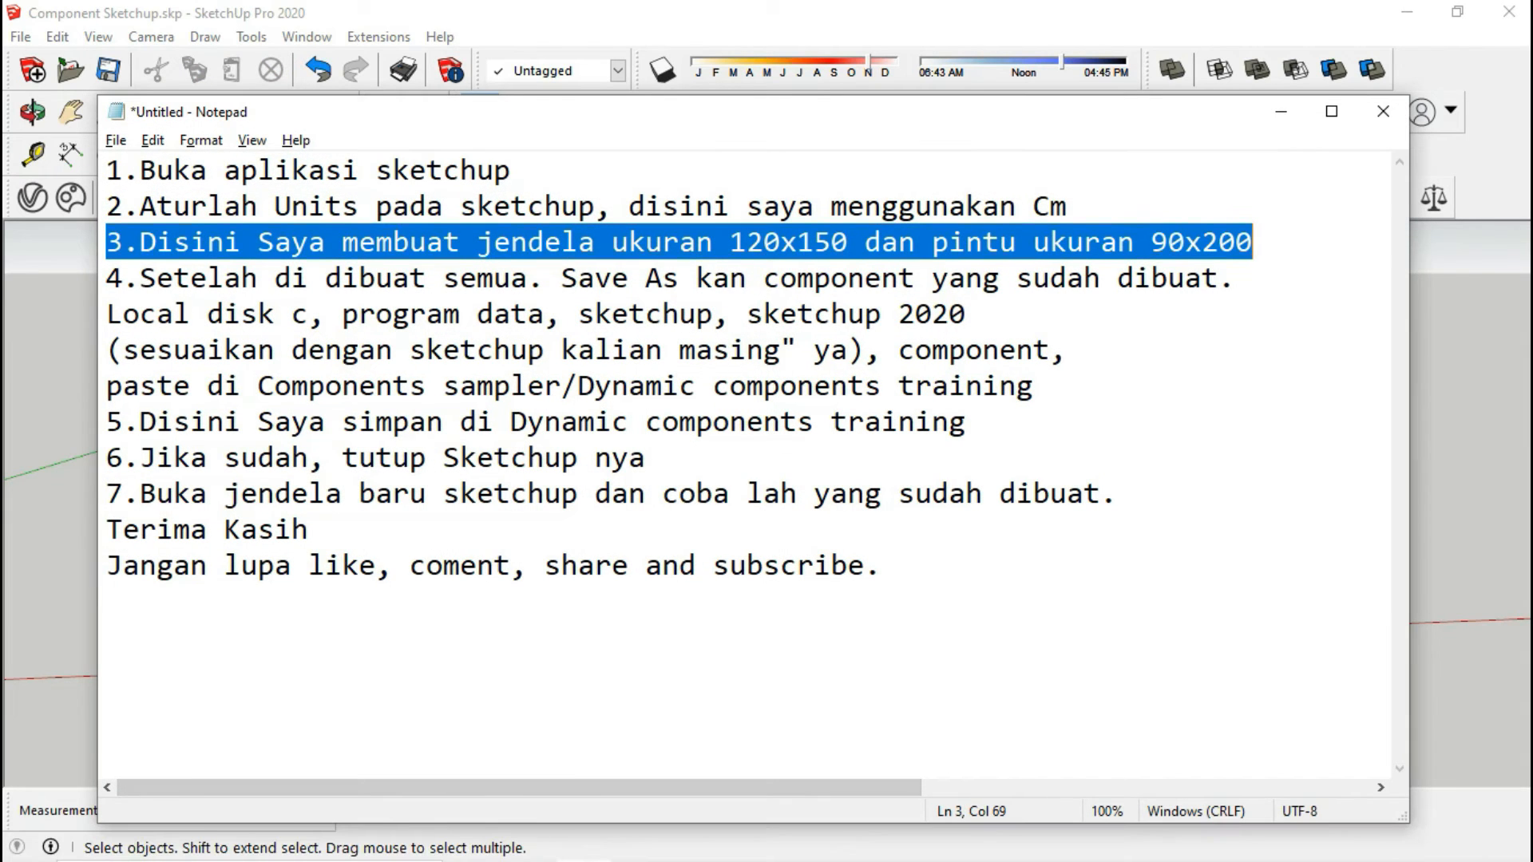
drag(107, 280, 1035, 386)
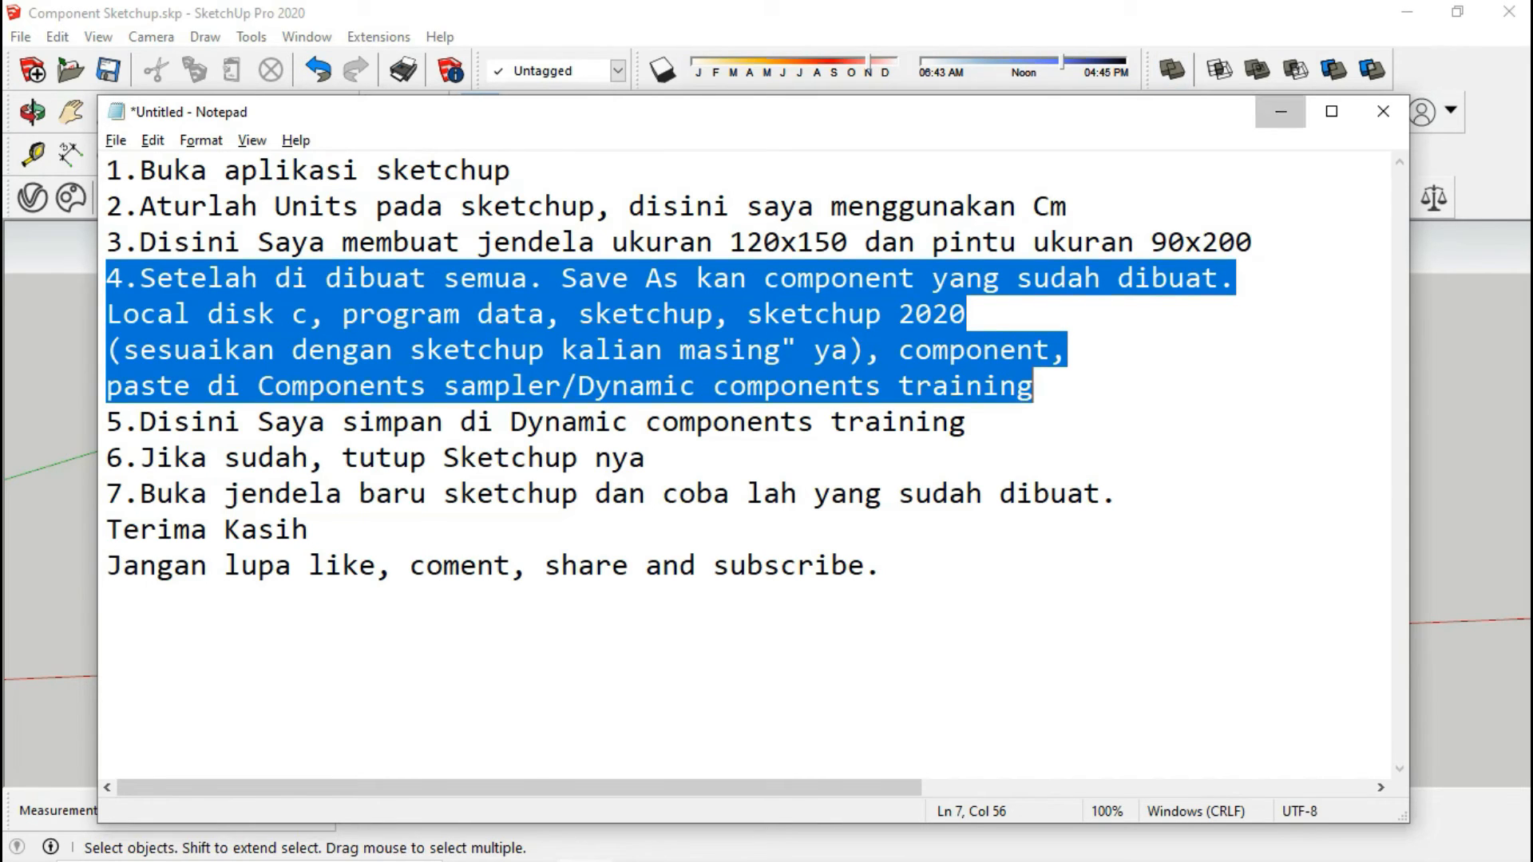
click(1281, 111)
- Start saving the door component to a file and browse to the SketchUp 2020 Components folder inside ProgramData on Local Disk (C:)
right_click(733, 511)
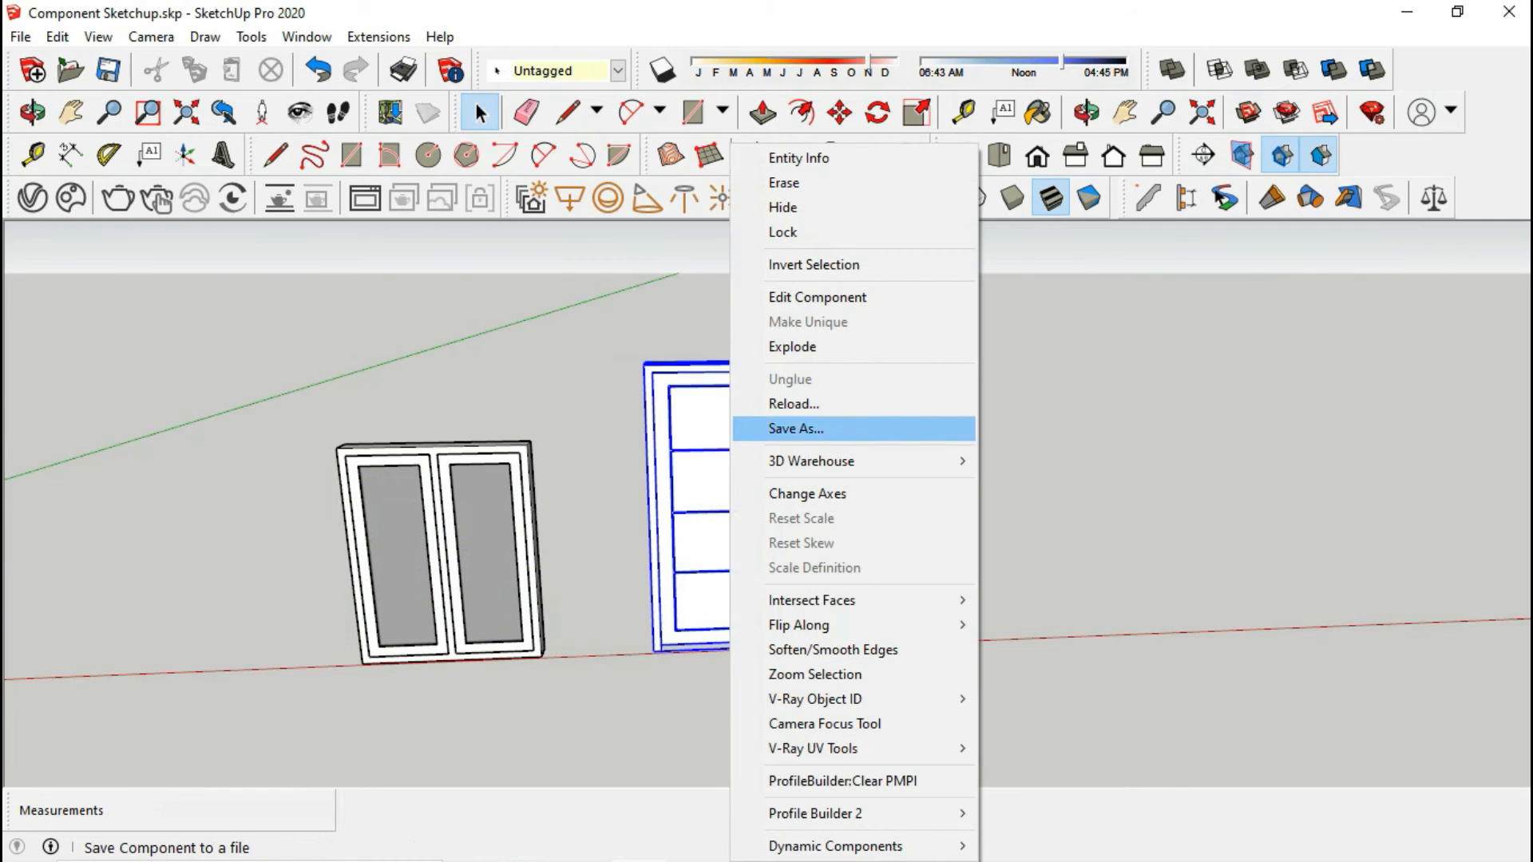
click(795, 429)
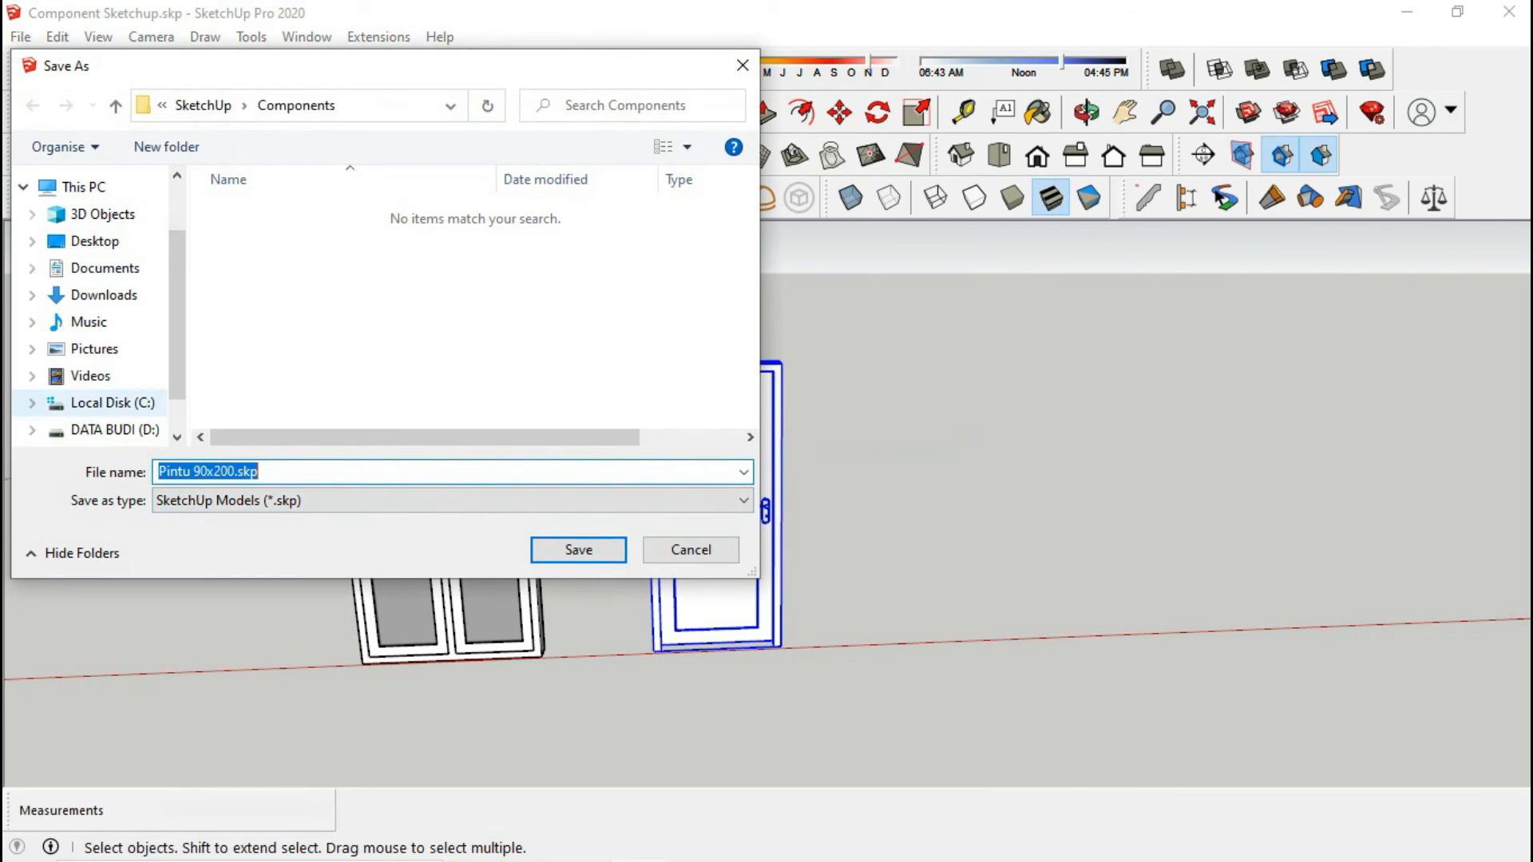
click(113, 404)
click(273, 377)
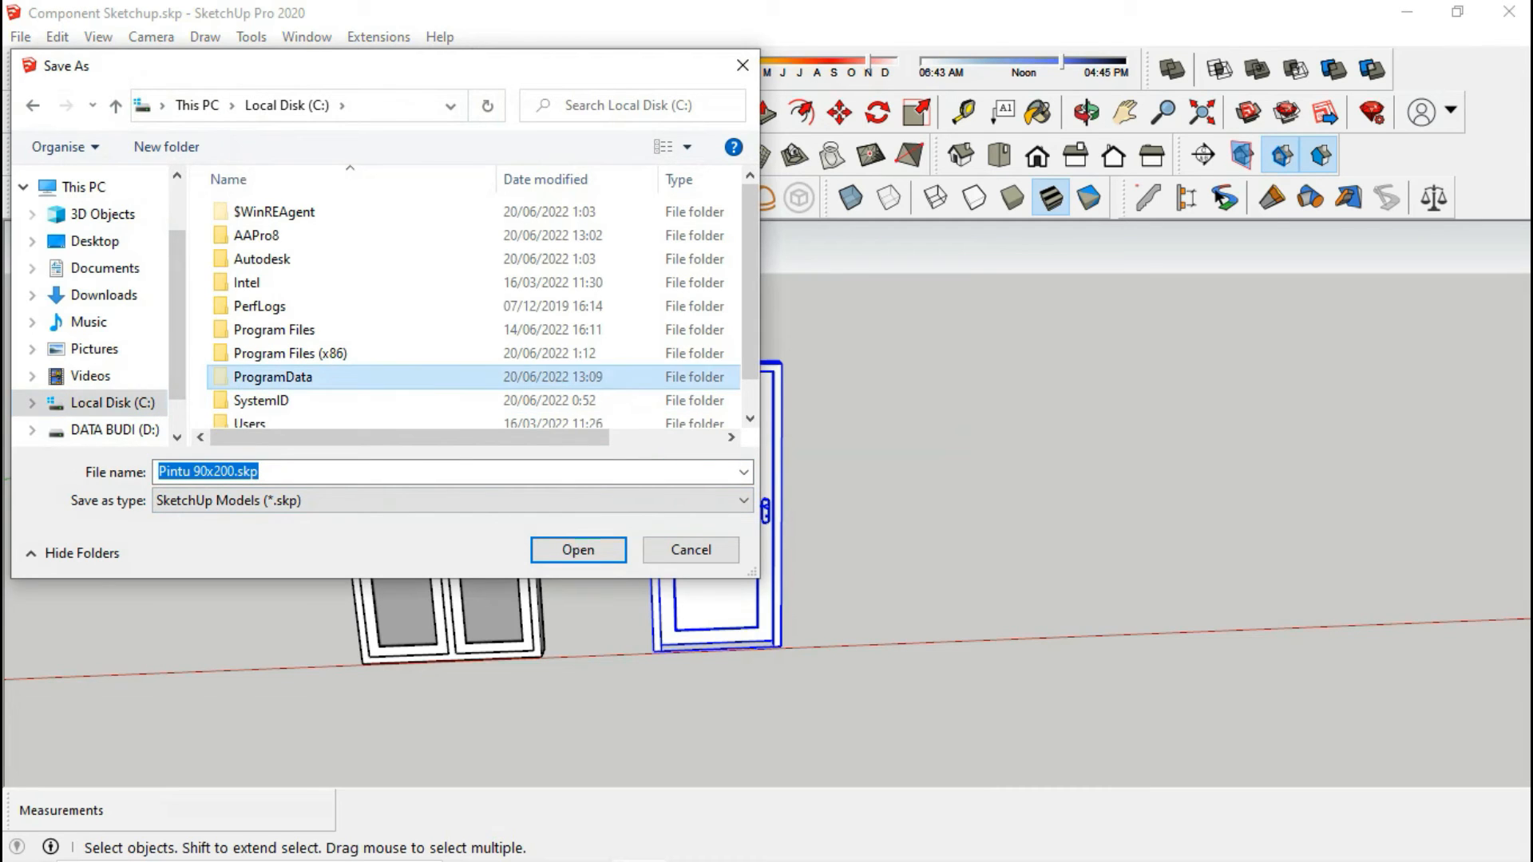
click(578, 549)
scroll(511, 239, down, 3)
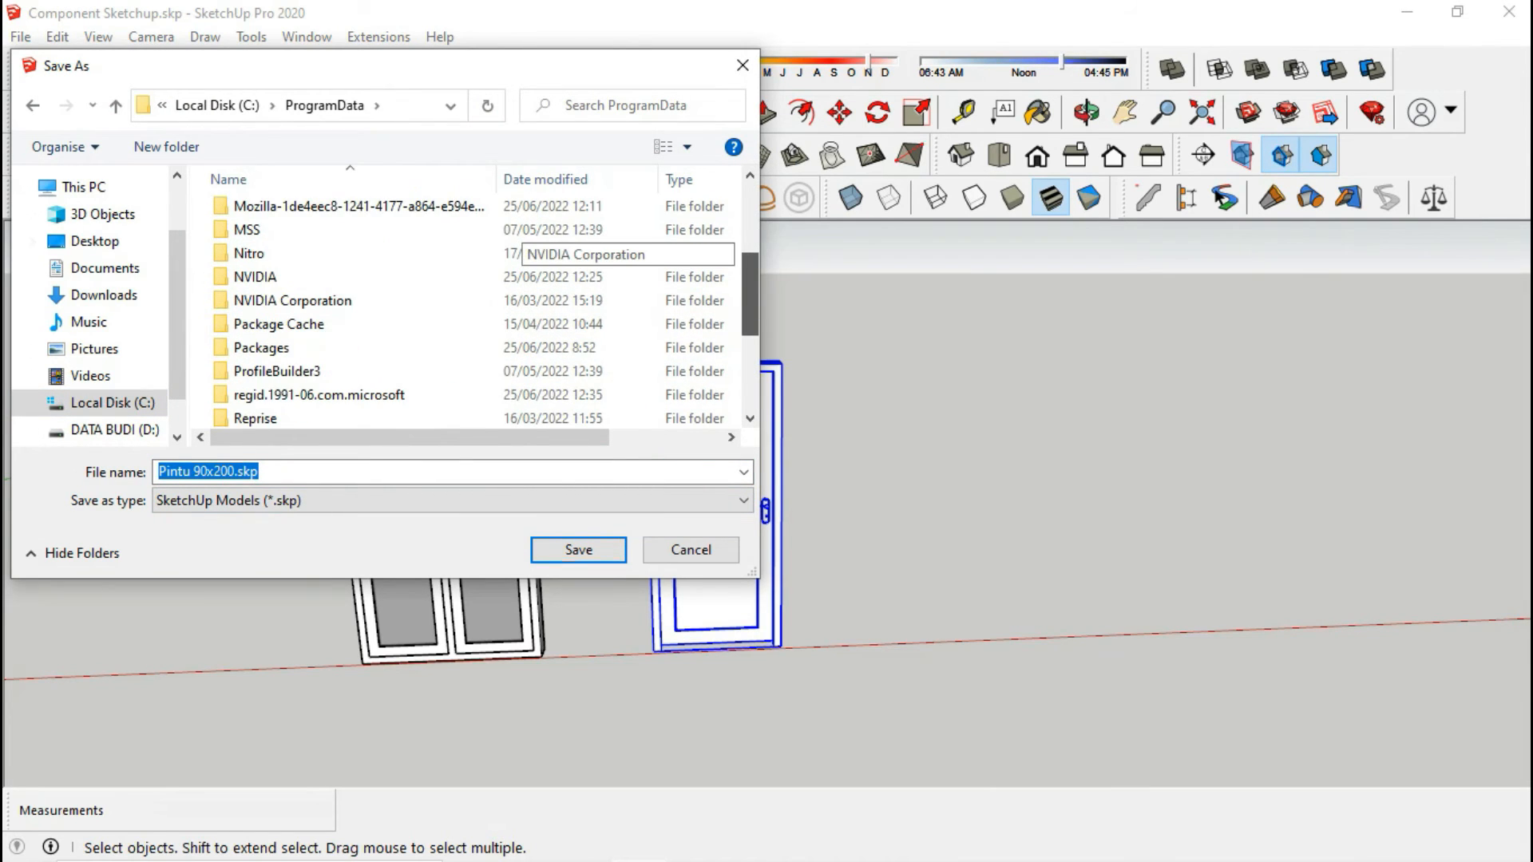
drag(750, 294, 751, 328)
double_click(263, 343)
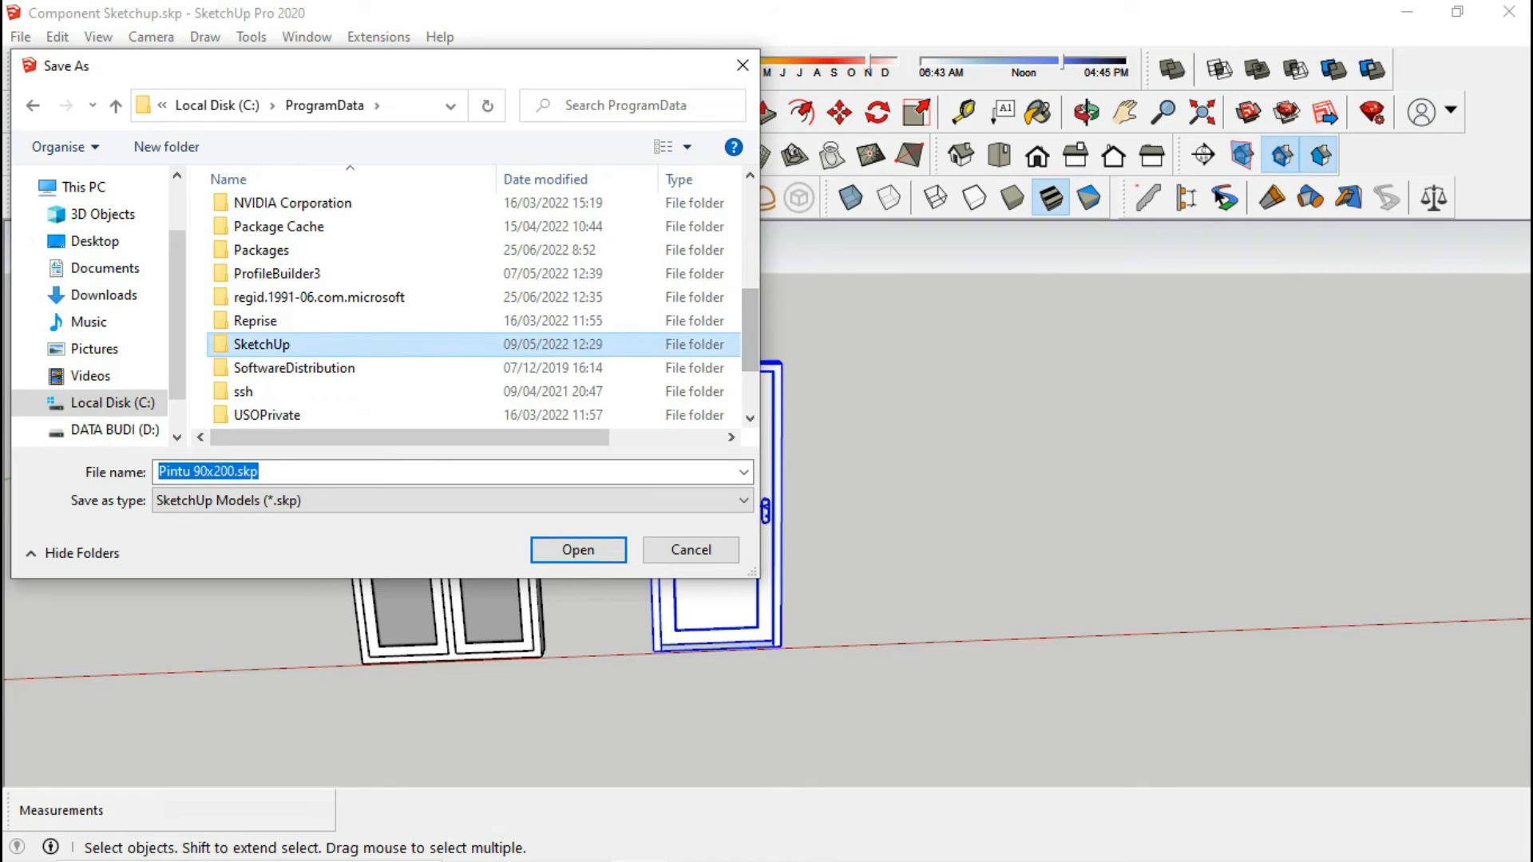
double_click(277, 213)
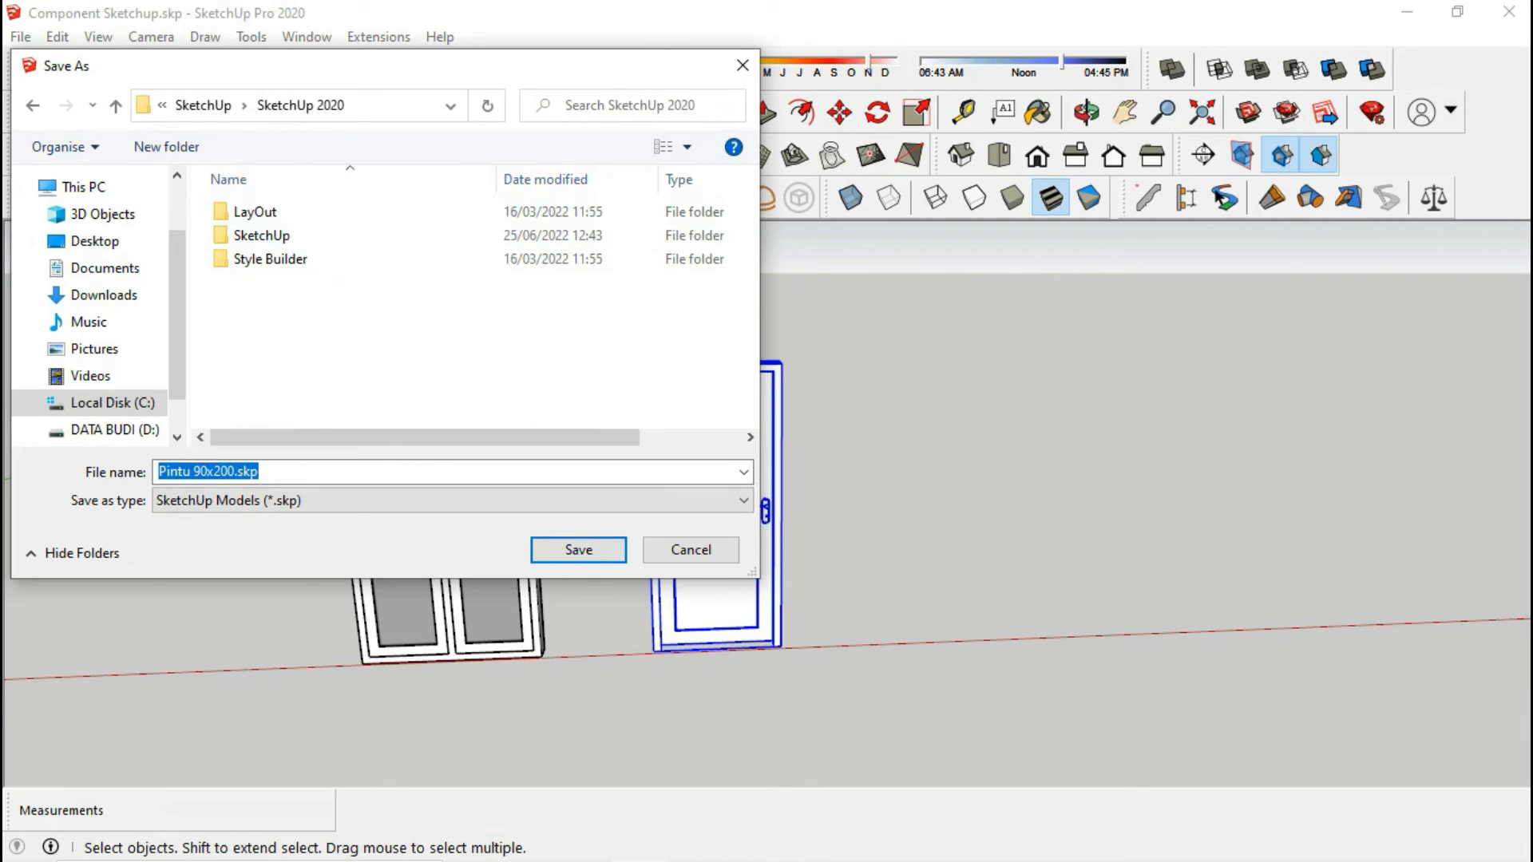
double_click(261, 235)
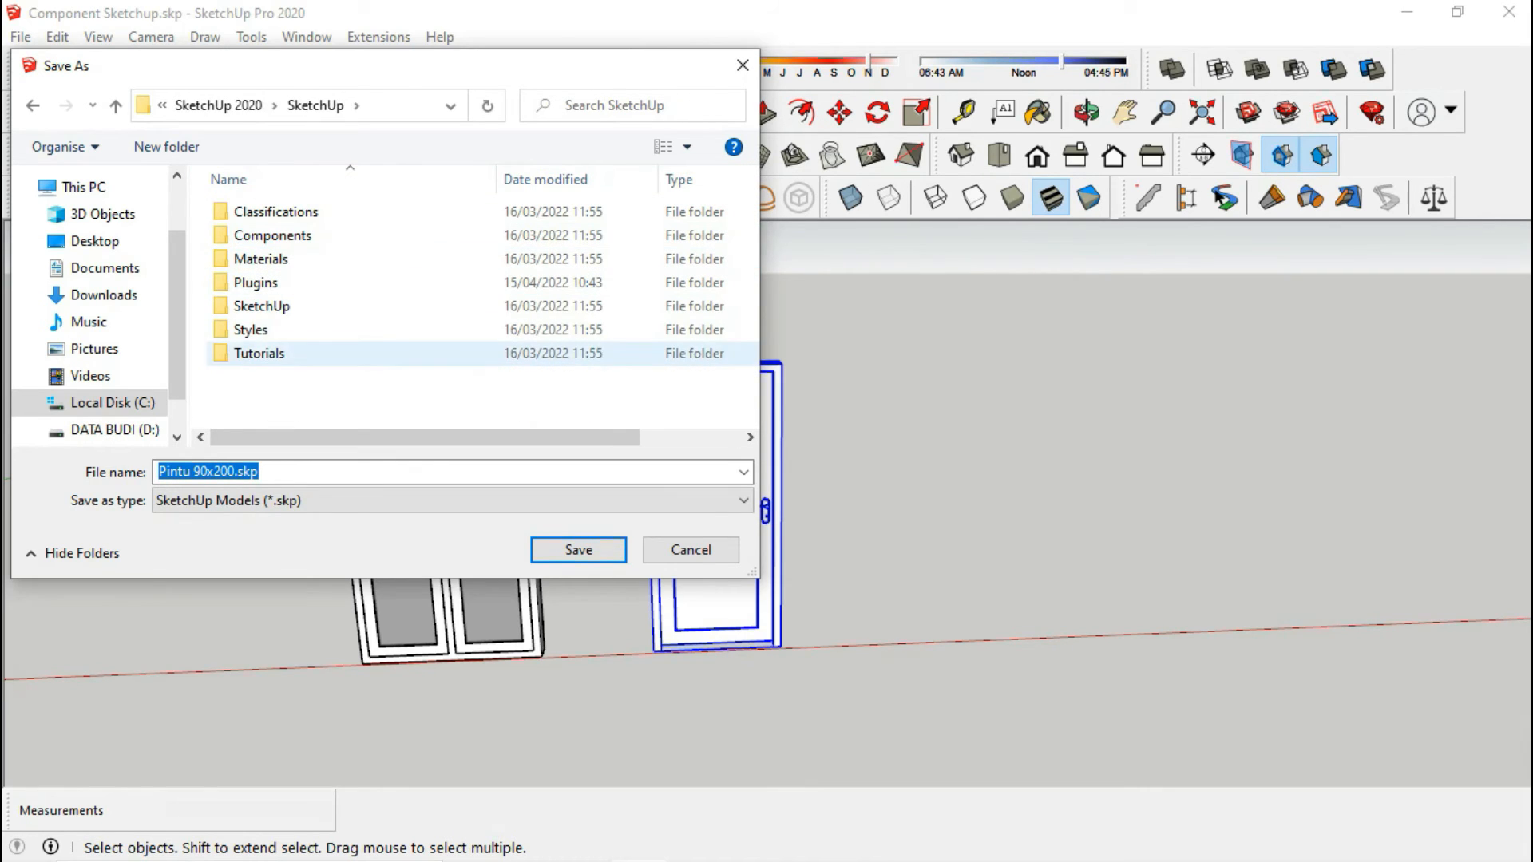
double_click(273, 236)
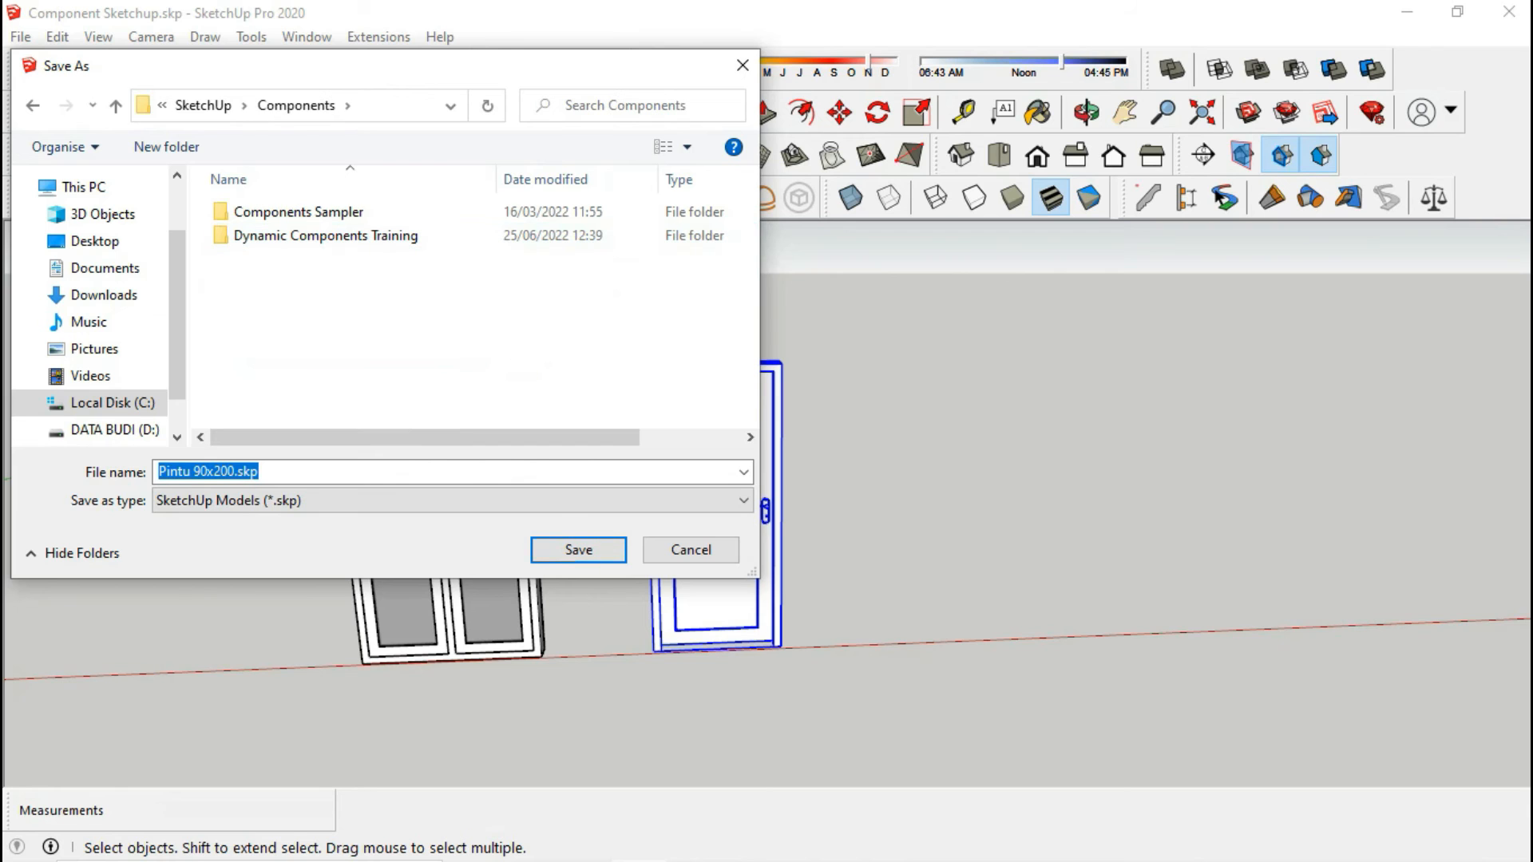
- Switch to the Notepad notes, highlight item 5 on the chosen save folder, and minimize the notes
click(583, 840)
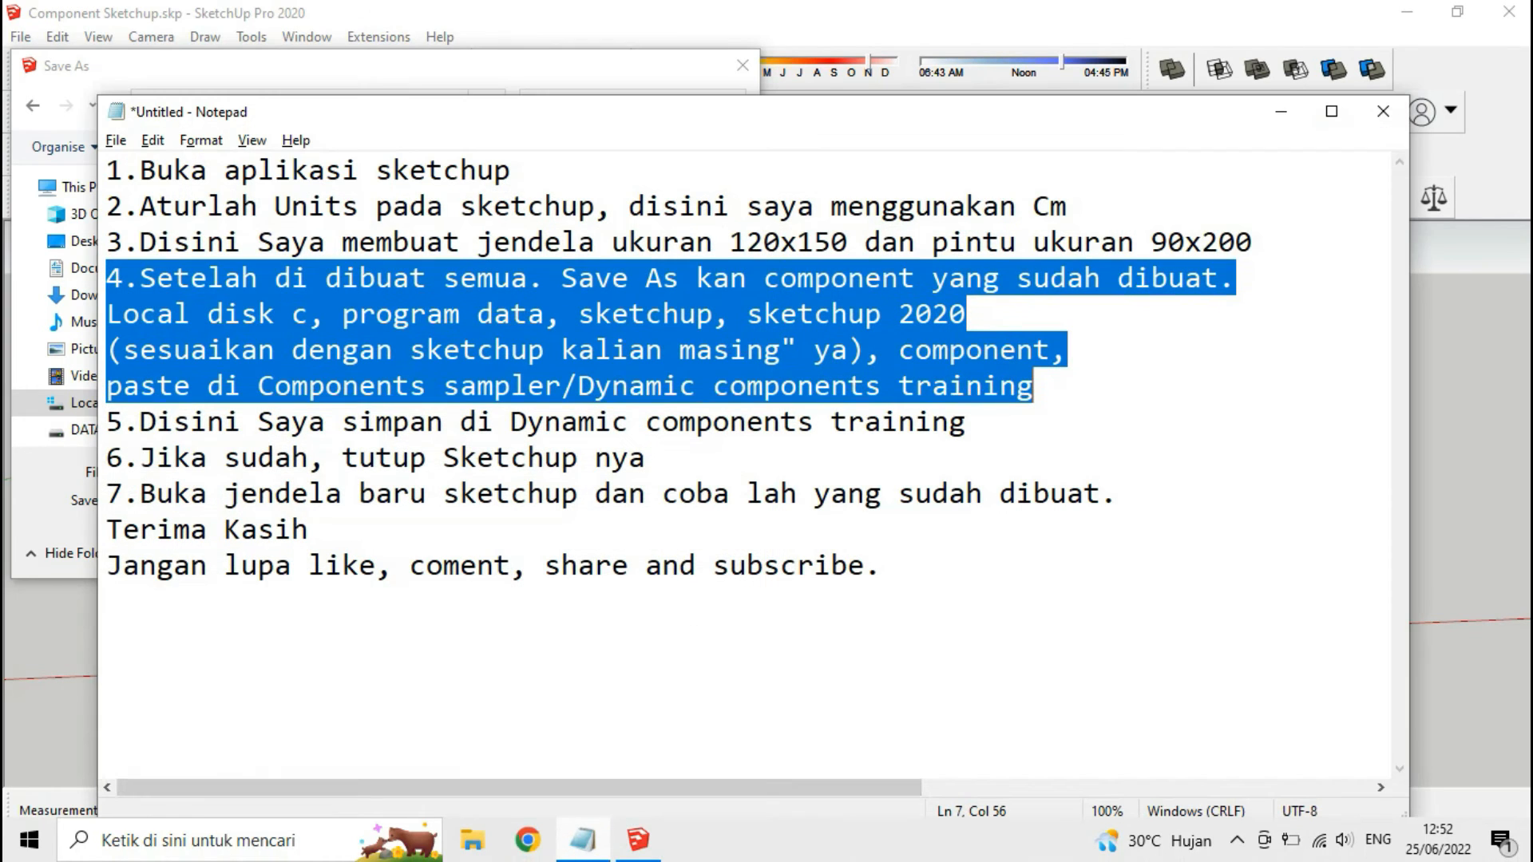
drag(107, 422, 966, 421)
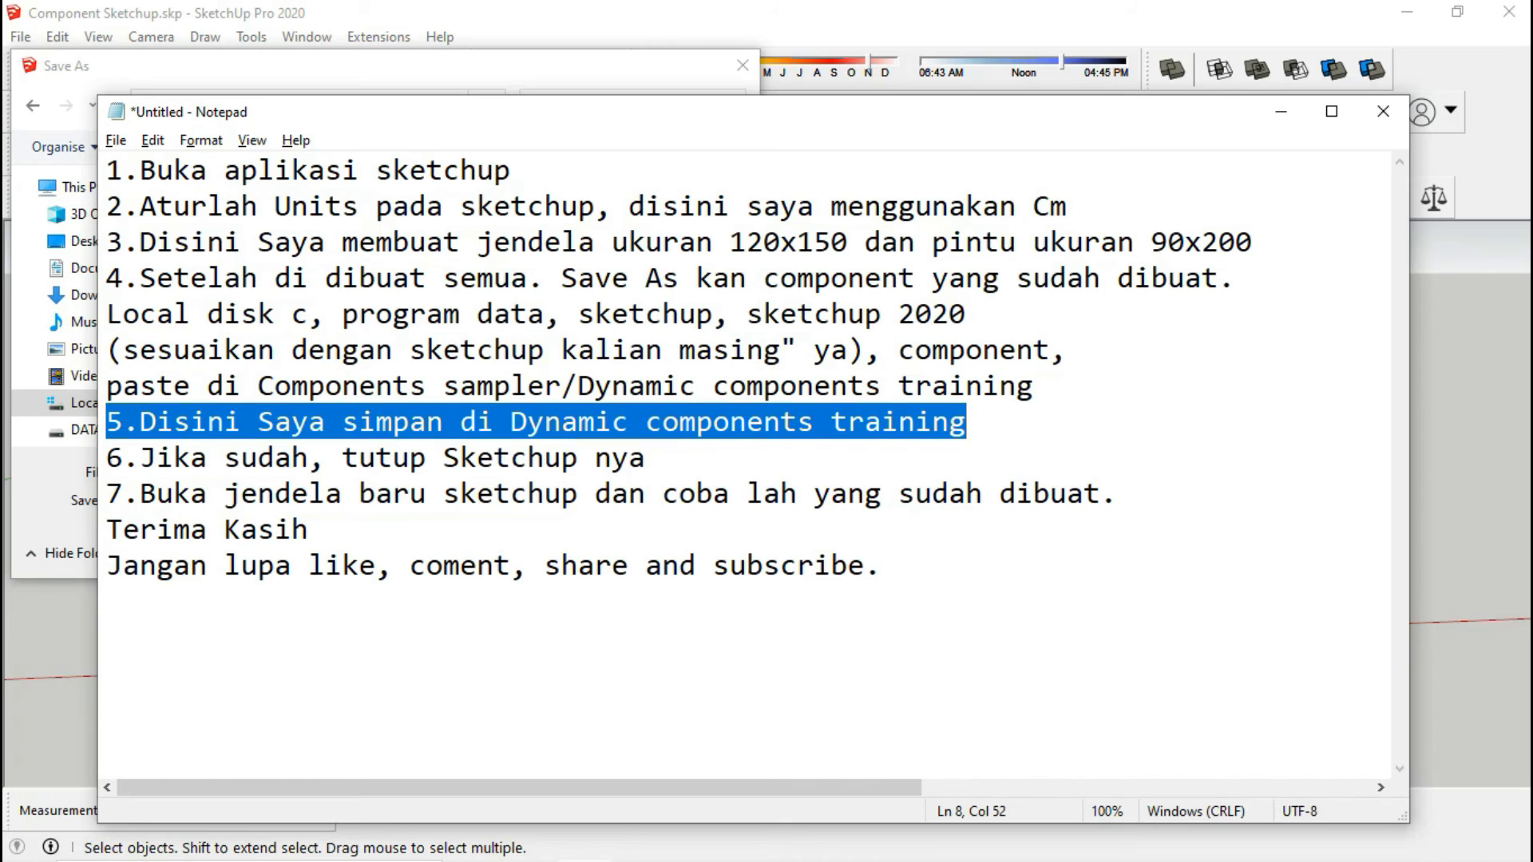
click(1281, 111)
- Save the door component as Pintu 90x200.skp in the Dynamic Components Training folder
double_click(326, 236)
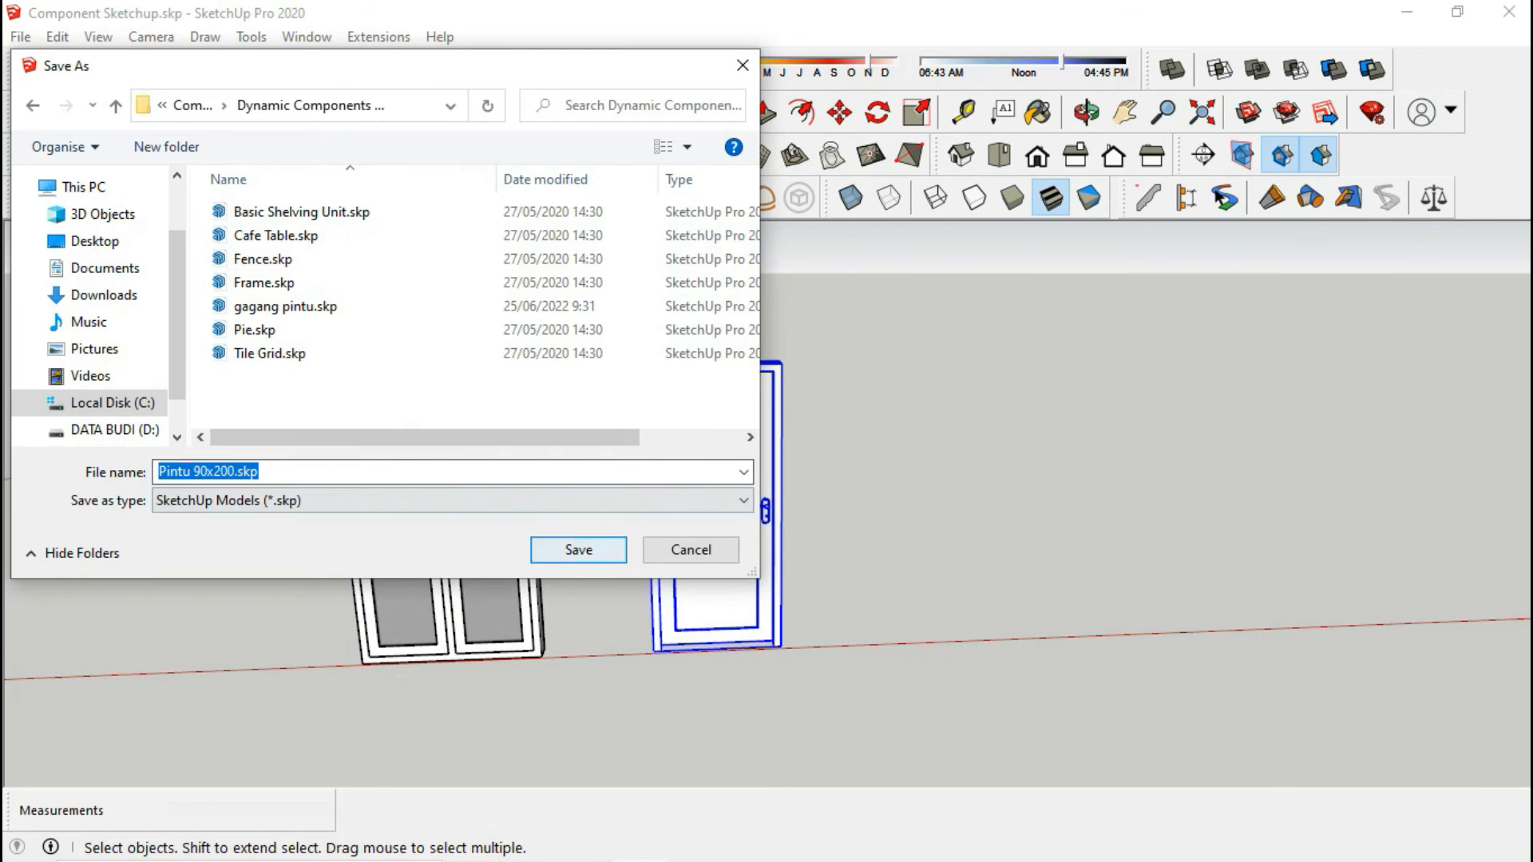
click(578, 549)
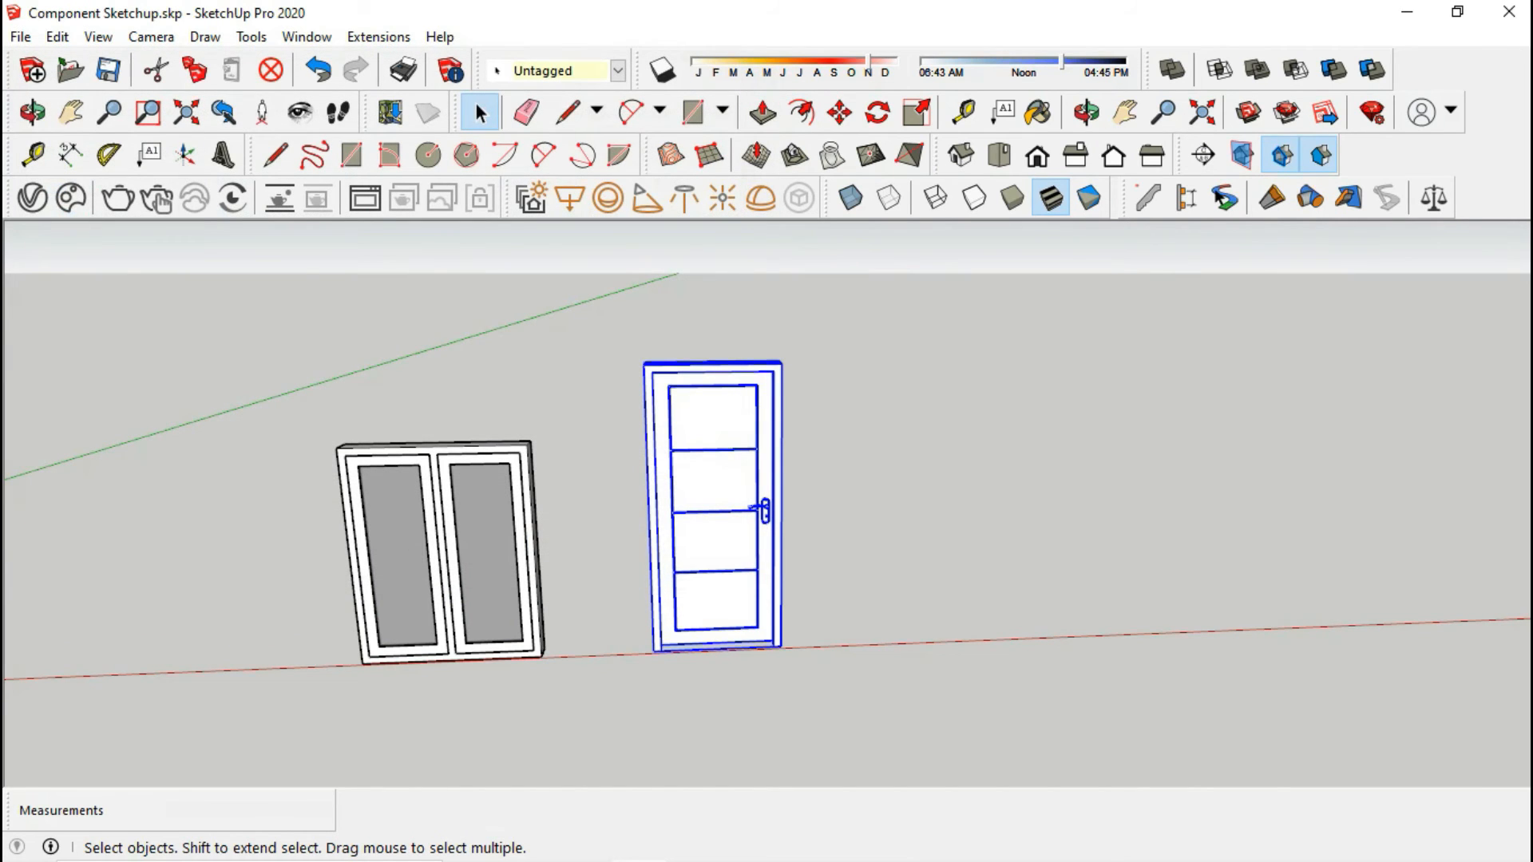
- Save the window component as Jendela 120x150.skp in the Dynamic Components Training folder and clear the selection
click(378, 551)
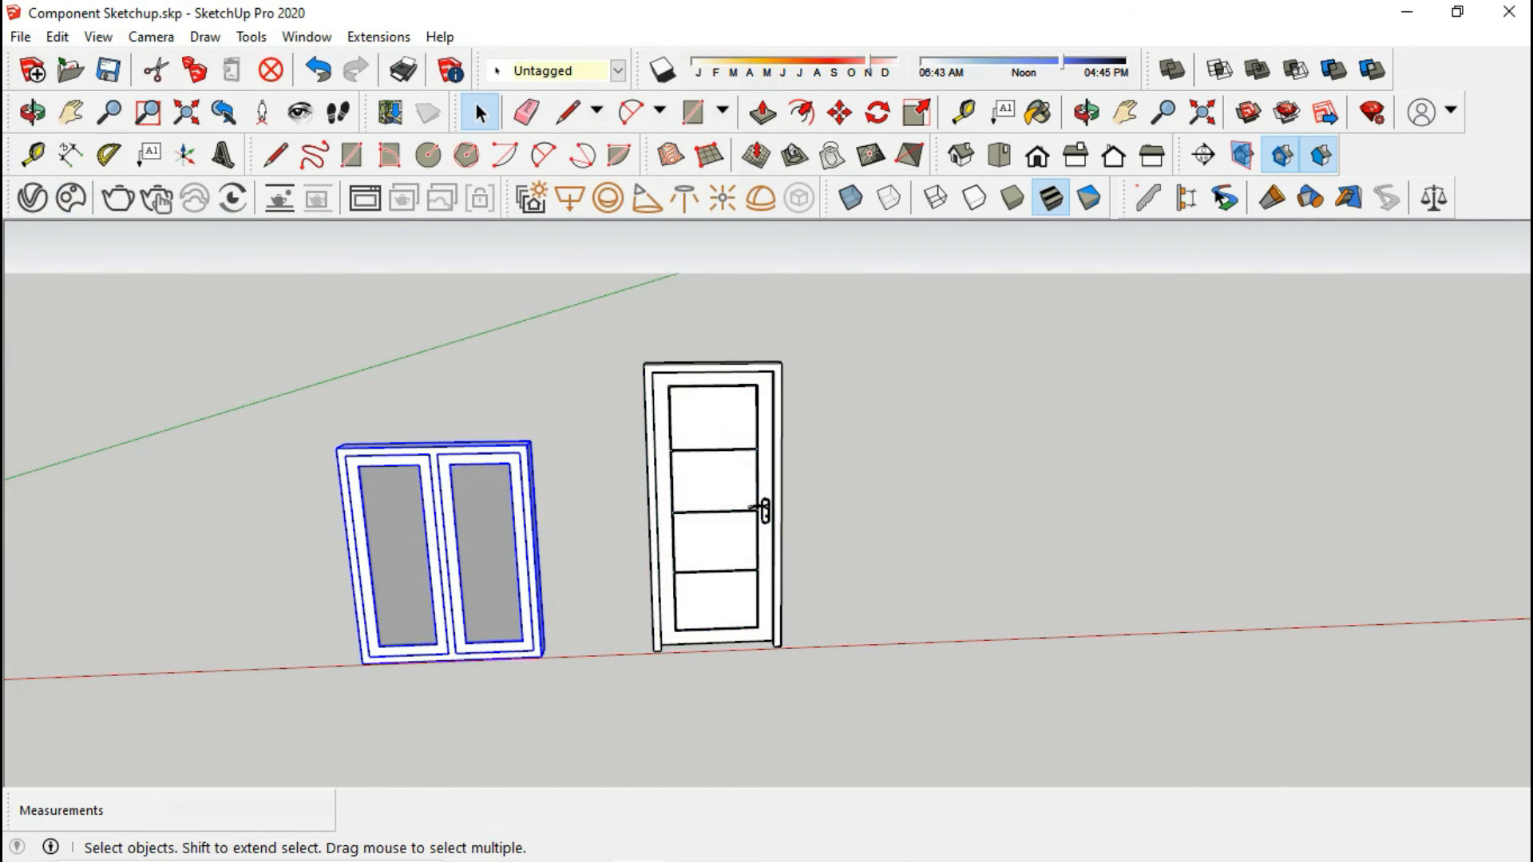
right_click(378, 551)
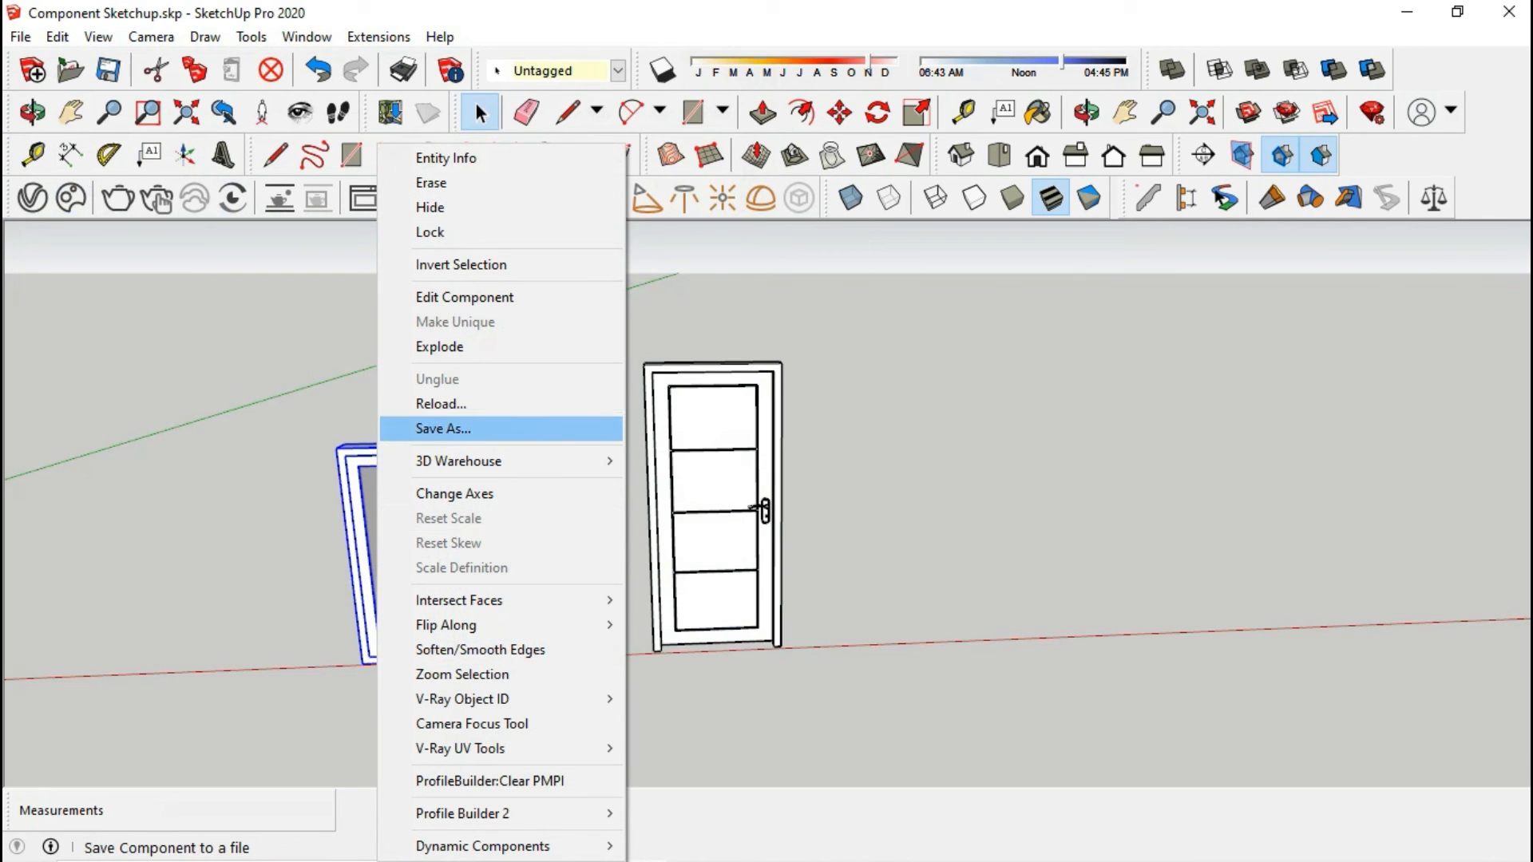
click(444, 429)
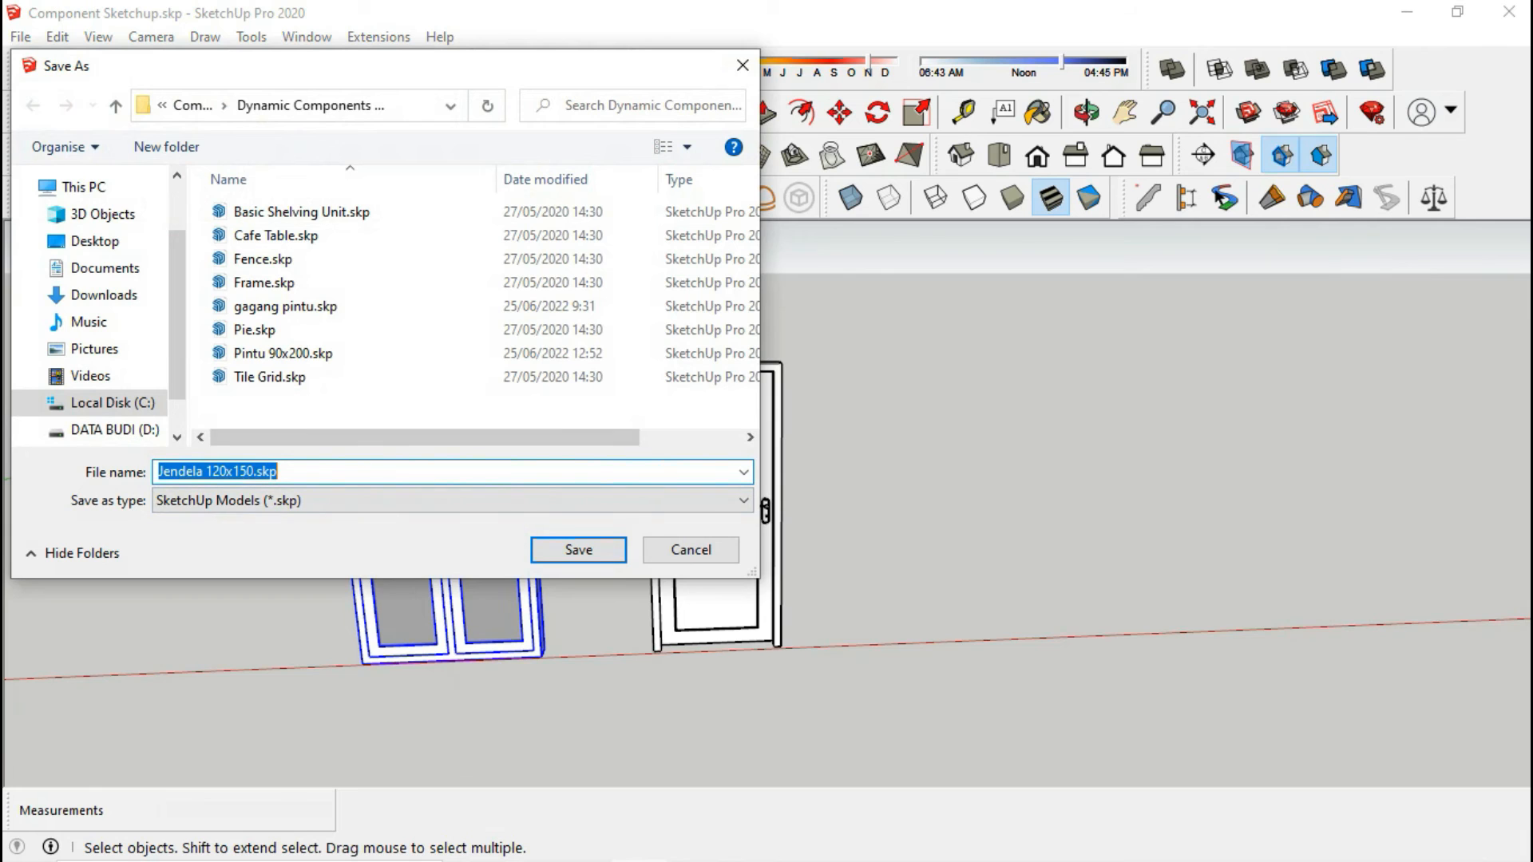
click(578, 550)
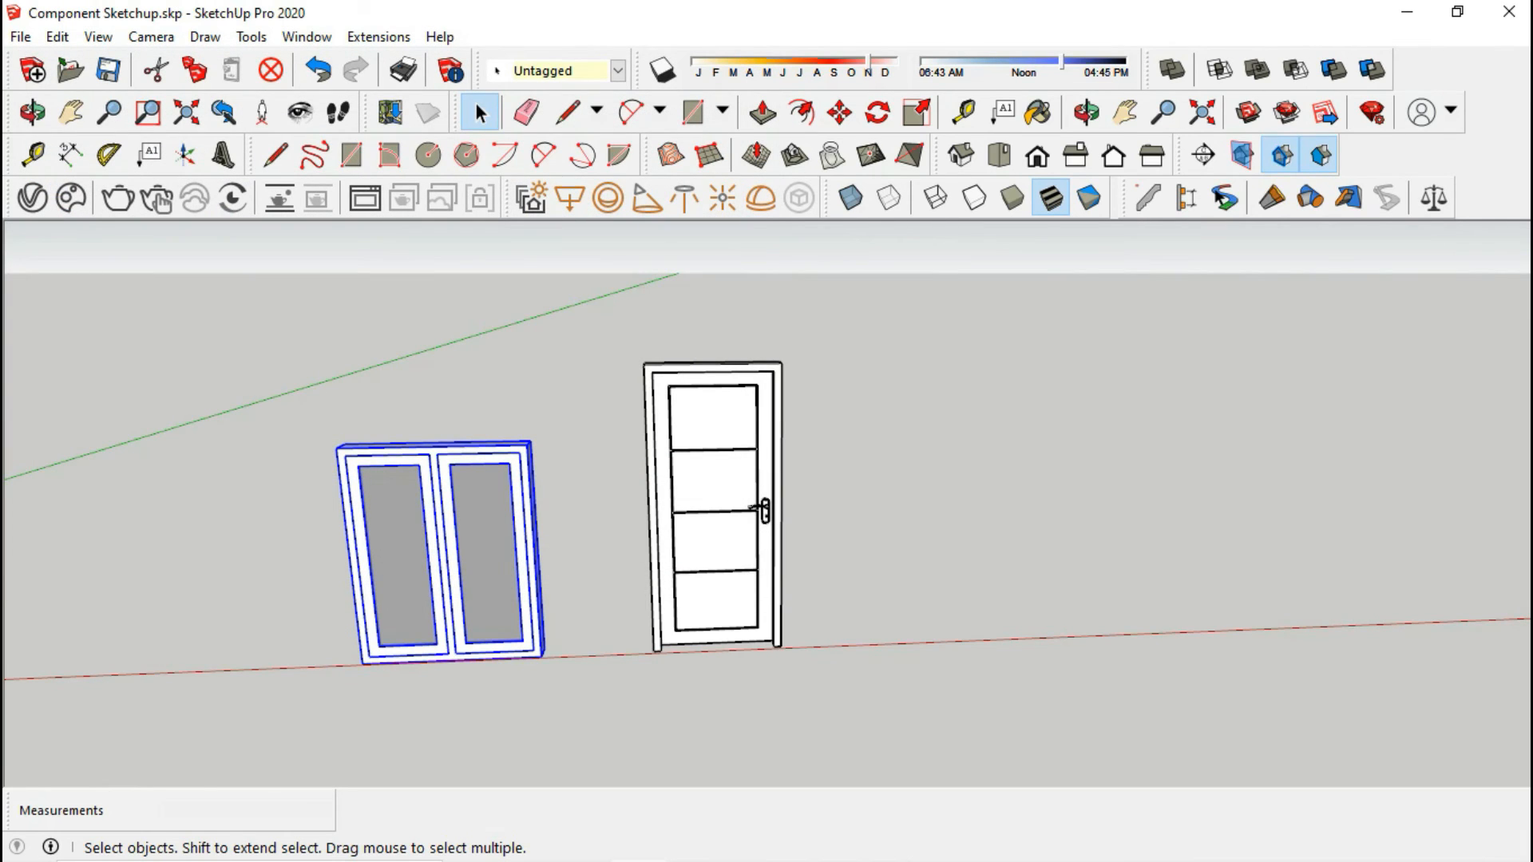
key(ctrl+t)
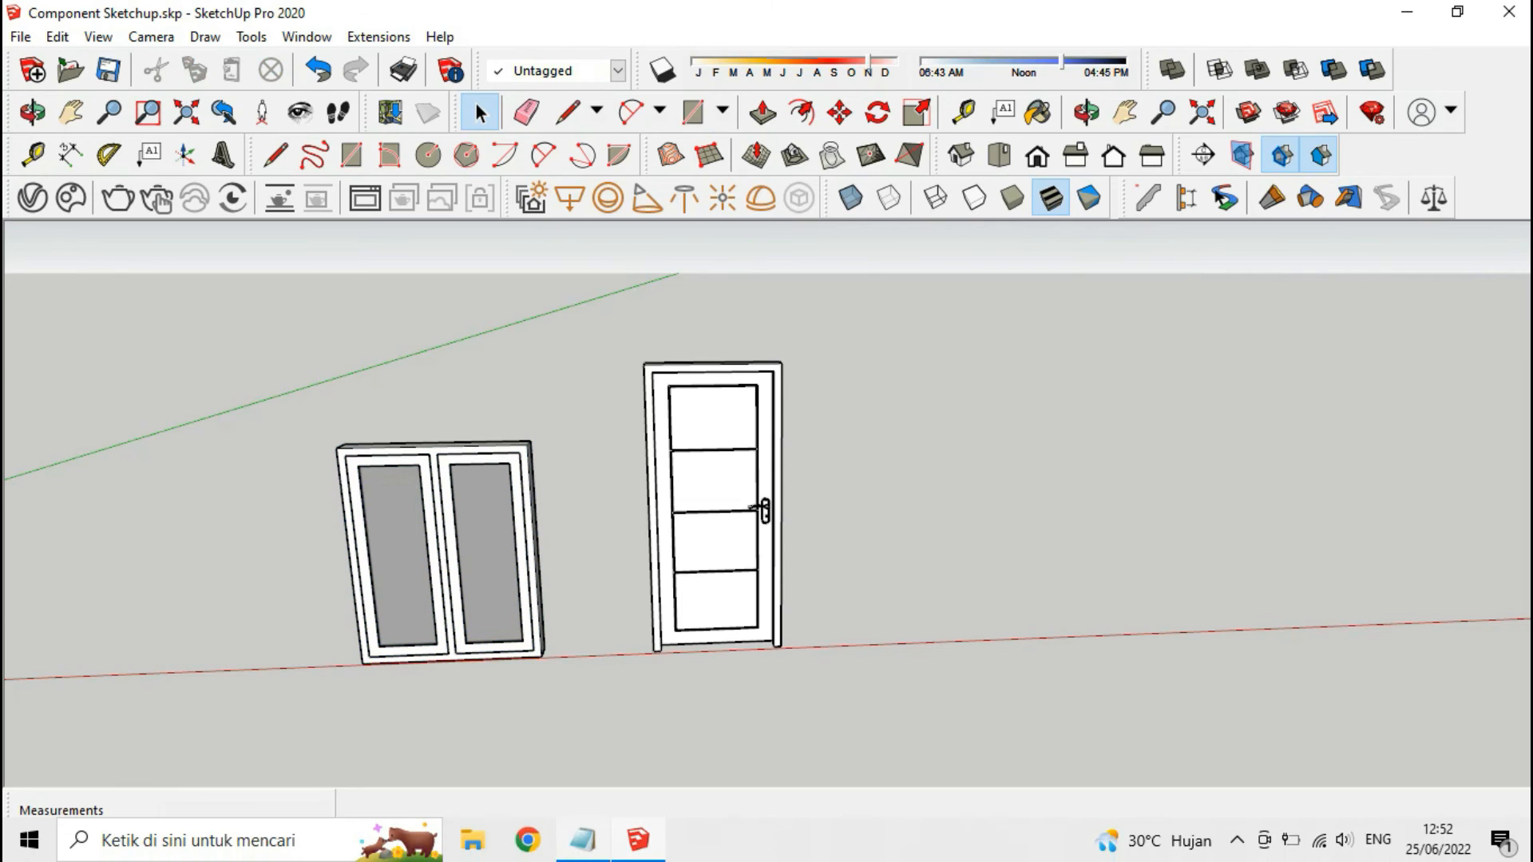
- Switch to the Notepad notes, highlight item 6 on closing SketchUp, and minimize the notes
click(583, 840)
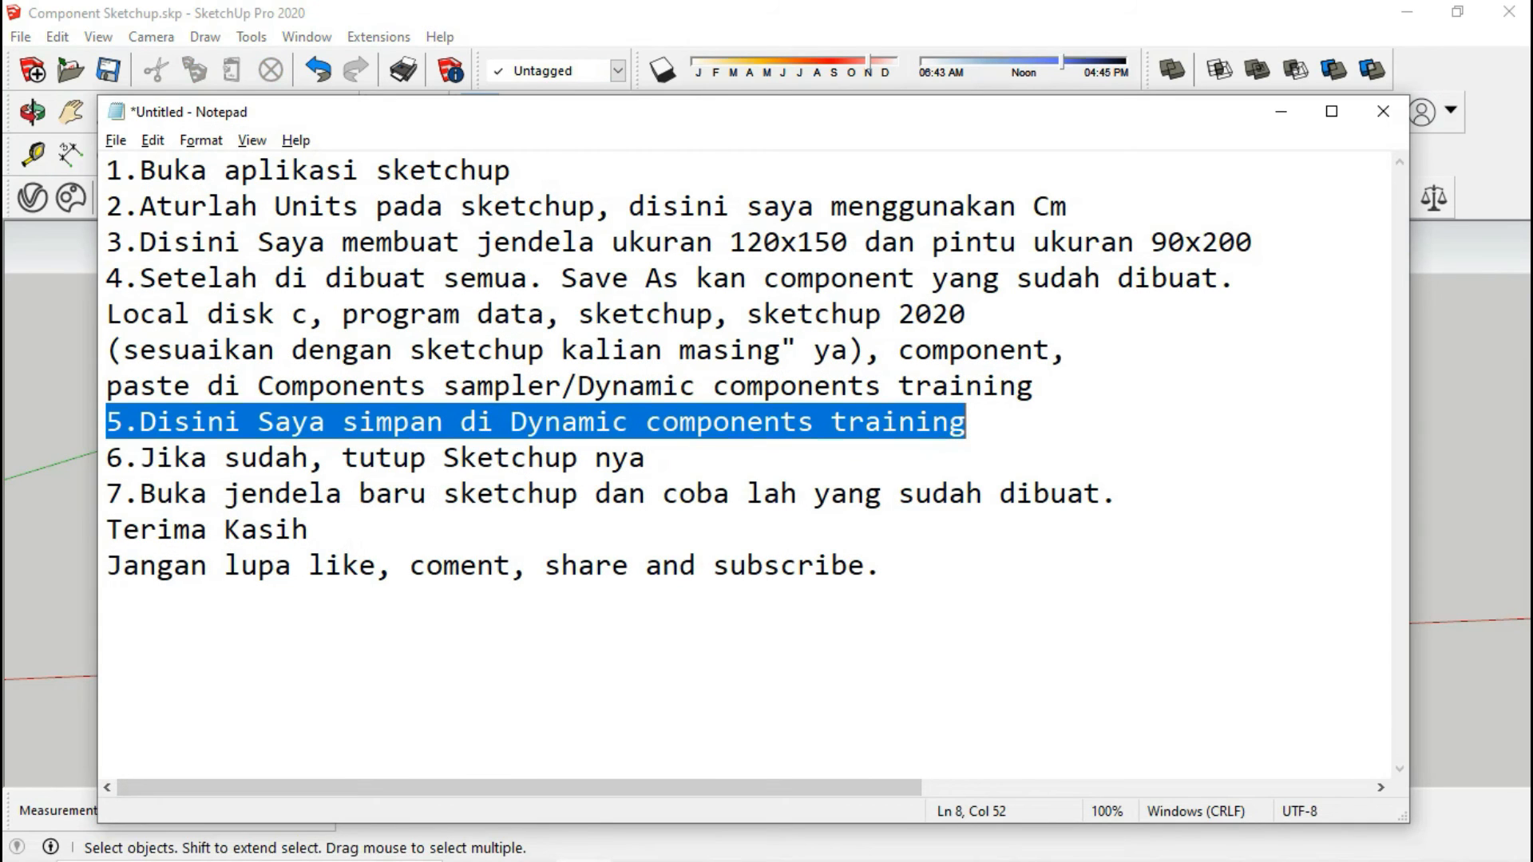
drag(107, 457, 646, 457)
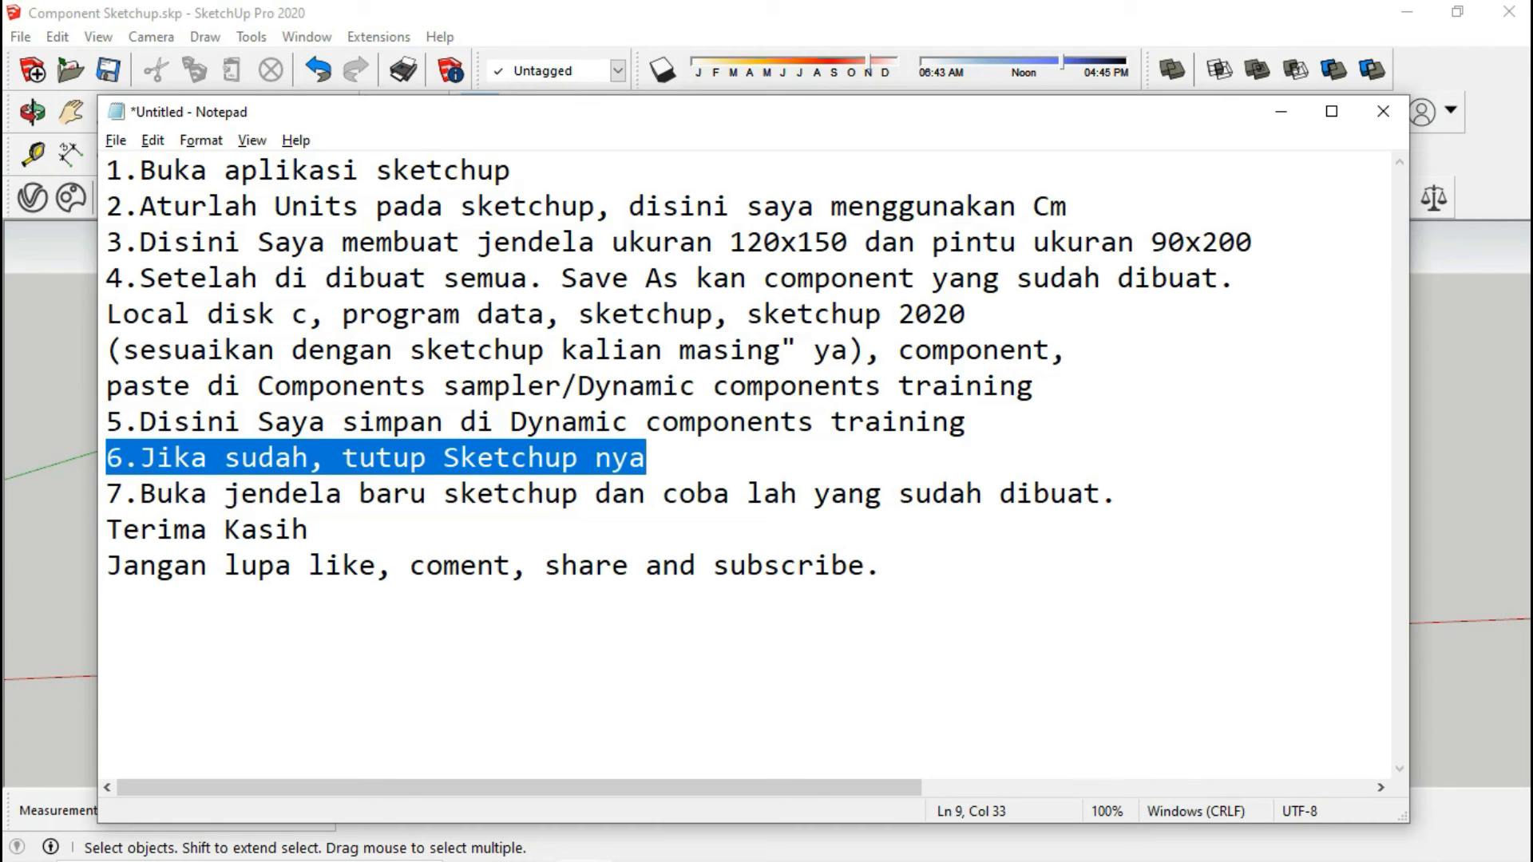
click(1282, 111)
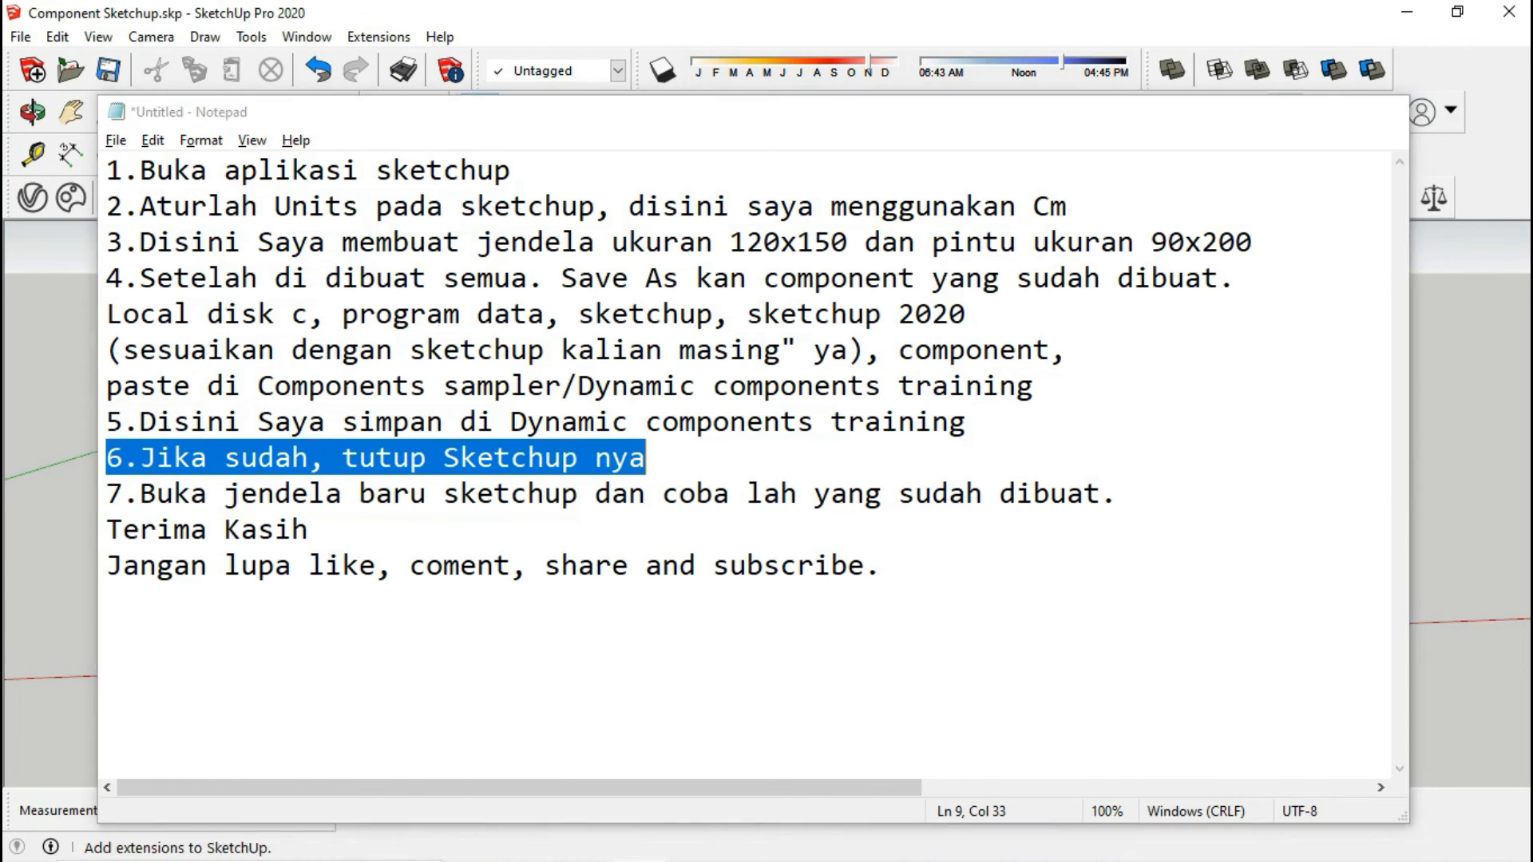
- Close SketchUp and save the changes to Component Sketchup.skp
click(1510, 11)
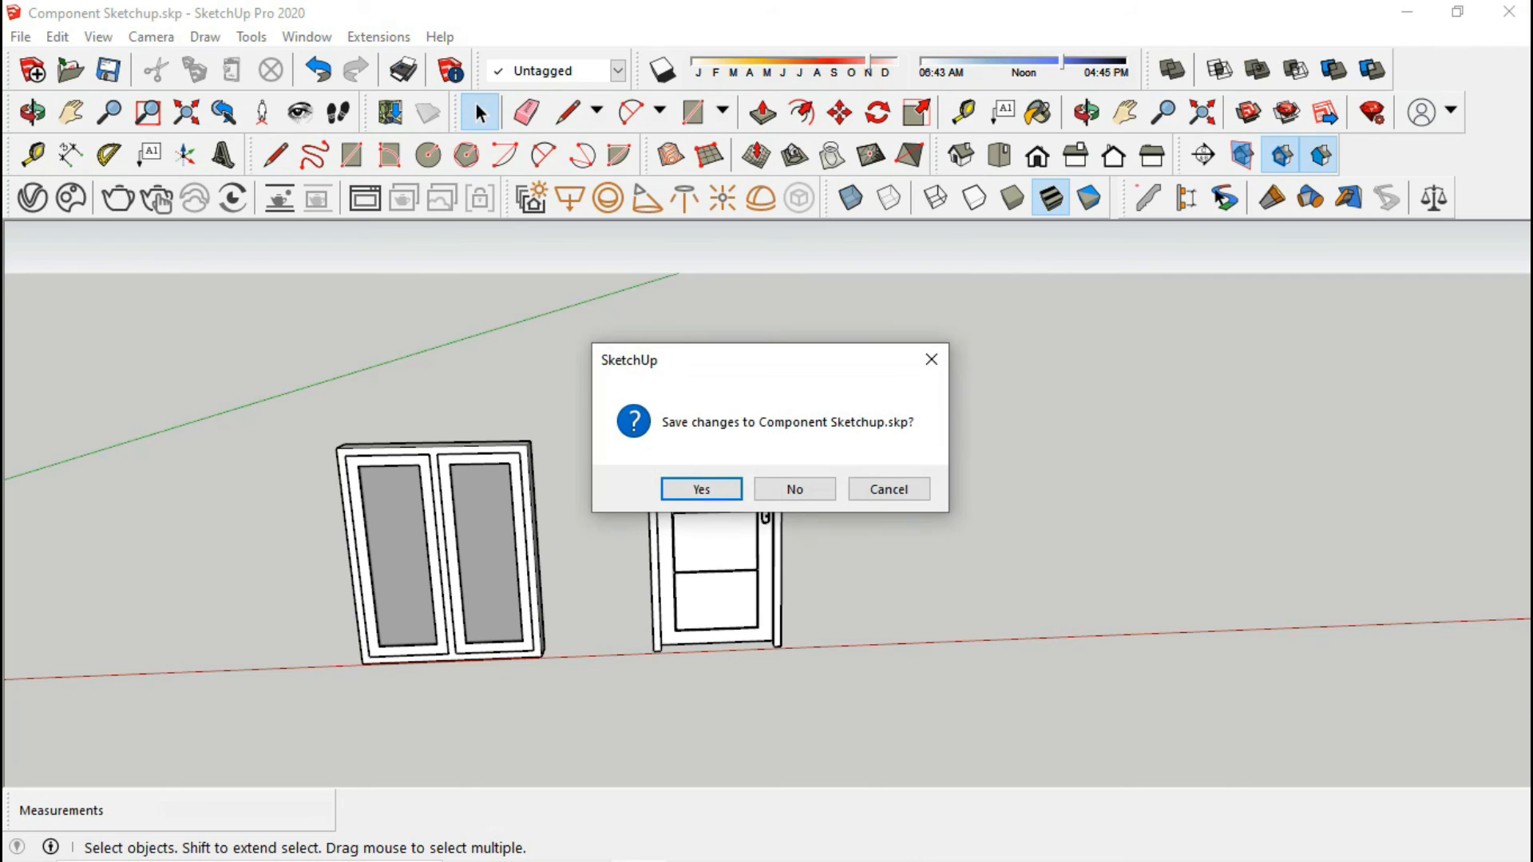
click(699, 490)
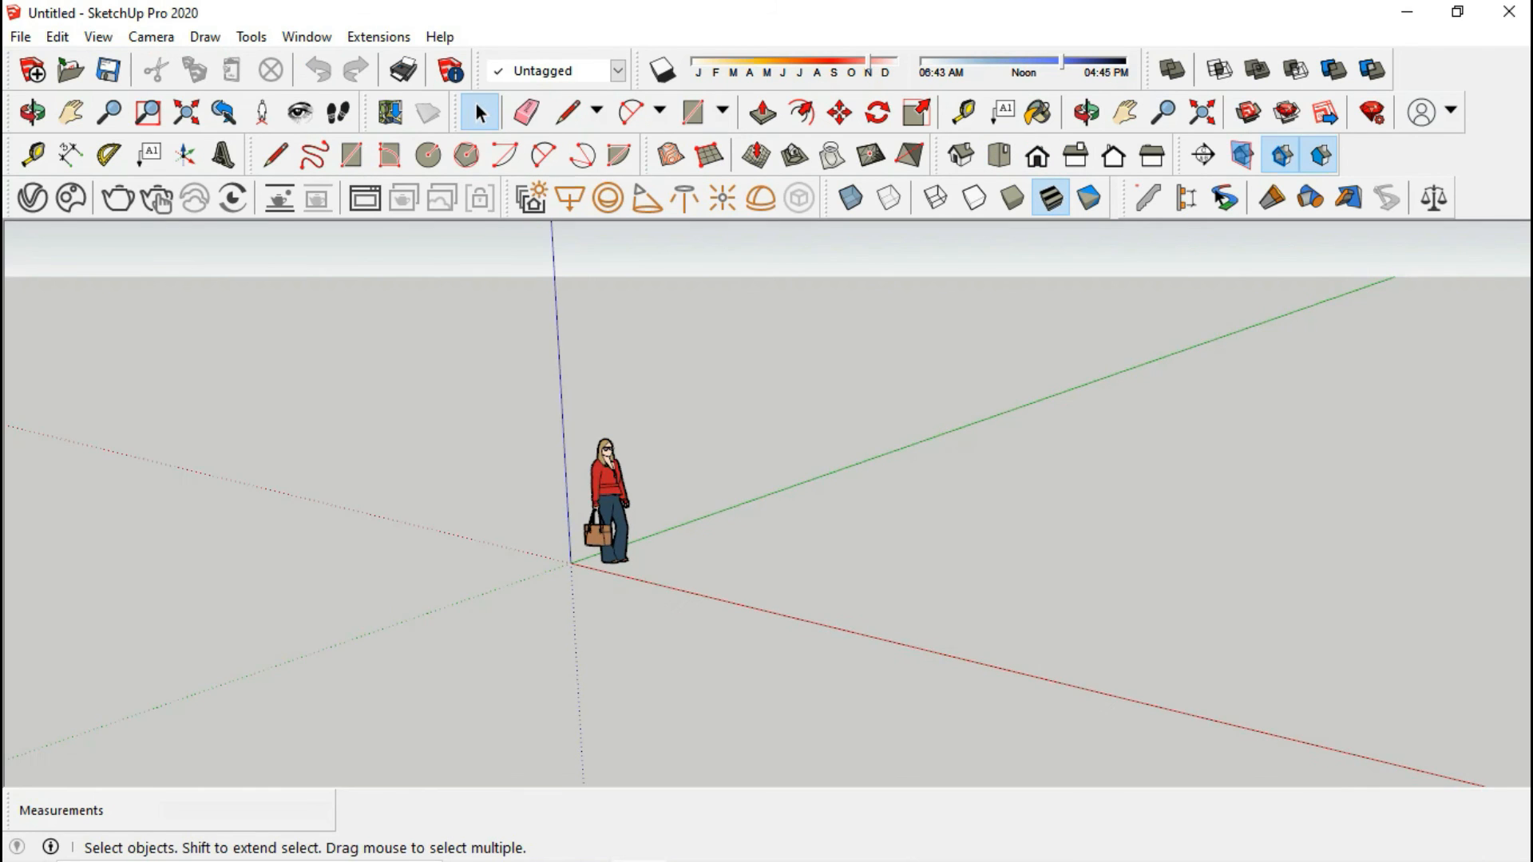
- Switch to the Notepad notes, highlight item 7 on trying the components in a new SketchUp window, and minimize the notes
middle_drag(687, 511, 829, 507)
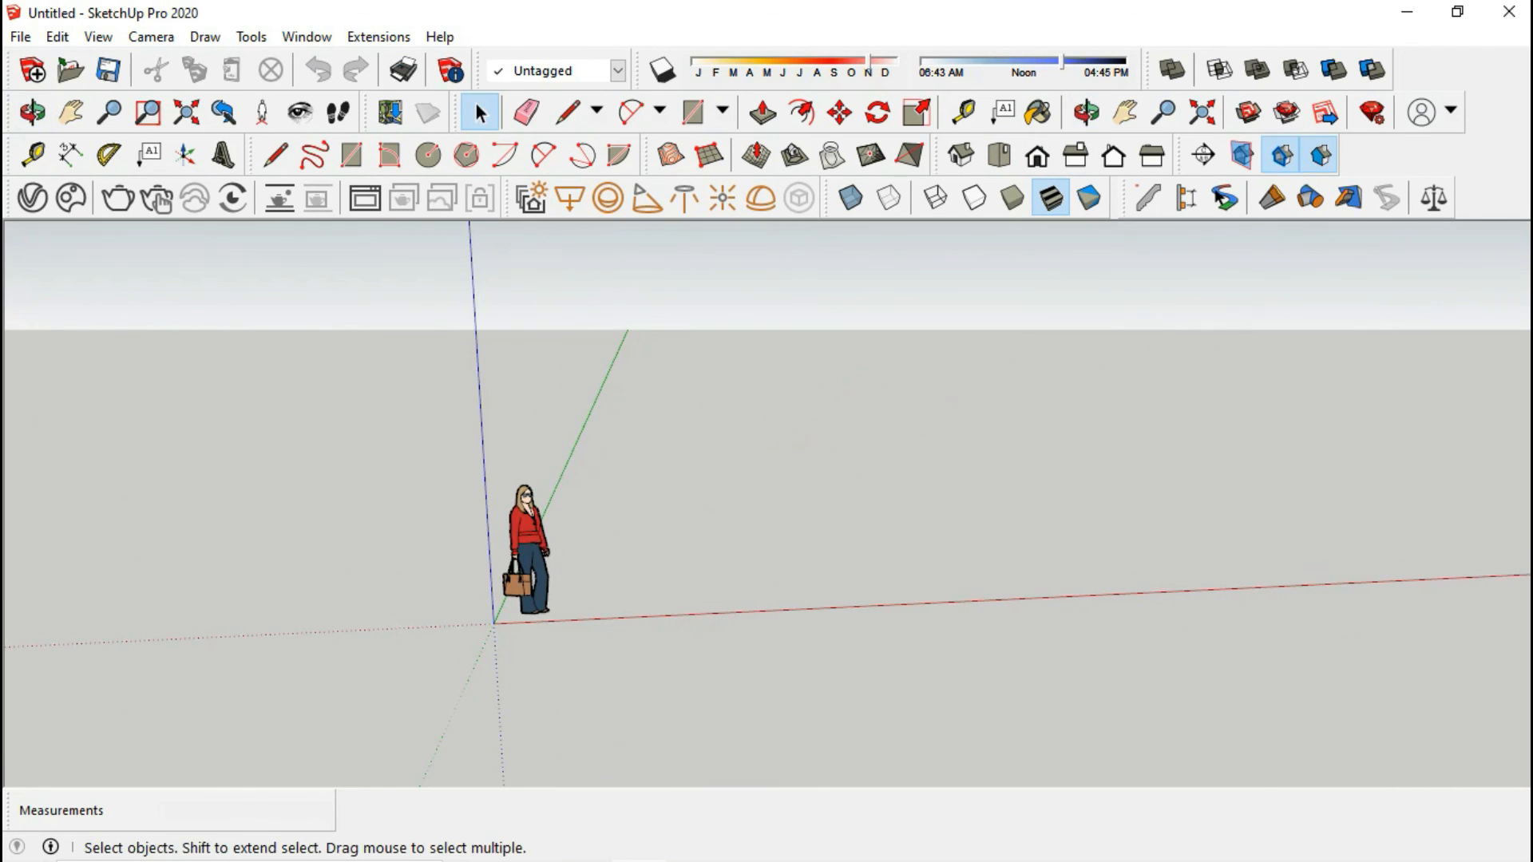
click(583, 840)
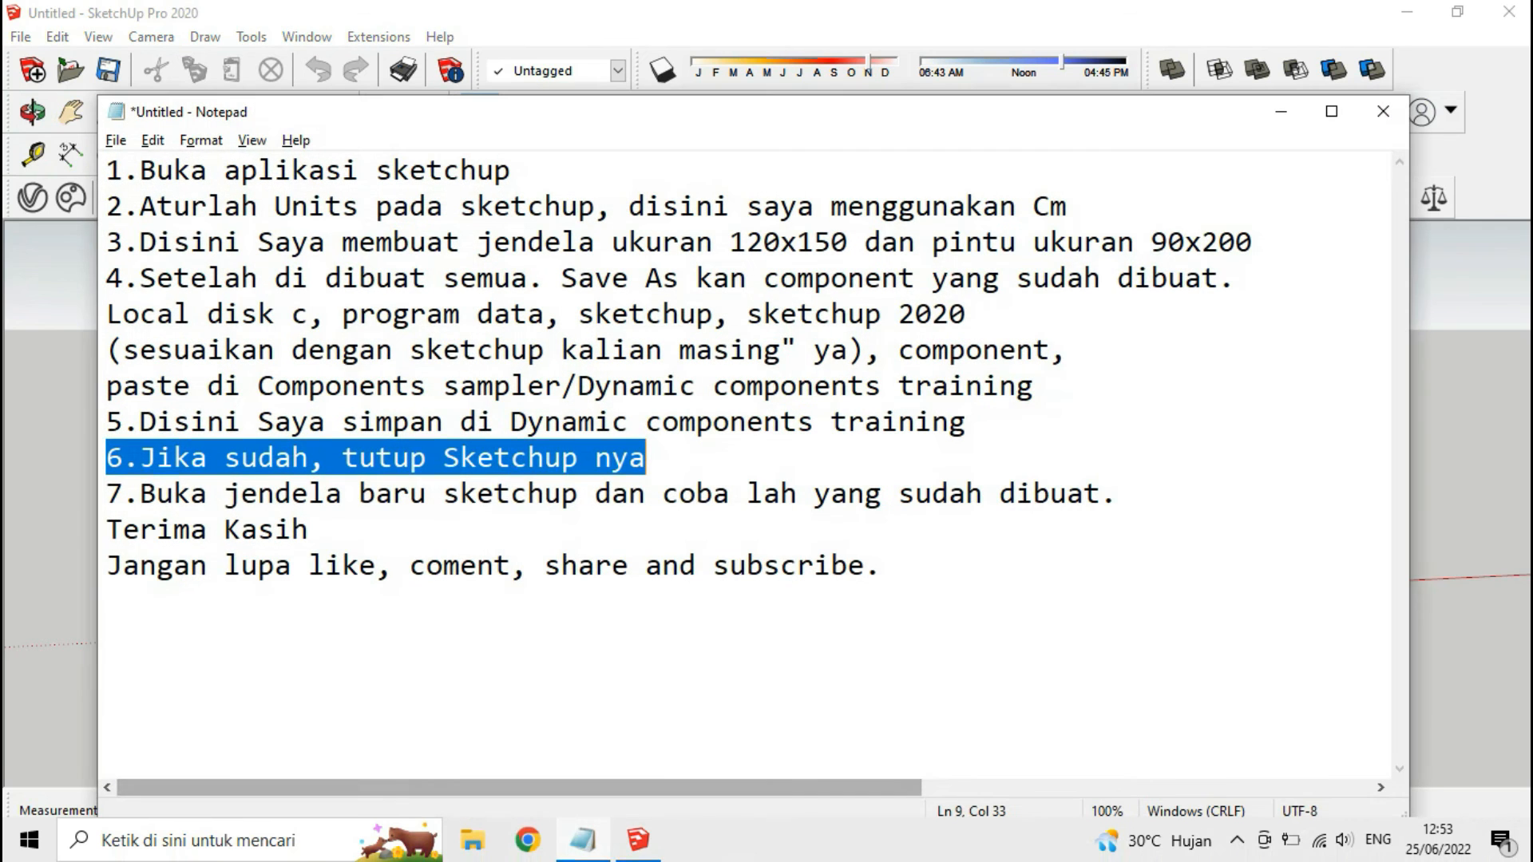
key(Down)
key(Home)
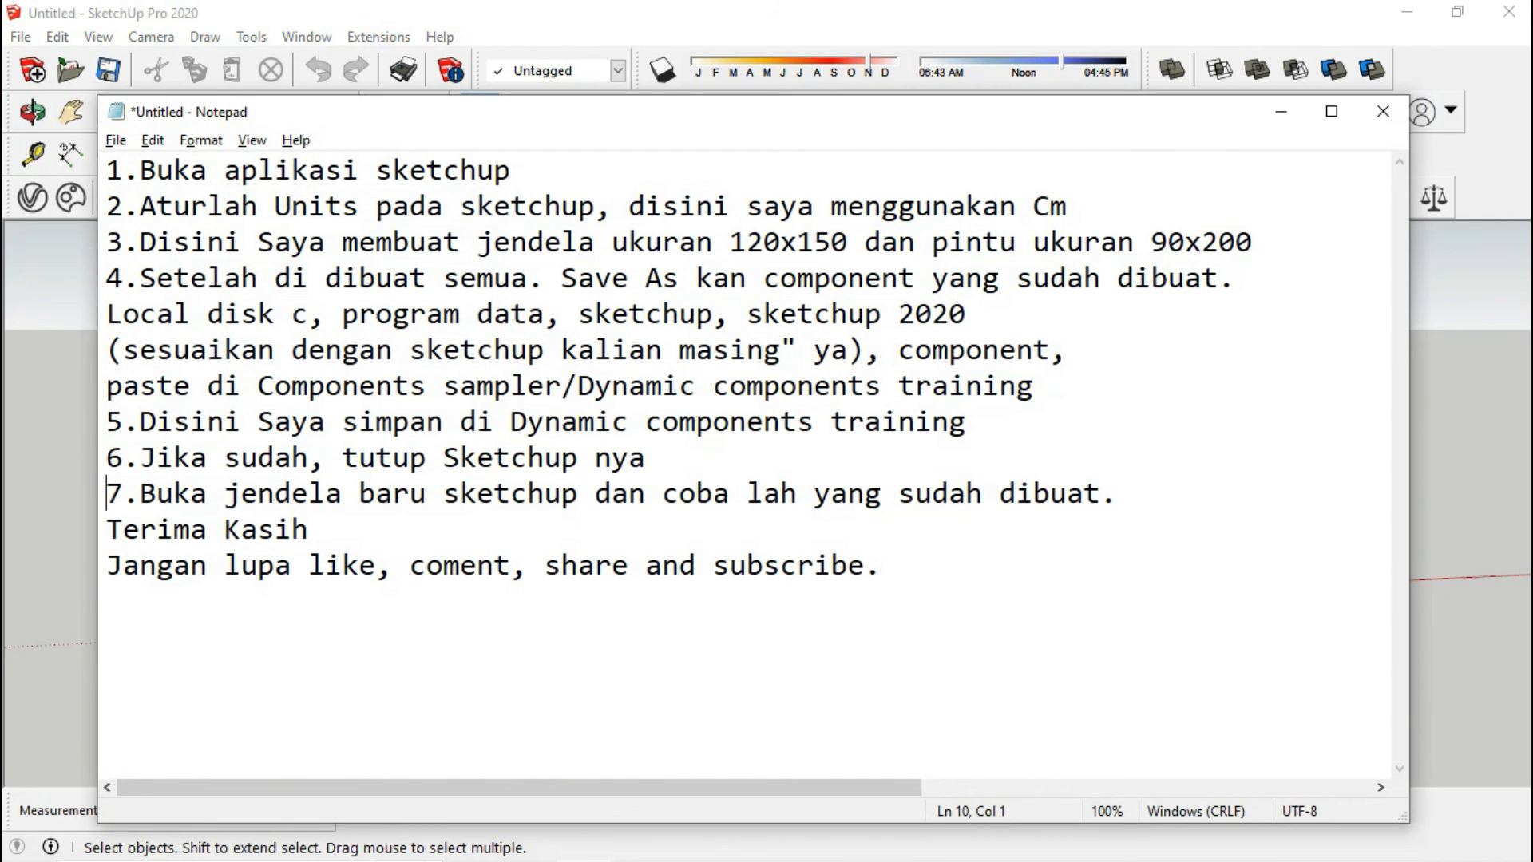
key(shift+Right)
key(shift+Right)
key(shift+Right)
key(shift+Right)
key(shift+Right)
key(shift+Right)
key(shift+Right)
key(shift+Right)
key(shift+Right)
key(shift+Right)
key(shift+Right)
key(shift+Right)
key(shift+Right)
key(shift+Right)
key(shift+Right)
key(shift+Right)
key(shift+Right)
key(shift+Right)
key(shift+Right)
key(shift+Down)
key(shift+Up)
key(shift+Right)
key(shift+Right)
key(shift+Right)
key(shift+Right)
key(shift+Right)
key(shift+Right)
key(shift+Right)
key(shift+Right)
key(shift+Right)
key(shift+Right)
key(shift+Right)
key(shift+Right)
key(shift+Right)
key(shift+Right)
key(shift+Right)
key(shift+Right)
key(shift+Right)
key(shift+Right)
key(shift+Right)
key(shift+Right)
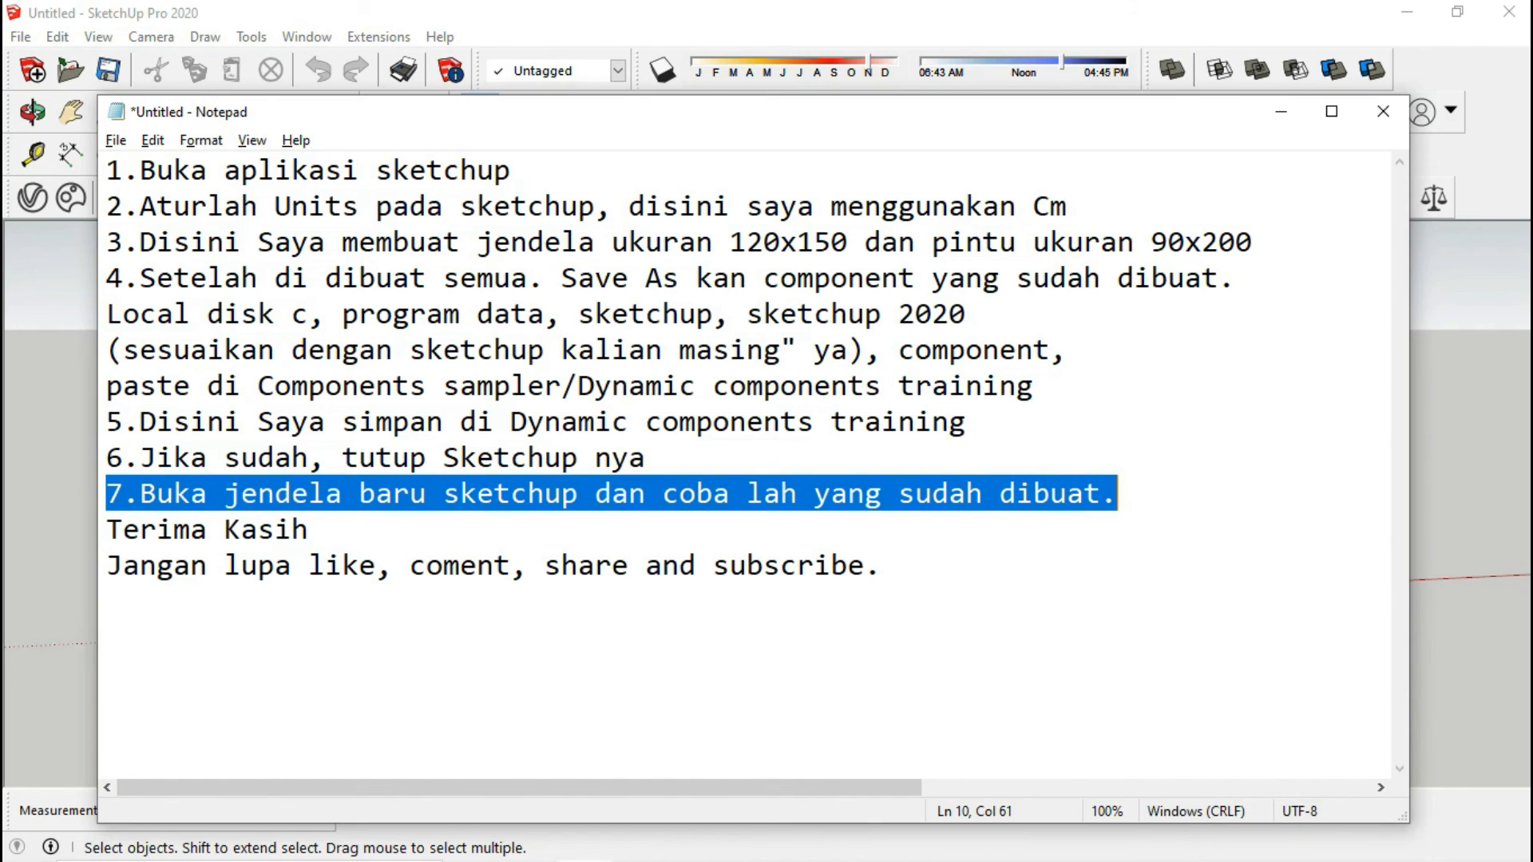
click(1282, 111)
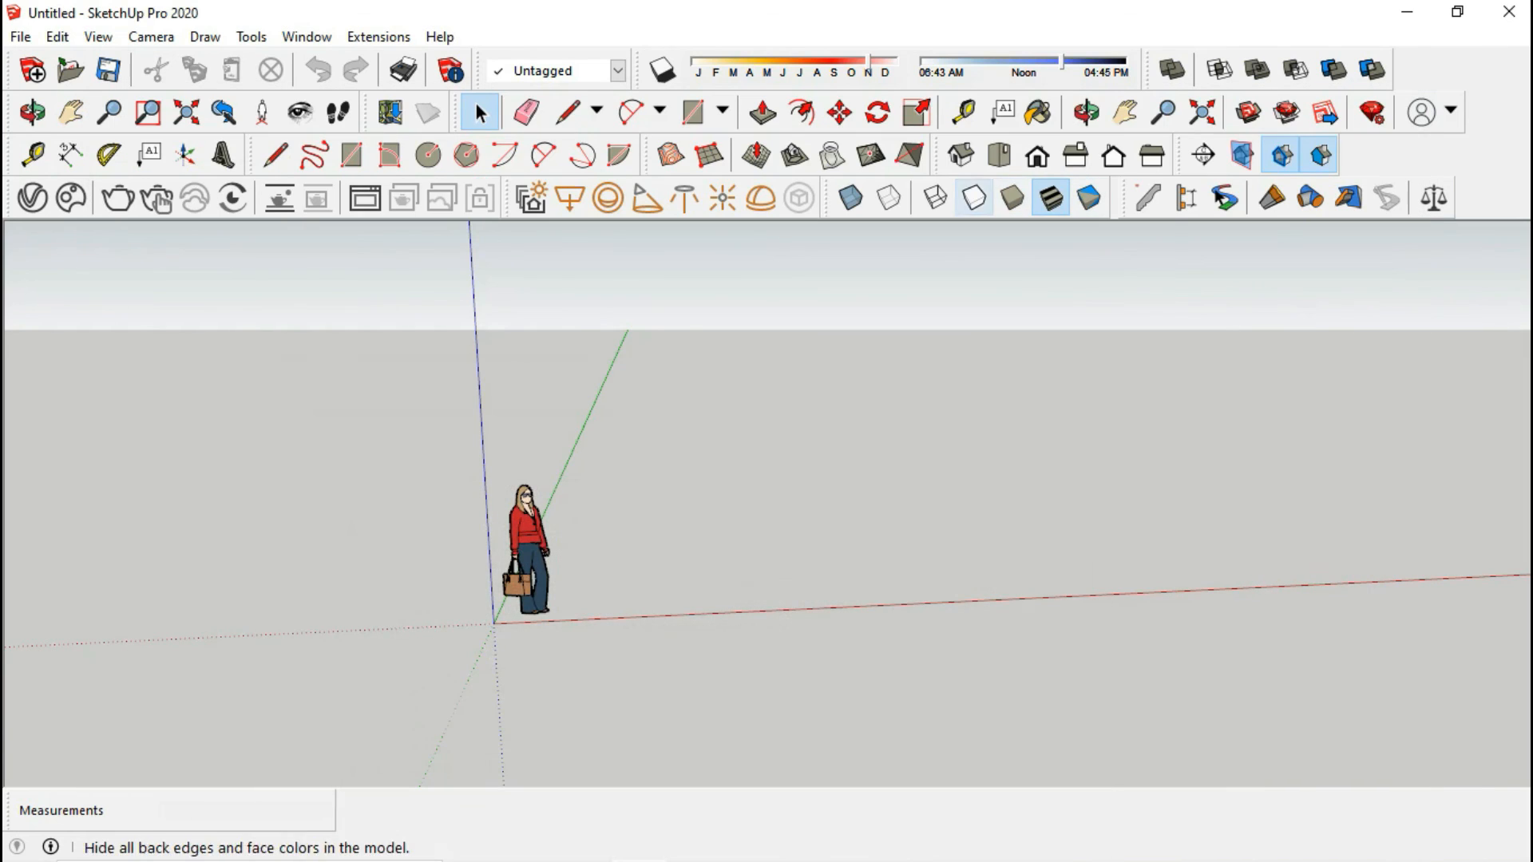
- Open the Default Tray and show the Dynamic Components Training collection in the component library
click(1039, 113)
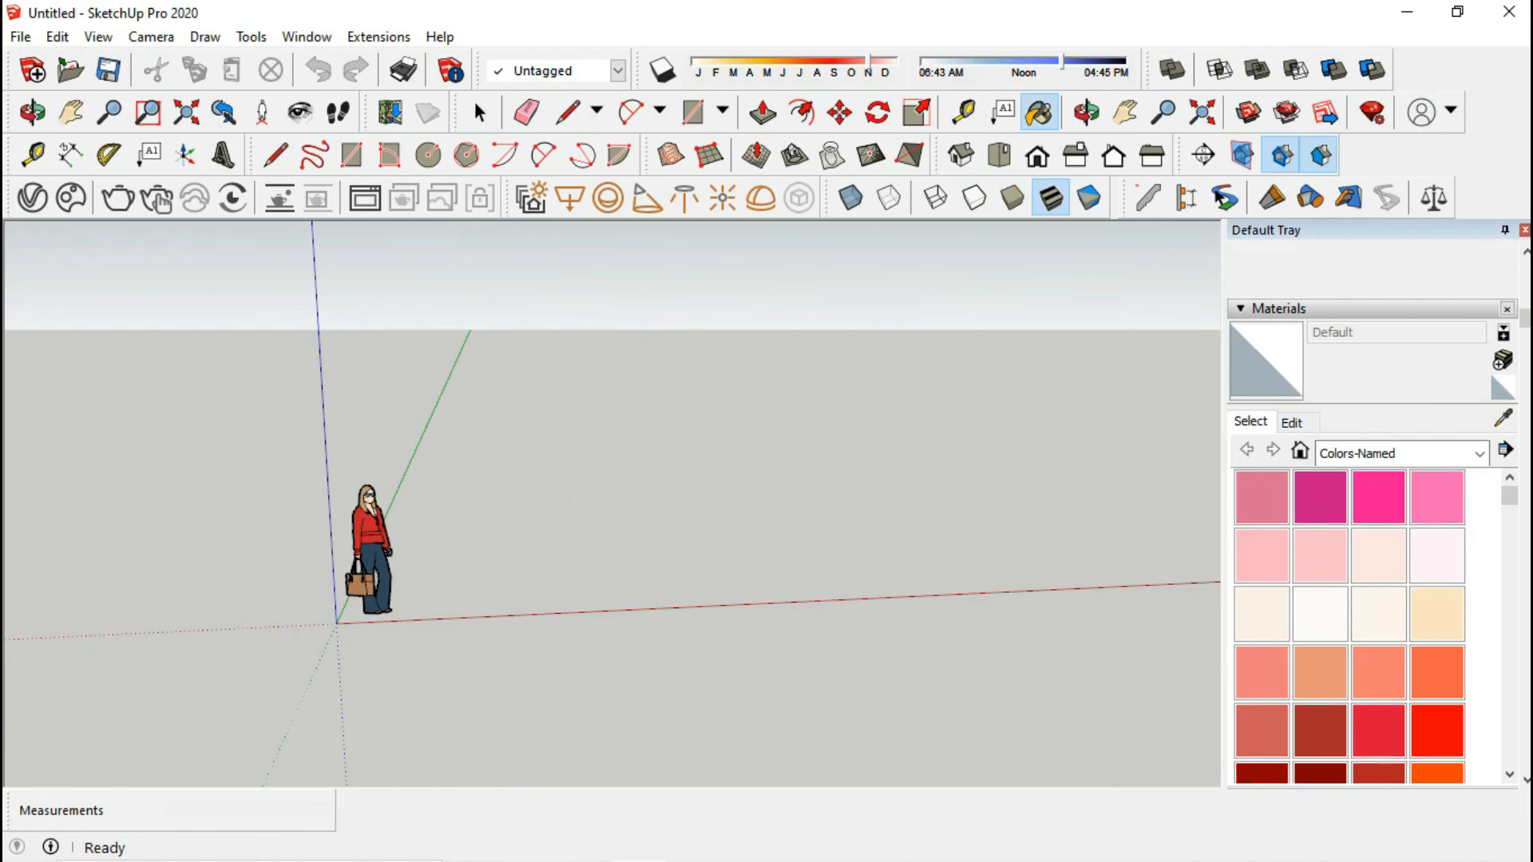
drag(1525, 319, 1525, 471)
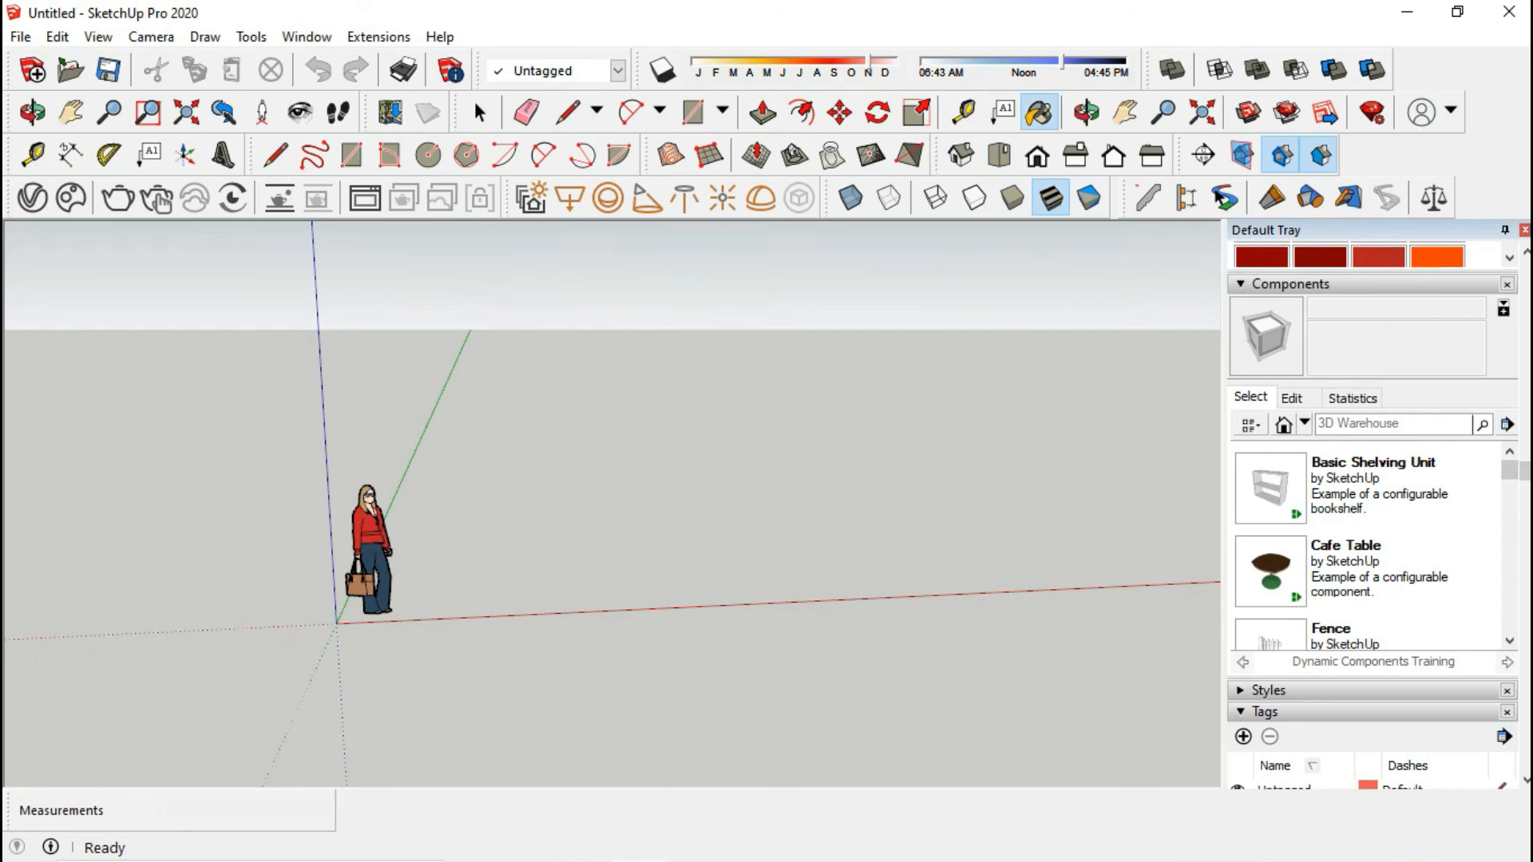
click(1304, 423)
click(1350, 631)
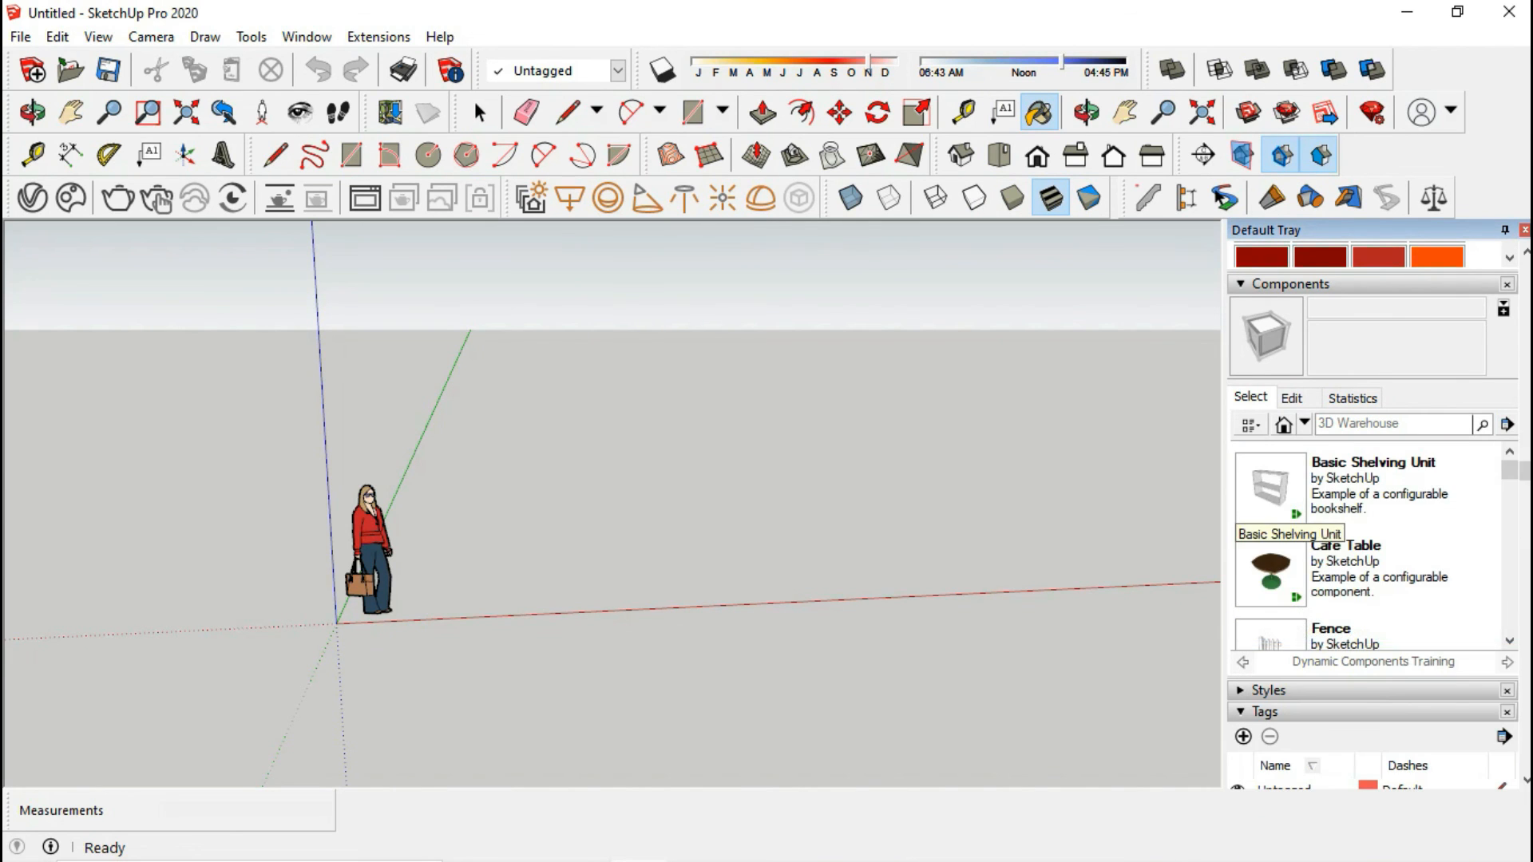
- Insert the Jendela 120x150 window component in front of the red axis, well away from the scale figure
scroll(1278, 515, down, 4)
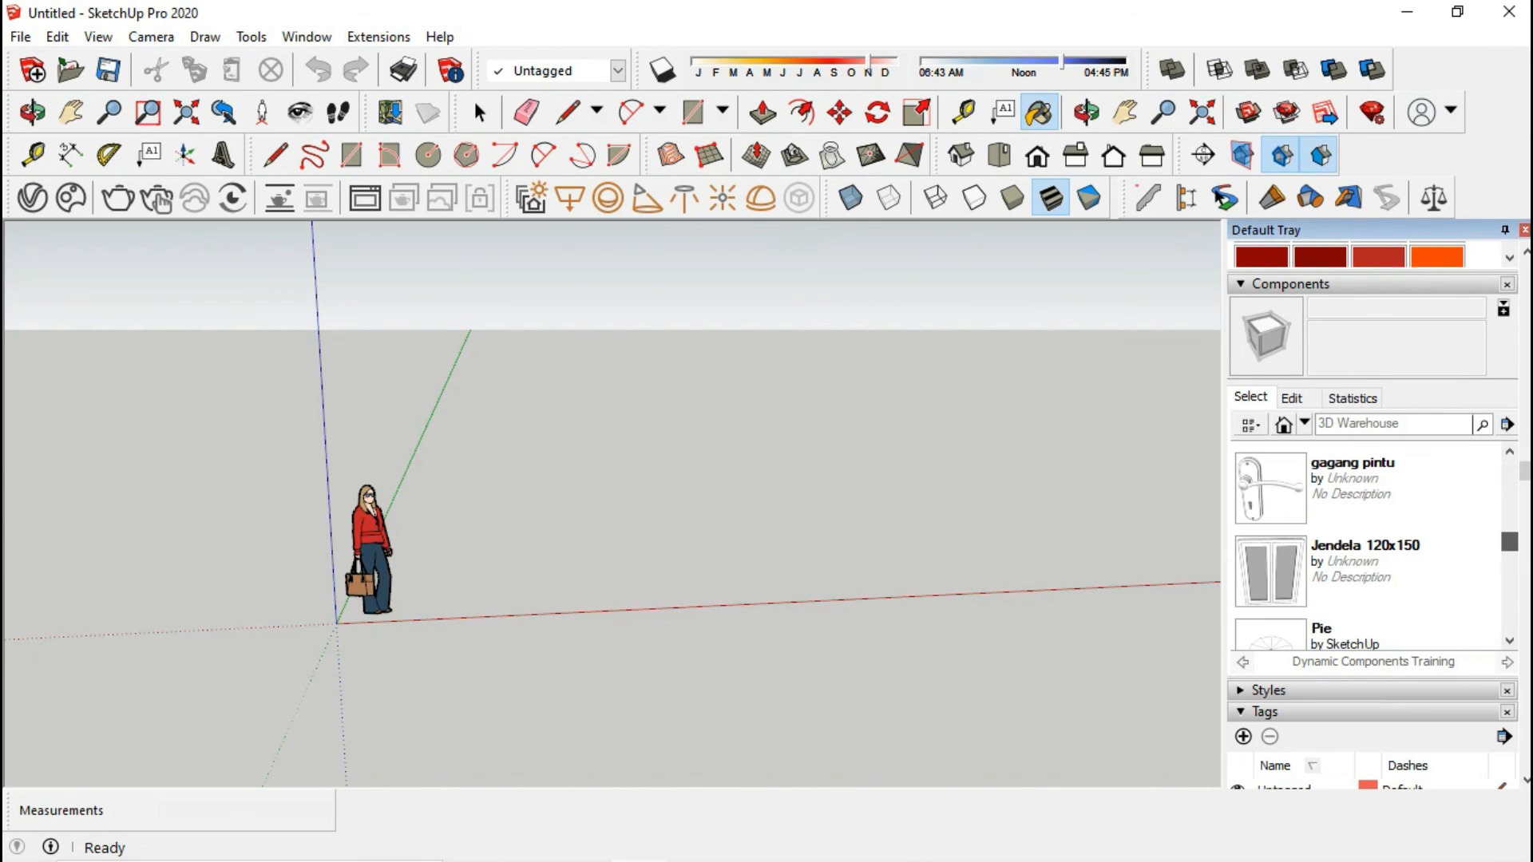
click(1278, 571)
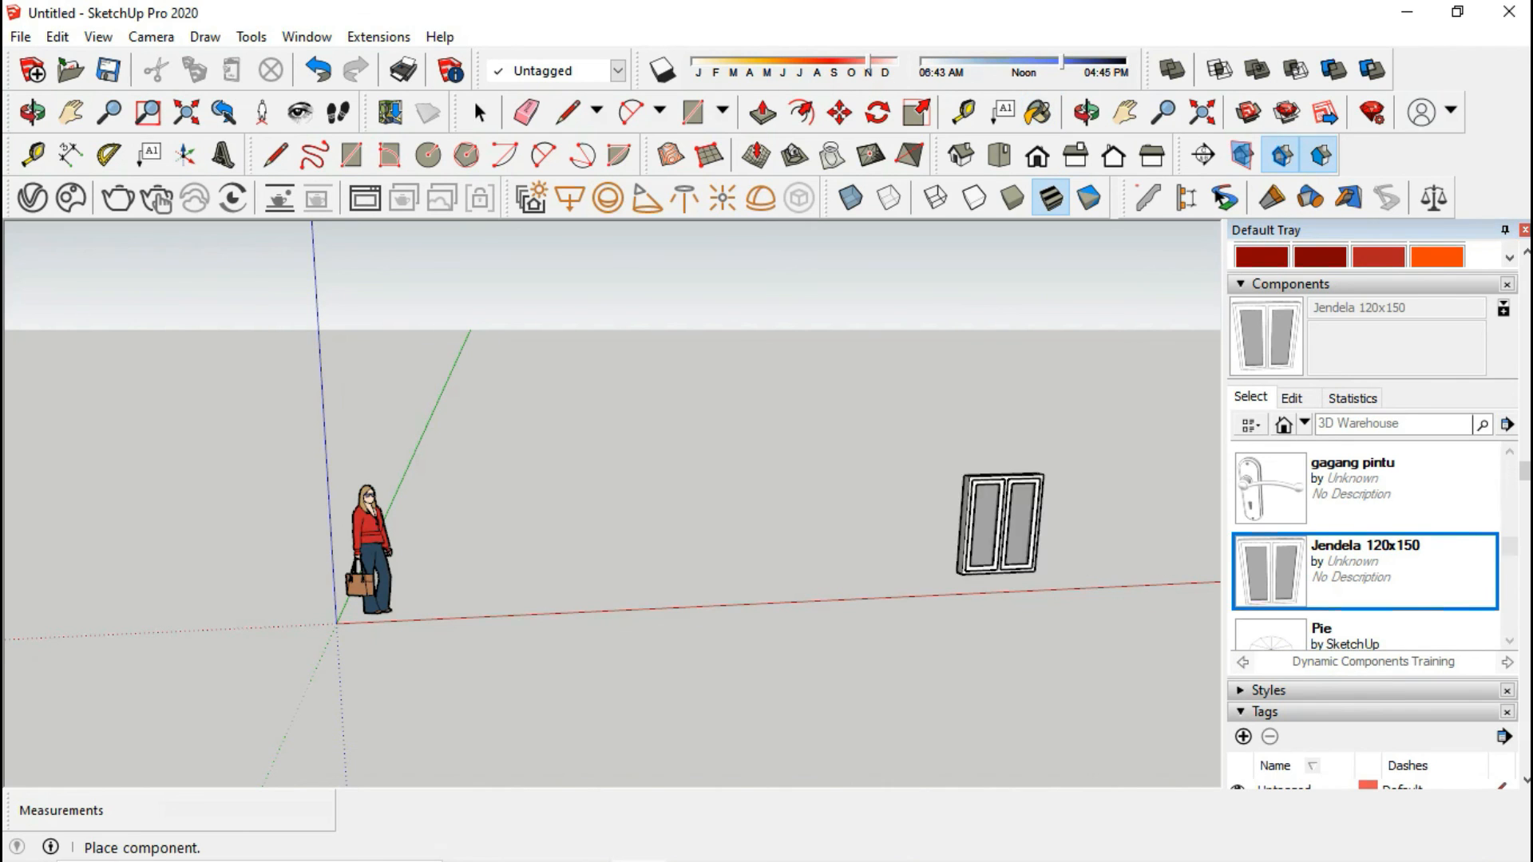
click(826, 587)
- Insert the Pintu 90x200 door component between the scale figure and the window, and close the Default Tray
scroll(1365, 551, down, 1)
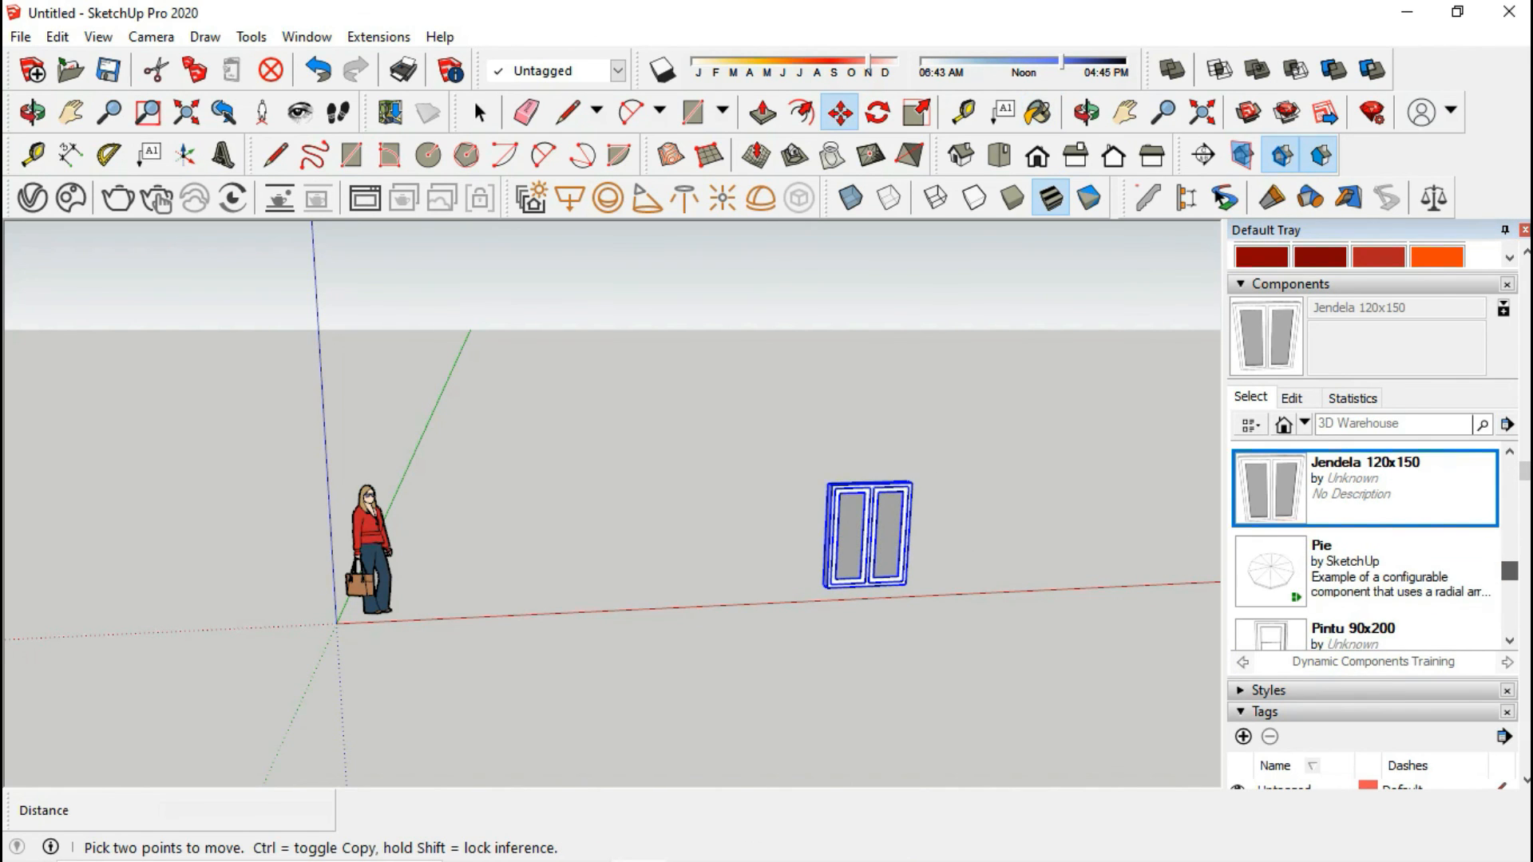
scroll(1270, 631, down, 1)
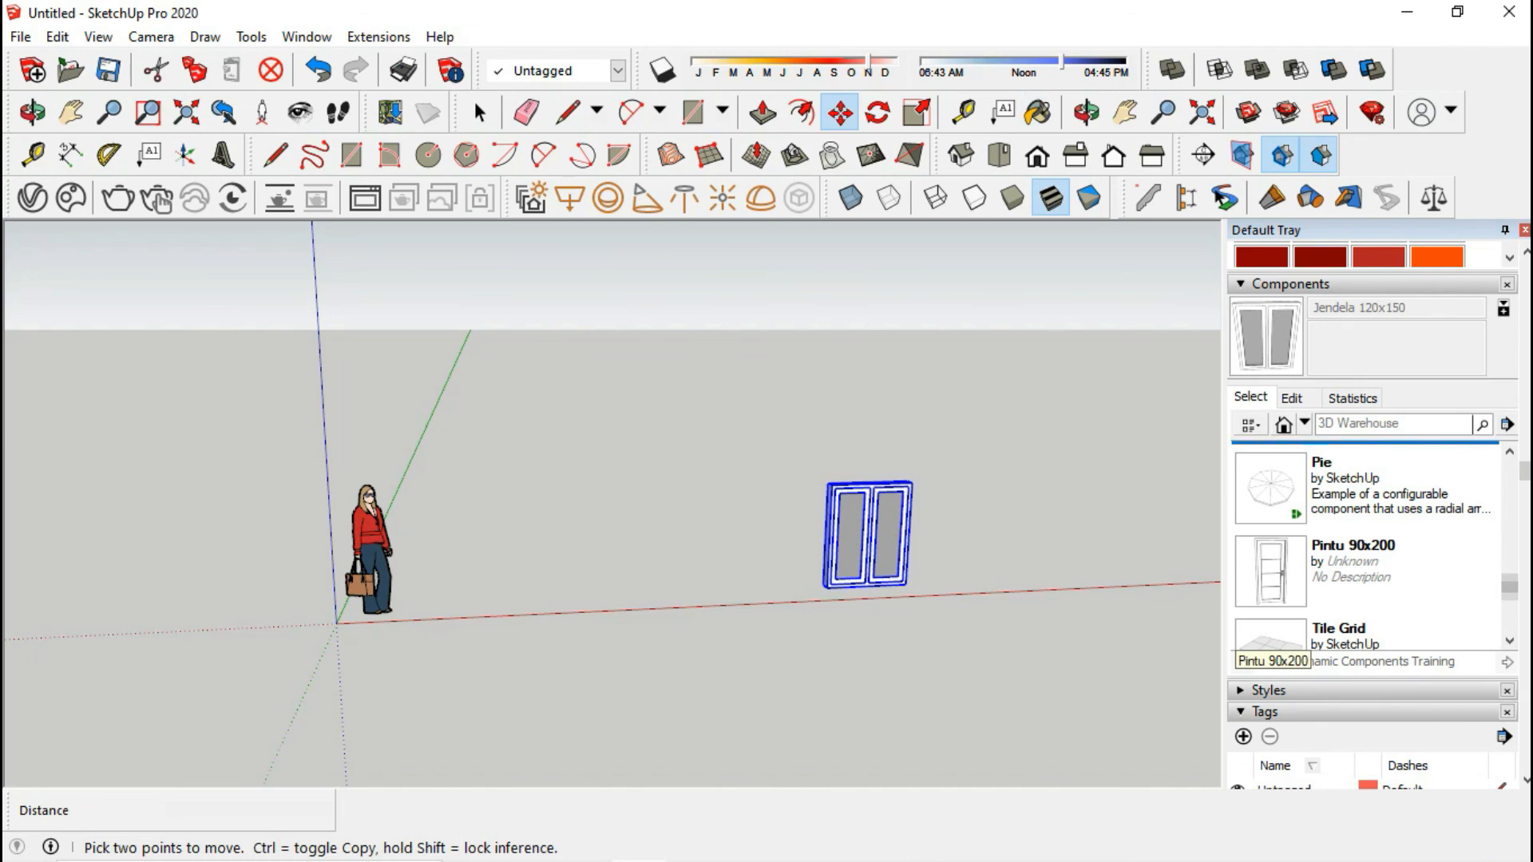
click(1269, 571)
click(735, 593)
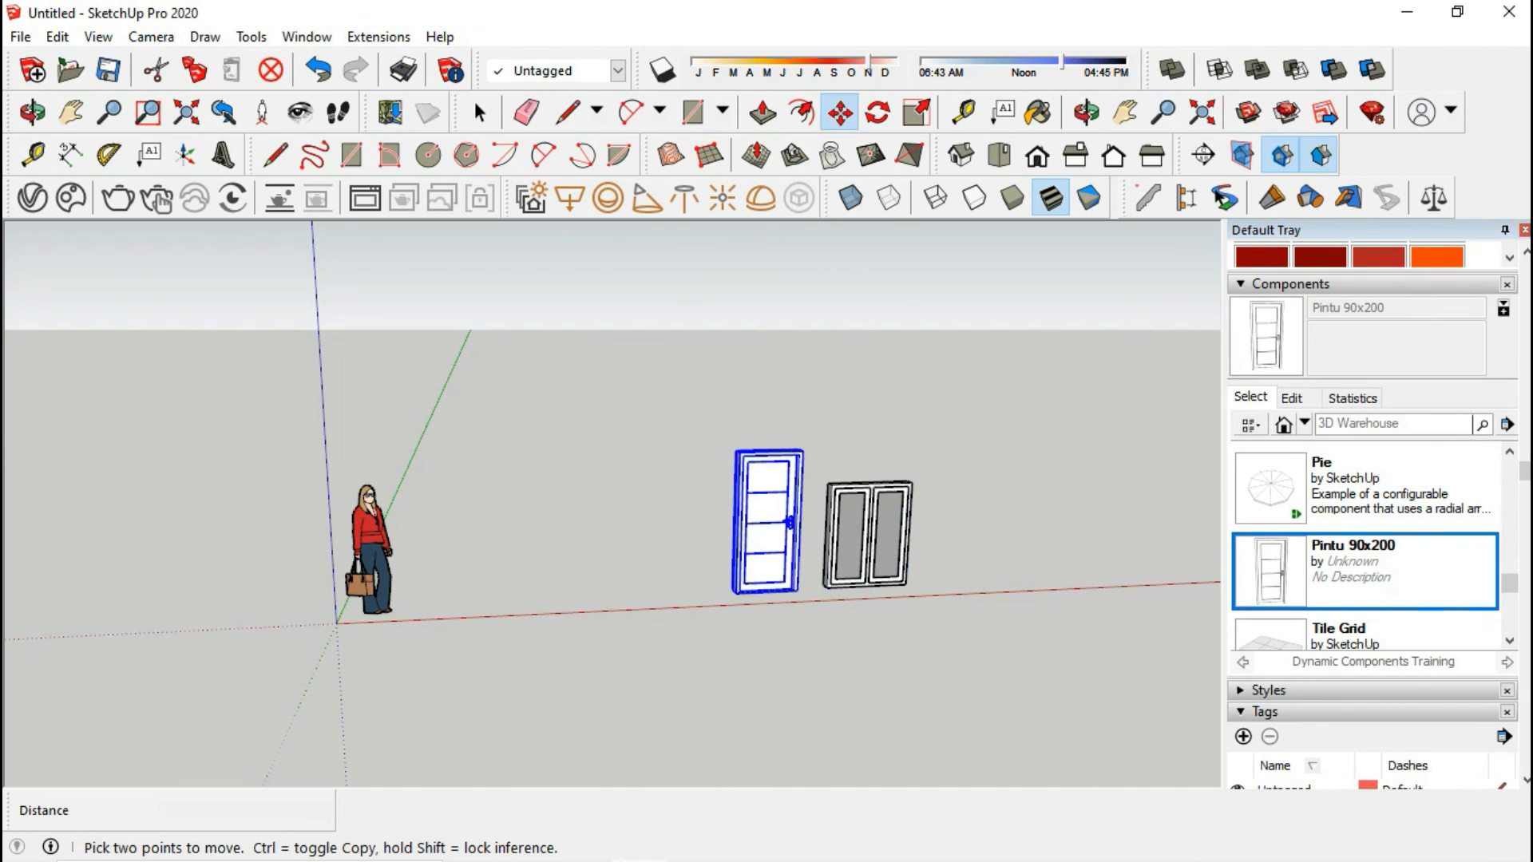
click(1525, 230)
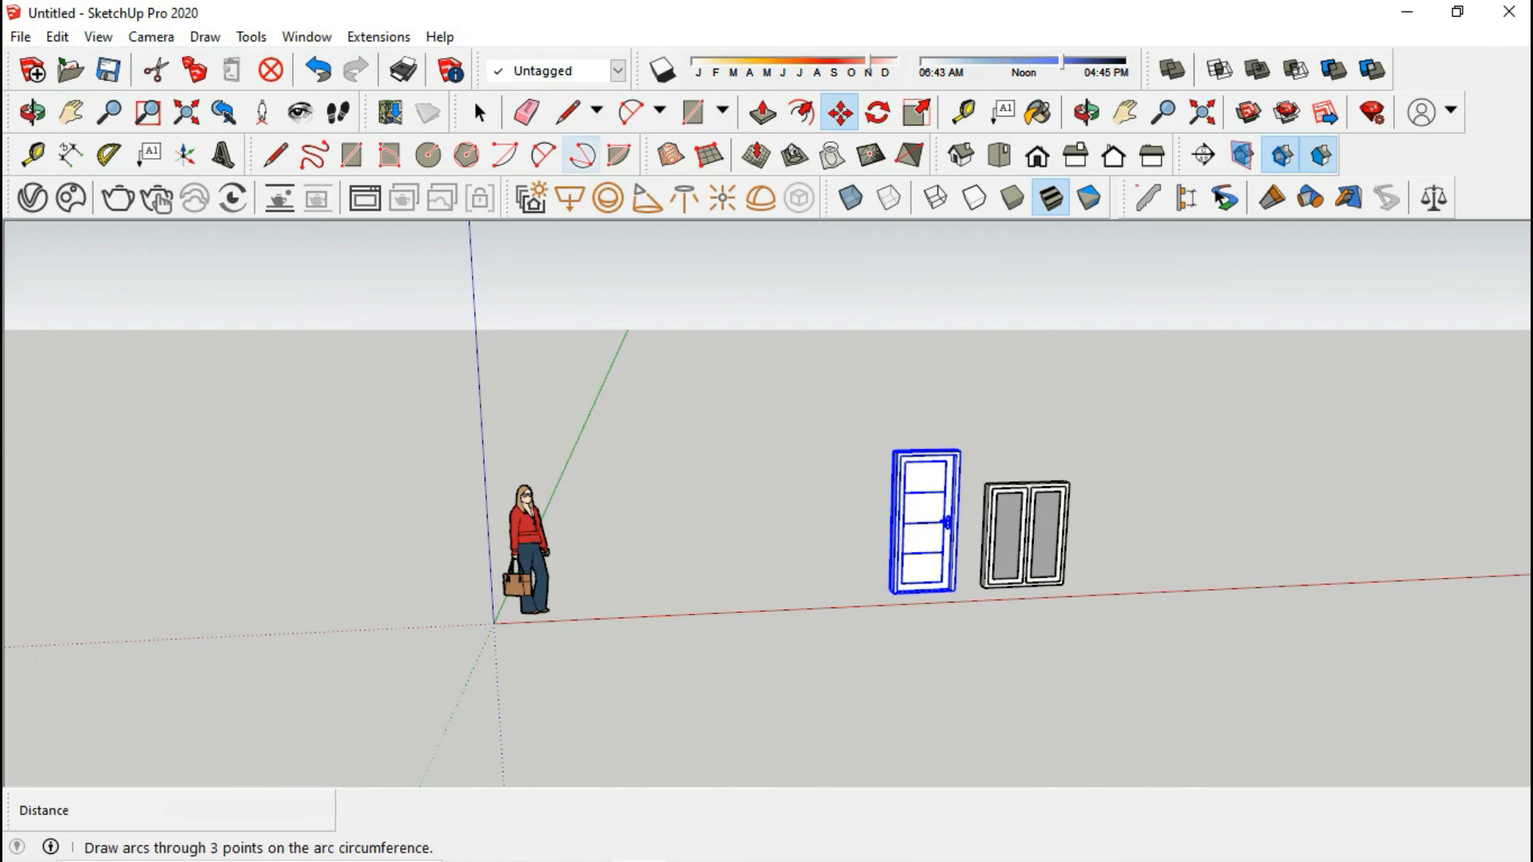
- Clear the selection and examine the placed door and window up close from the front
click(480, 111)
scroll(1397, 484, up, 1)
scroll(1245, 489, up, 3)
middle_drag(1202, 488, 1137, 454)
click(1151, 464)
scroll(998, 499, up, 1)
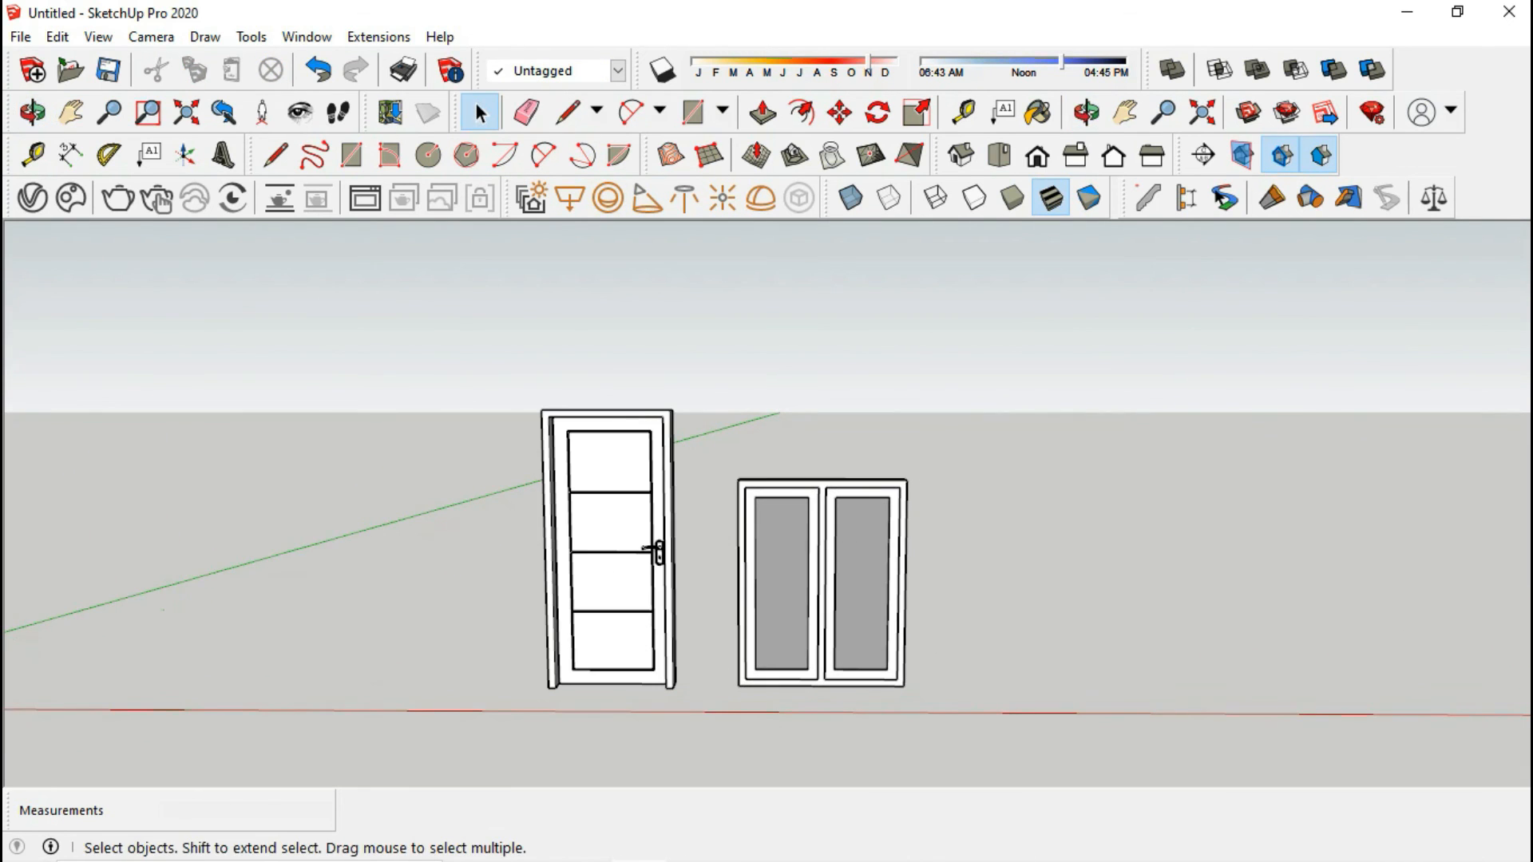